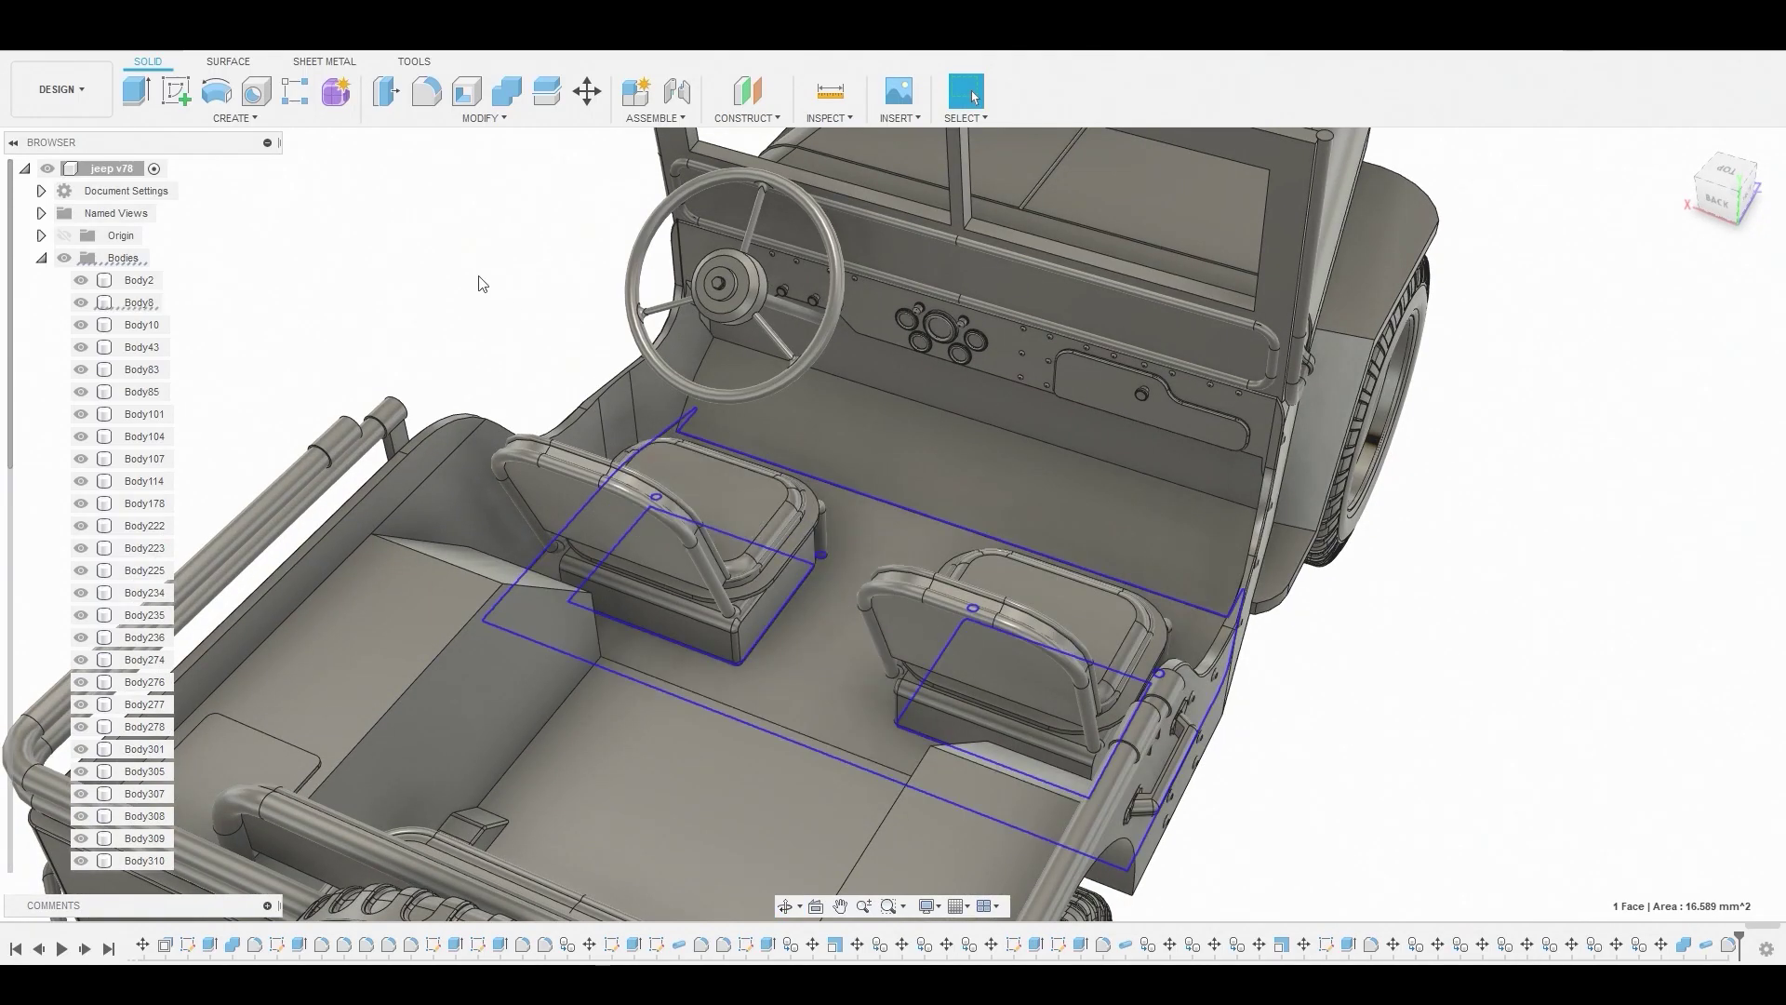
# Sketch a closed narrow strip with an angled lower end on the floor between the seats
pyautogui.click(177, 93)
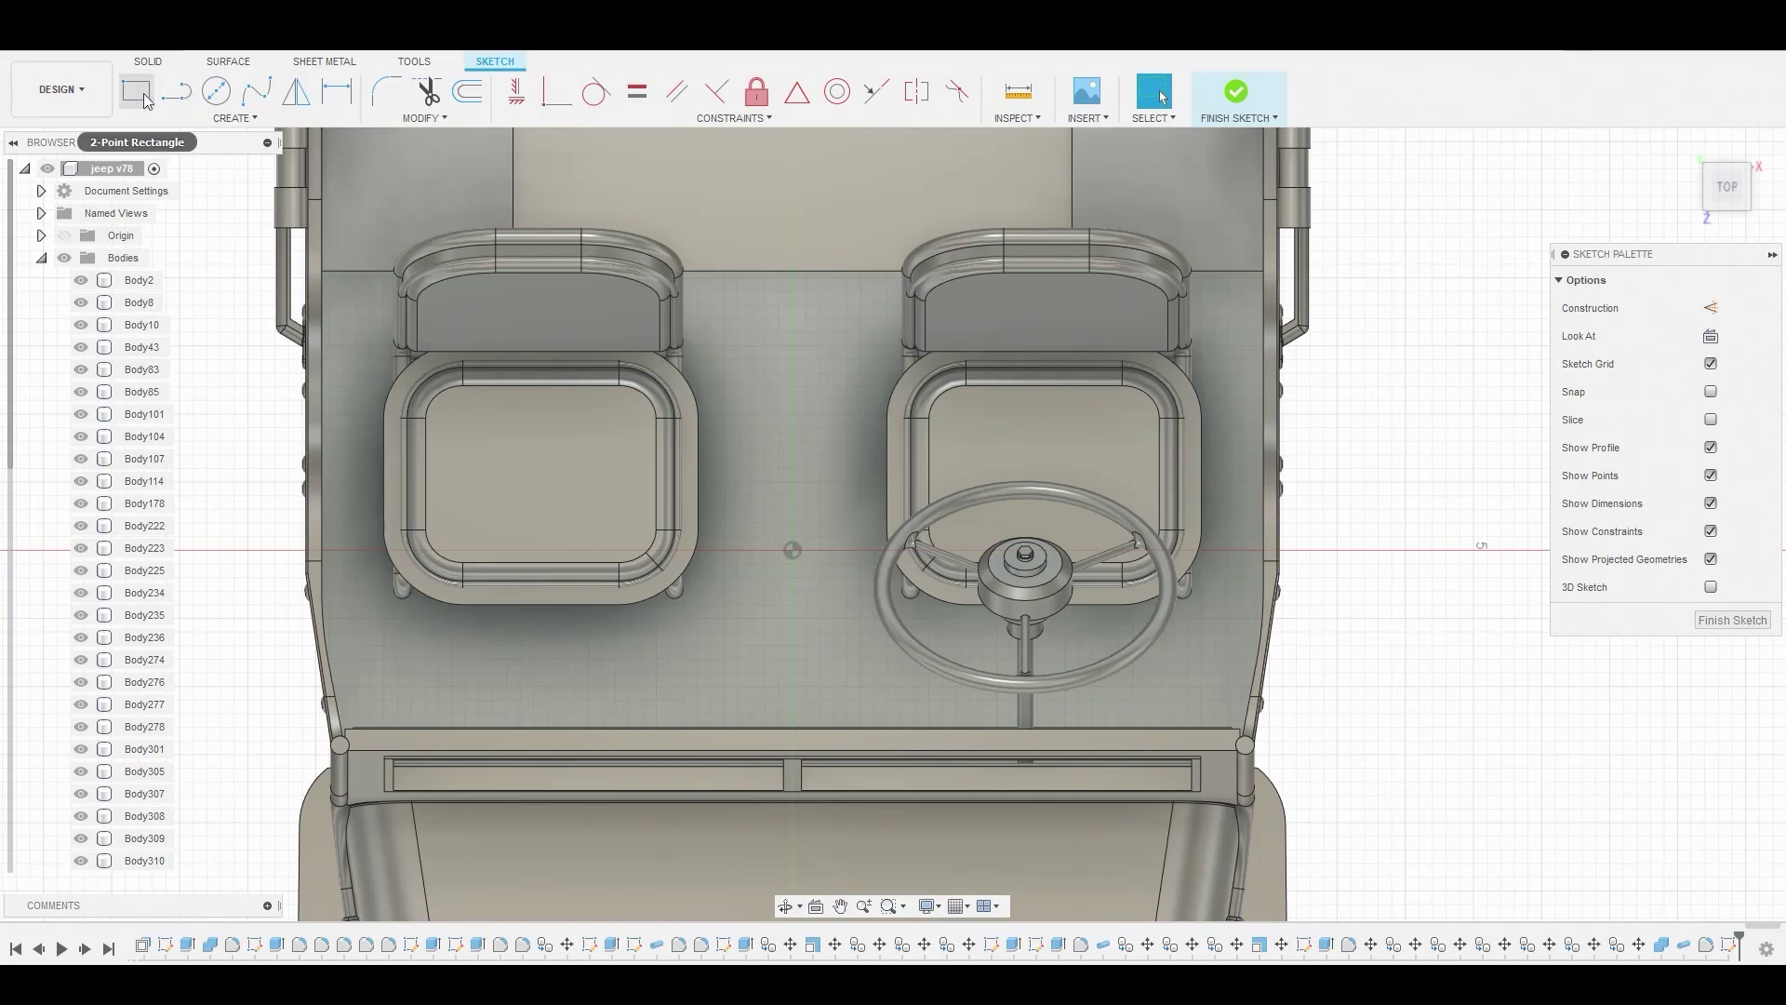
pyautogui.click(176, 95)
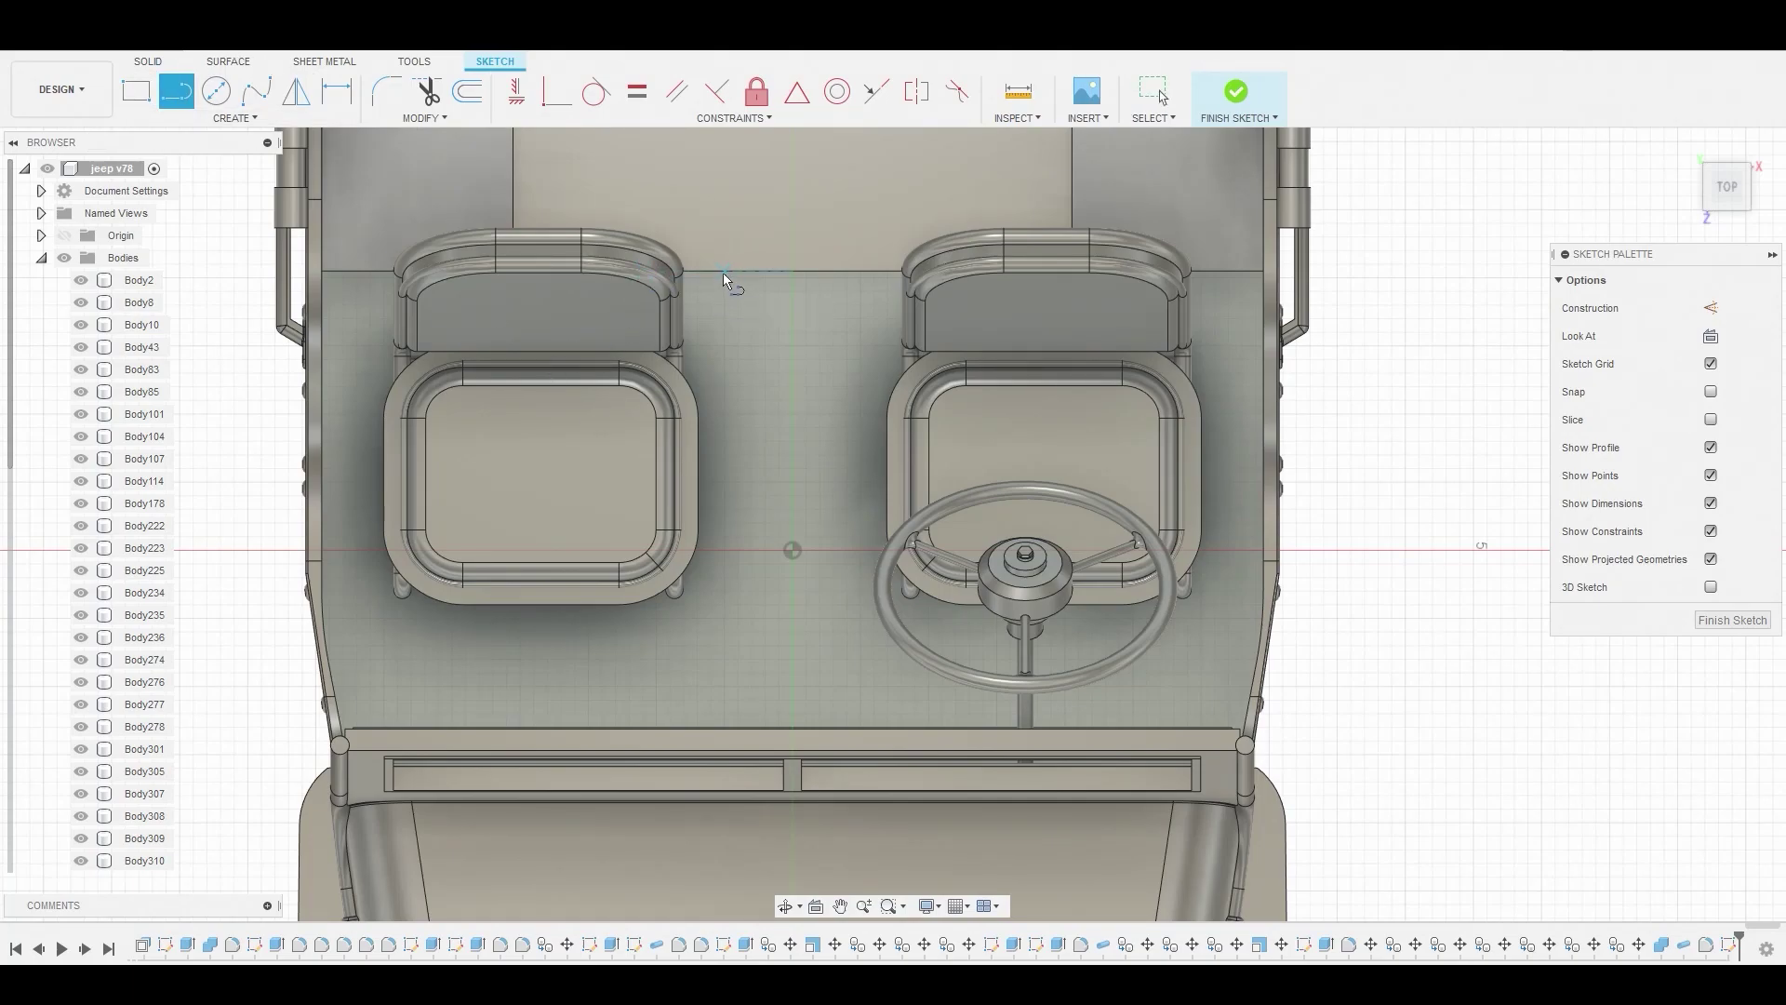
pyautogui.click(712, 275)
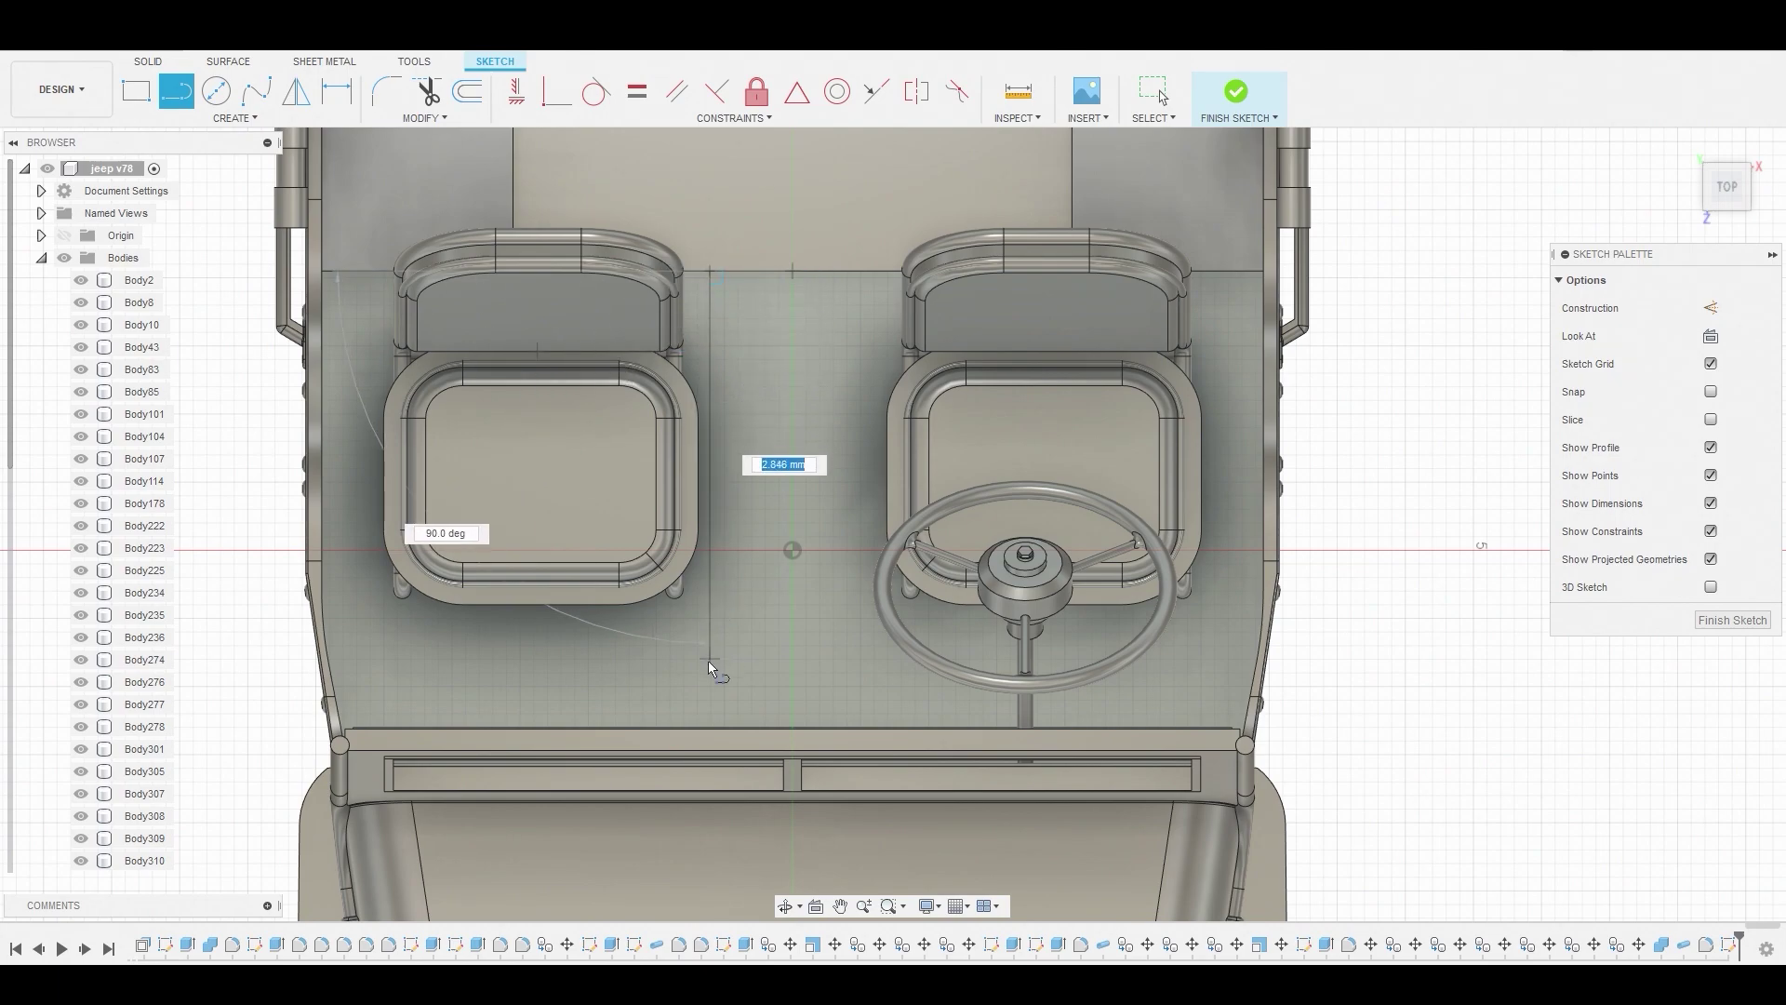
pyautogui.click(712, 693)
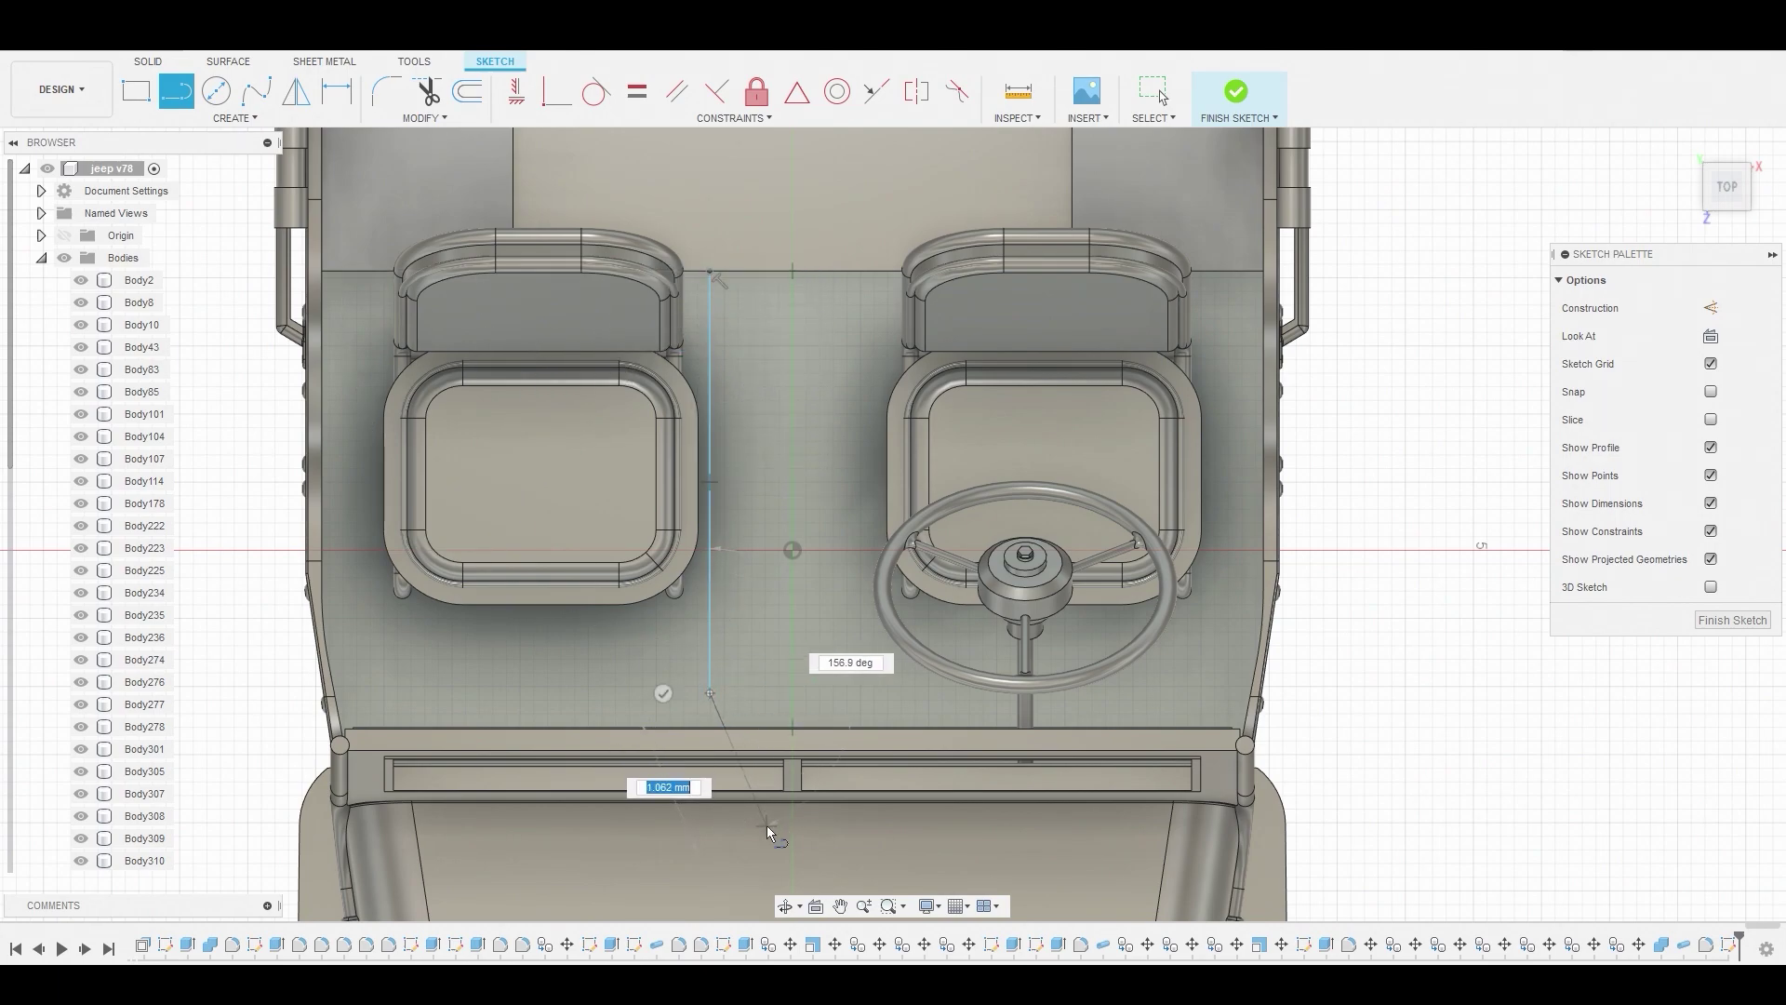
pyautogui.click(768, 839)
pyautogui.click(792, 838)
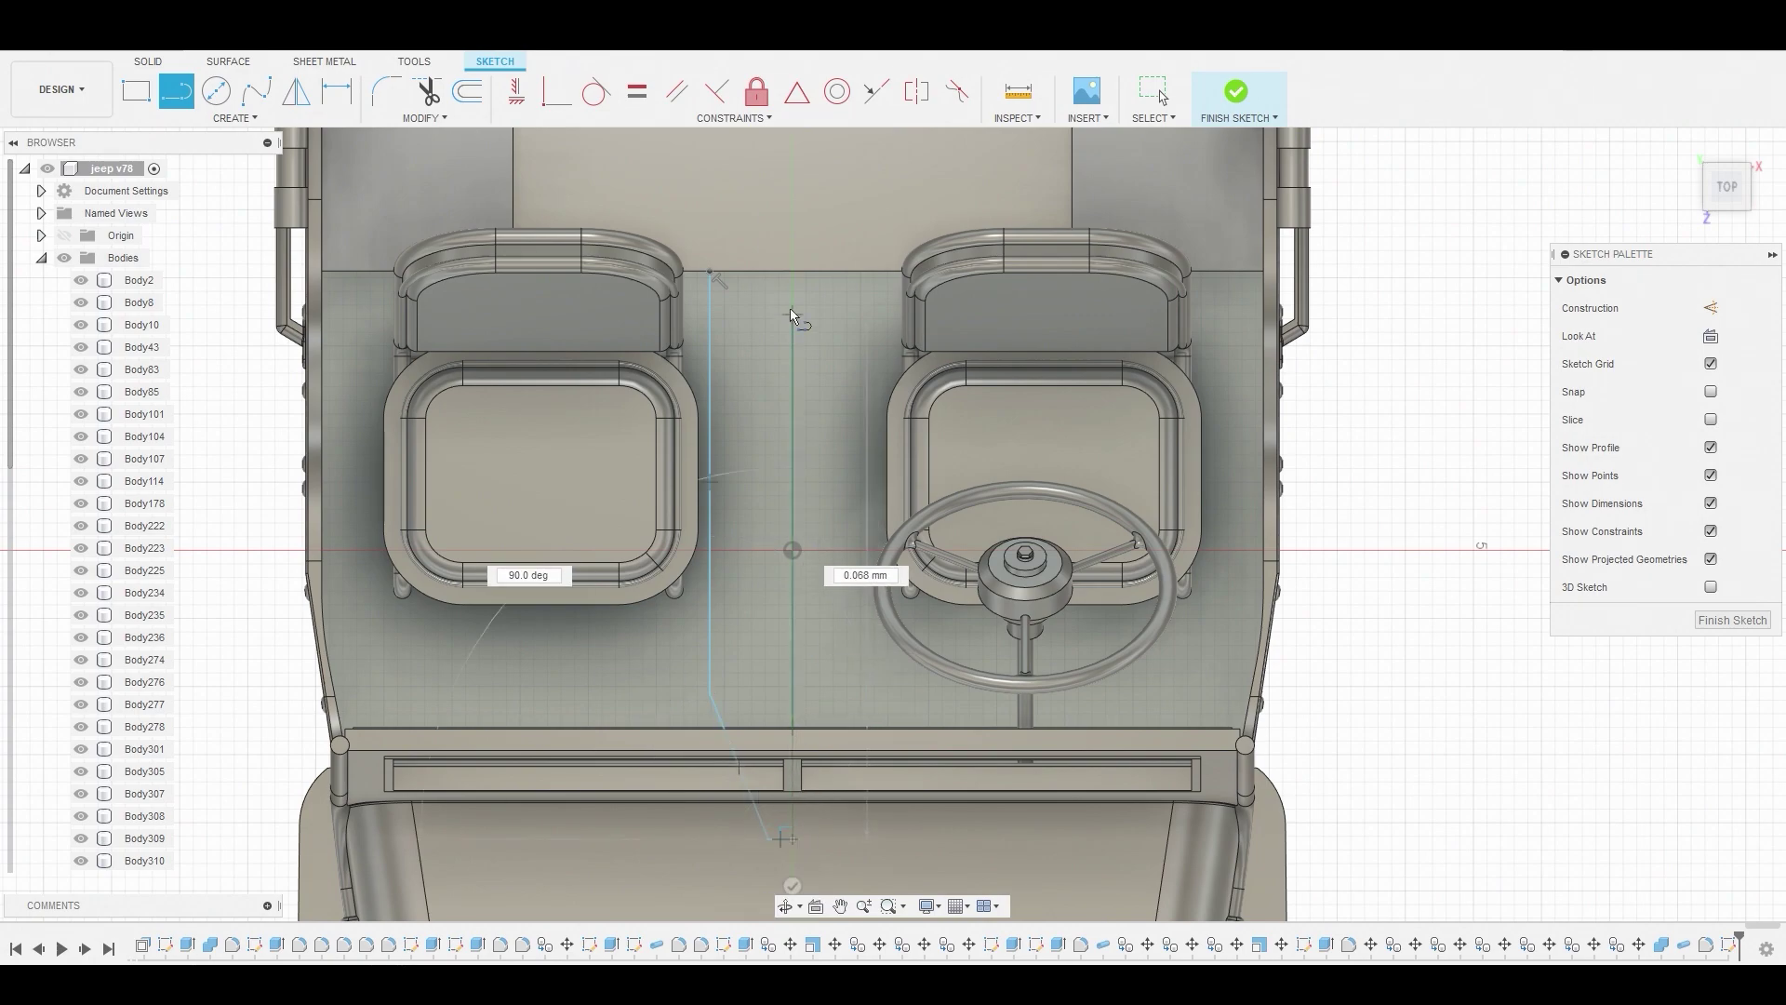
pyautogui.click(791, 272)
pyautogui.rightClick(746, 301)
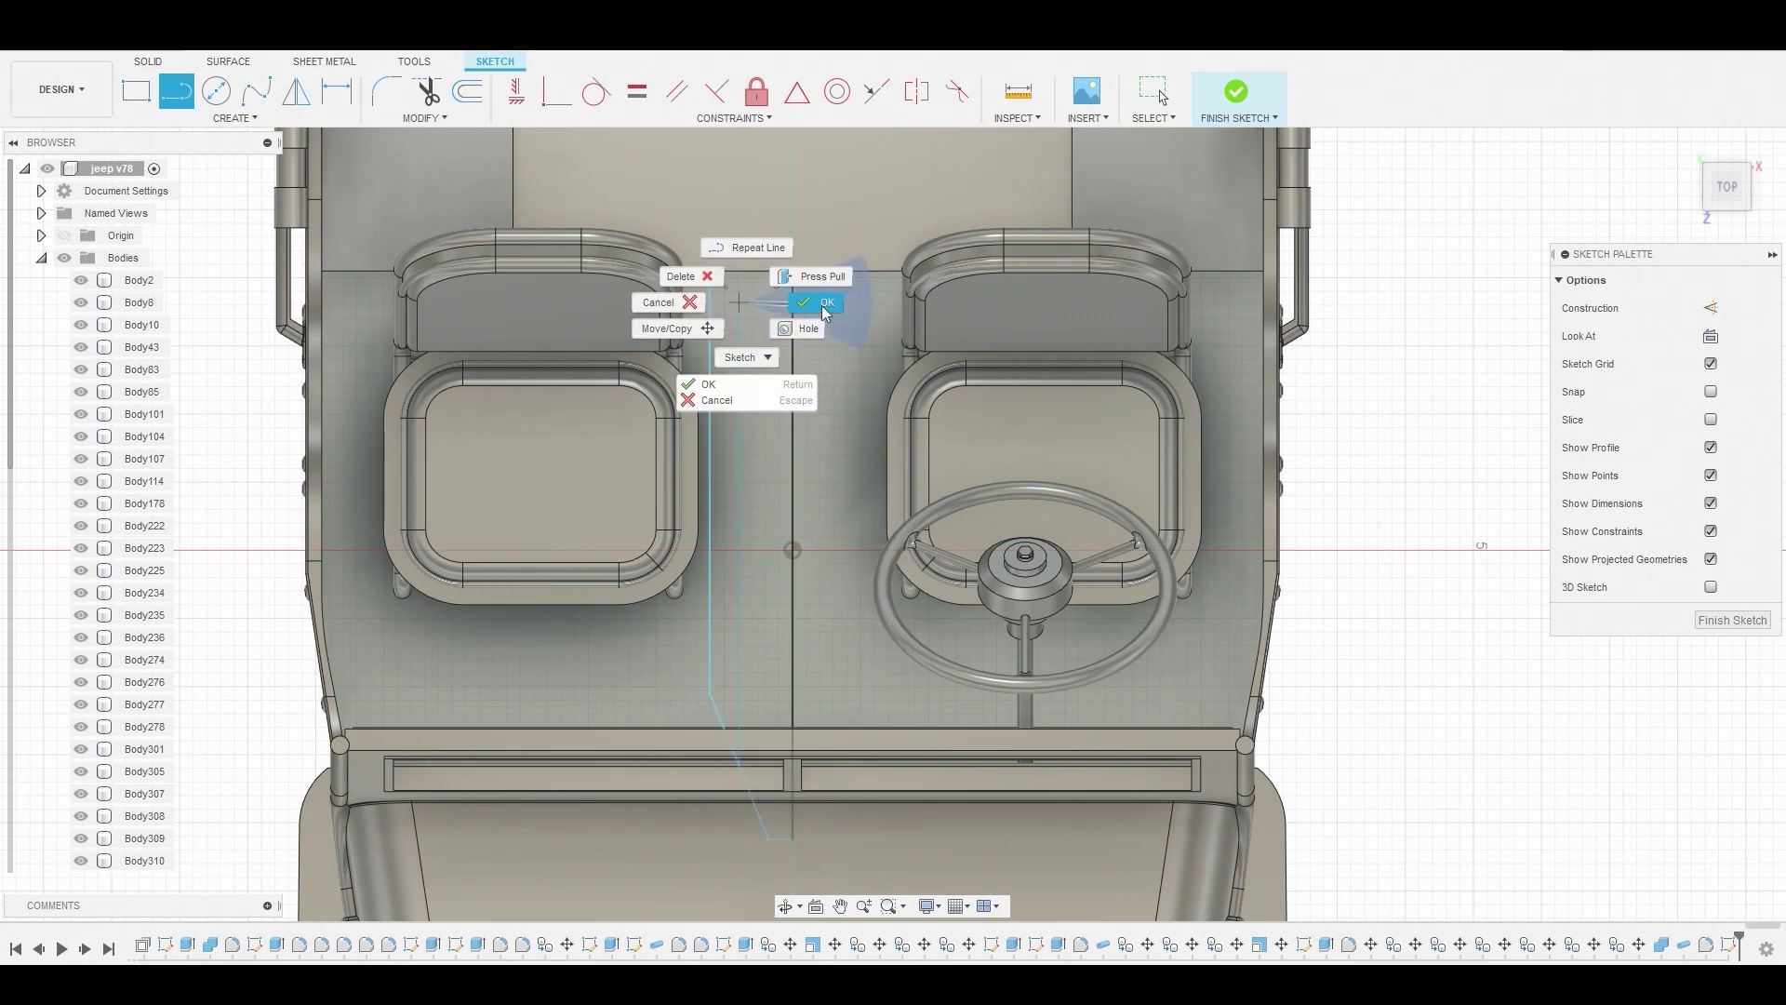
pyautogui.click(823, 306)
# Select both the long strip profile and the lower end profile
pyautogui.click(757, 345)
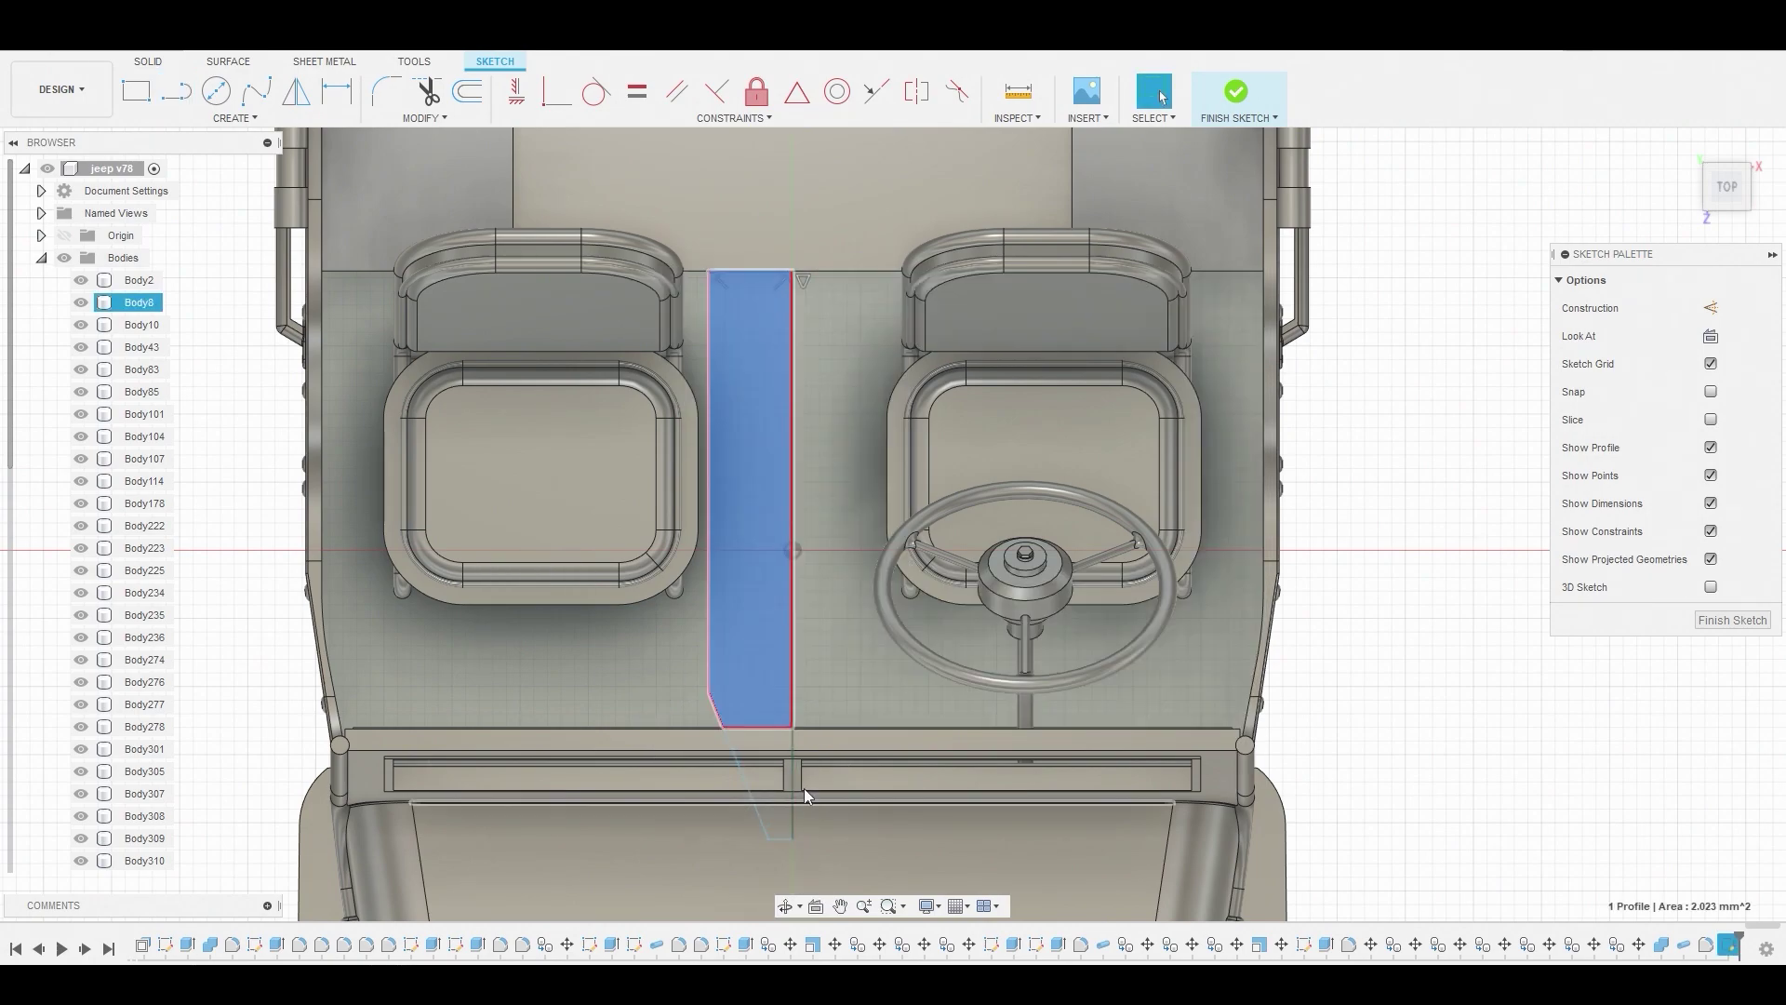
pyautogui.keyDown('ctrl'); pyautogui.click(759, 742); pyautogui.keyUp('ctrl')
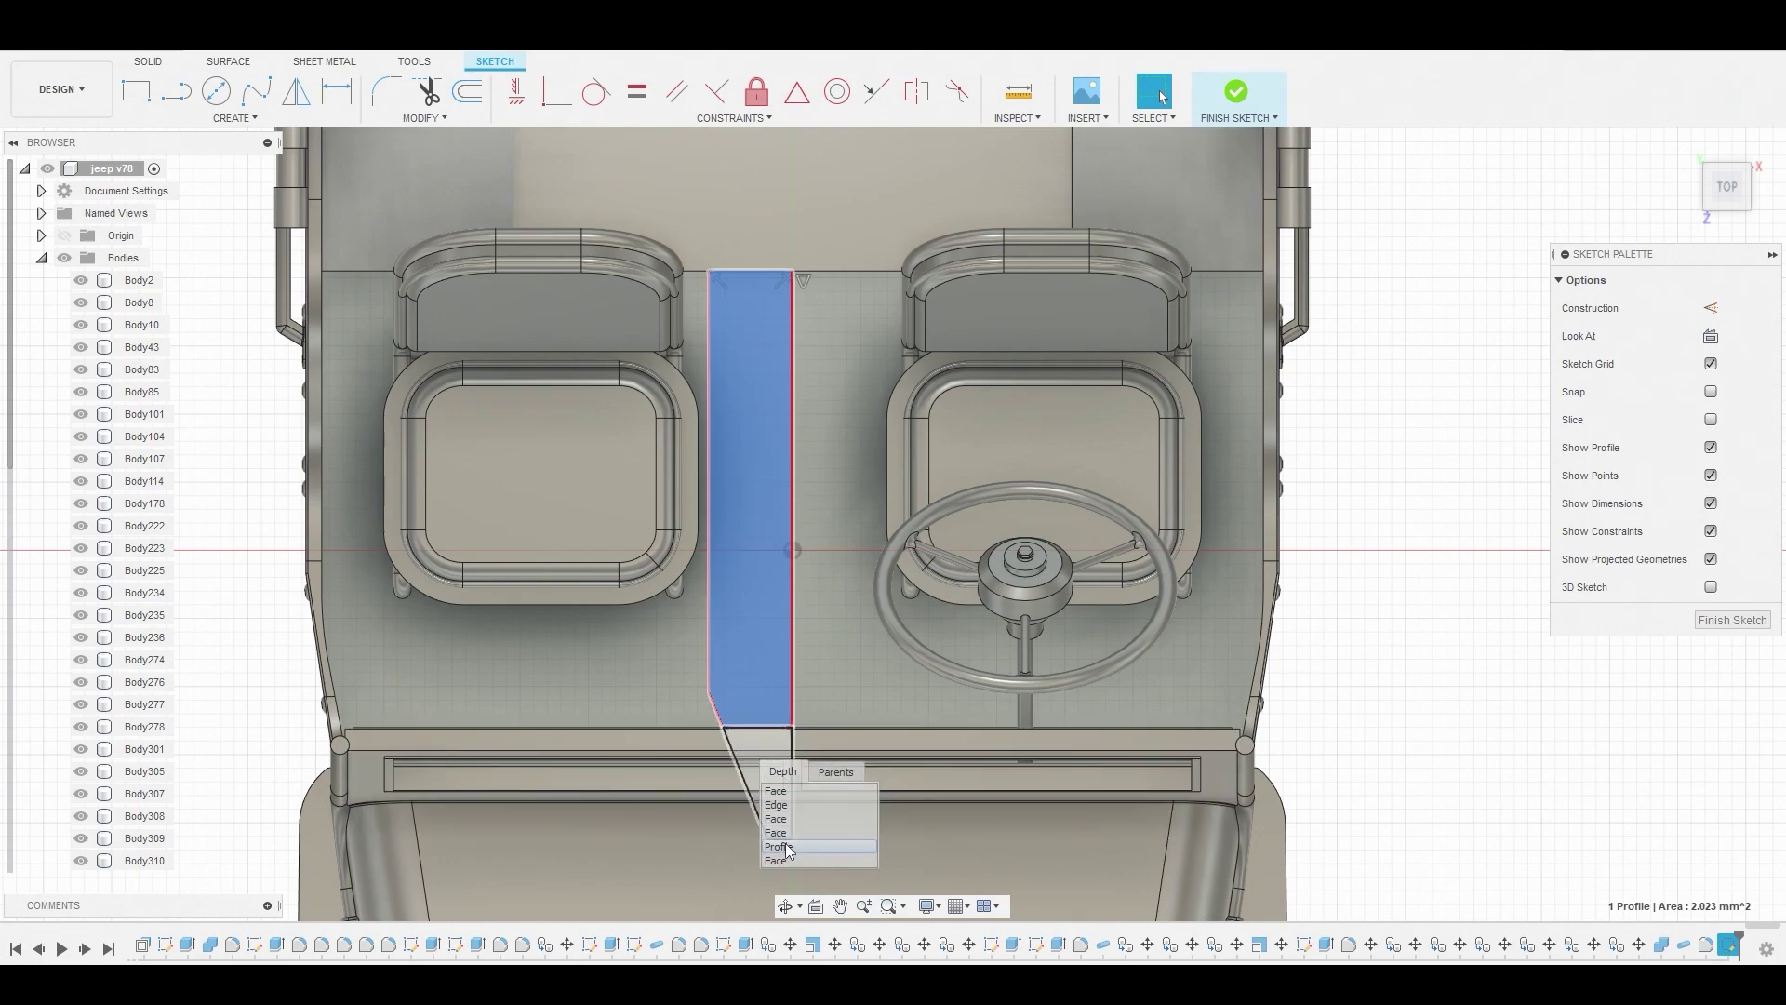
pyautogui.keyDown('ctrl'); pyautogui.click(786, 846); pyautogui.keyUp('ctrl')
pyautogui.rightClick(766, 696)
# Extrude both strip profiles 0.142 mm as a new body instead of a cut
pyautogui.click(817, 677)
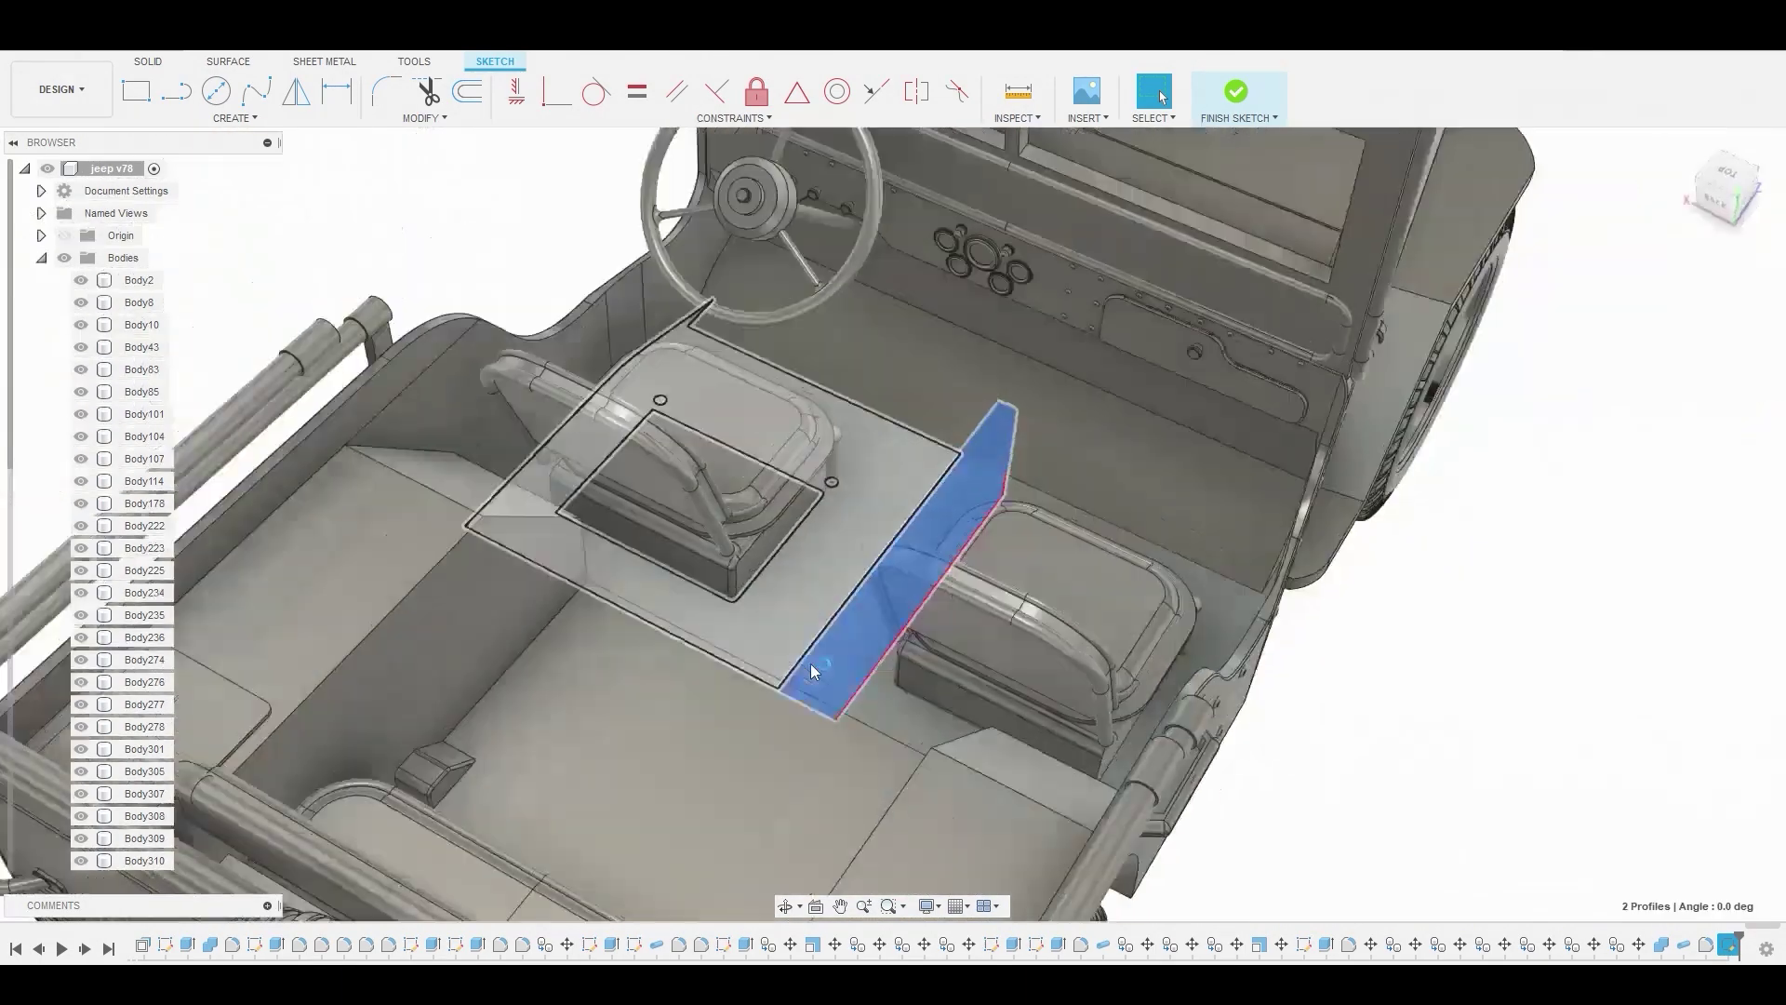
pyautogui.scroll(6, 972, 490)
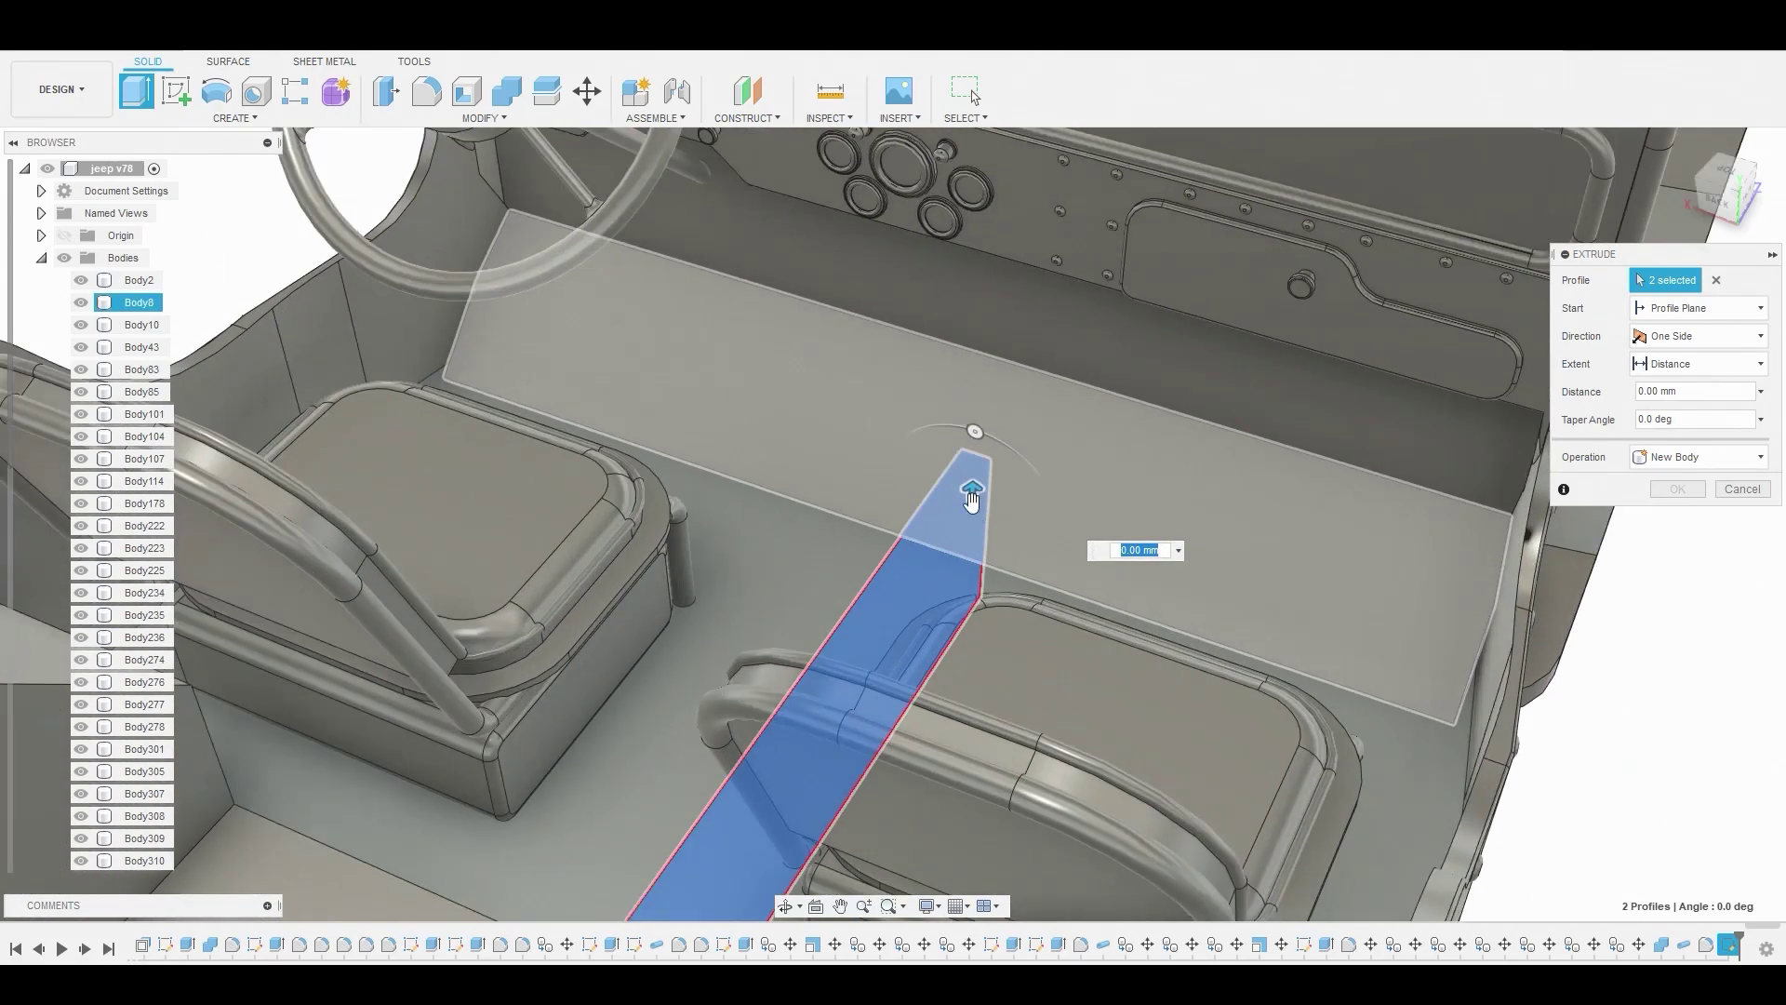
pyautogui.moveTo(973, 491); pyautogui.dragTo(969, 485)
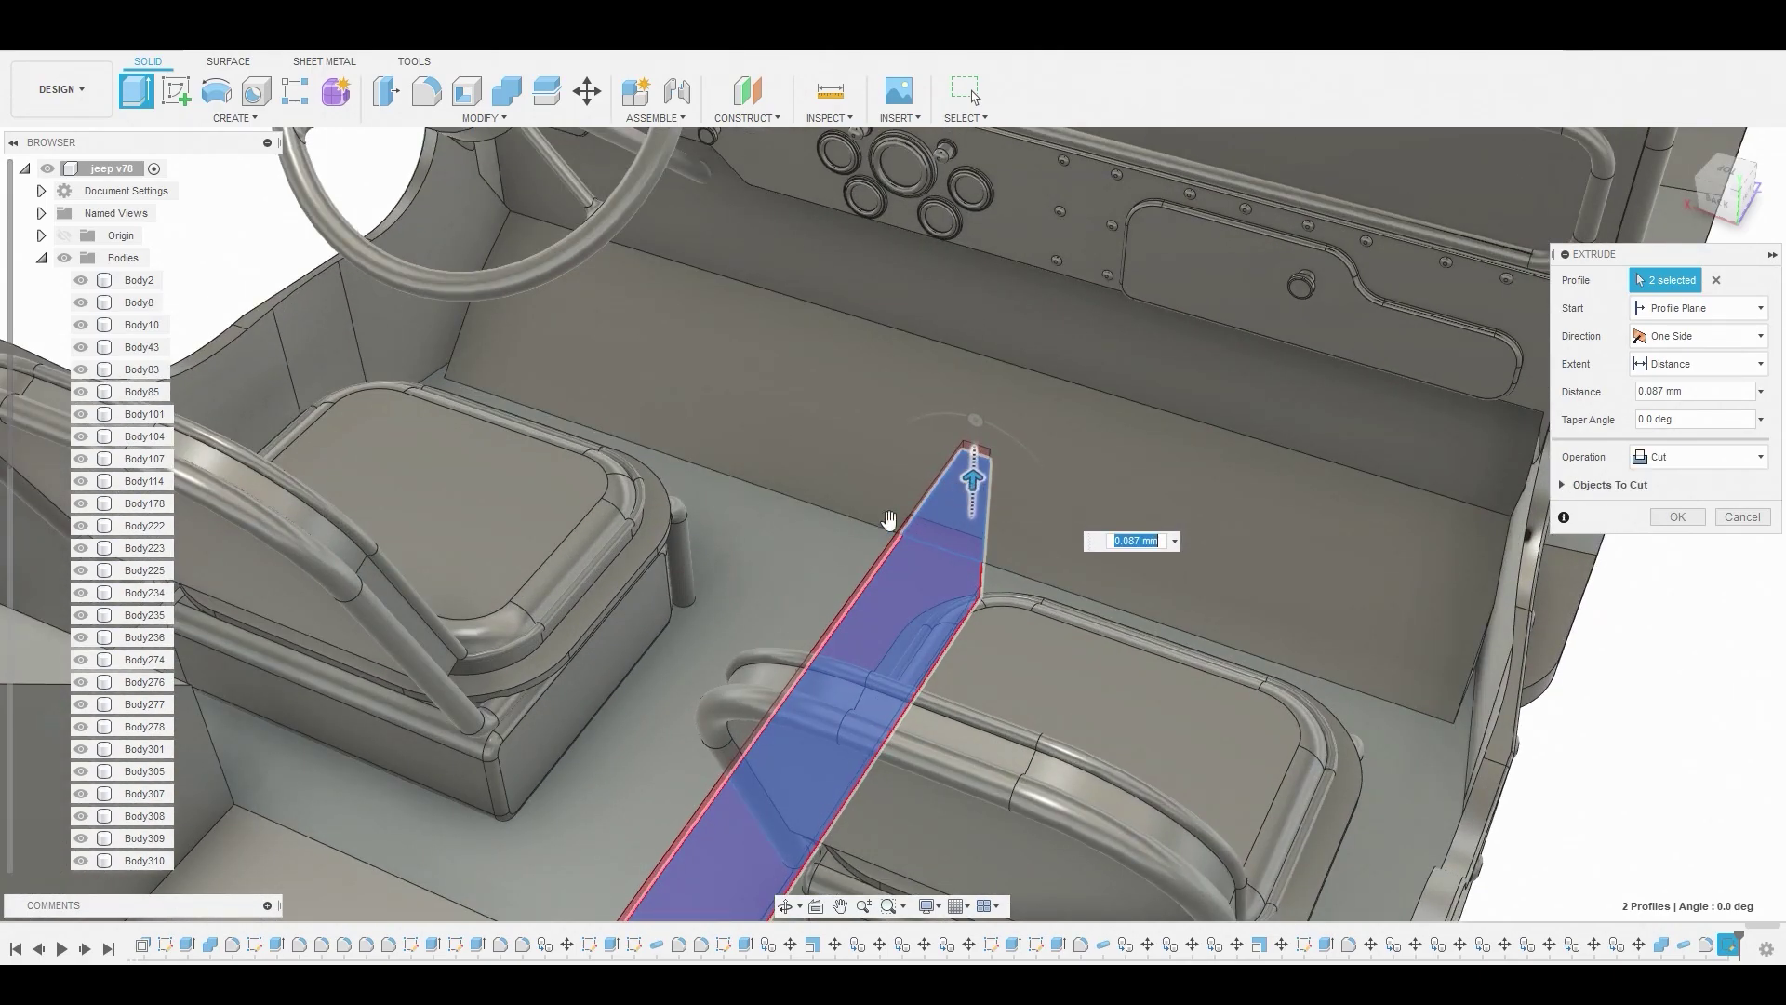
pyautogui.keyDown('shift'); pyautogui.moveTo(888, 521); pyautogui.dragTo(818, 519, button='middle'); pyautogui.keyUp('shift')
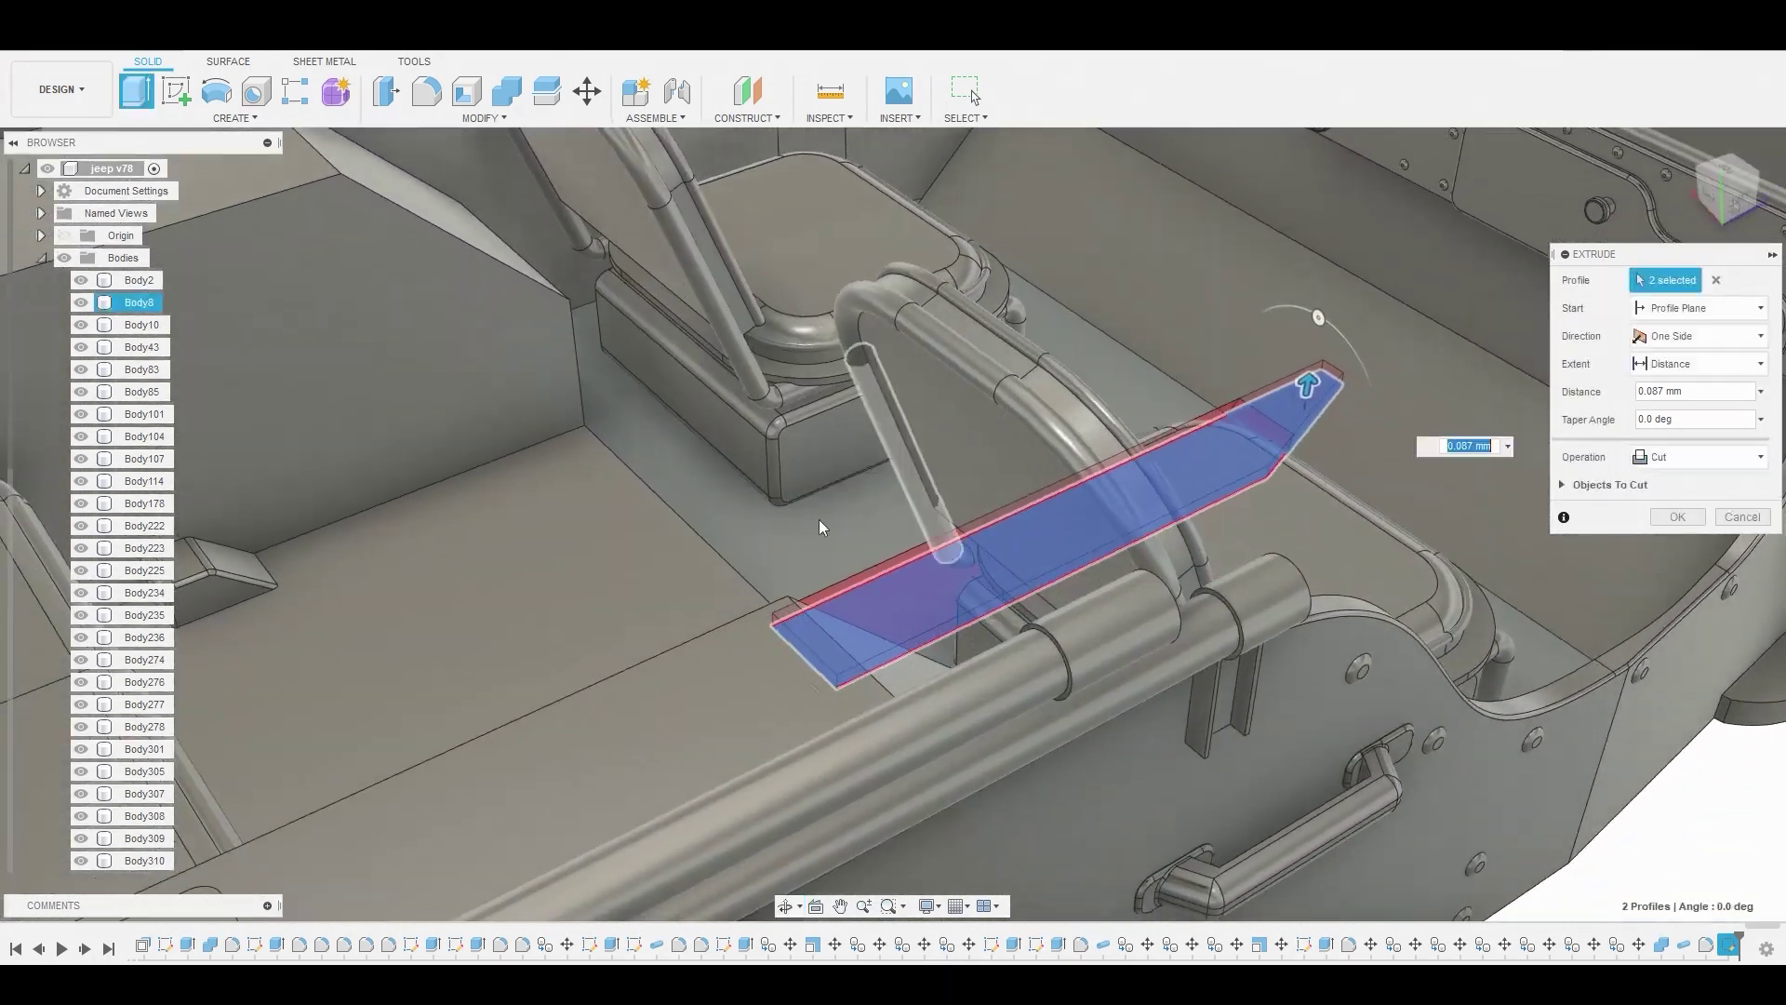
pyautogui.click(677, 543)
pyautogui.keyDown('shift'); pyautogui.moveTo(1153, 379); pyautogui.dragTo(1097, 387, button='middle'); pyautogui.keyUp('shift')
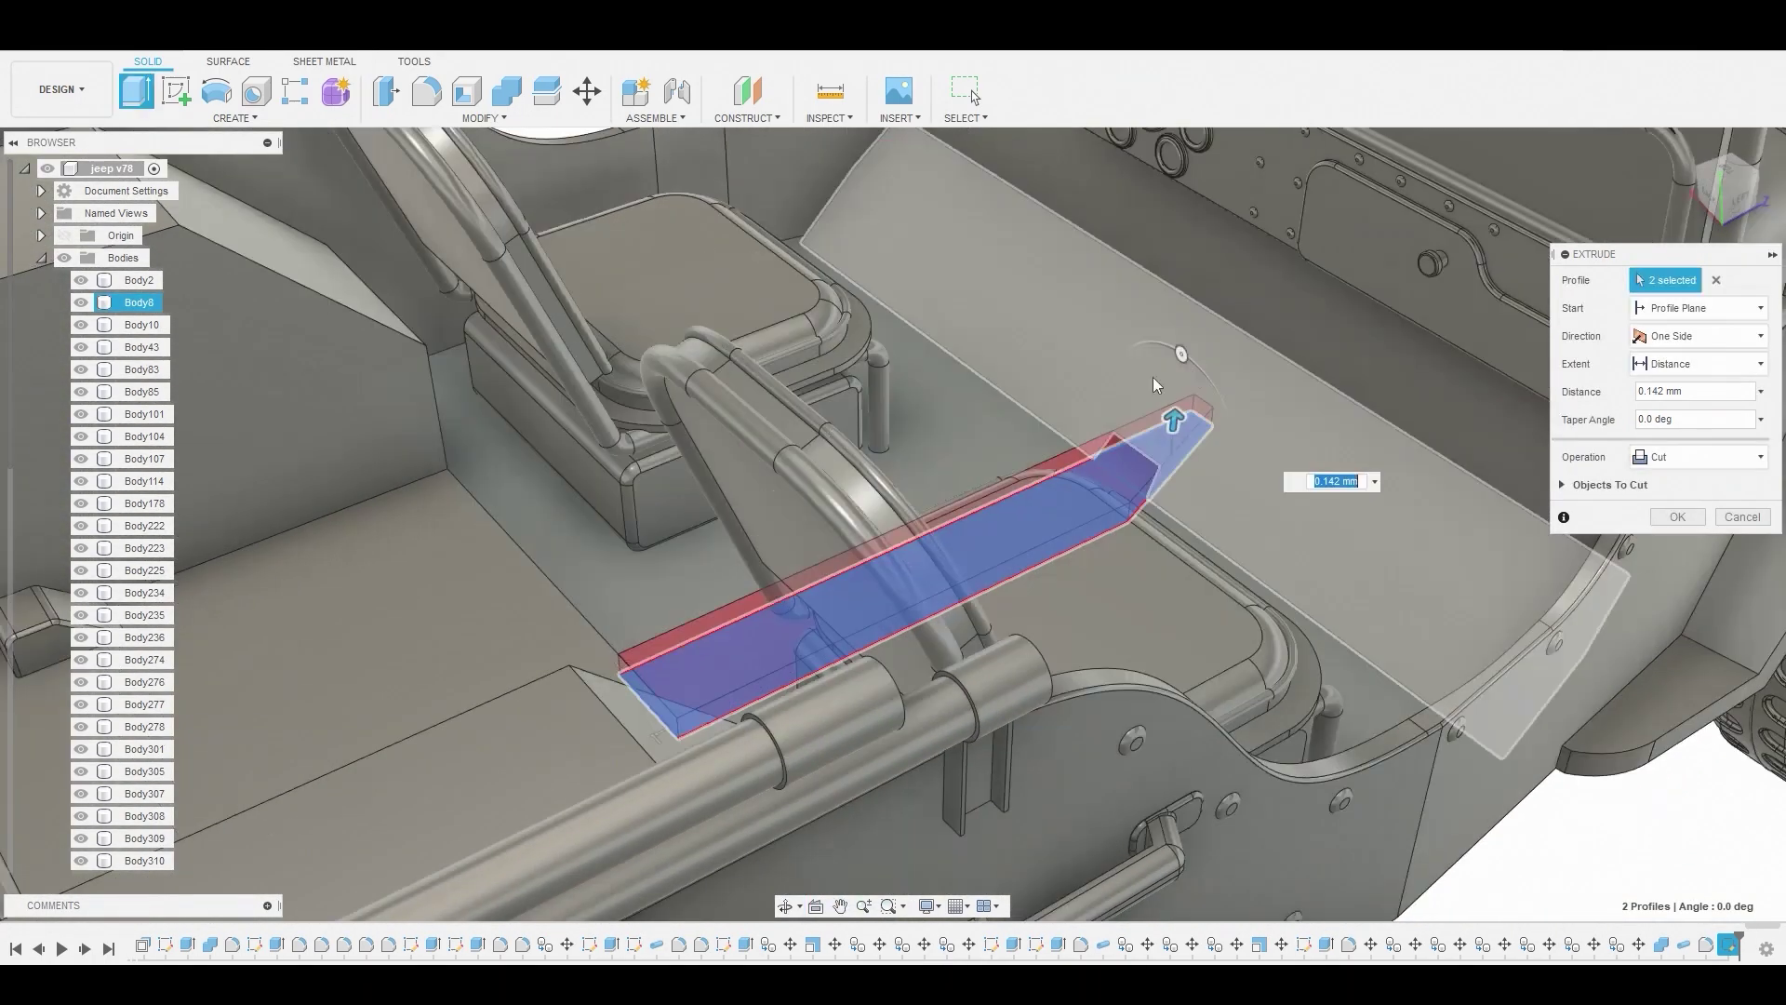
pyautogui.click(1739, 460)
pyautogui.click(1687, 515)
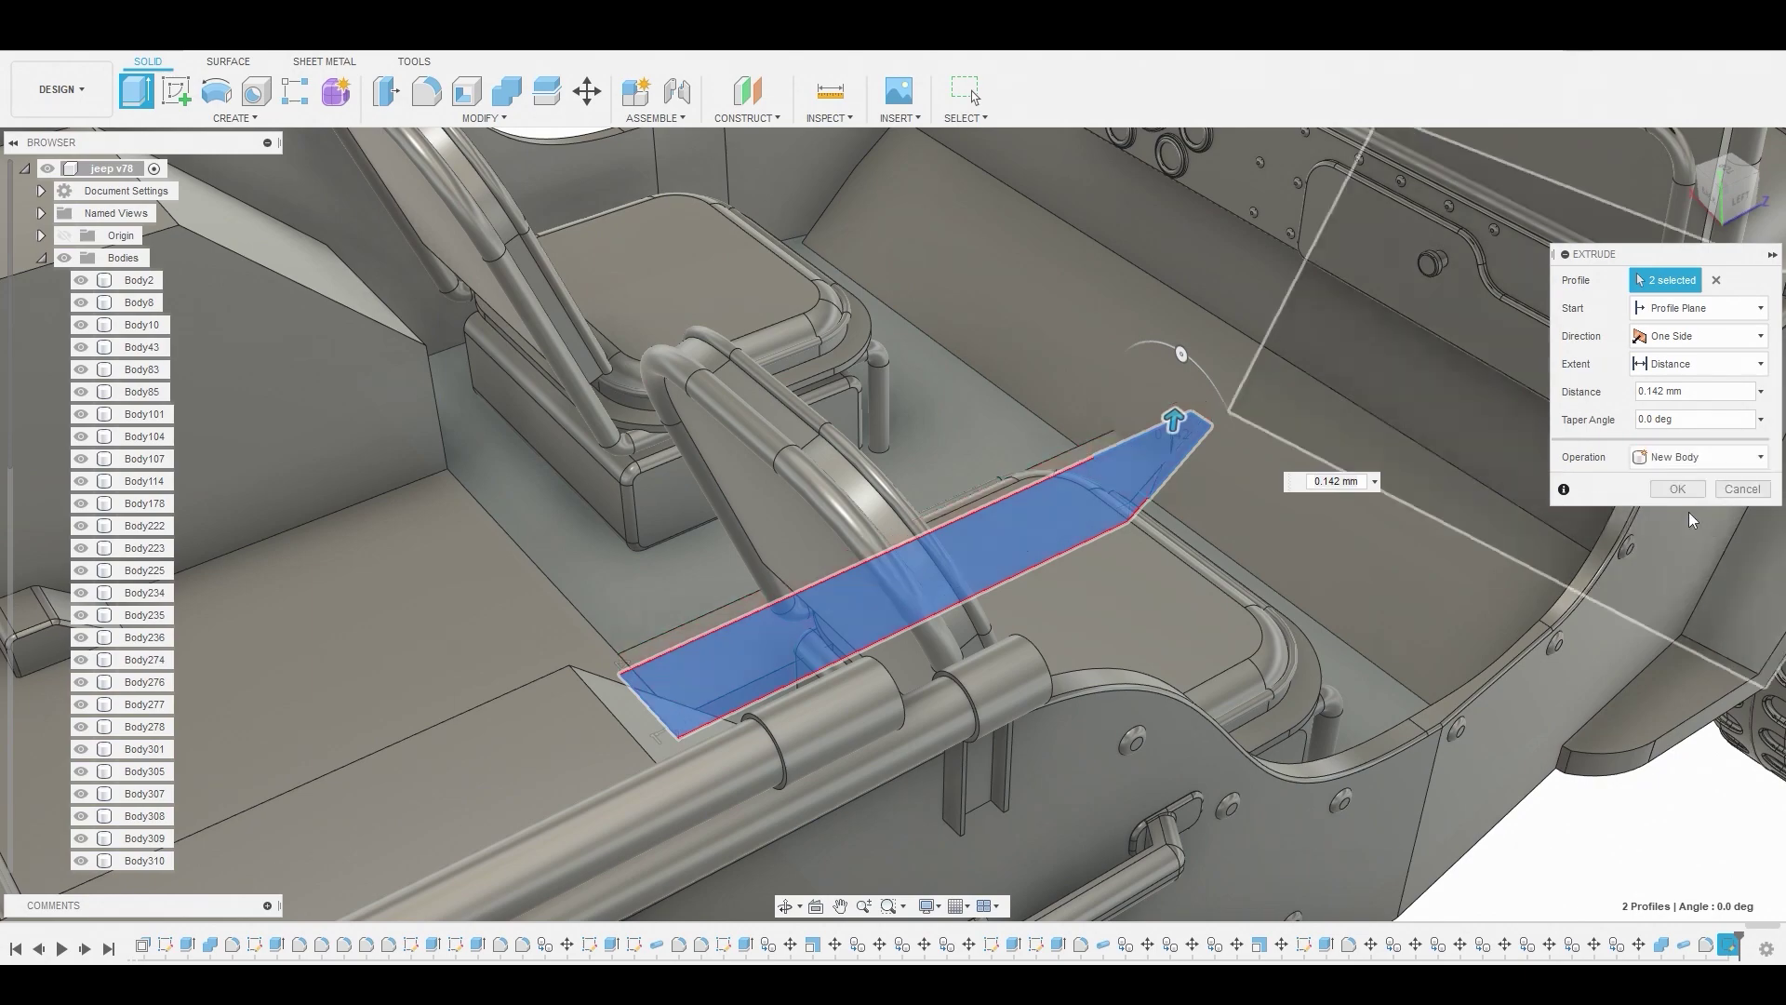
pyautogui.click(1688, 484)
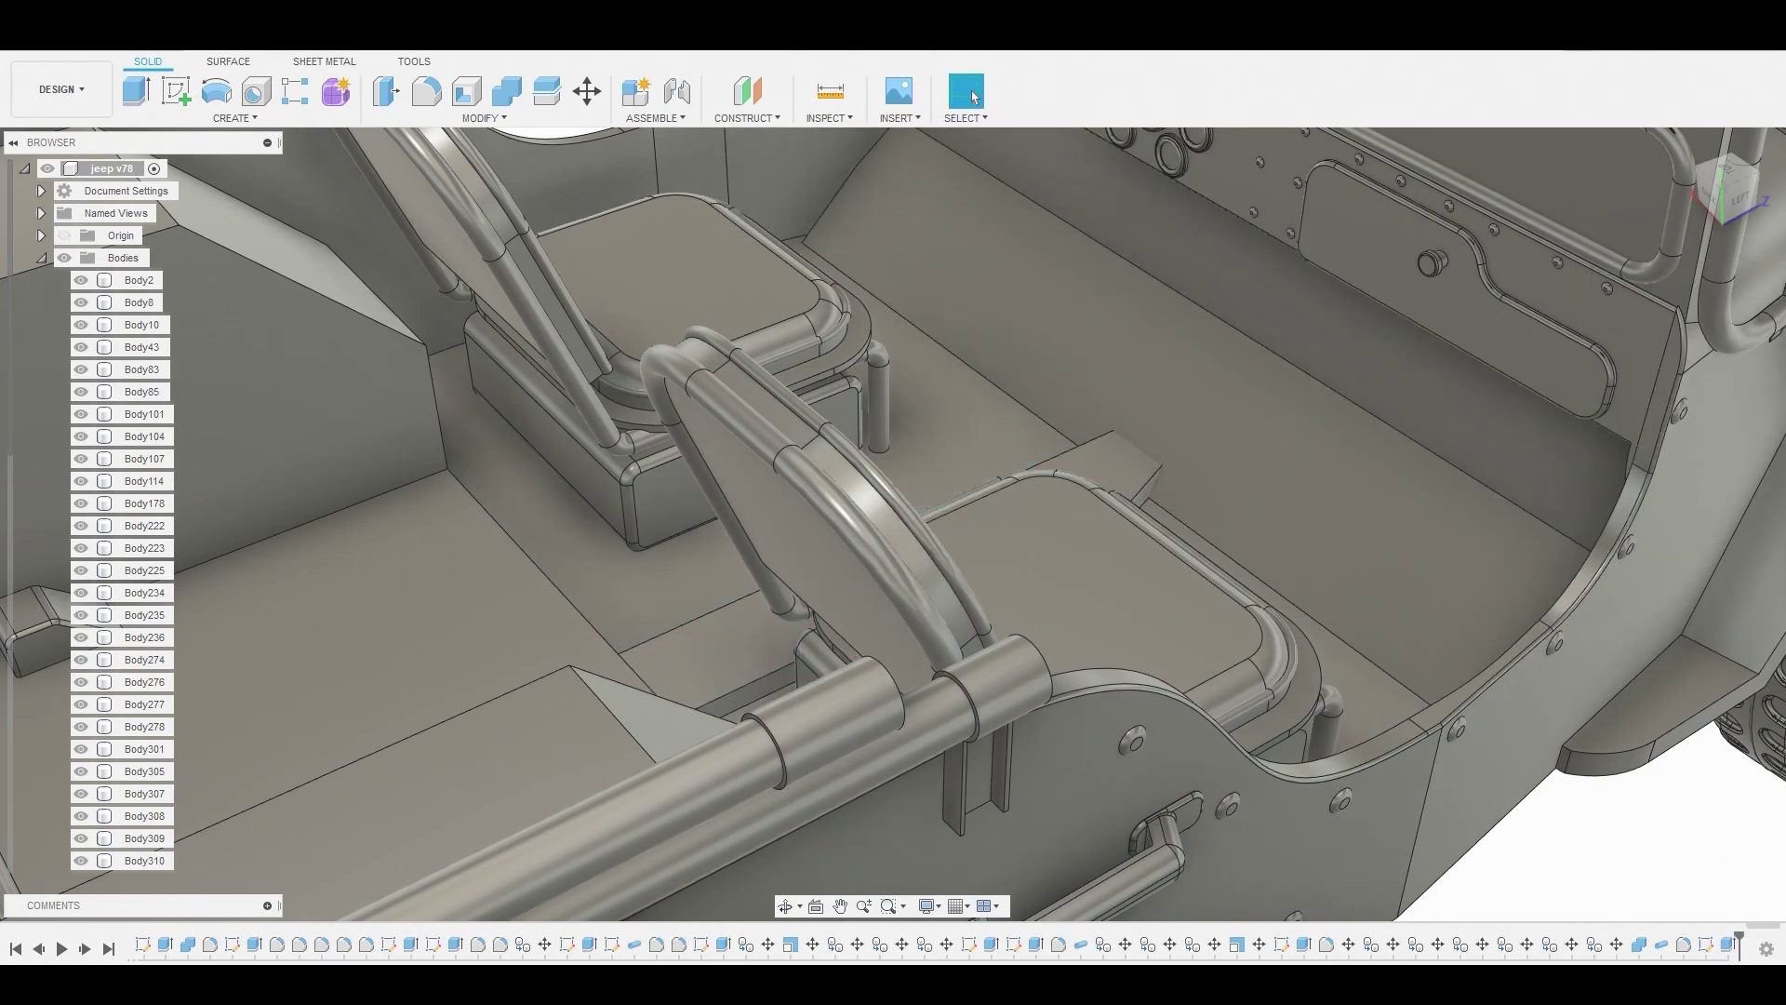
# Mirror the tunnel strip across the model's centre plane
pyautogui.click(234, 118)
pyautogui.click(230, 564)
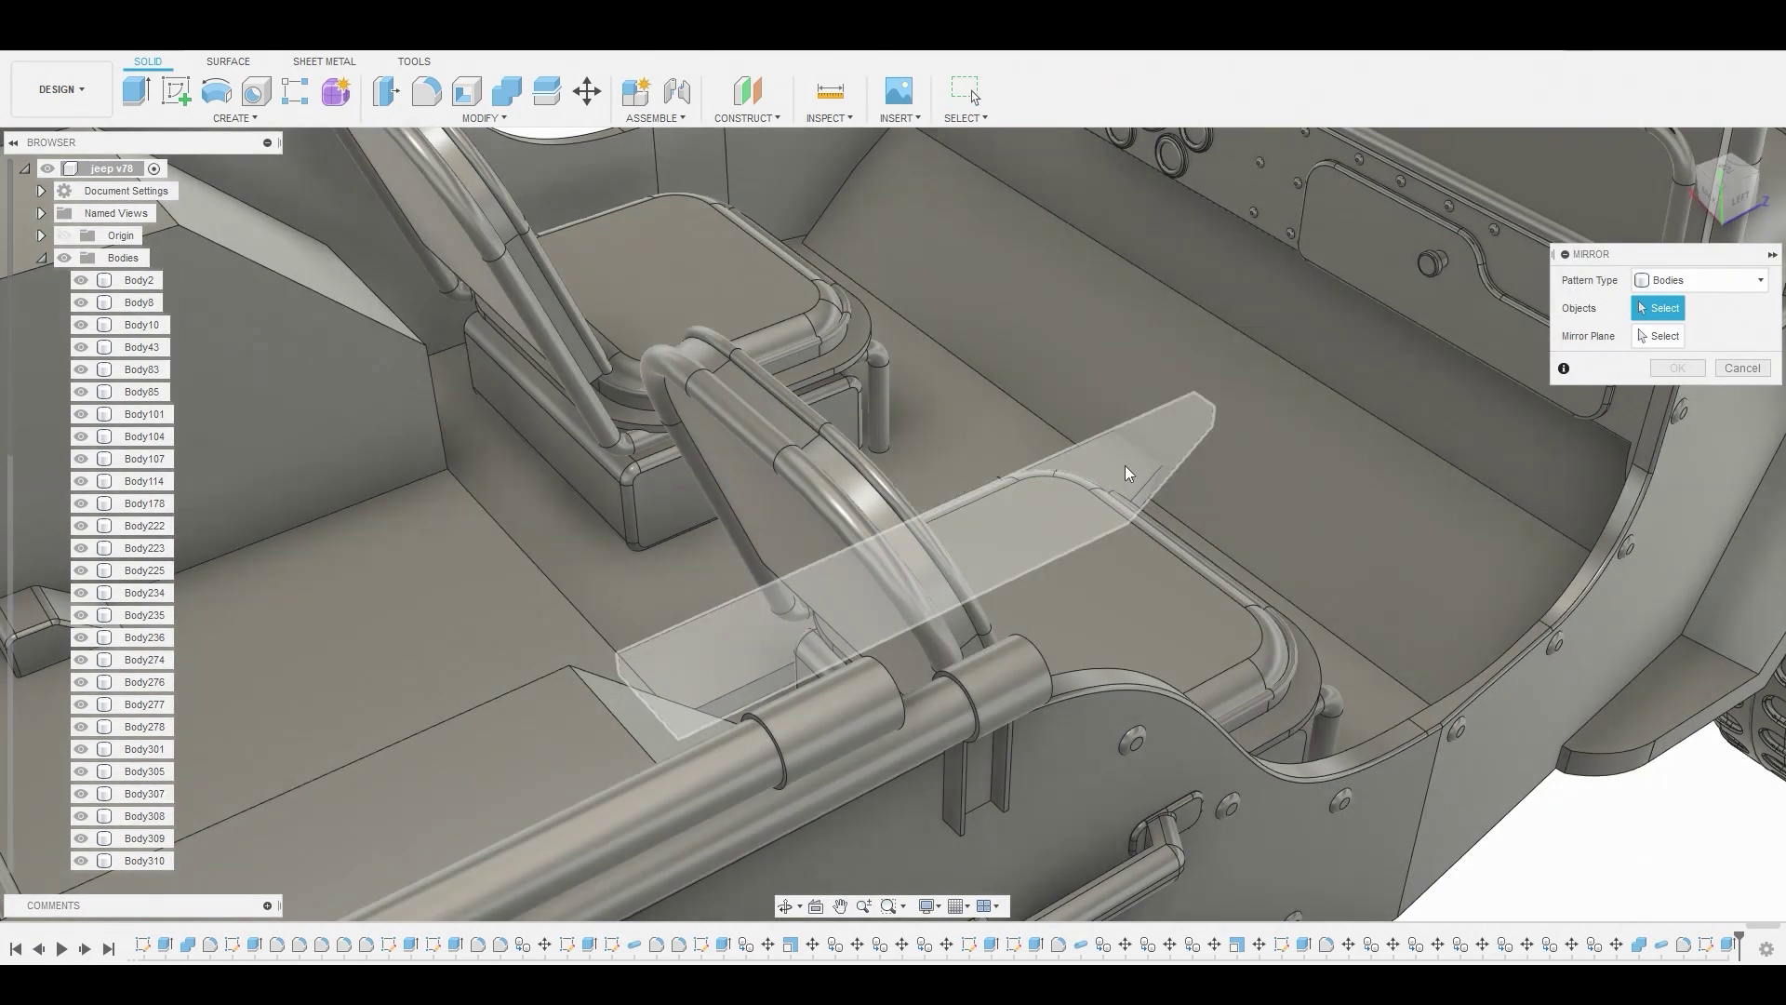
pyautogui.click(1125, 465)
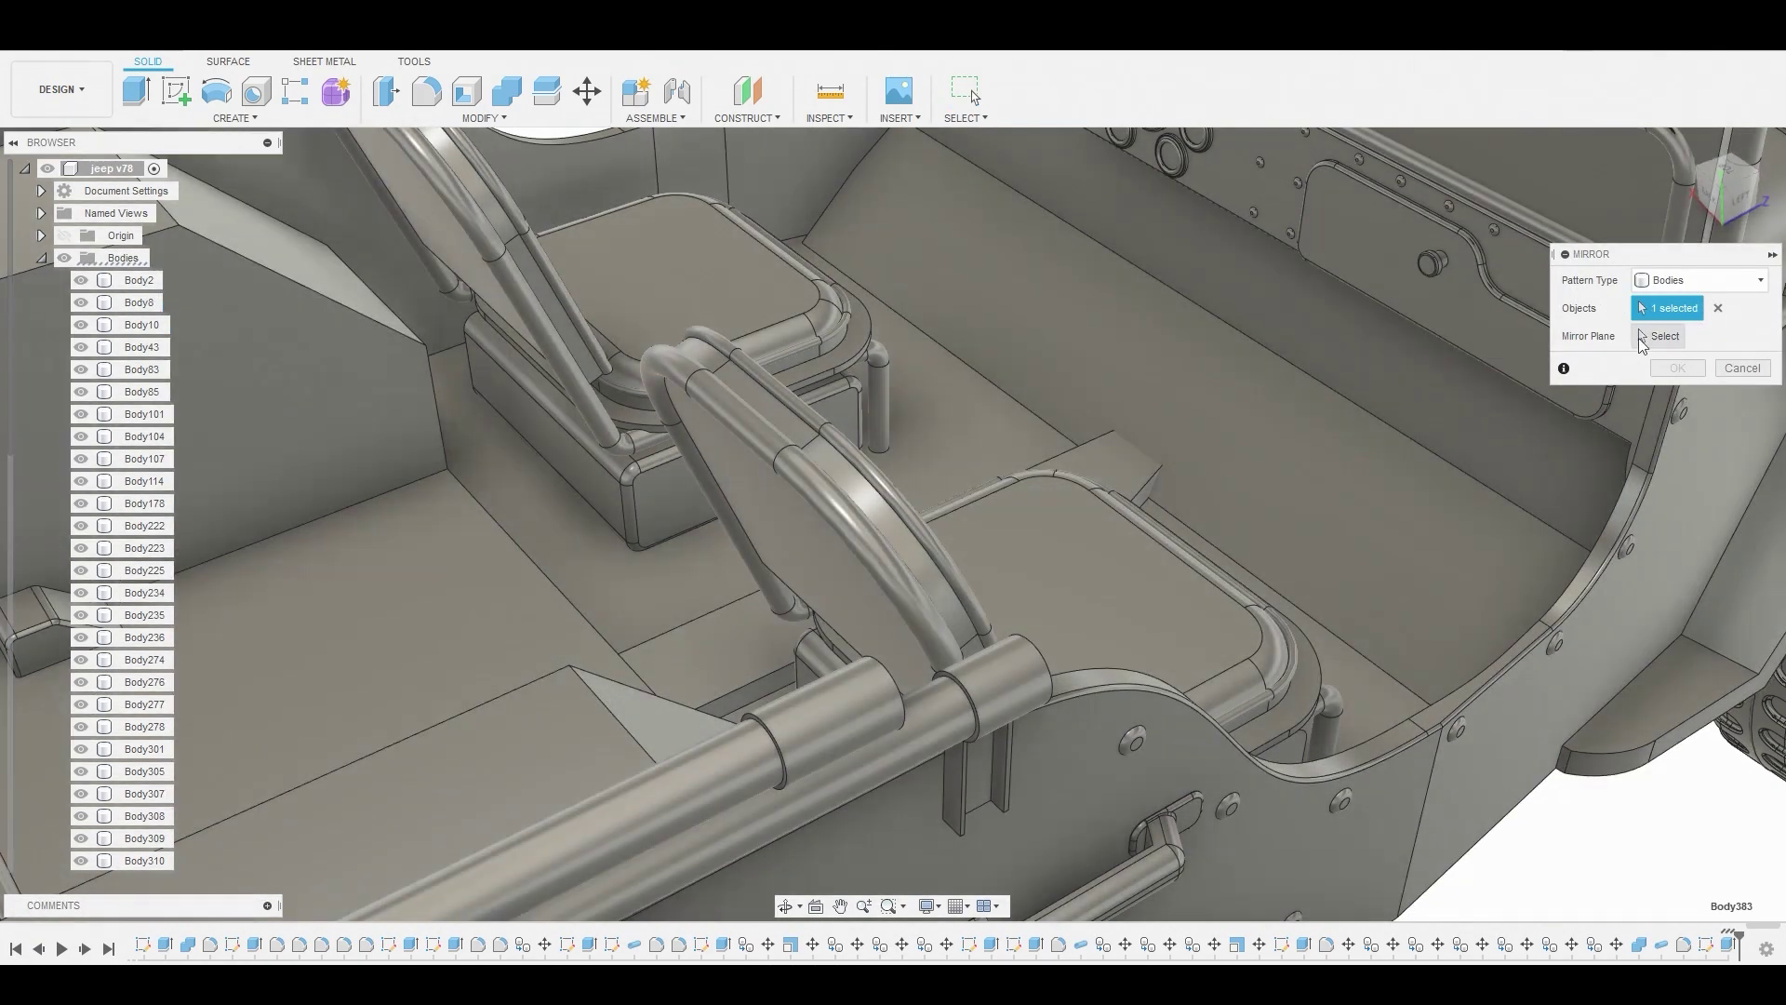
pyautogui.click(1661, 336)
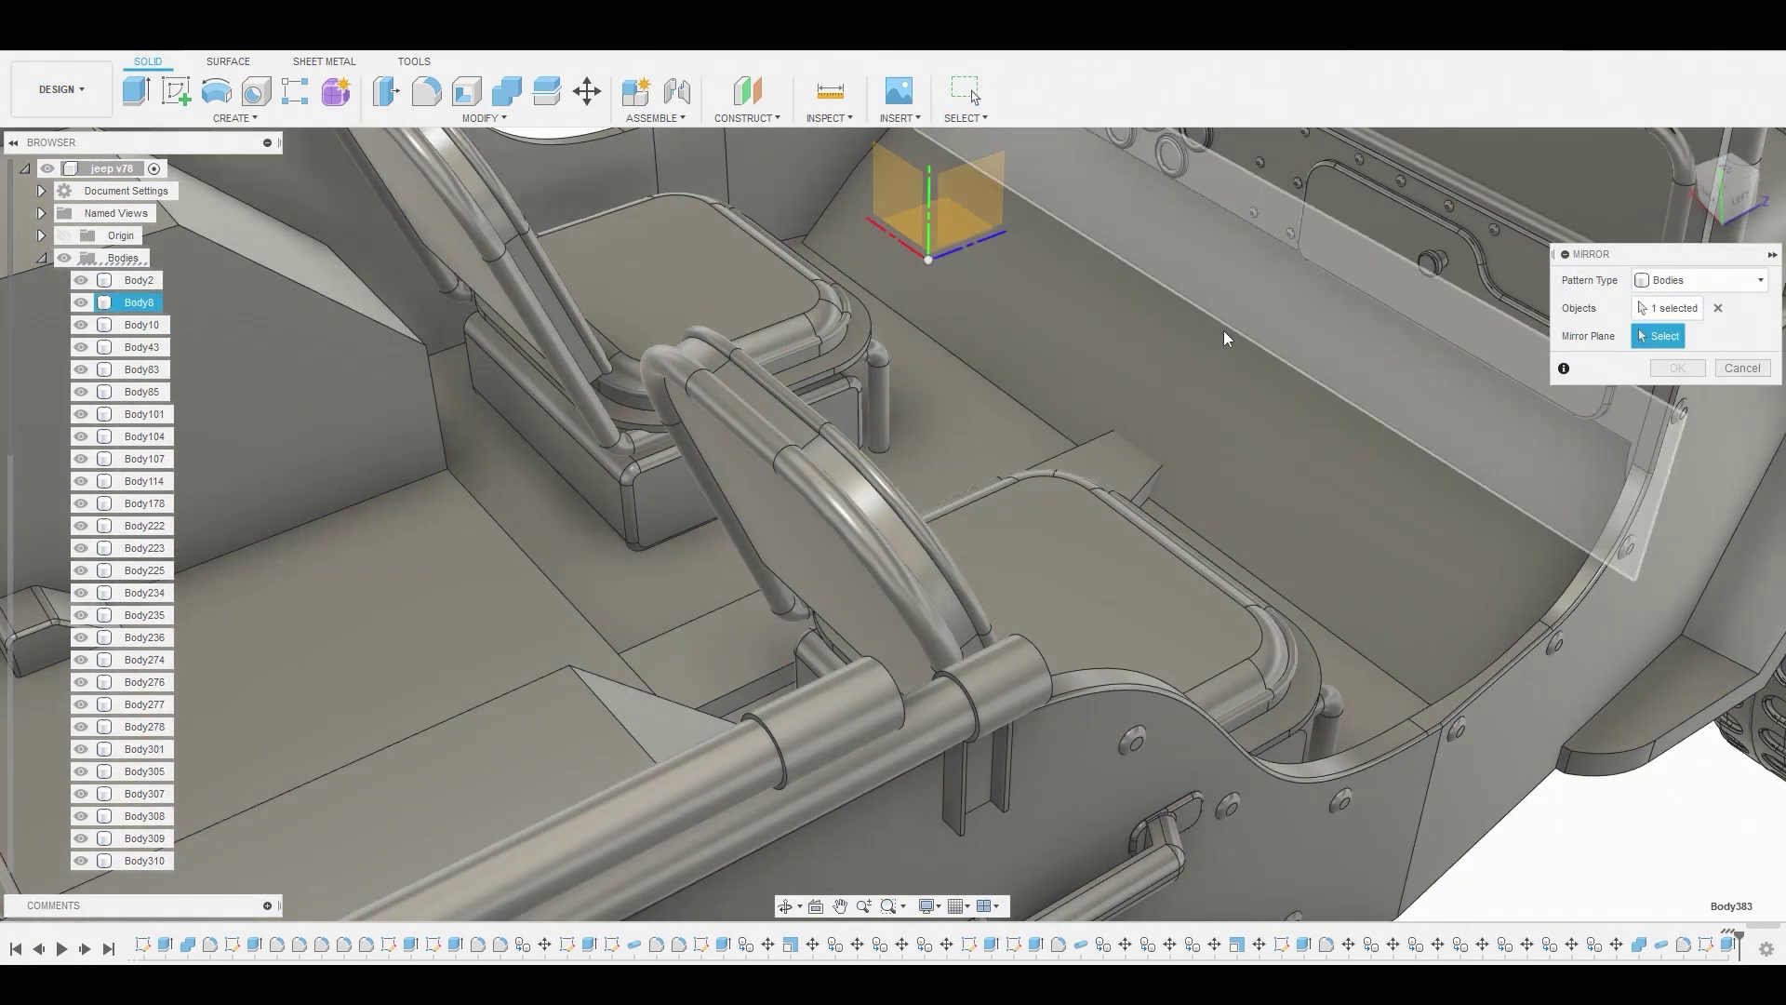
pyautogui.click(968, 190)
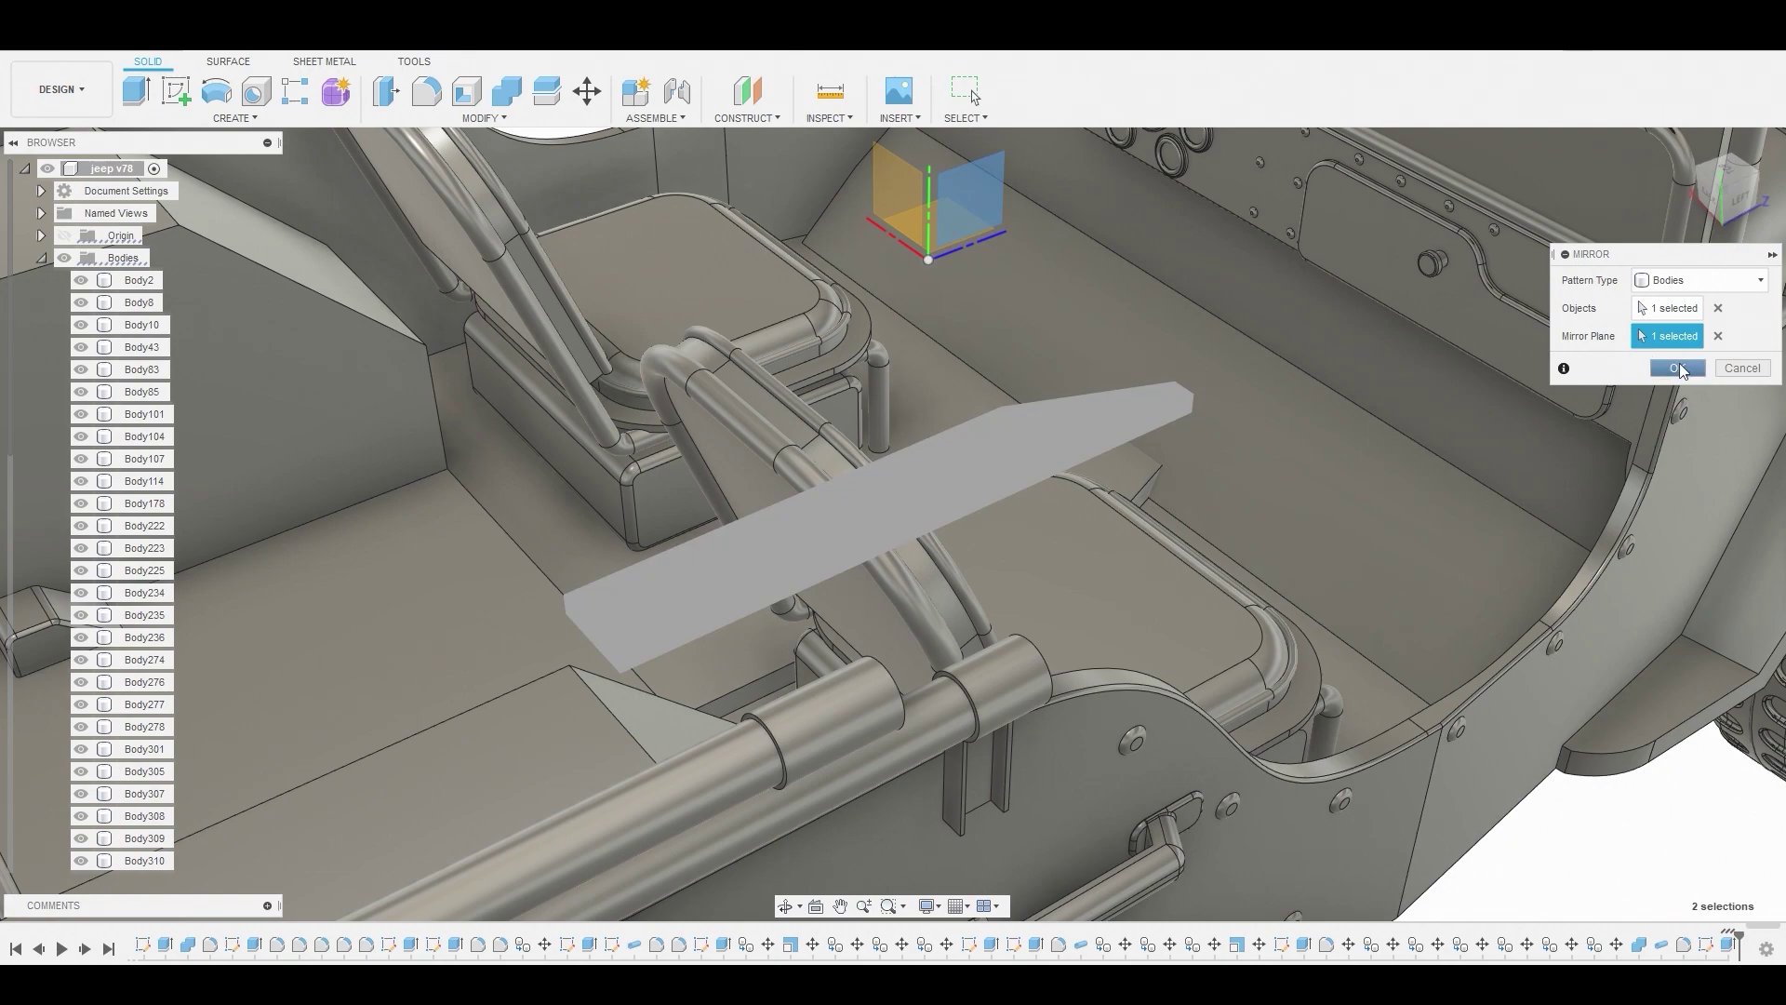
pyautogui.click(1678, 369)
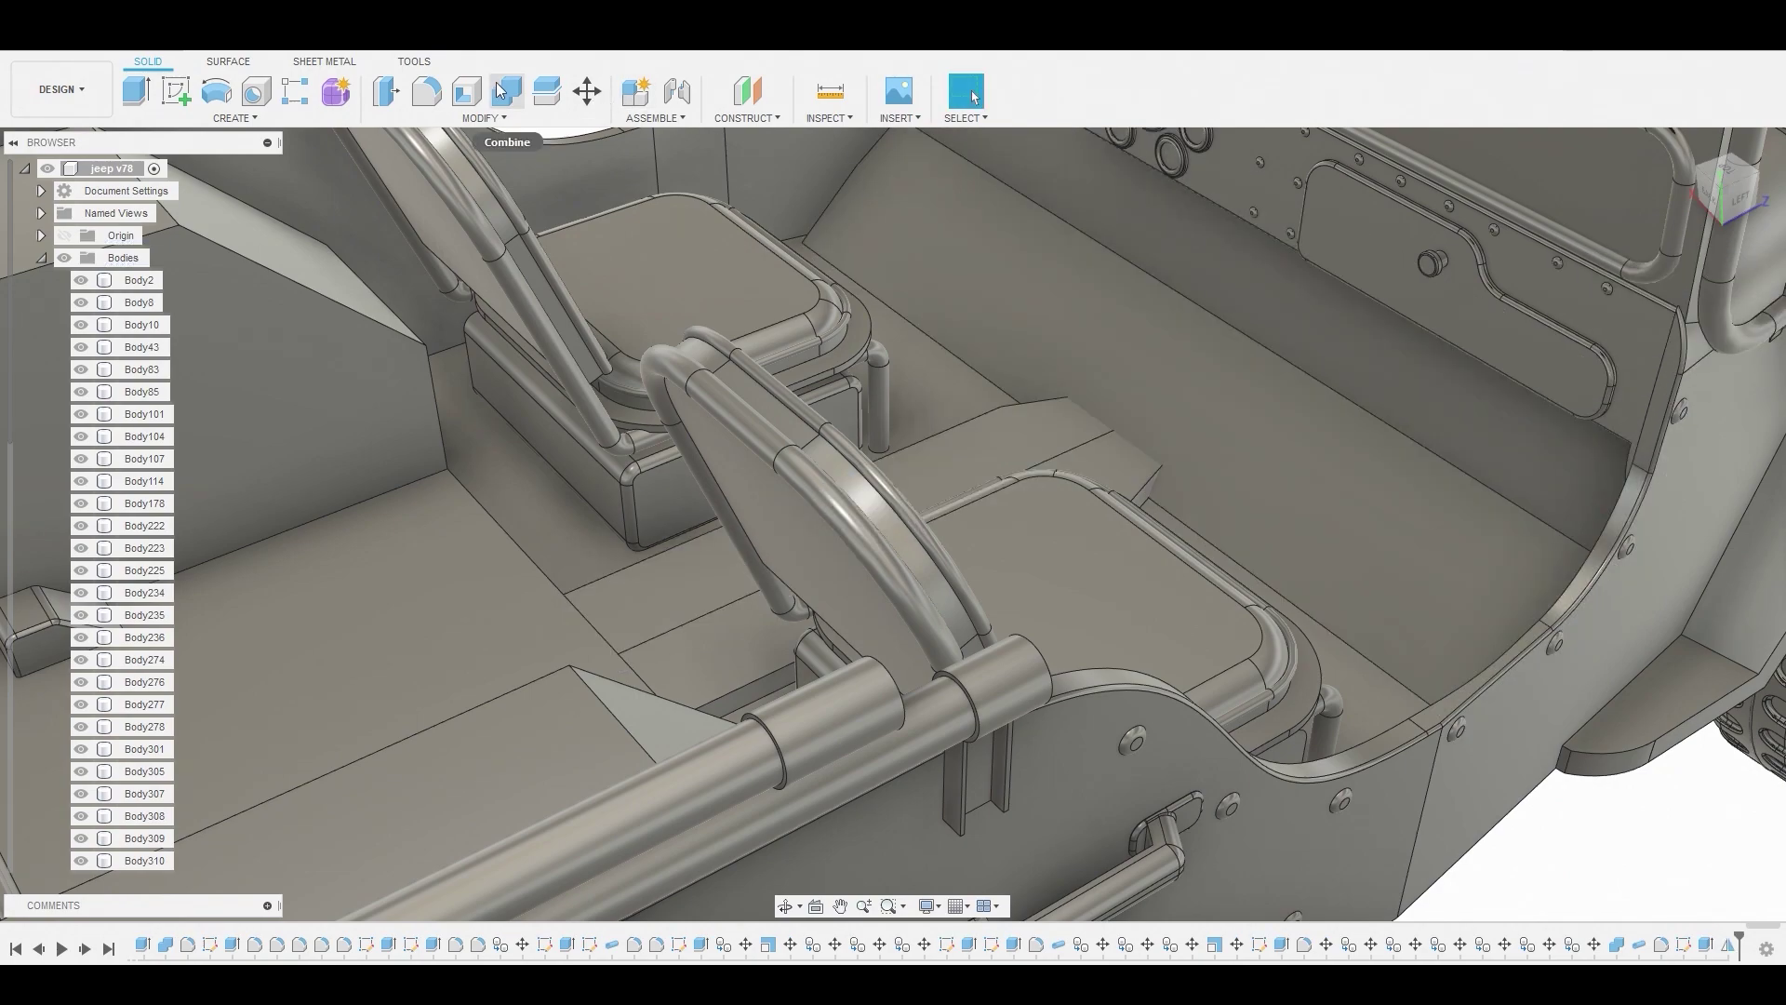
# Join both tunnel strips into the floor body Body8 with Combine
pyautogui.click(500, 91)
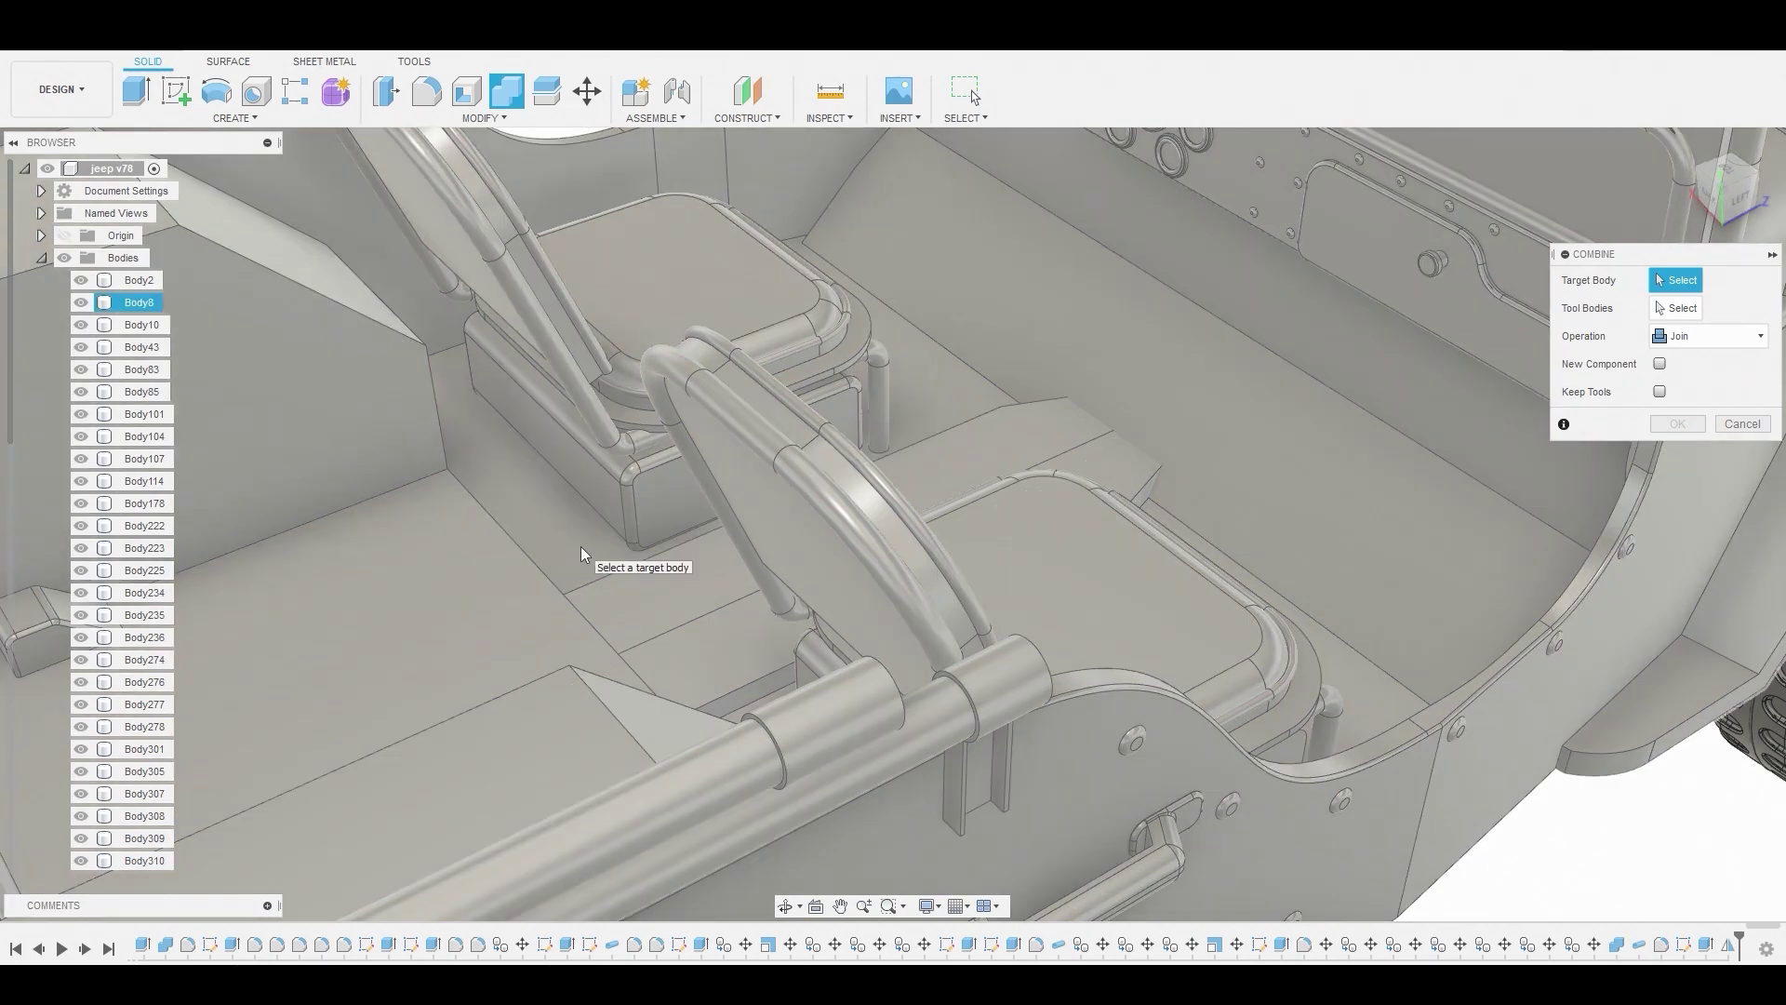
pyautogui.click(582, 550)
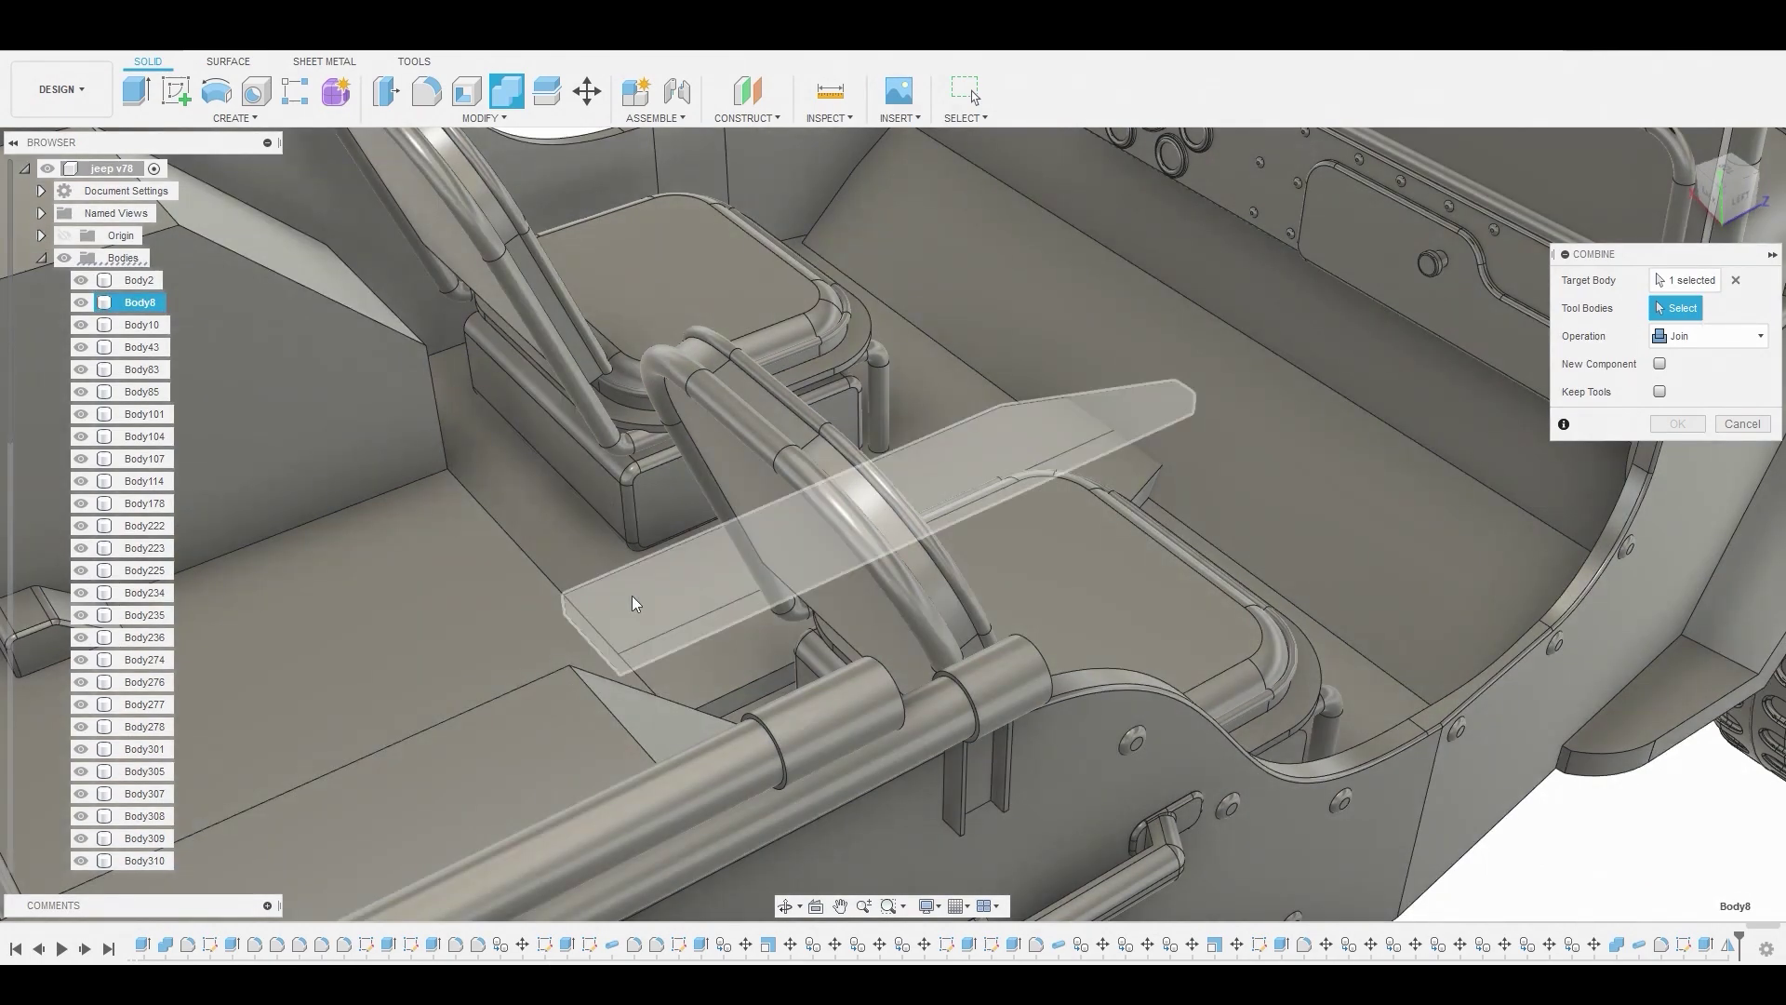
pyautogui.click(717, 666)
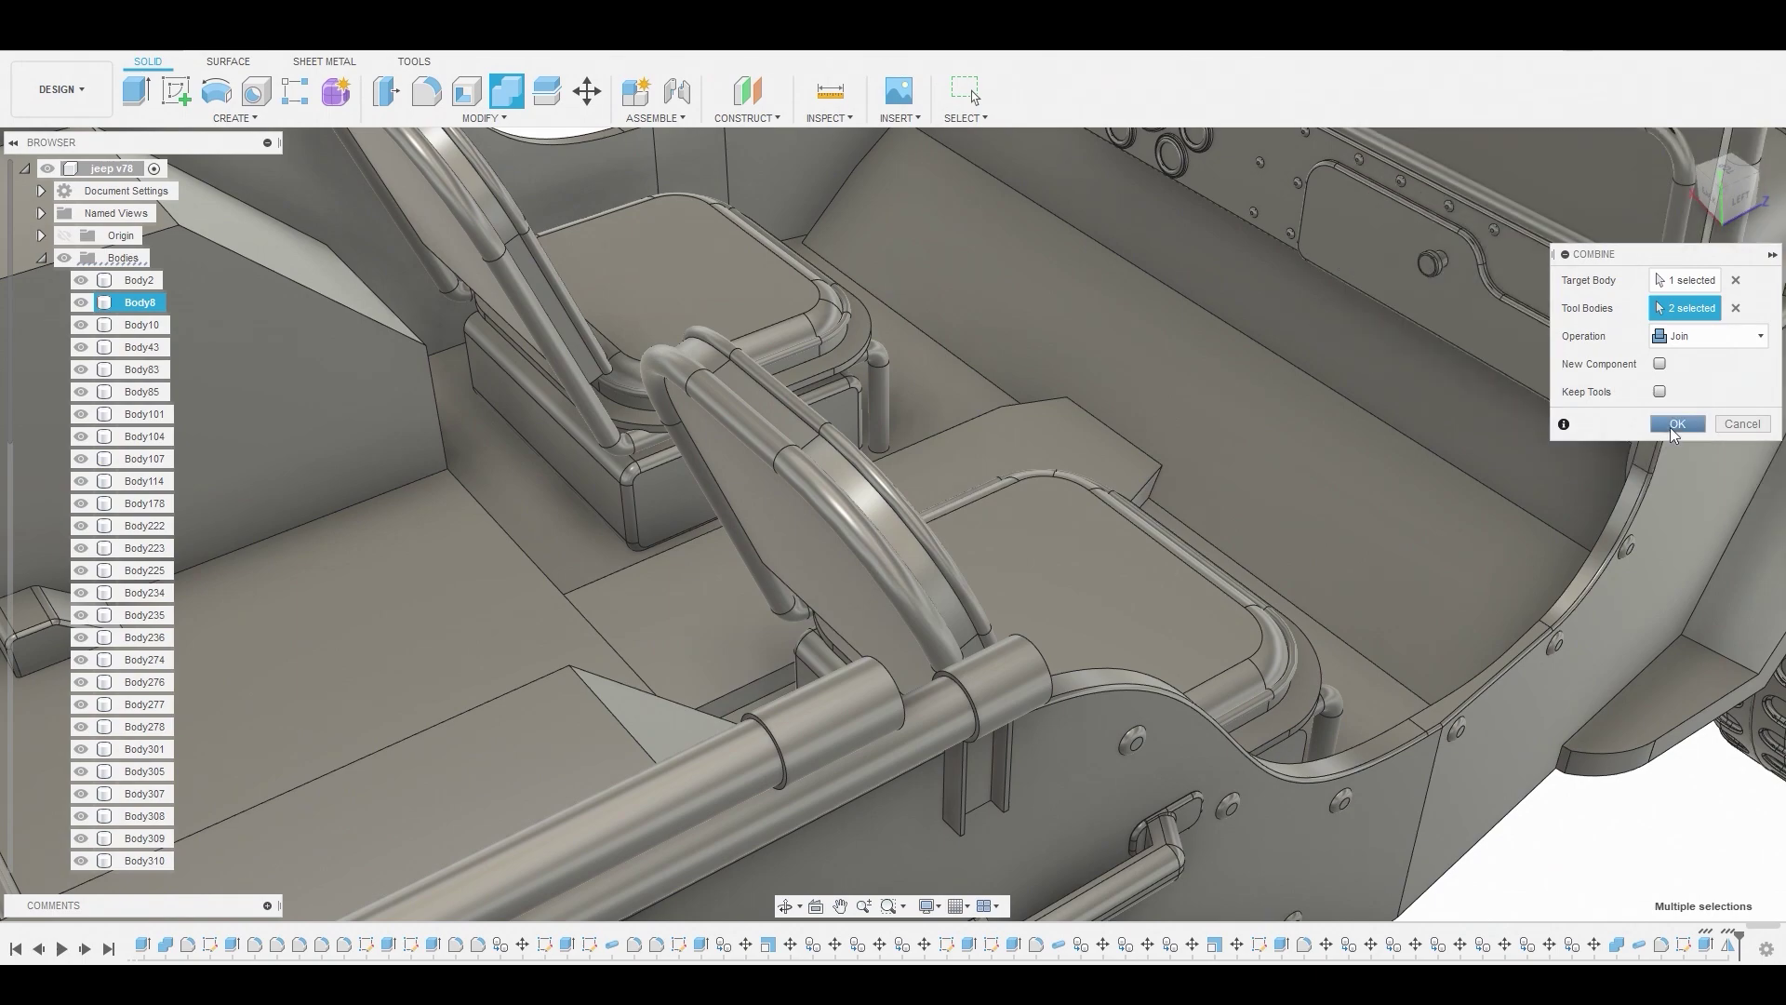
pyautogui.click(1676, 424)
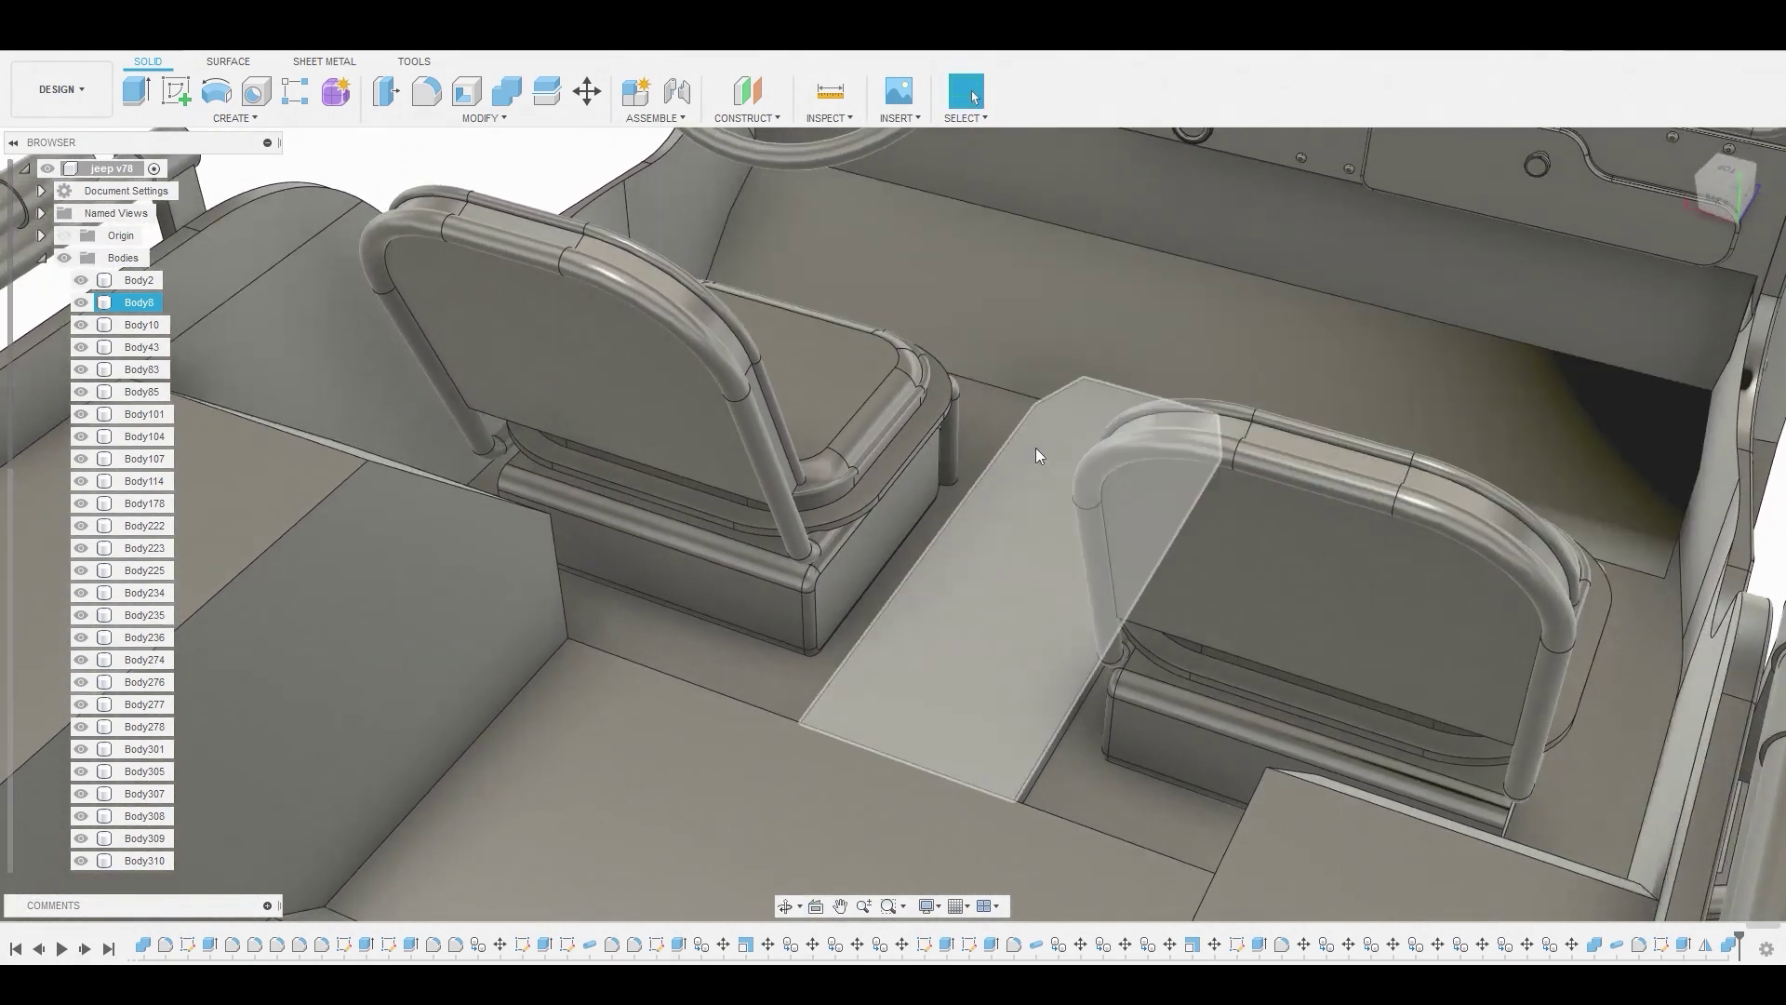
# Fillet the tunnel's two floor edges and its end edge at 0.415 mm
pyautogui.press('f')
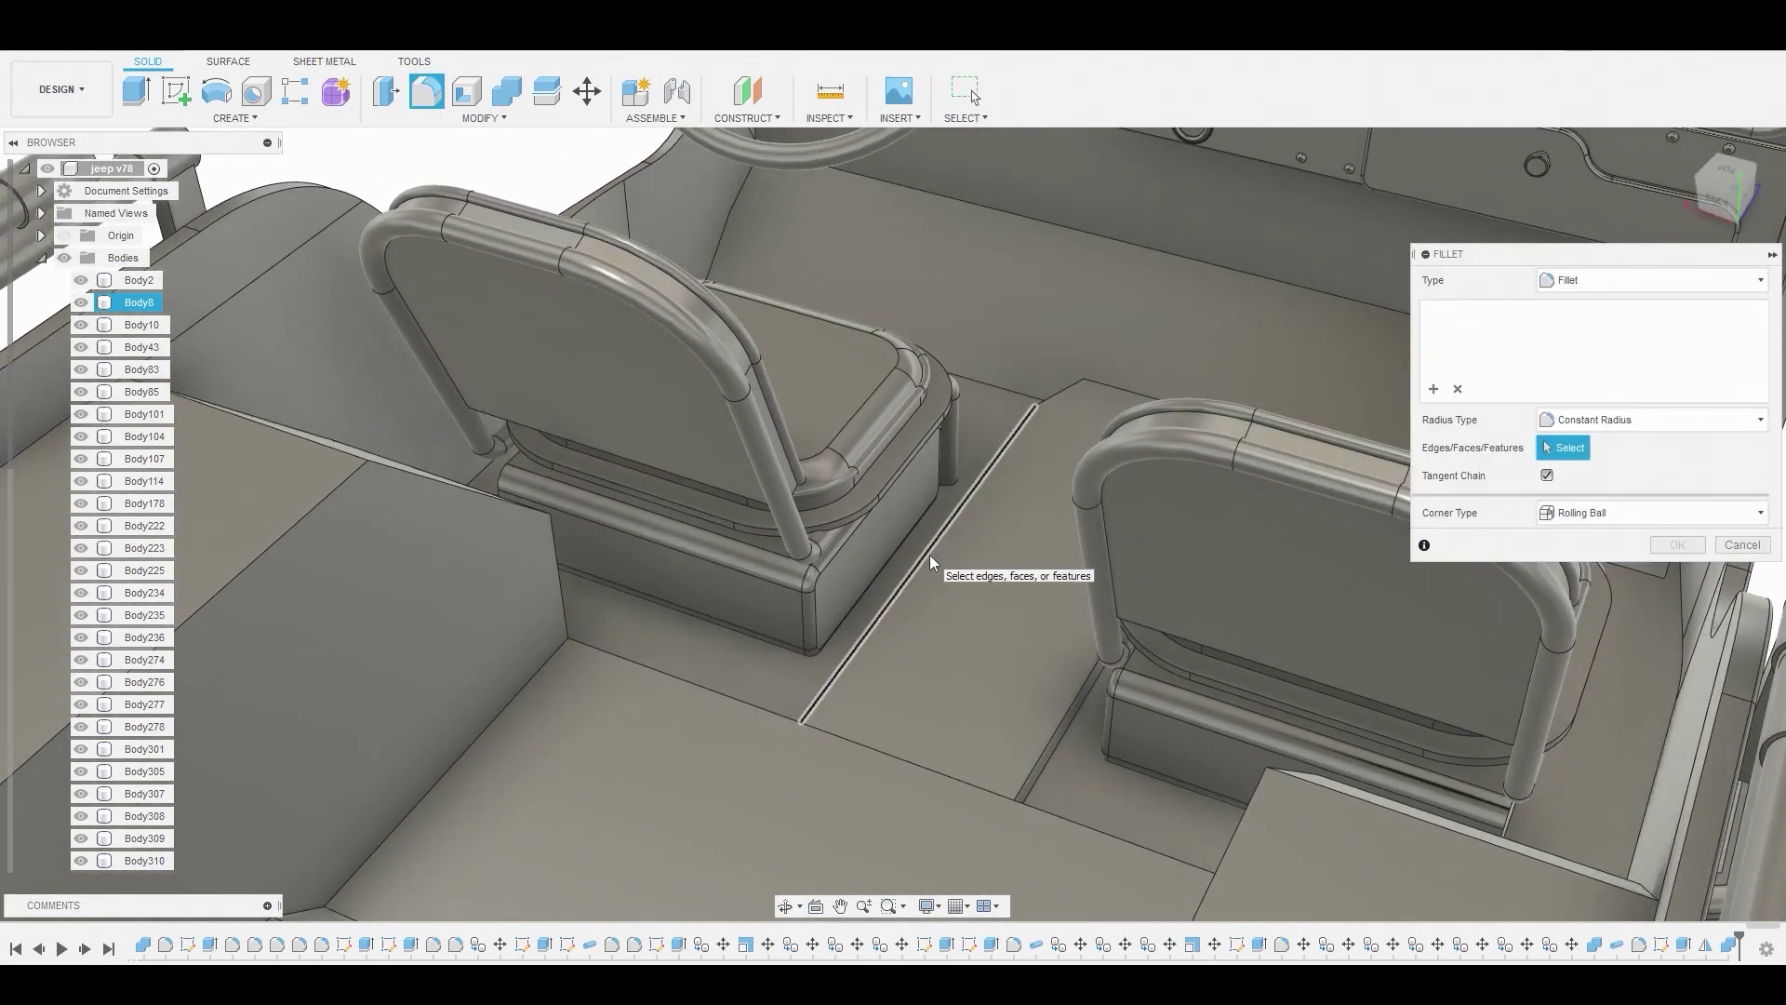
pyautogui.click(930, 554)
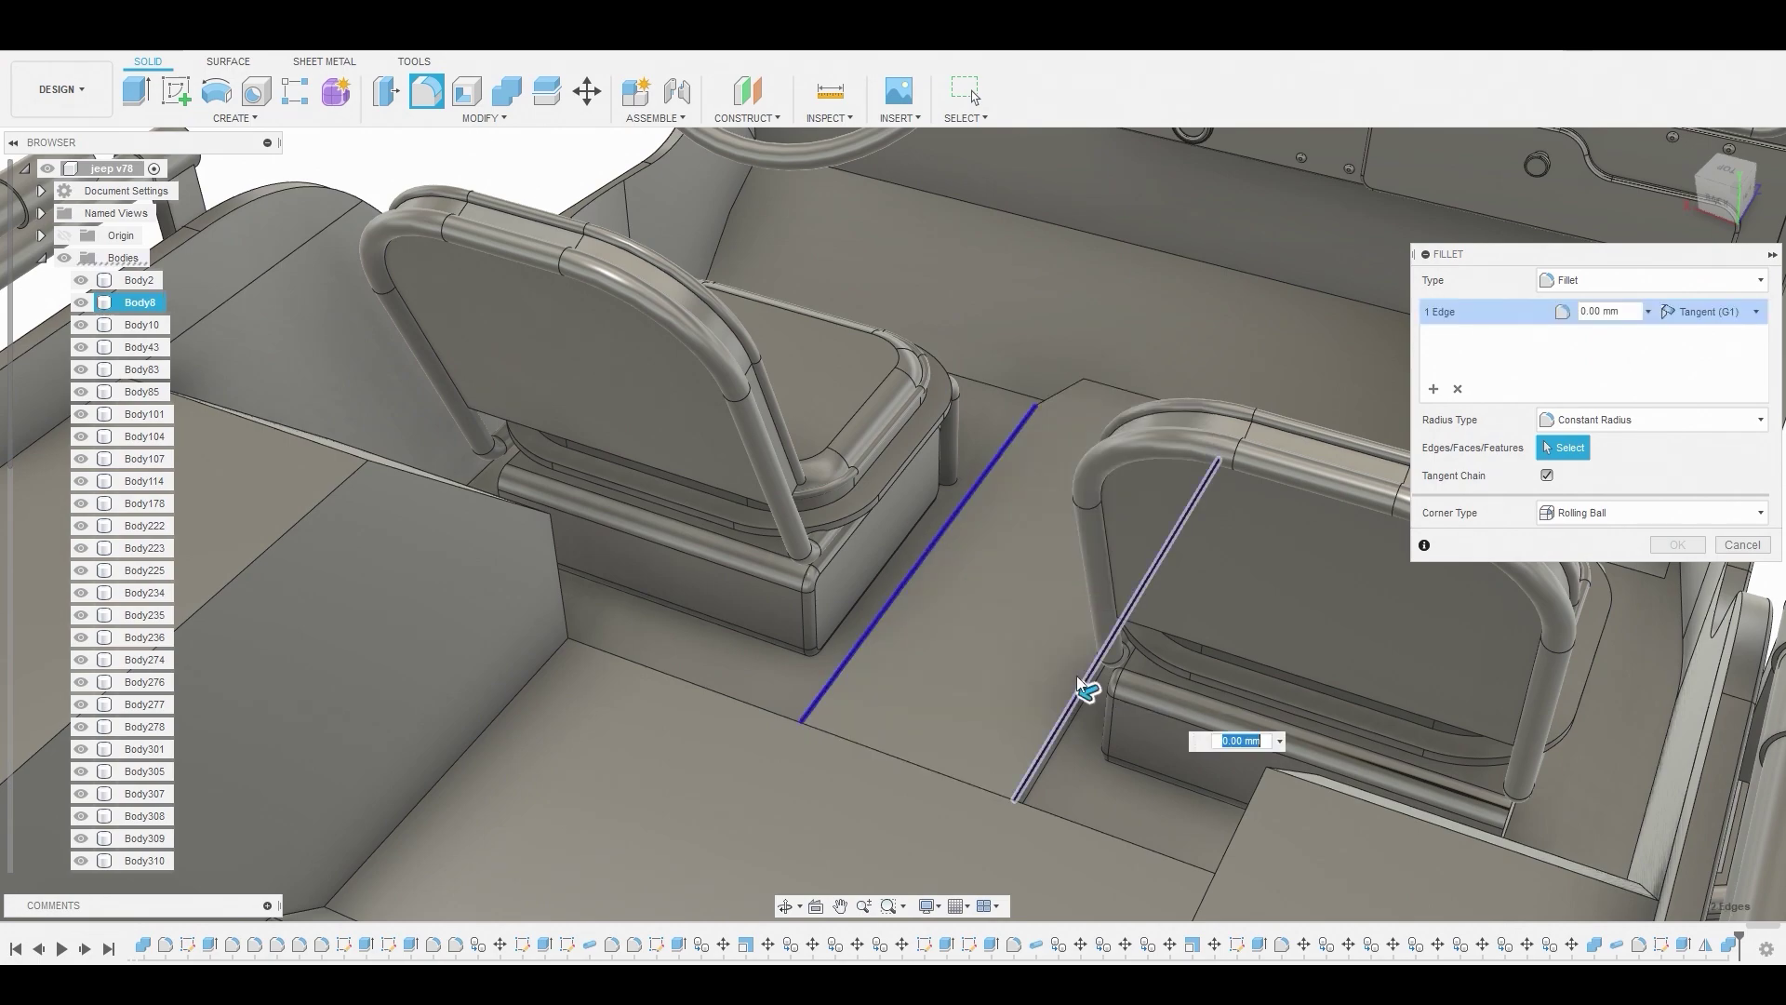
pyautogui.click(1079, 685)
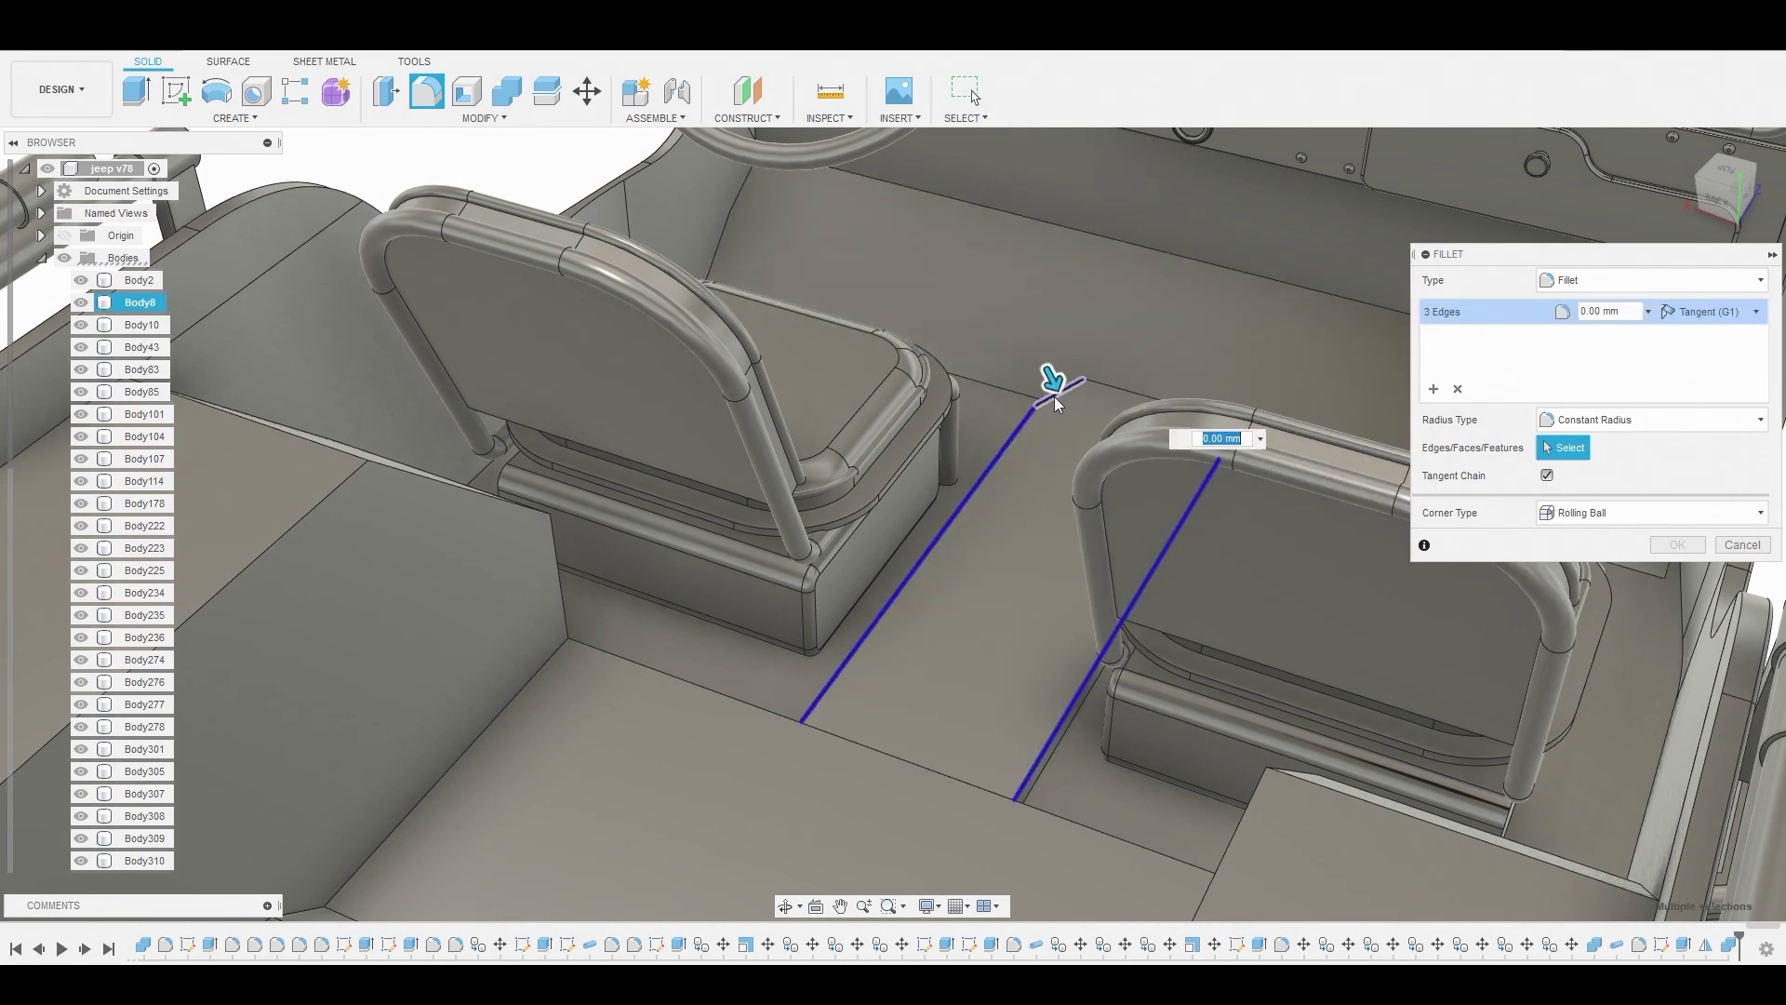
pyautogui.keyDown('shift'); pyautogui.moveTo(1054, 397); pyautogui.dragTo(884, 373, button='middle'); pyautogui.keyUp('shift')
pyautogui.click(1159, 483)
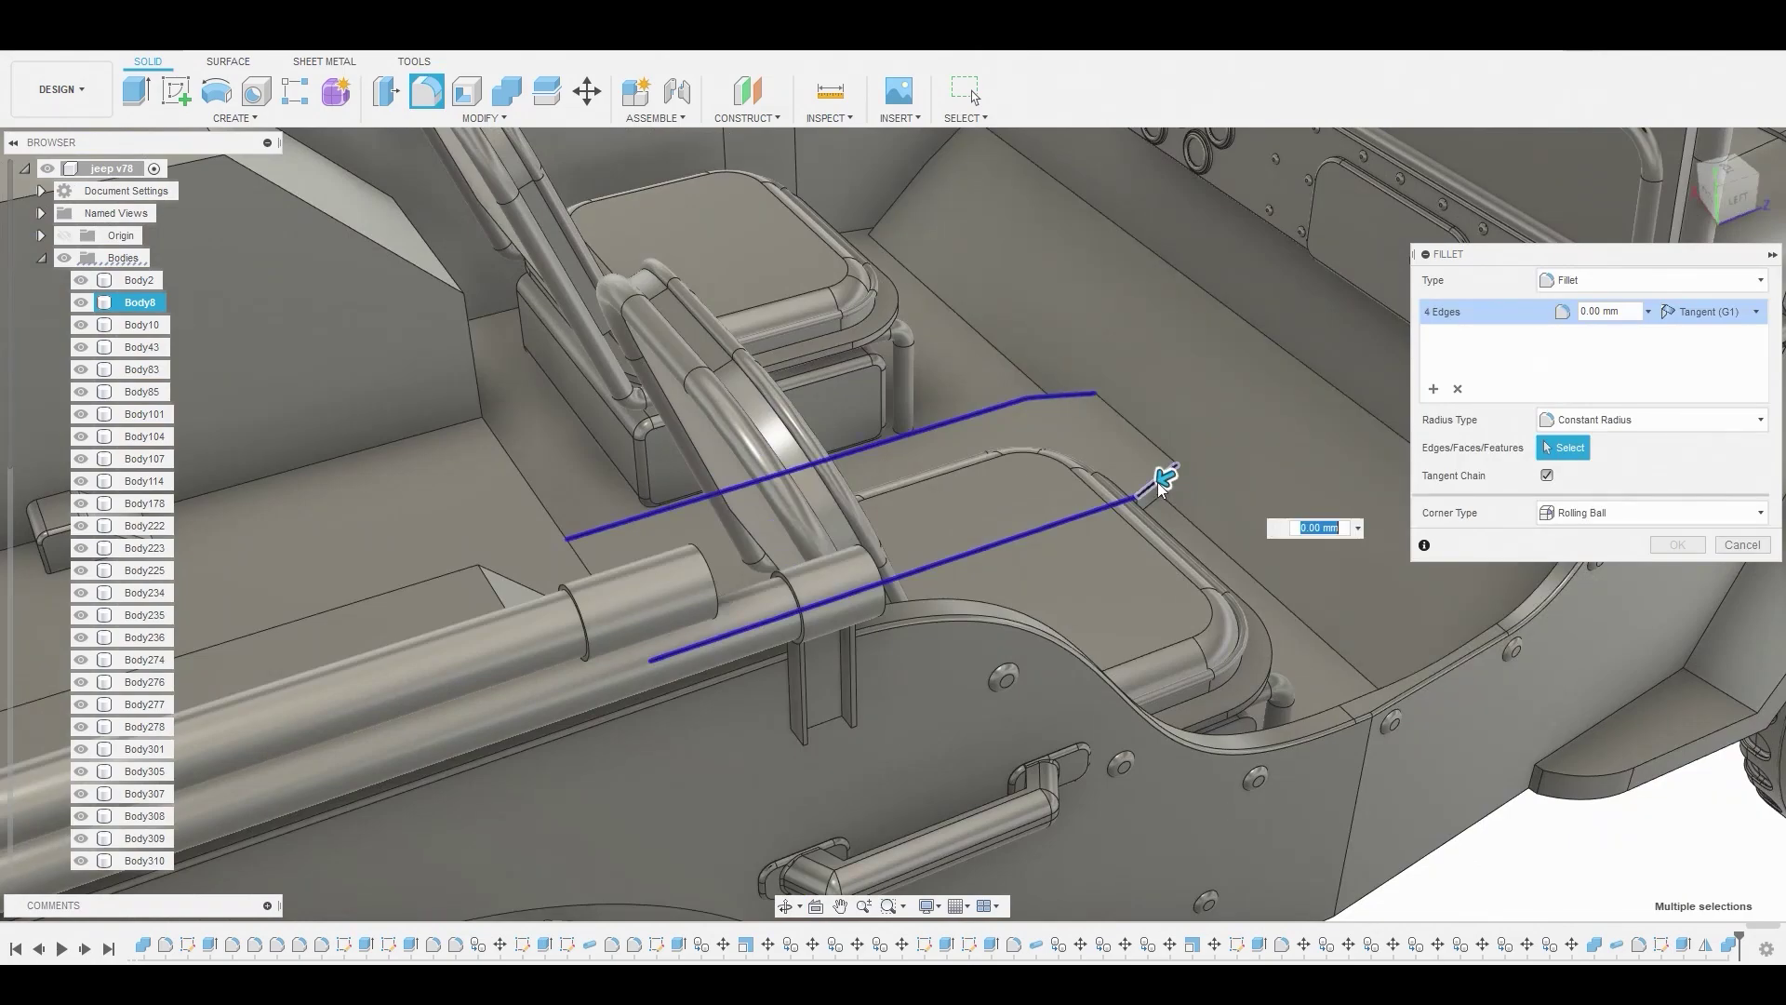
pyautogui.moveTo(1158, 482); pyautogui.dragTo(1127, 470)
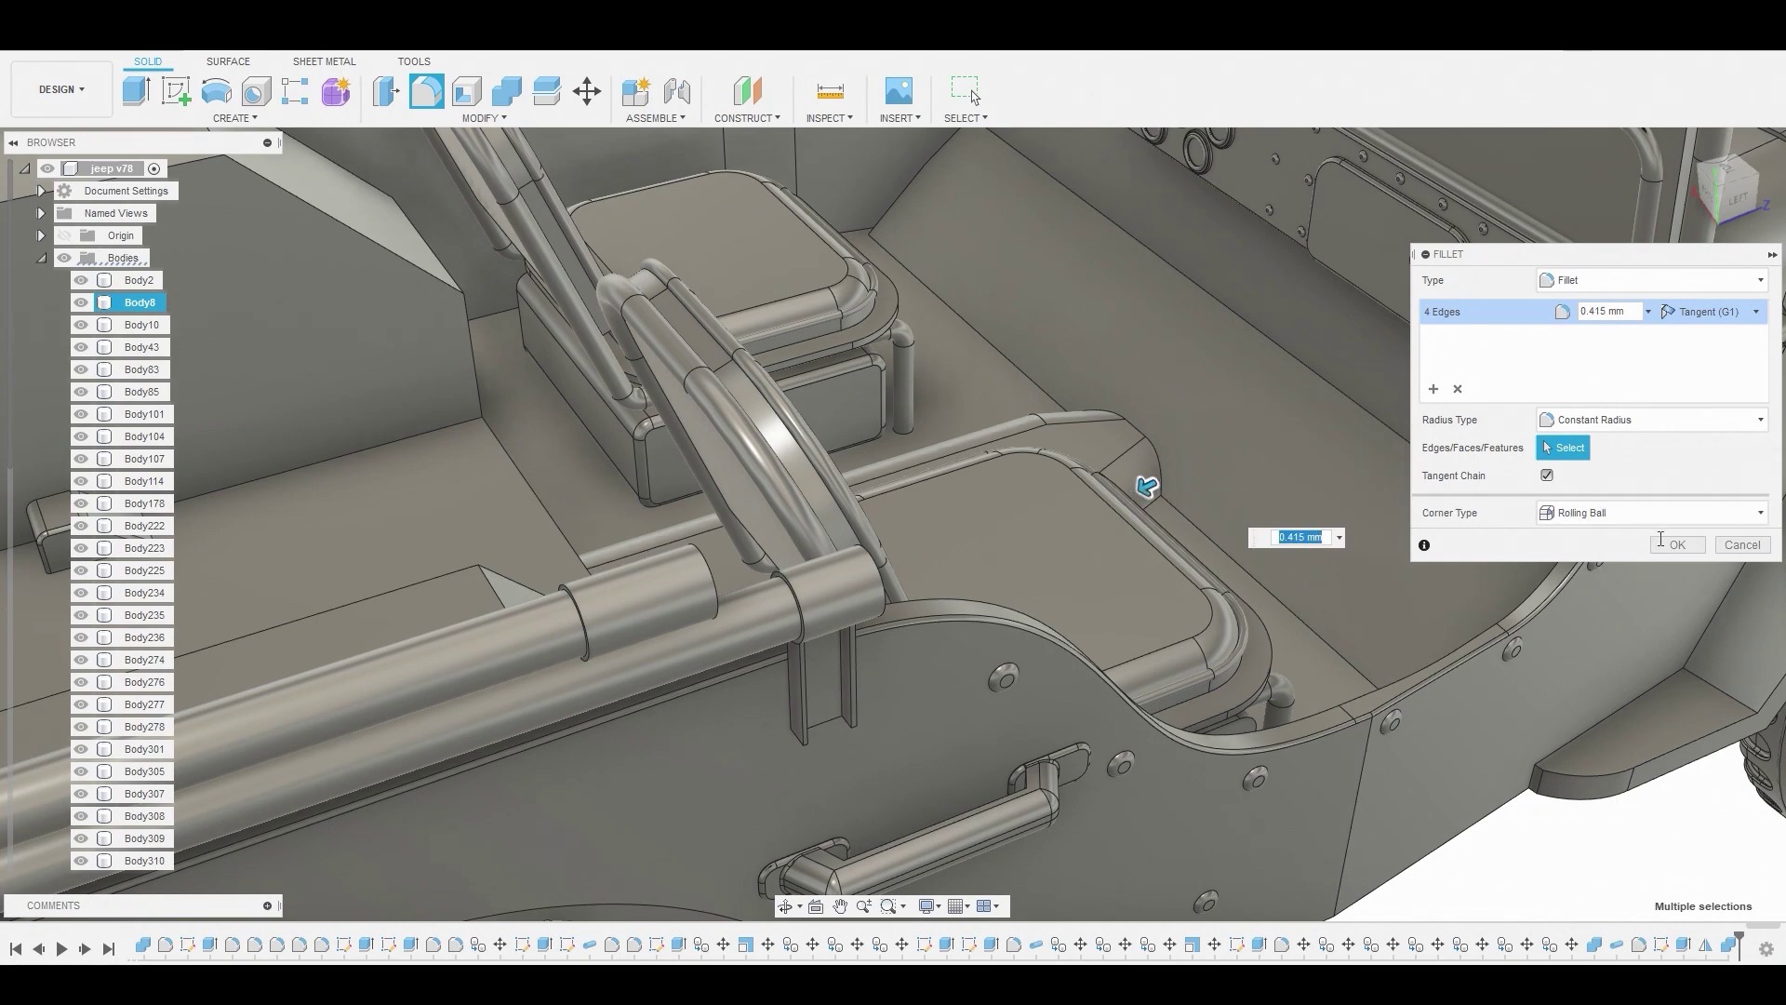
pyautogui.press('Return')
# Round the tunnel's seven side and curved top edges with a 0.117 mm fillet
pyautogui.press('f')
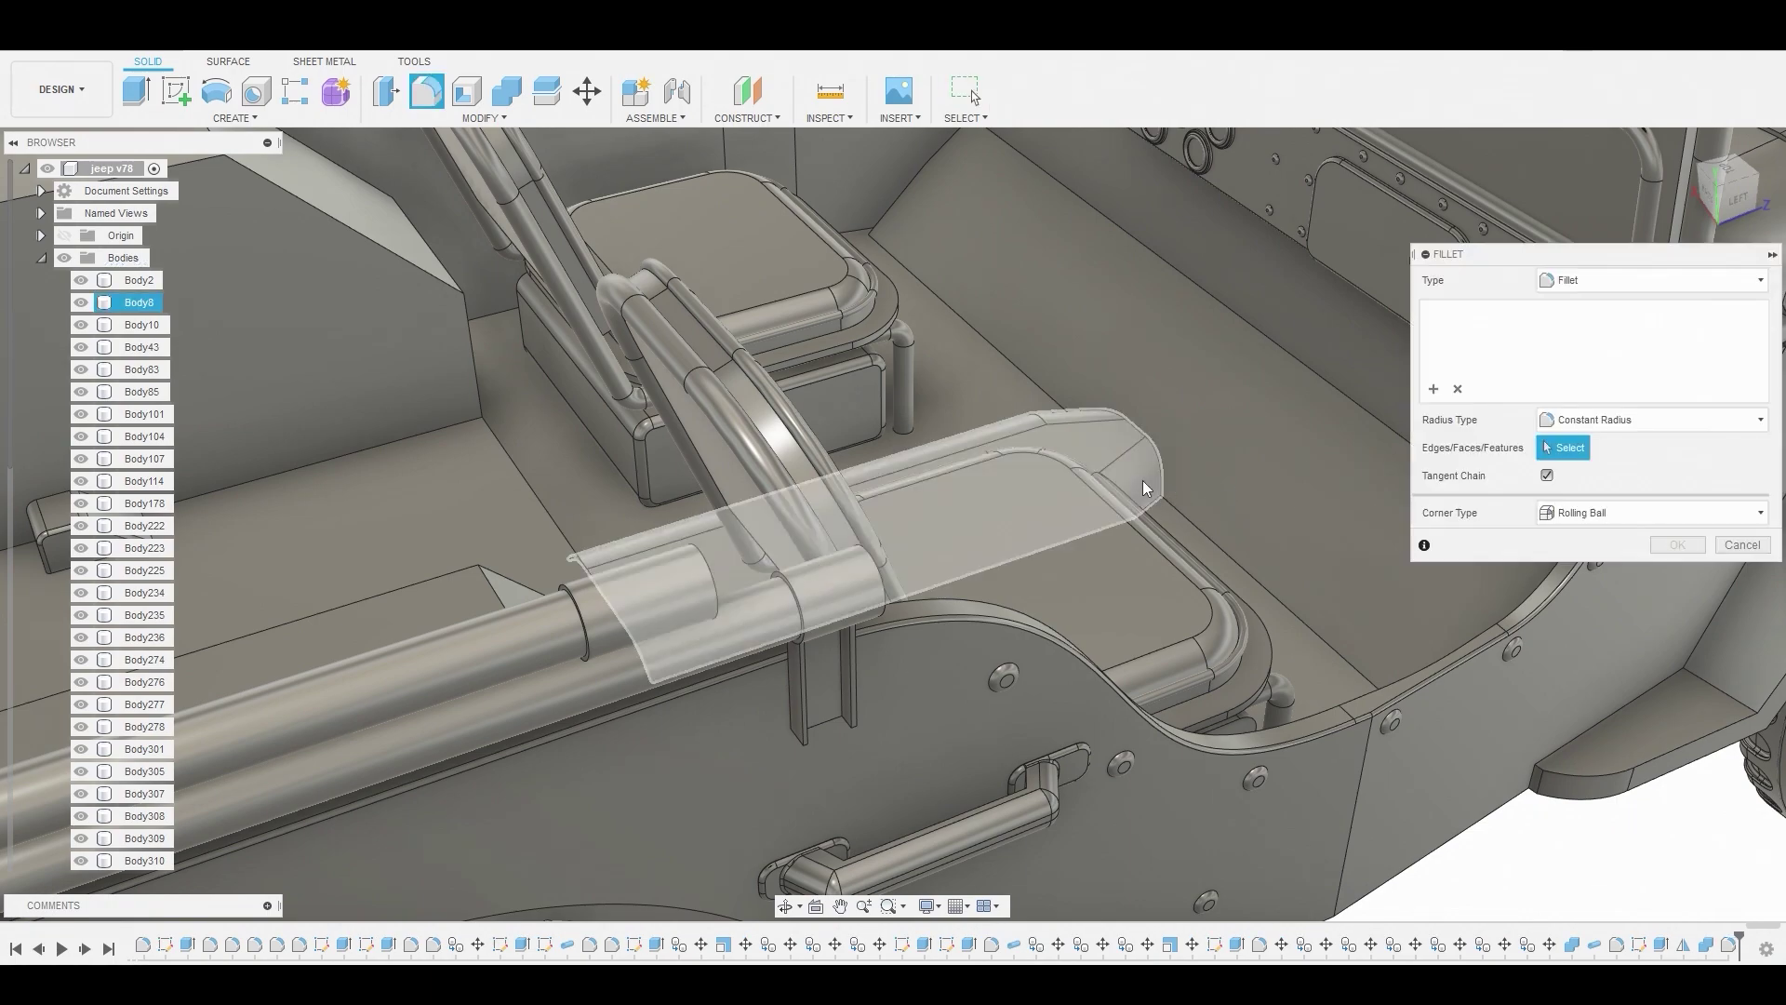
pyautogui.keyDown('shift'); pyautogui.moveTo(1155, 493); pyautogui.dragTo(1058, 484, button='middle'); pyautogui.keyUp('shift')
pyautogui.click(1090, 505)
pyautogui.click(1135, 500)
pyautogui.click(967, 477)
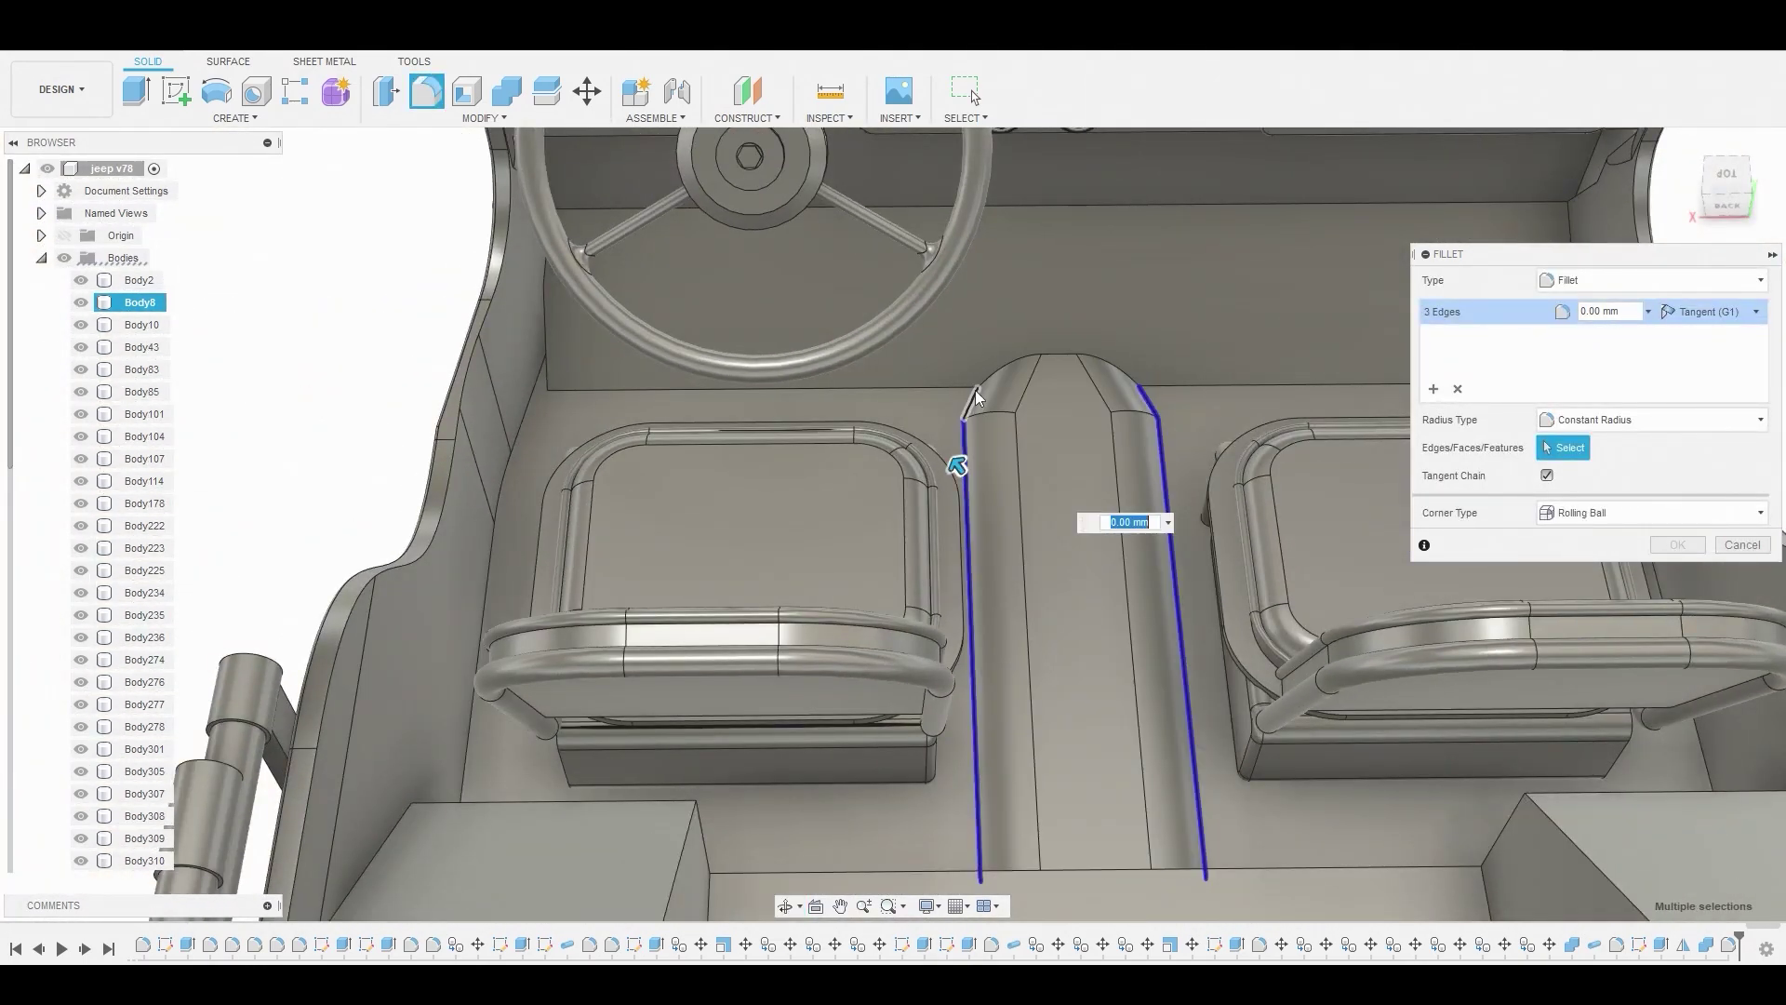
pyautogui.click(1001, 369)
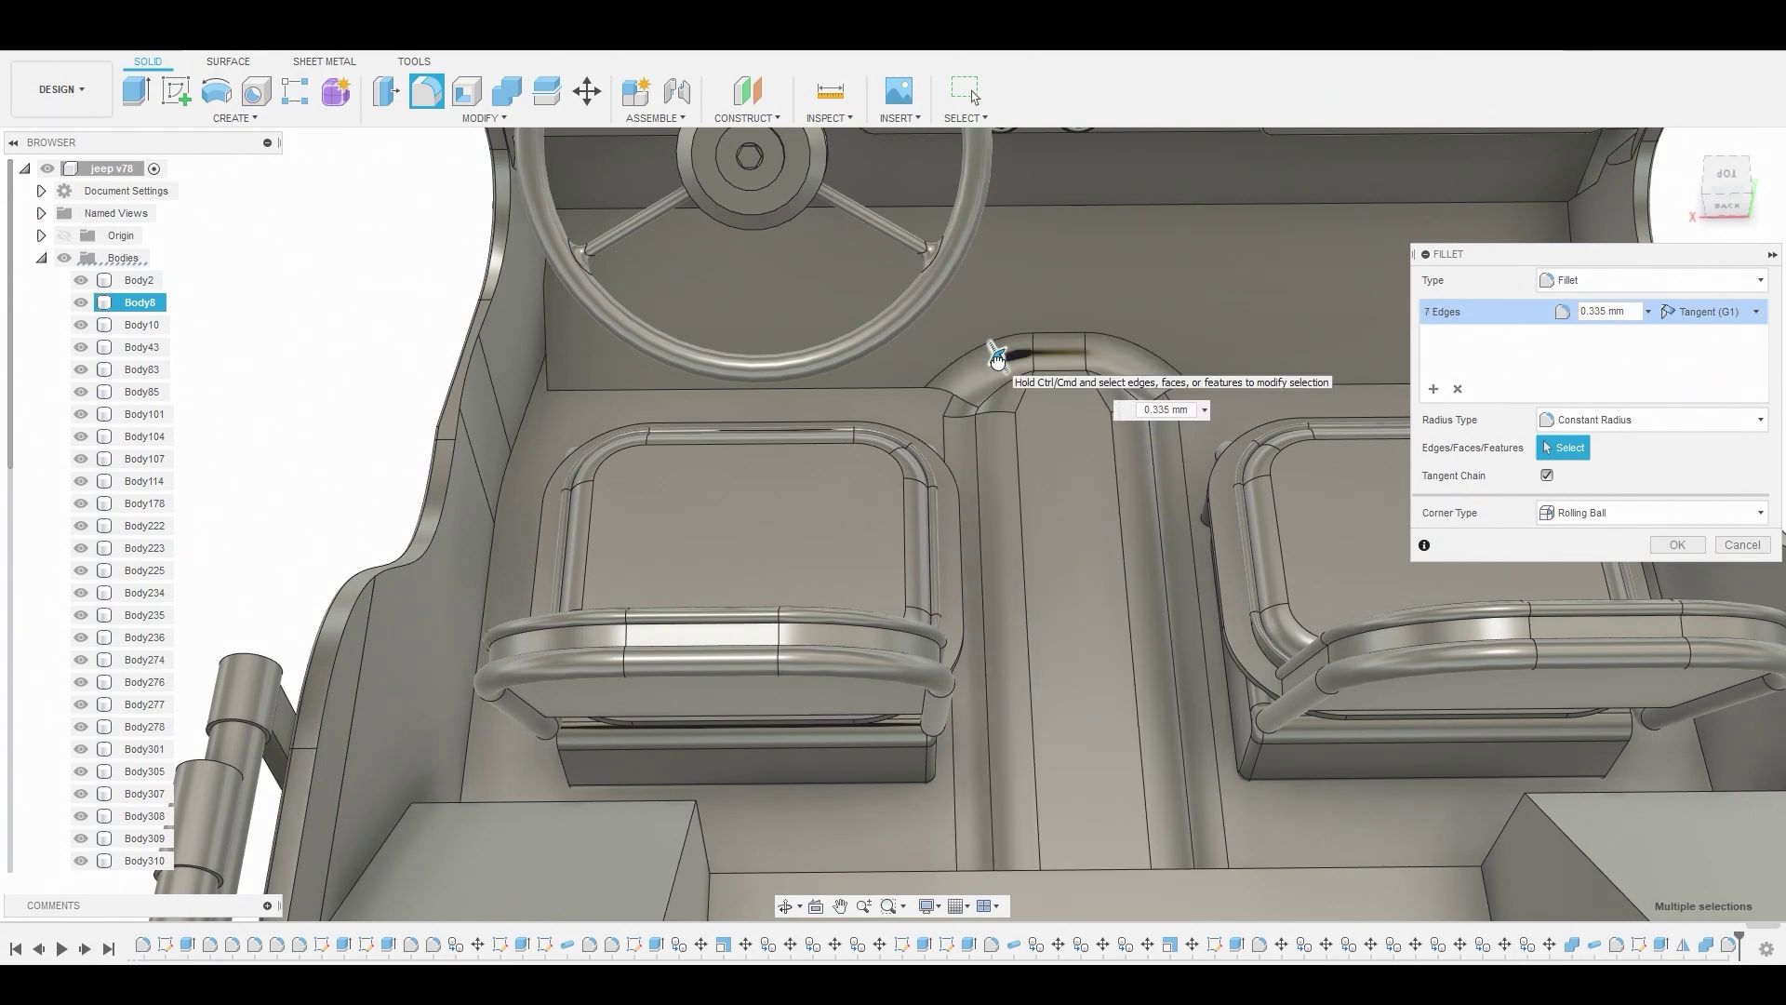
pyautogui.moveTo(998, 361); pyautogui.dragTo(998, 359)
pyautogui.keyDown('shift'); pyautogui.moveTo(1018, 370); pyautogui.dragTo(1218, 428, button='middle'); pyautogui.keyUp('shift')
pyautogui.click(1674, 542)
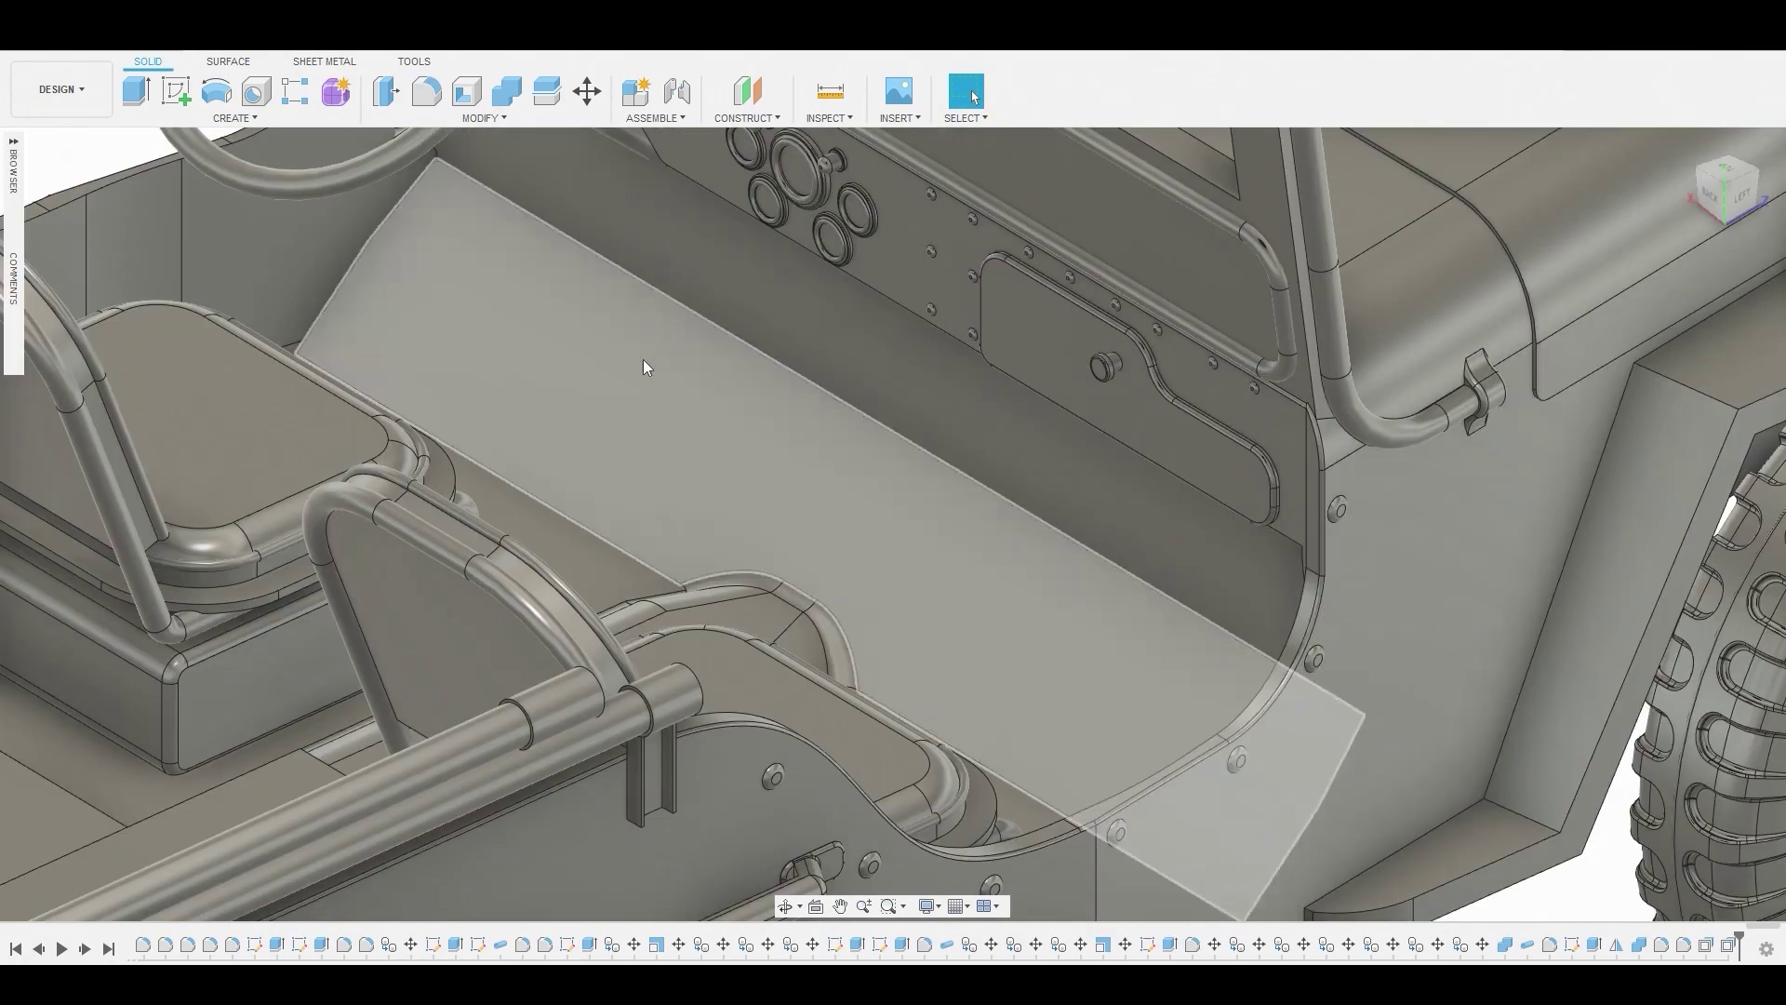
pyautogui.click(646, 357)
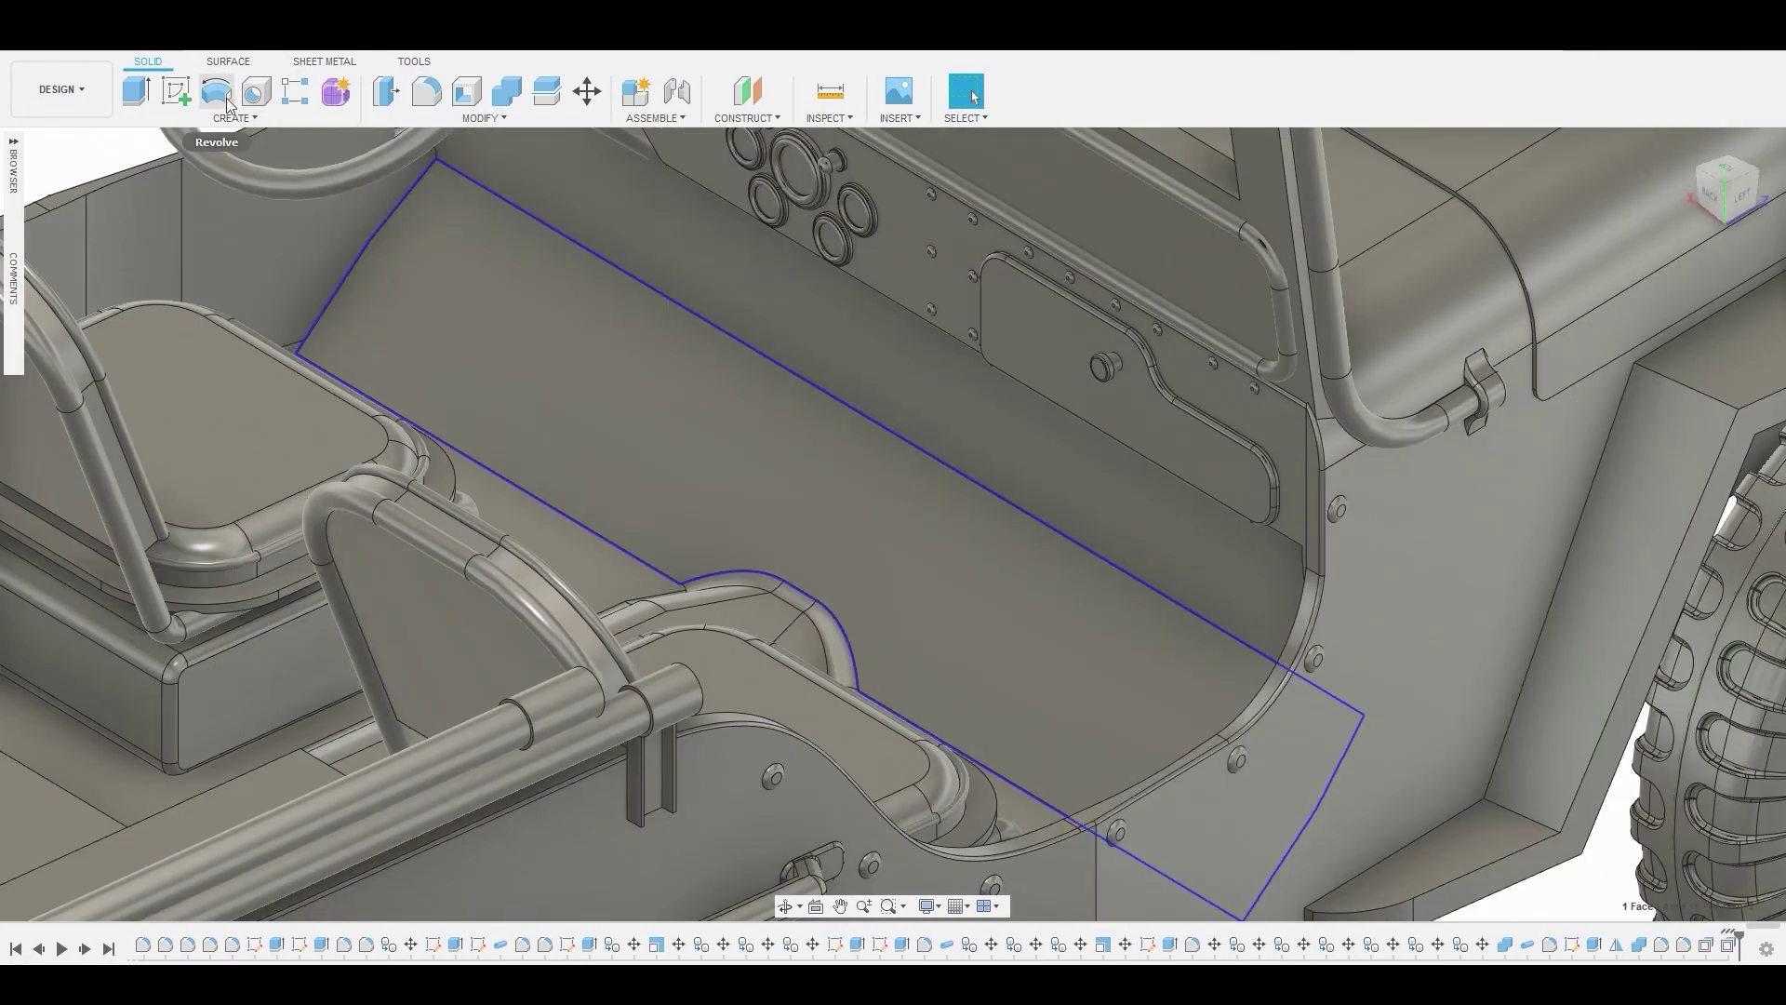
# Sketch a 0.534 × 0.242 mm rectangle on the footwell floor below the steering wheel
pyautogui.click(190, 95)
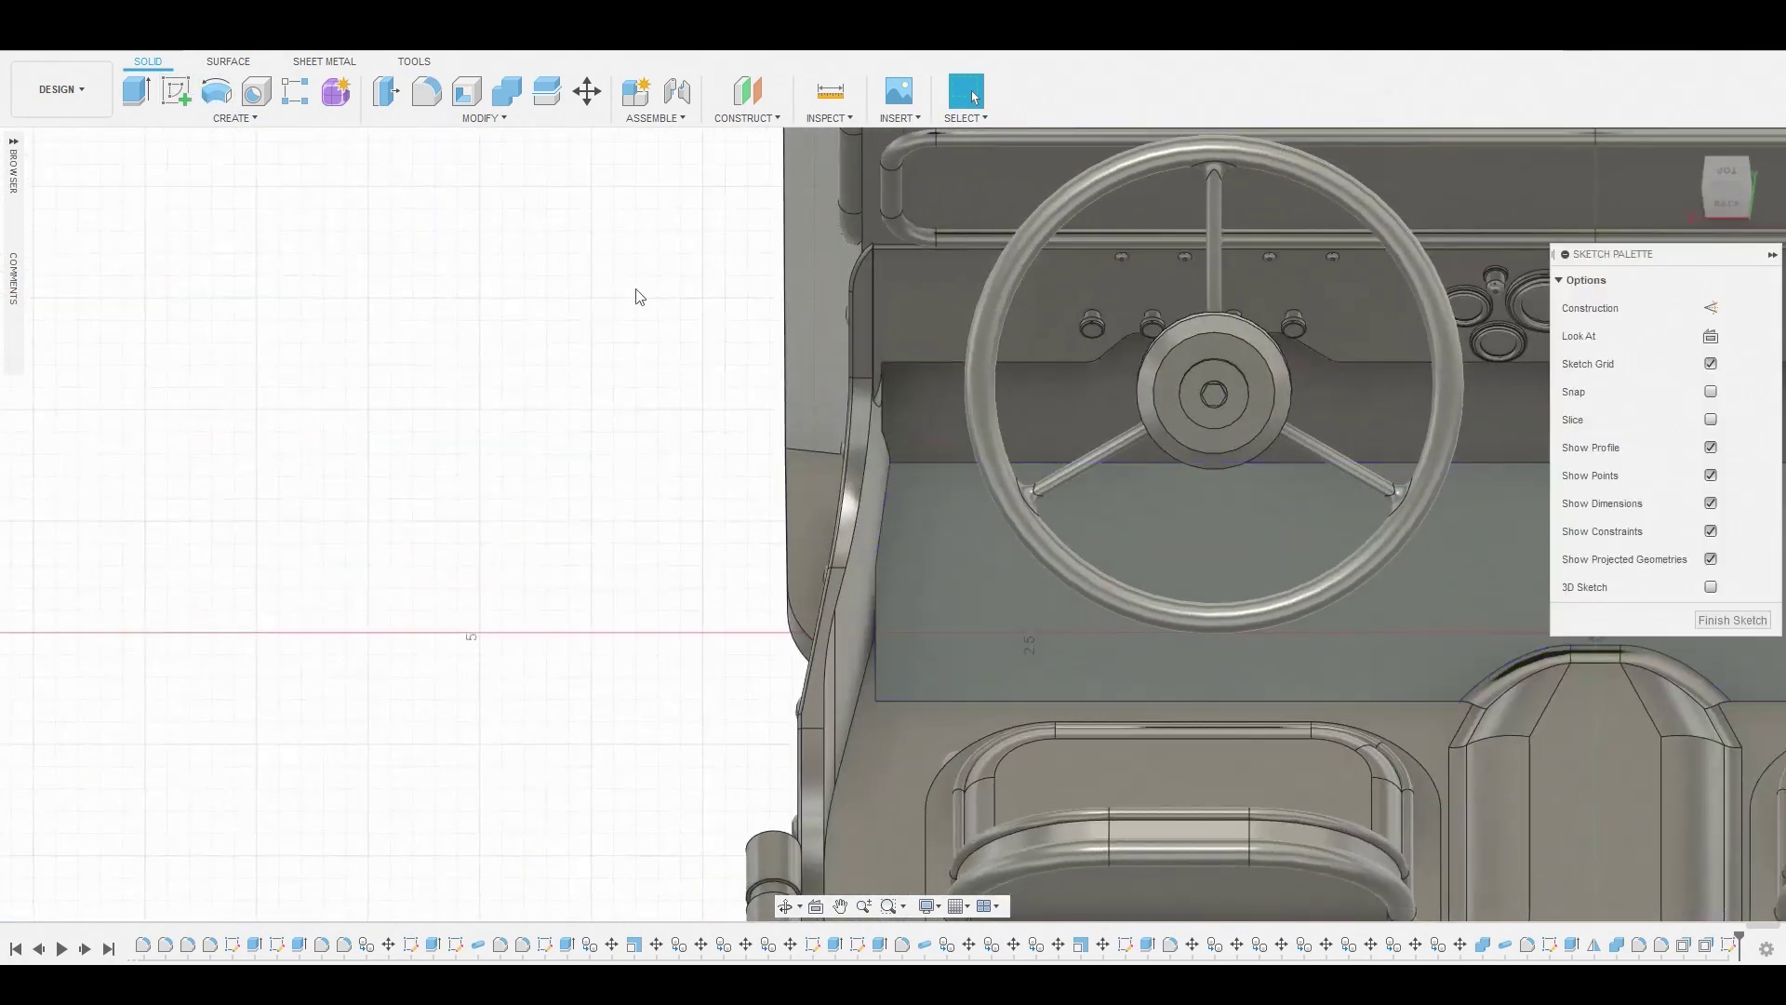
pyautogui.click(142, 92)
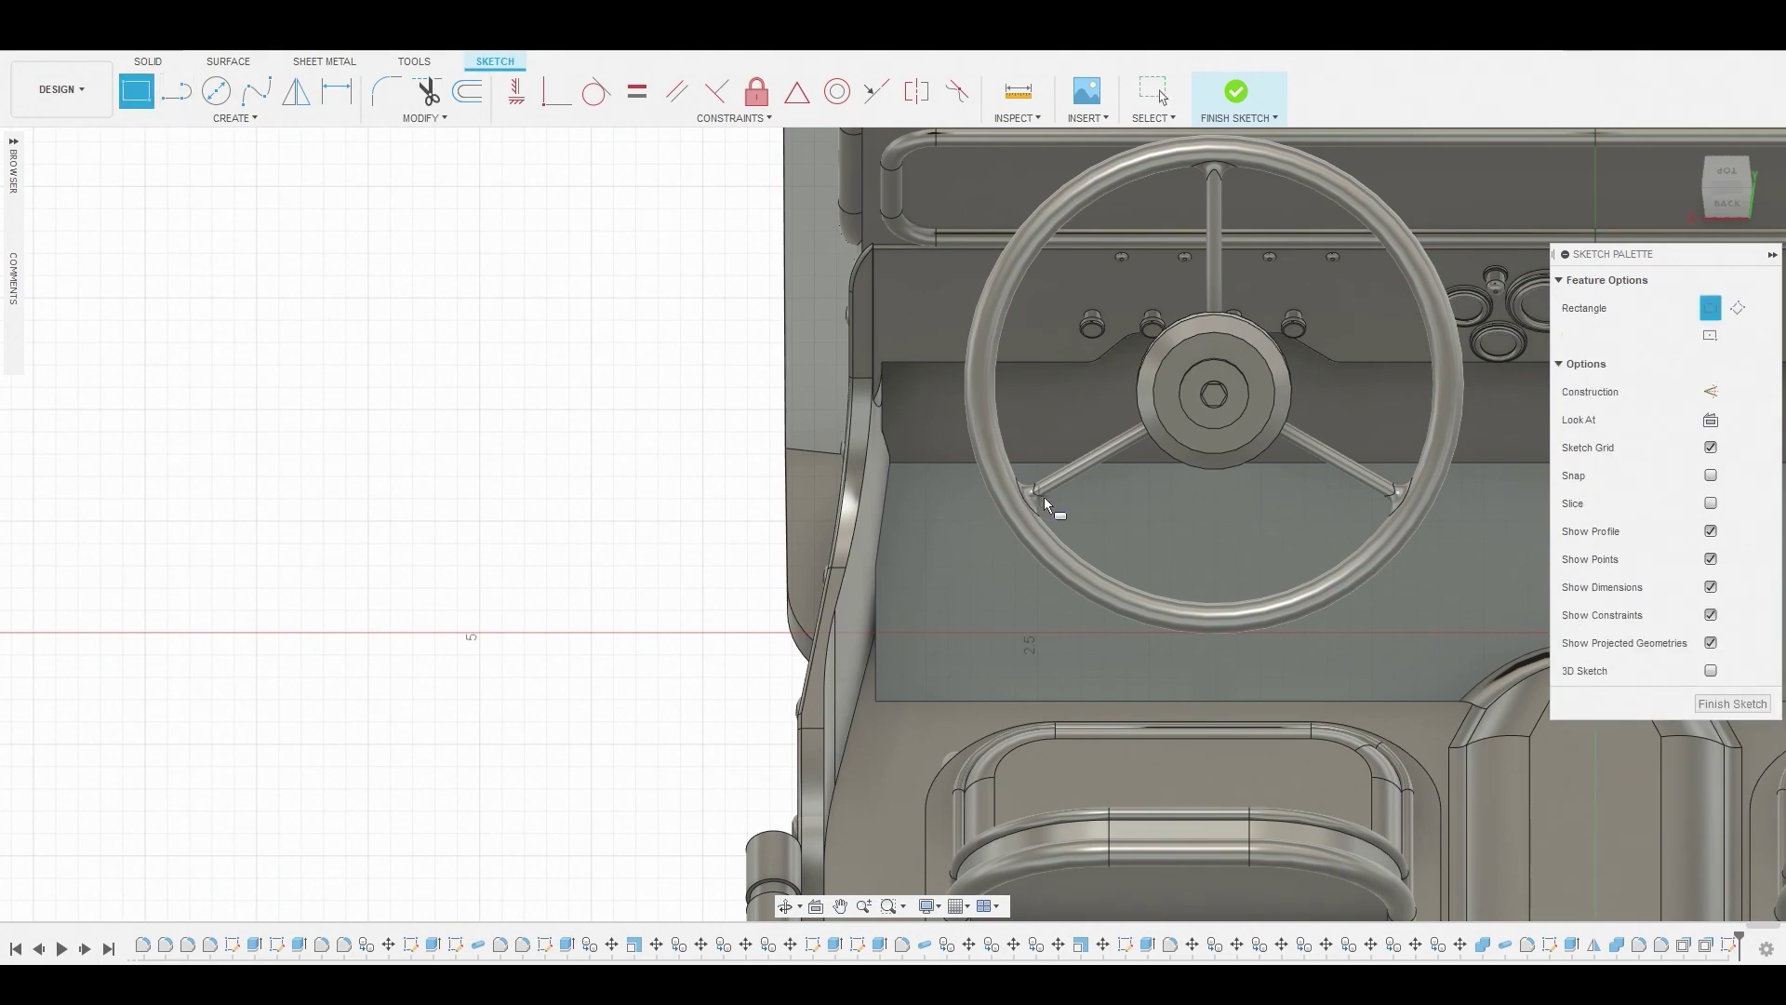
pyautogui.moveTo(1045, 503); pyautogui.dragTo(834, 502, button='middle')
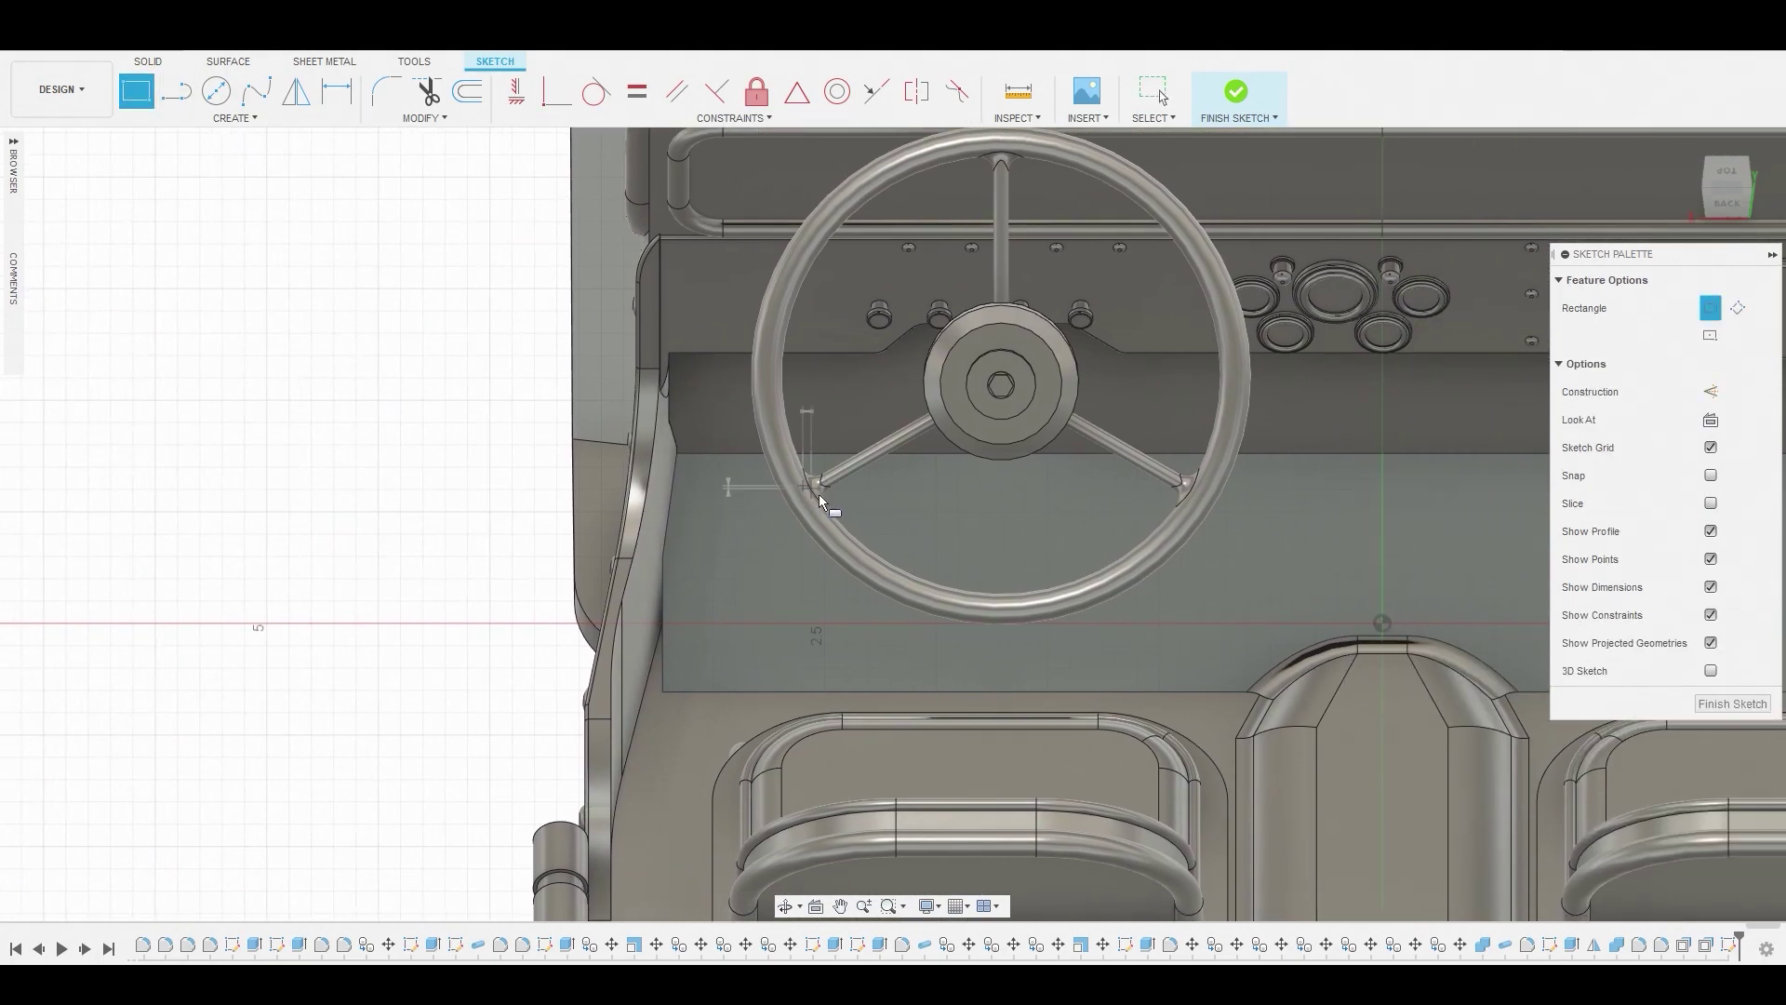
pyautogui.click(925, 542)
pyautogui.rightClick(910, 499)
pyautogui.click(974, 501)
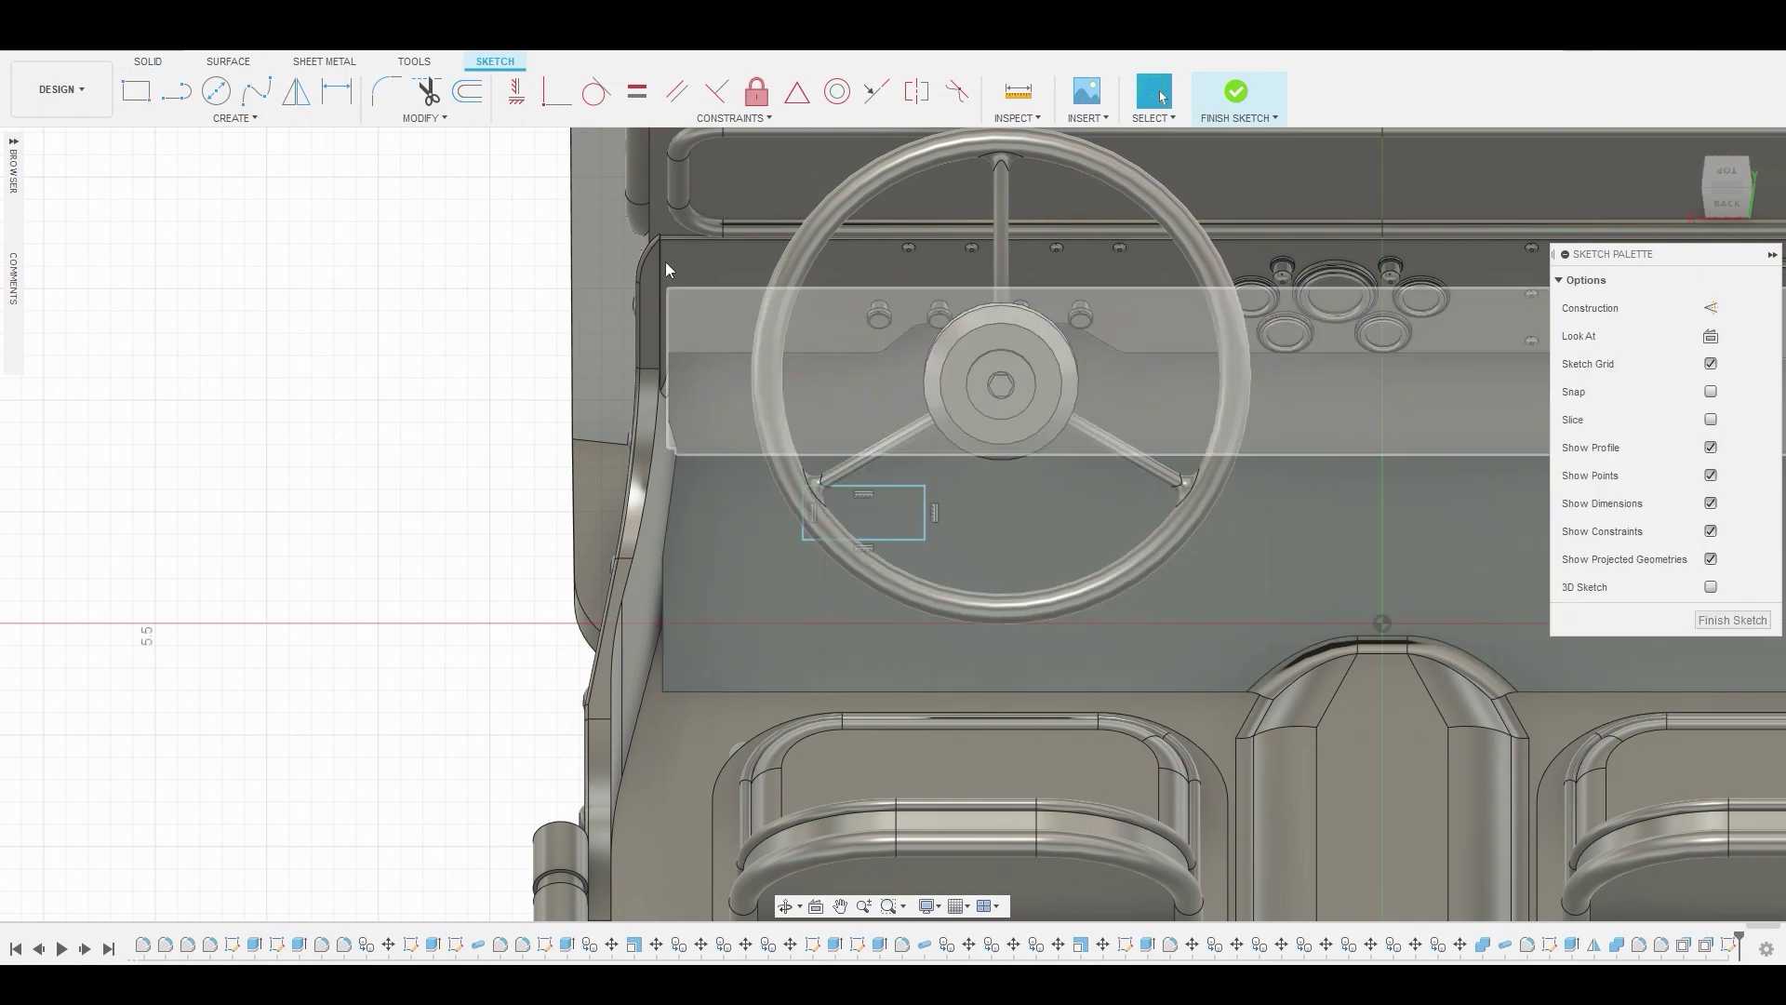
# Round all four rectangle corners with a 0.10 mm sketch fillet
pyautogui.click(385, 94)
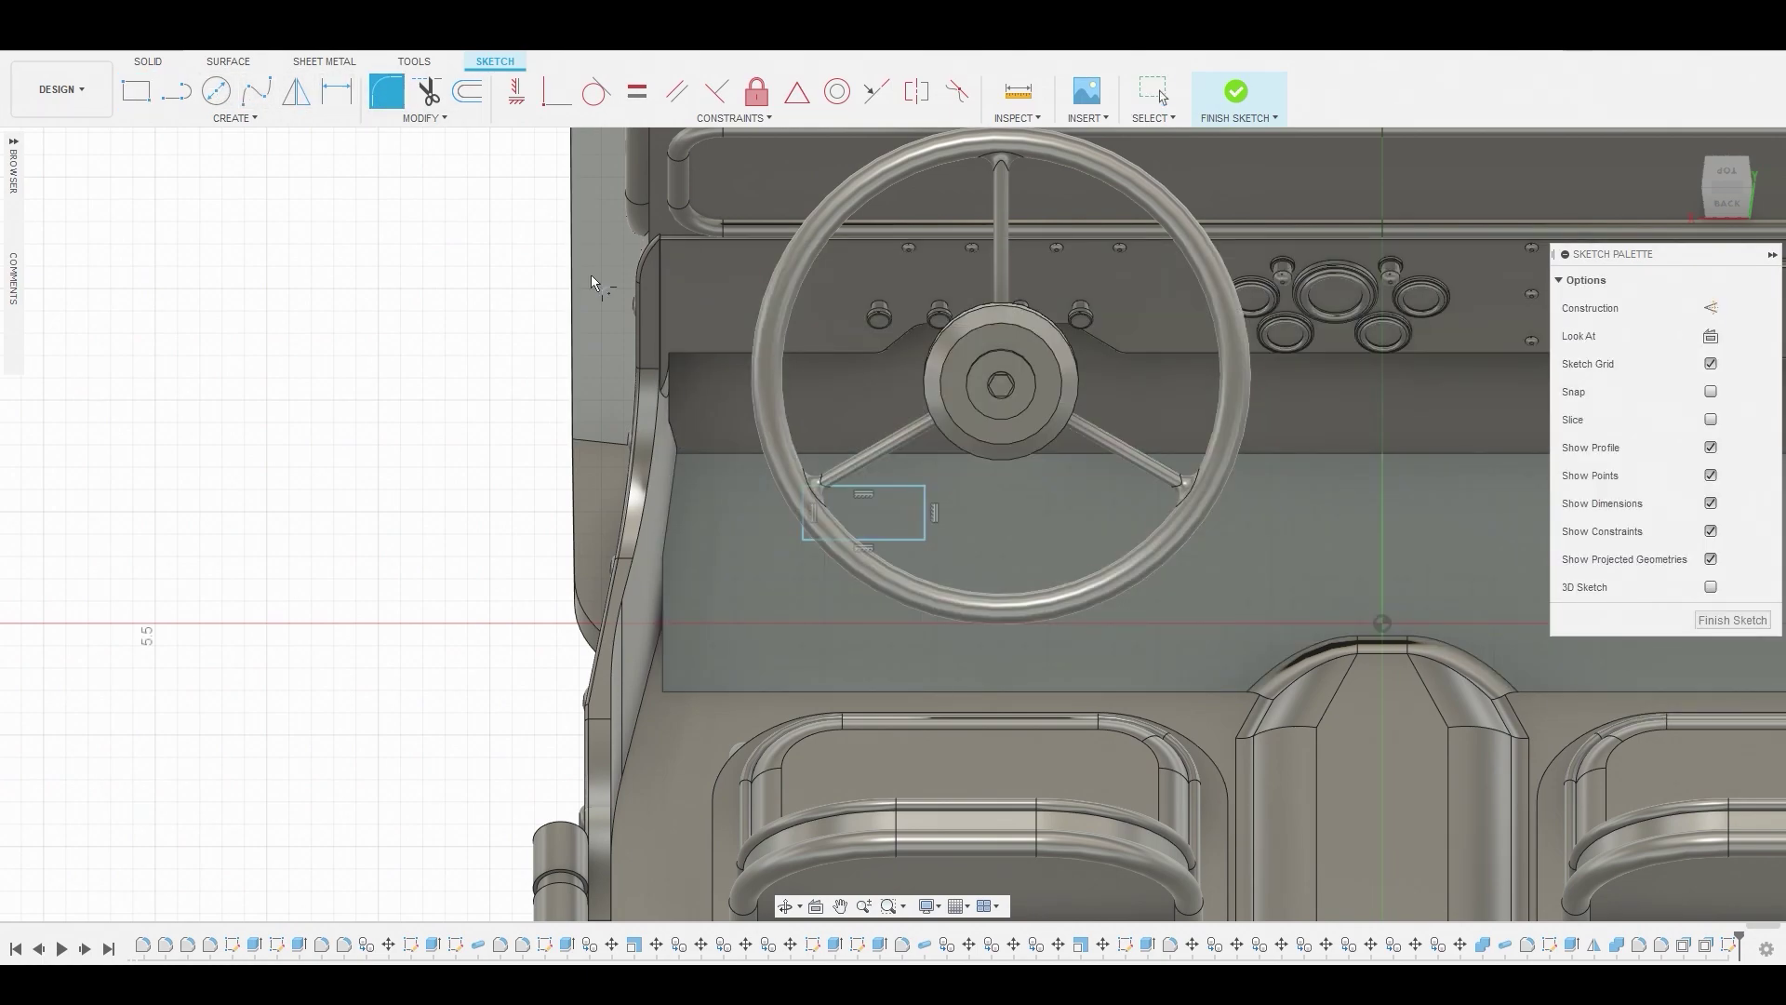
pyautogui.click(804, 487)
pyautogui.click(924, 486)
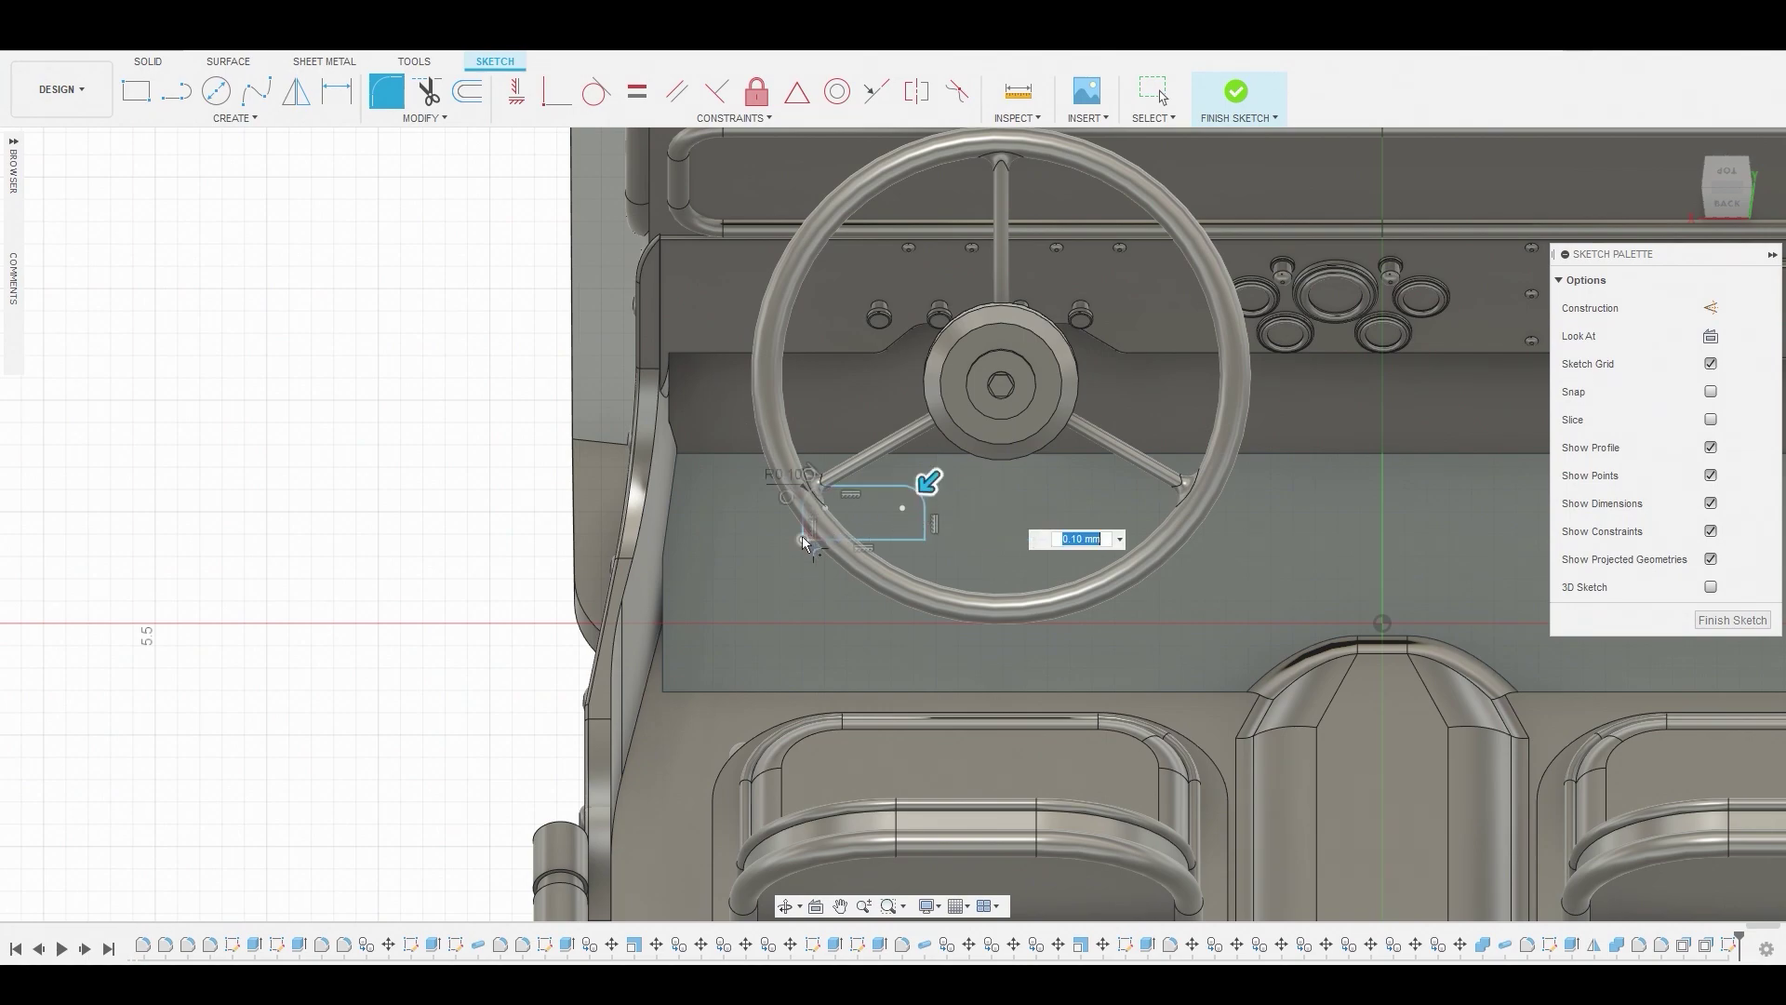
pyautogui.click(802, 540)
pyautogui.click(924, 543)
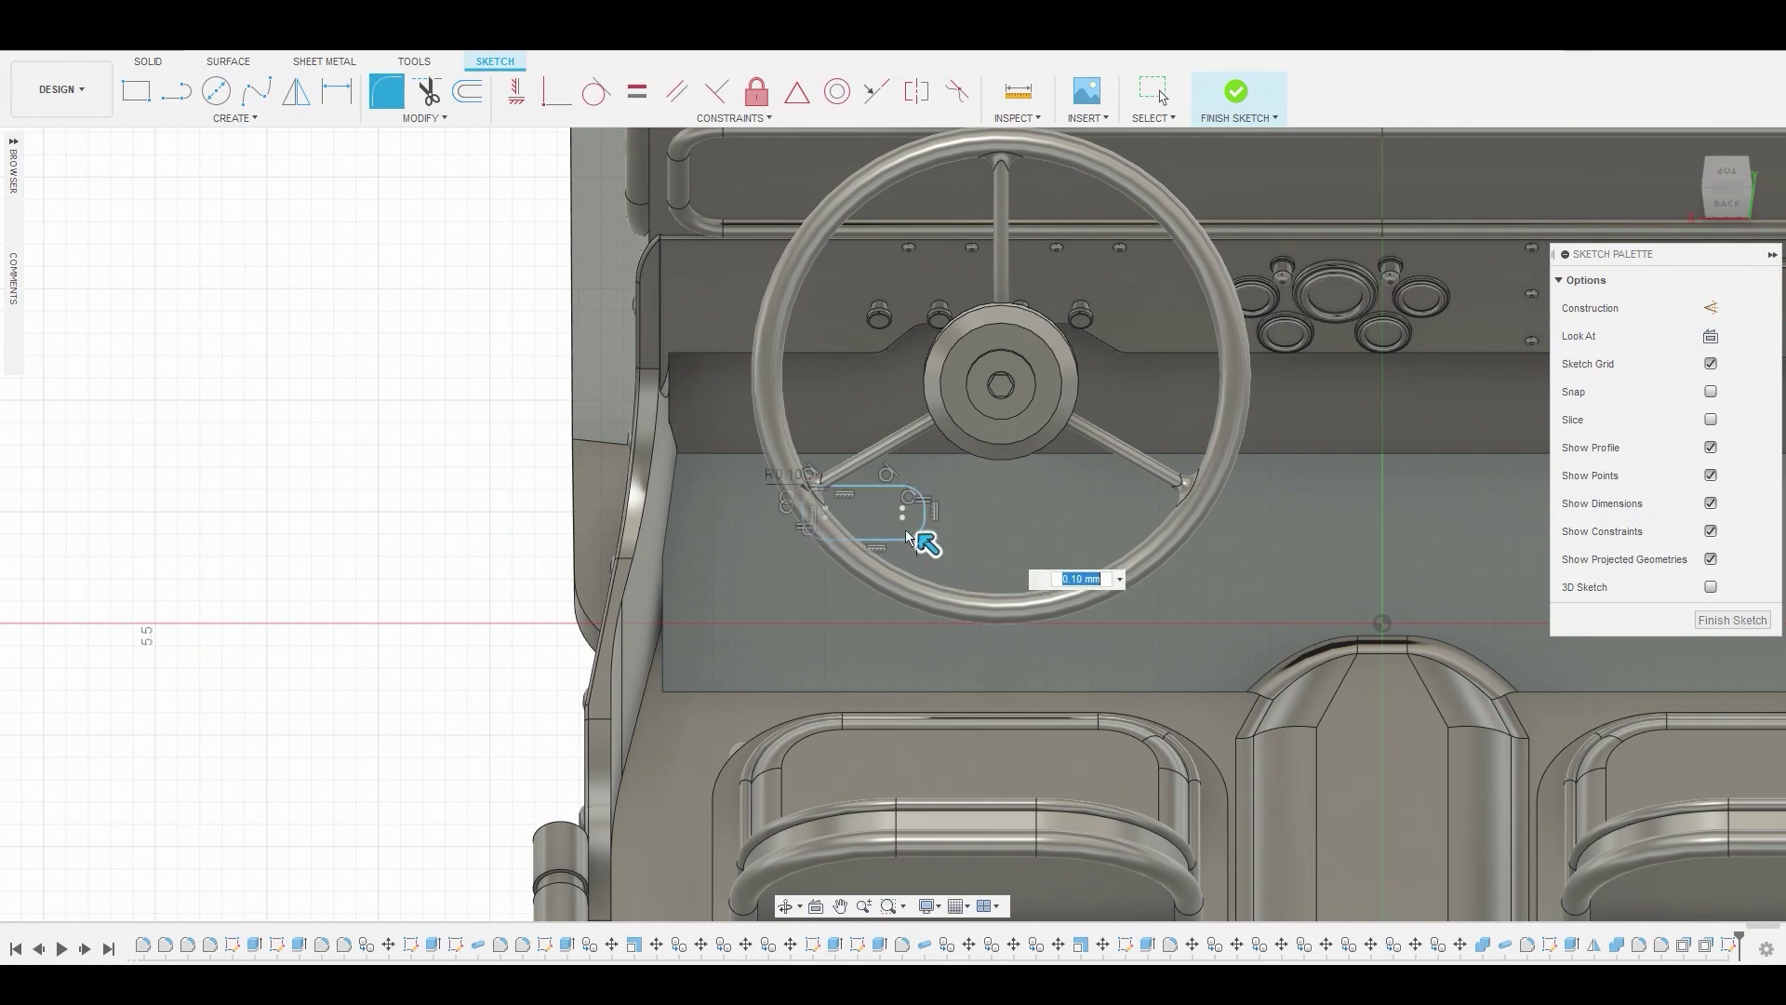
pyautogui.rightClick(898, 515)
pyautogui.click(943, 518)
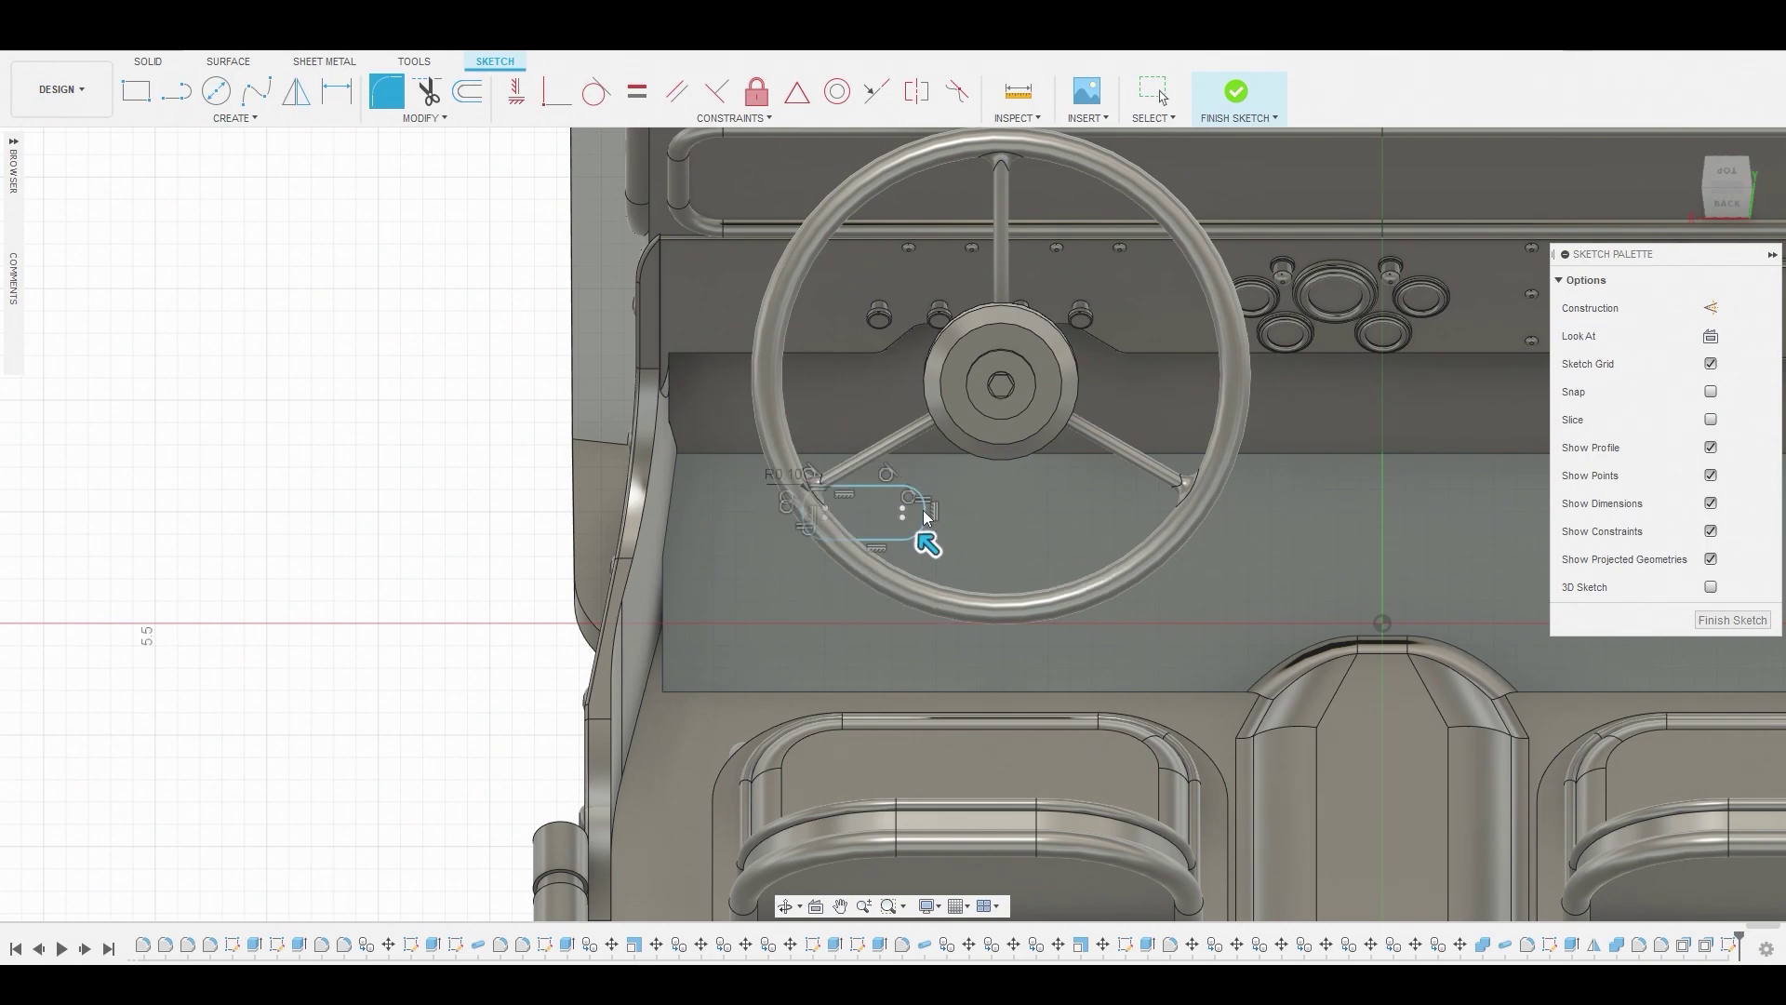
pyautogui.click(863, 508)
# Extrude the rounded rectangle 0.039 mm into a new plate body on the footwell floor
pyautogui.rightClick(863, 508)
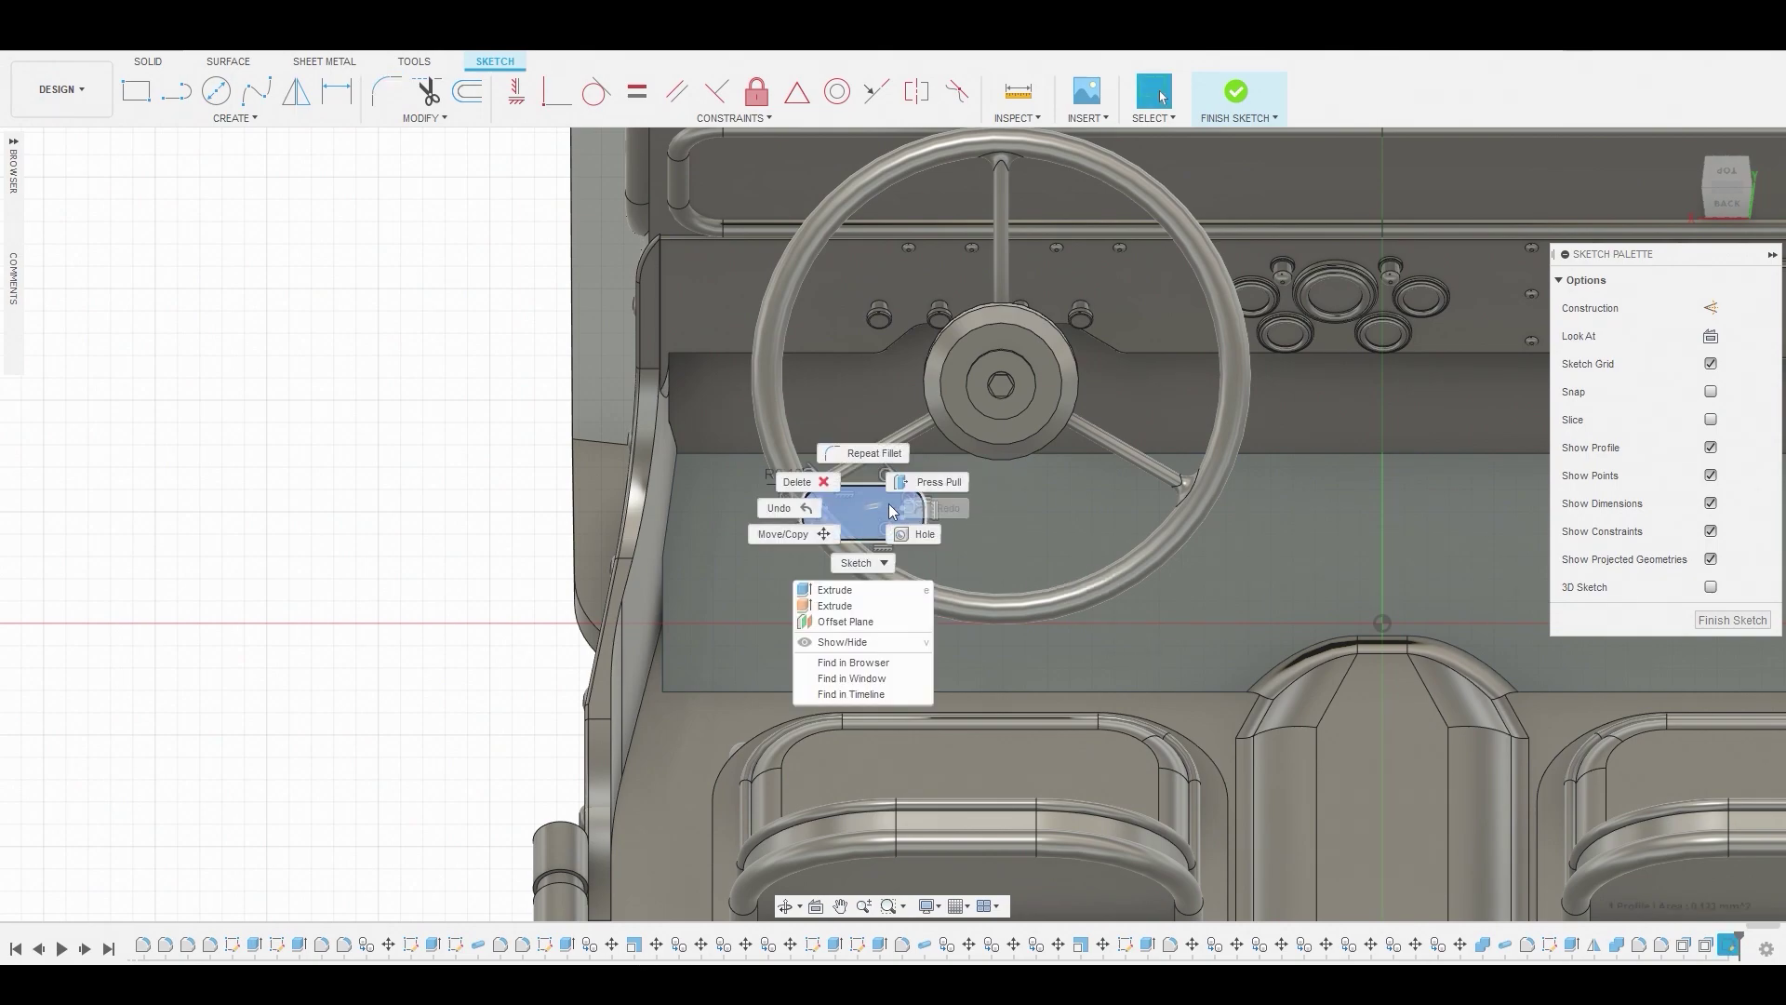
pyautogui.click(928, 483)
pyautogui.scroll(5, 522, 284)
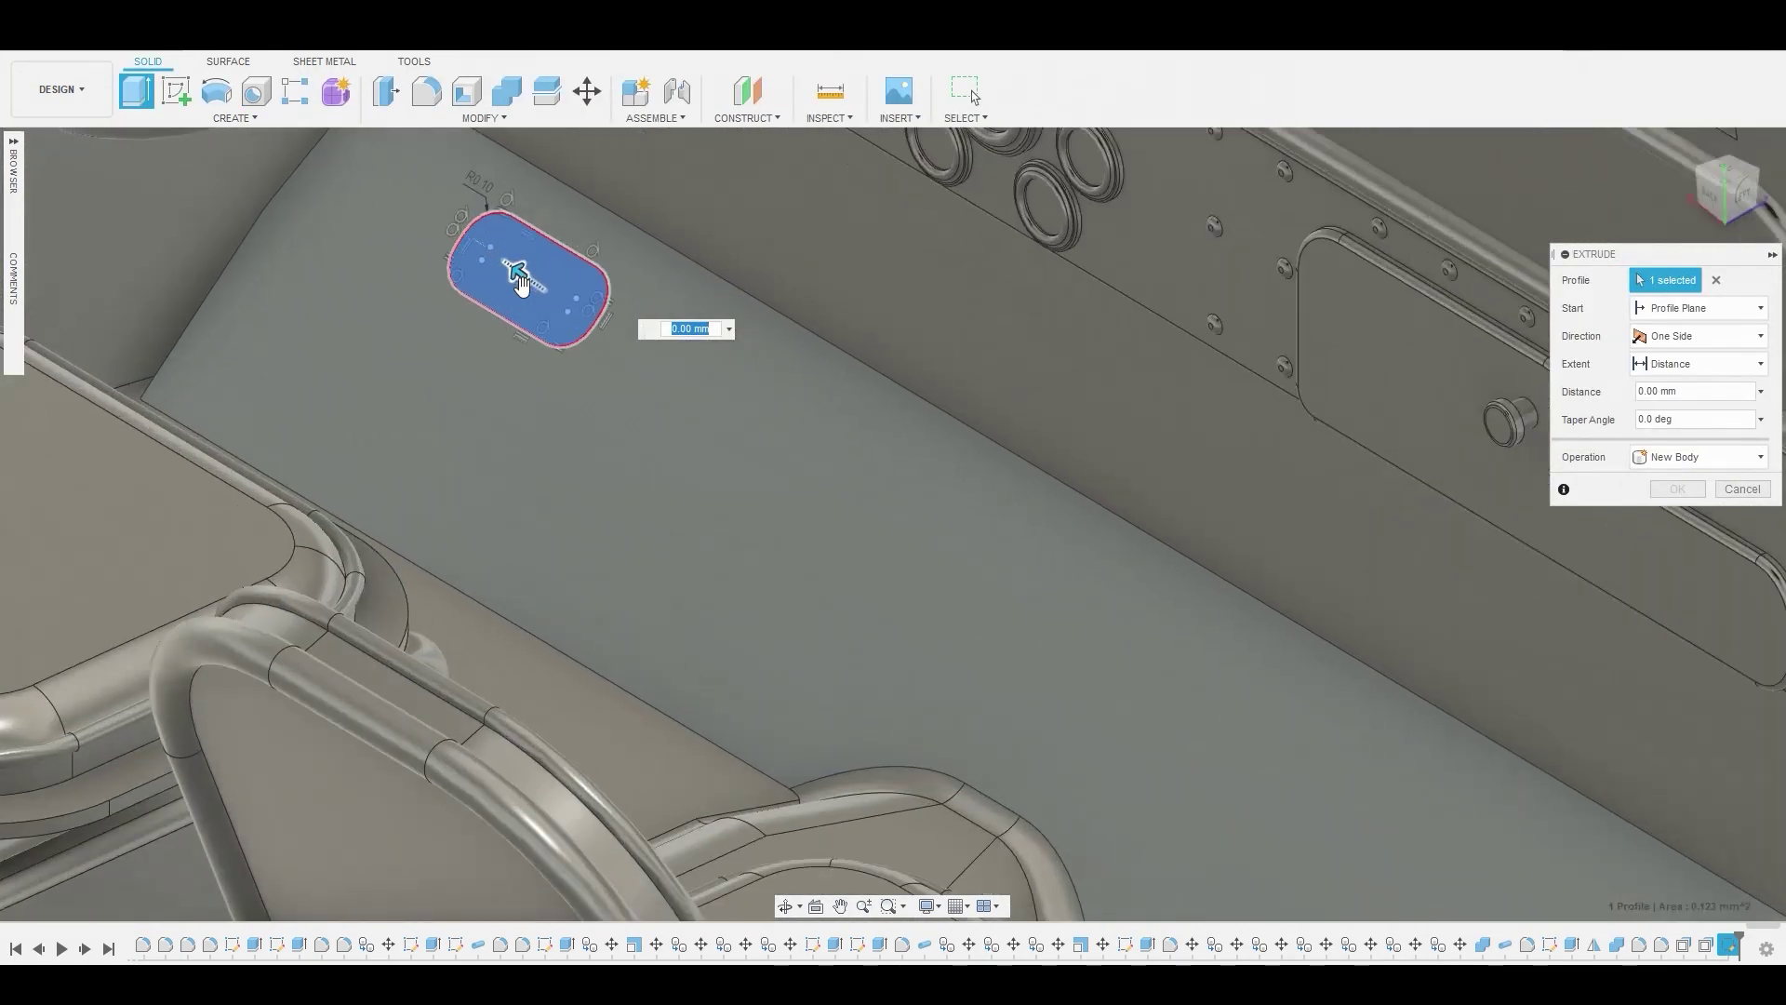
pyautogui.moveTo(522, 270); pyautogui.dragTo(508, 262)
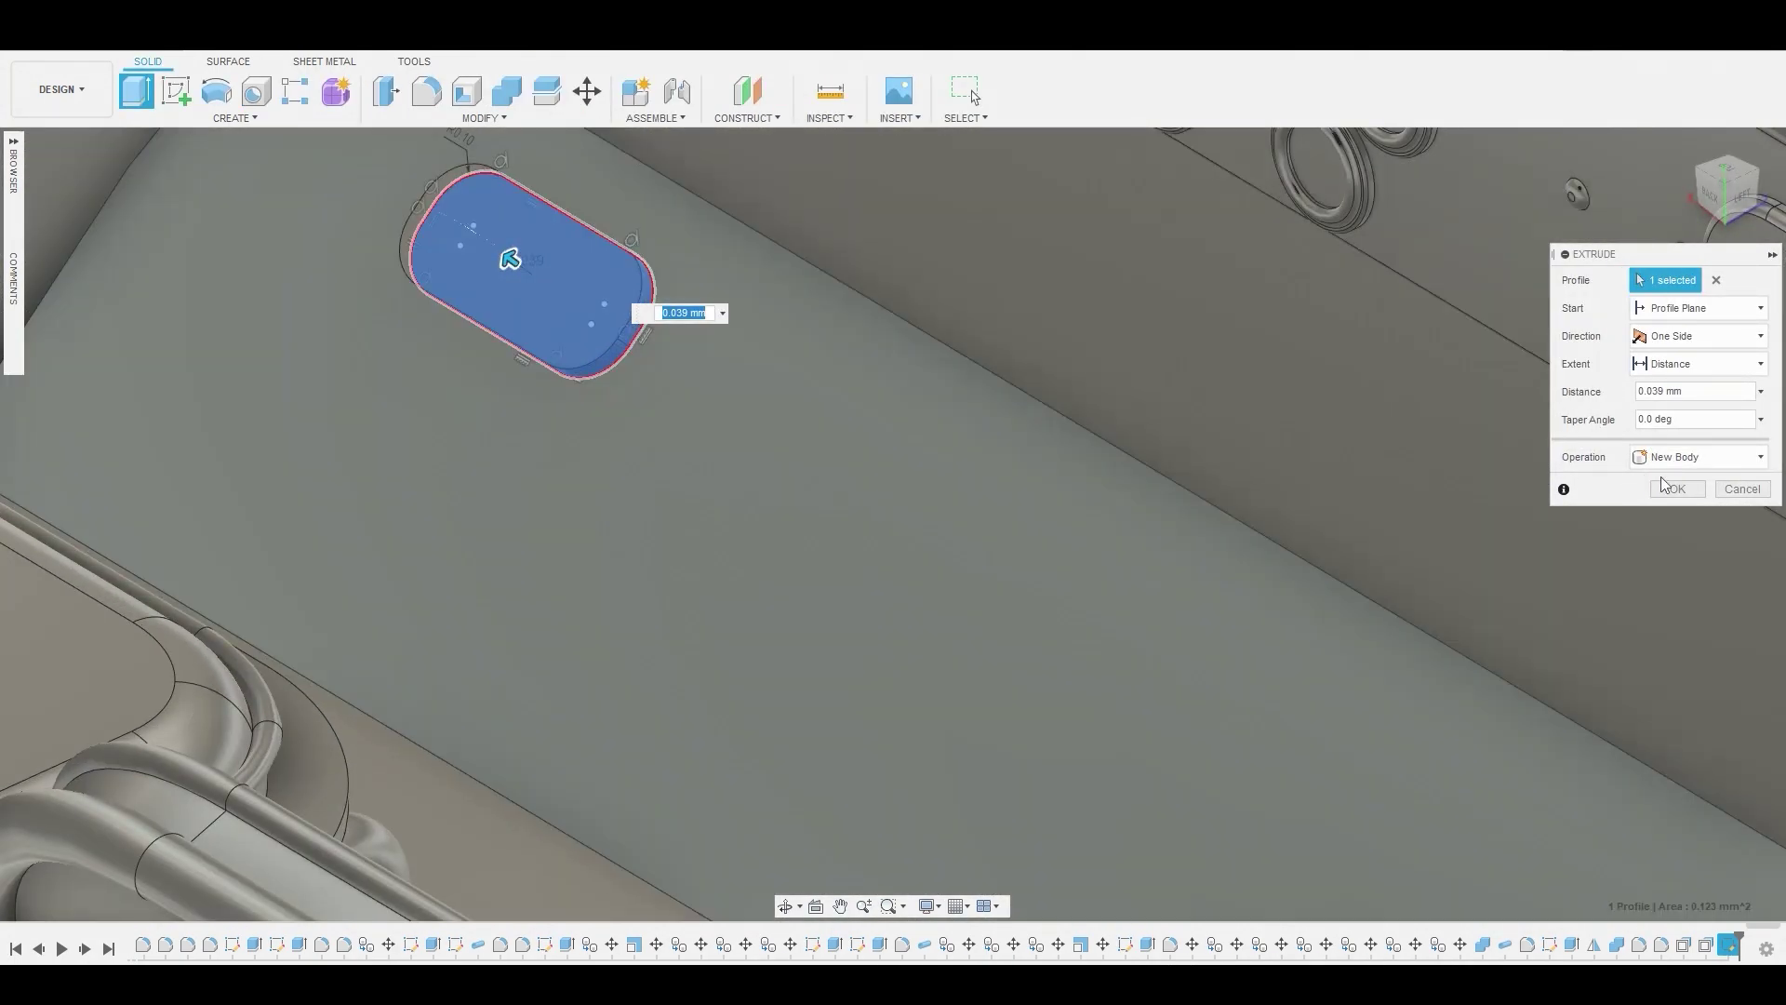
pyautogui.click(1684, 486)
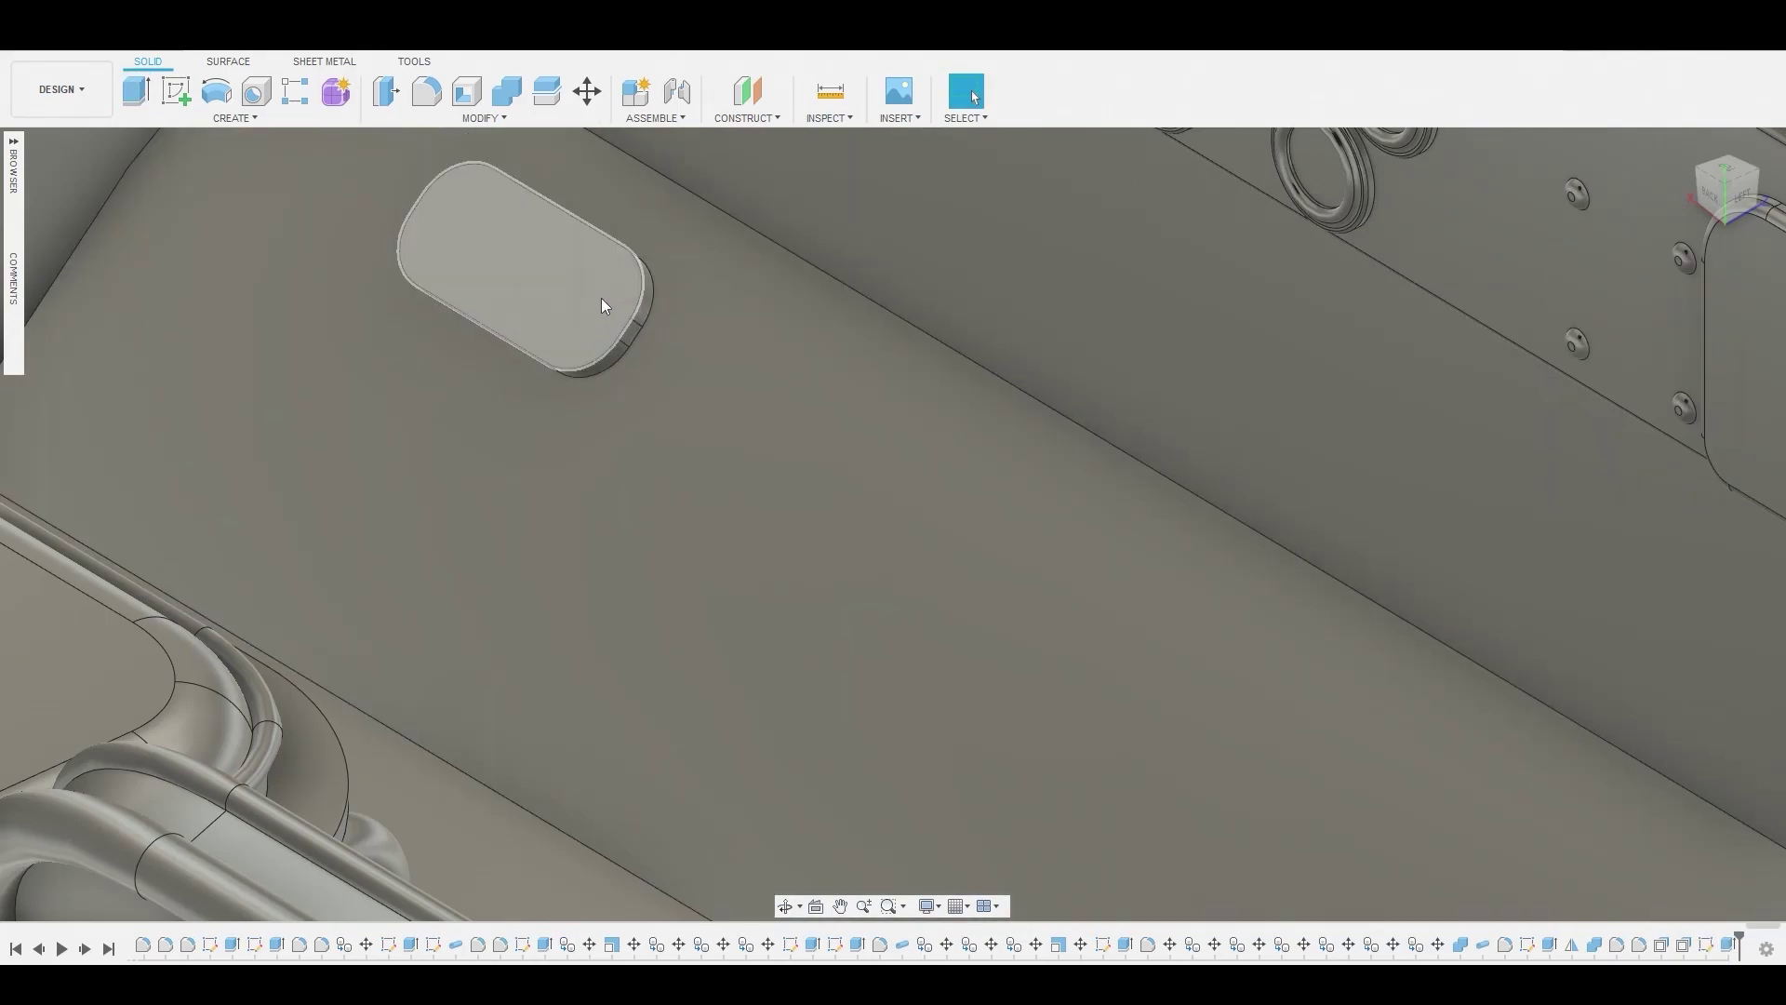
pyautogui.scroll(-3, 598, 295)
pyautogui.scroll(-3, 598, 294)
pyautogui.scroll(1, 597, 294)
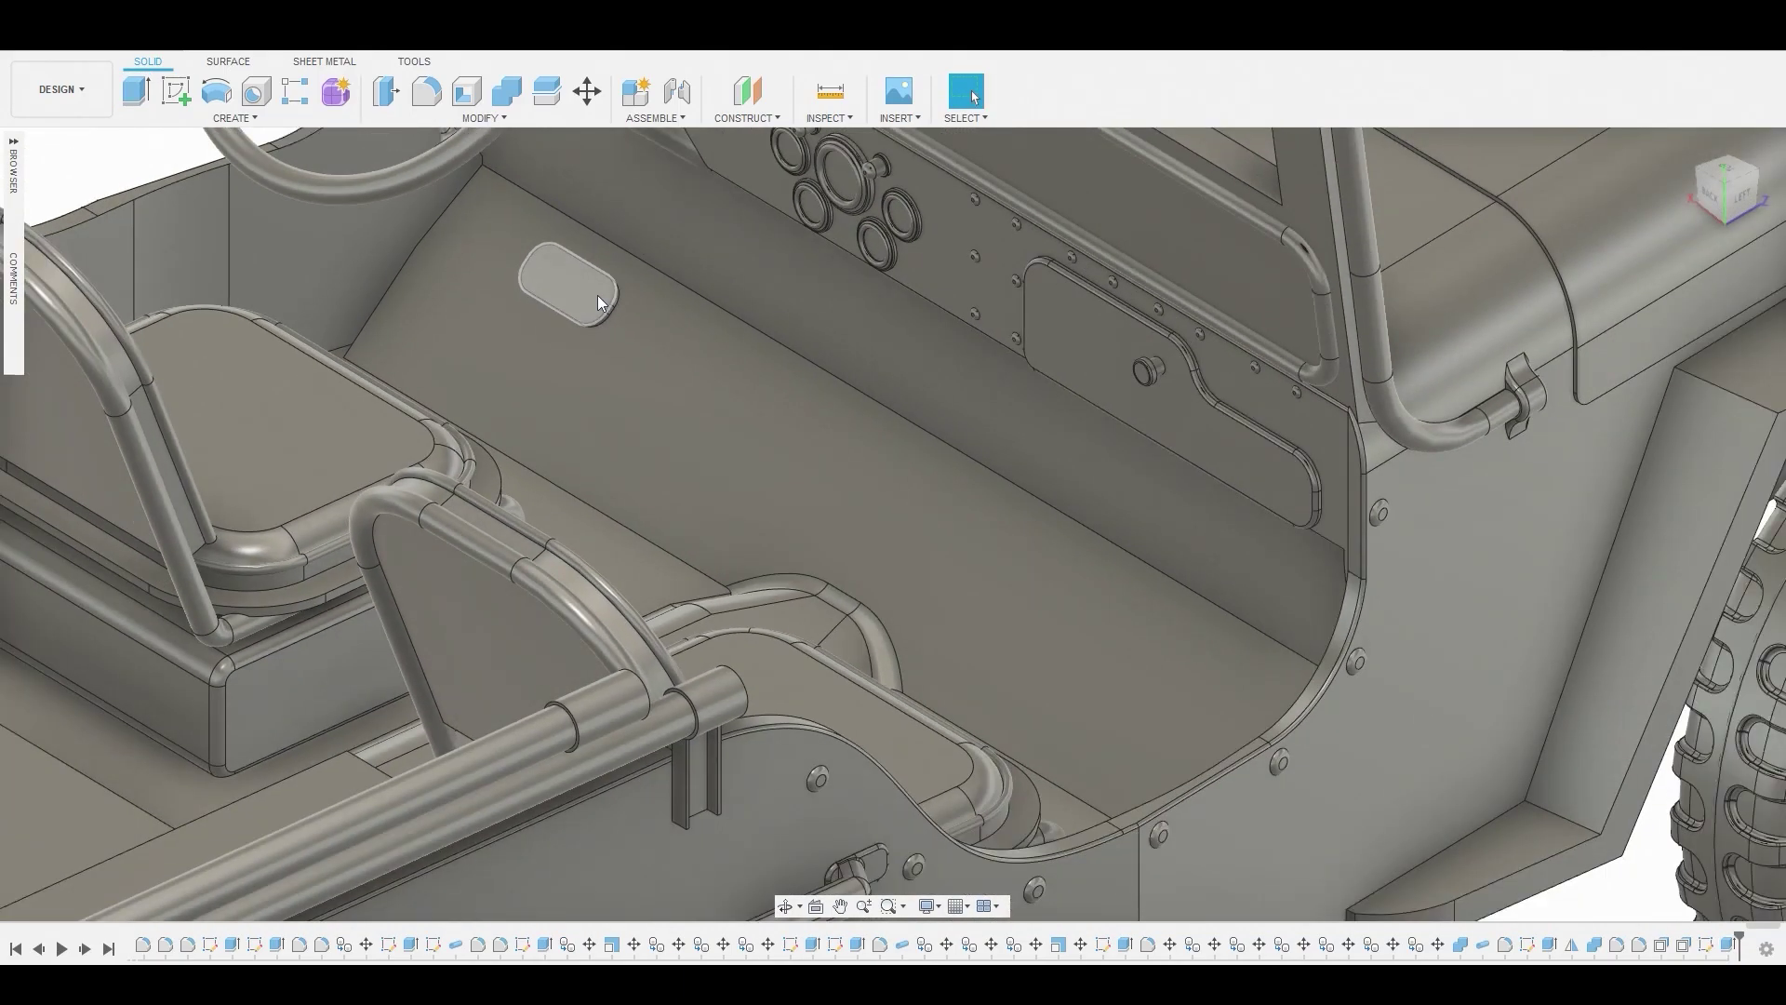
pyautogui.scroll(6, 596, 296)
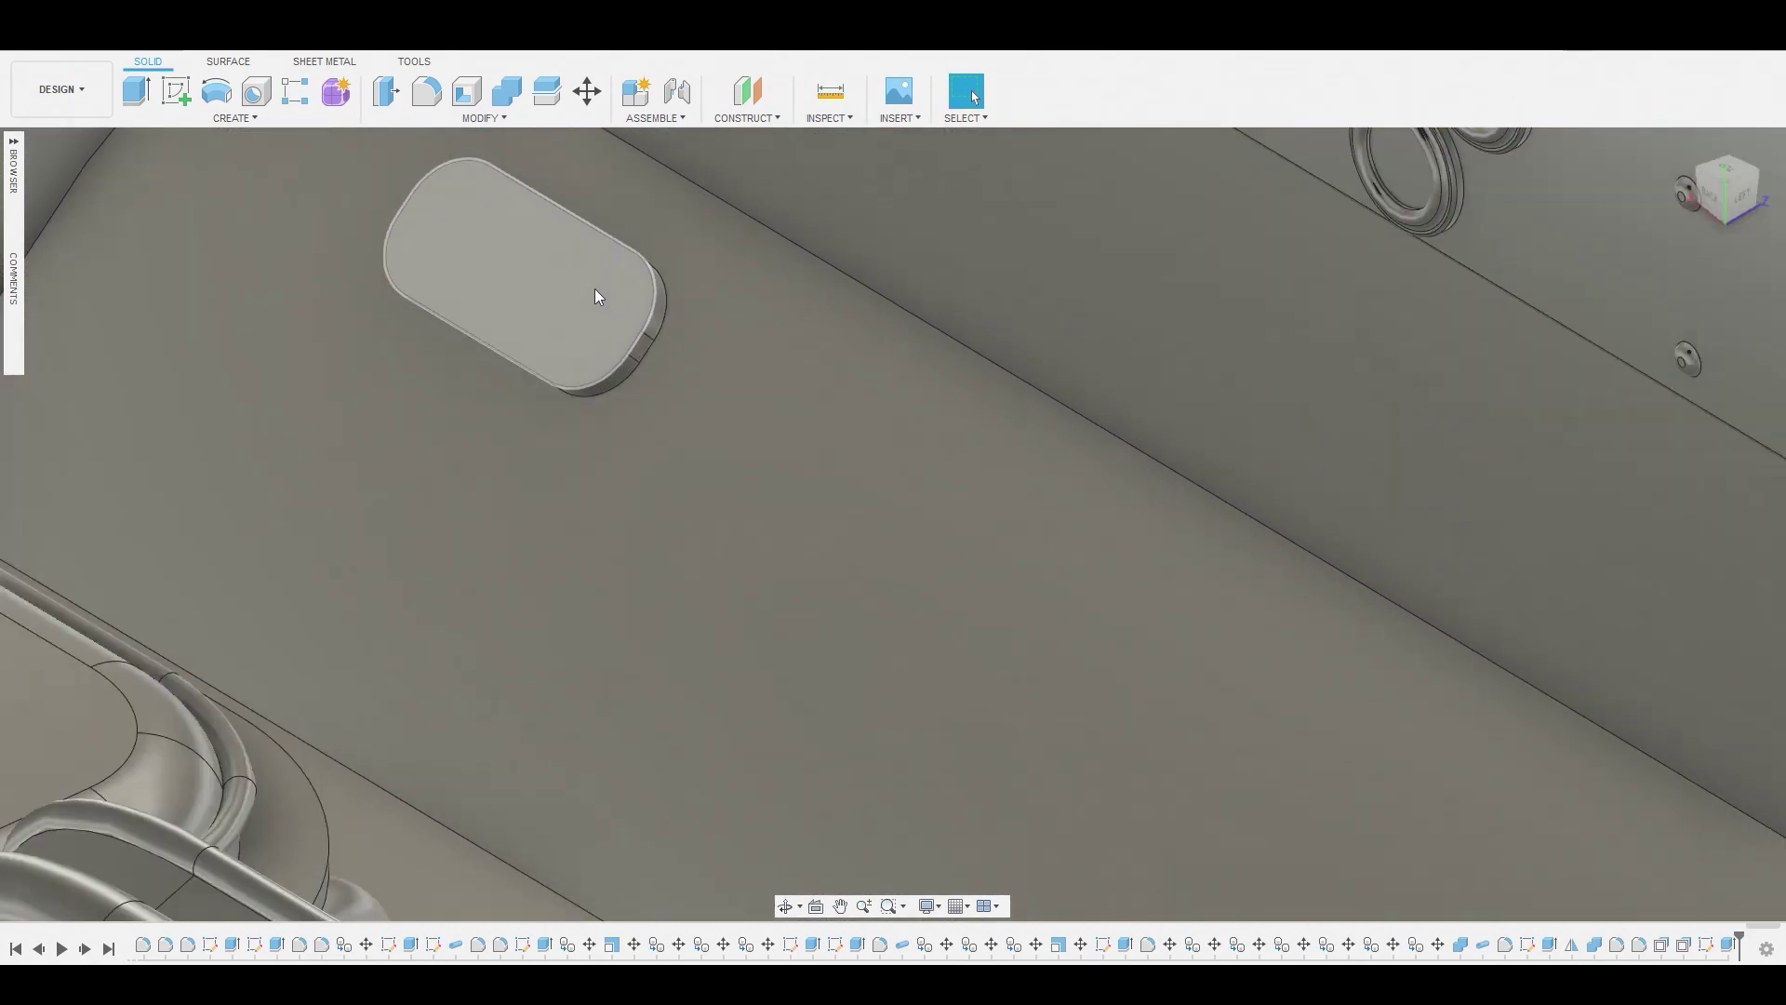
pyautogui.scroll(-3, 603, 294)
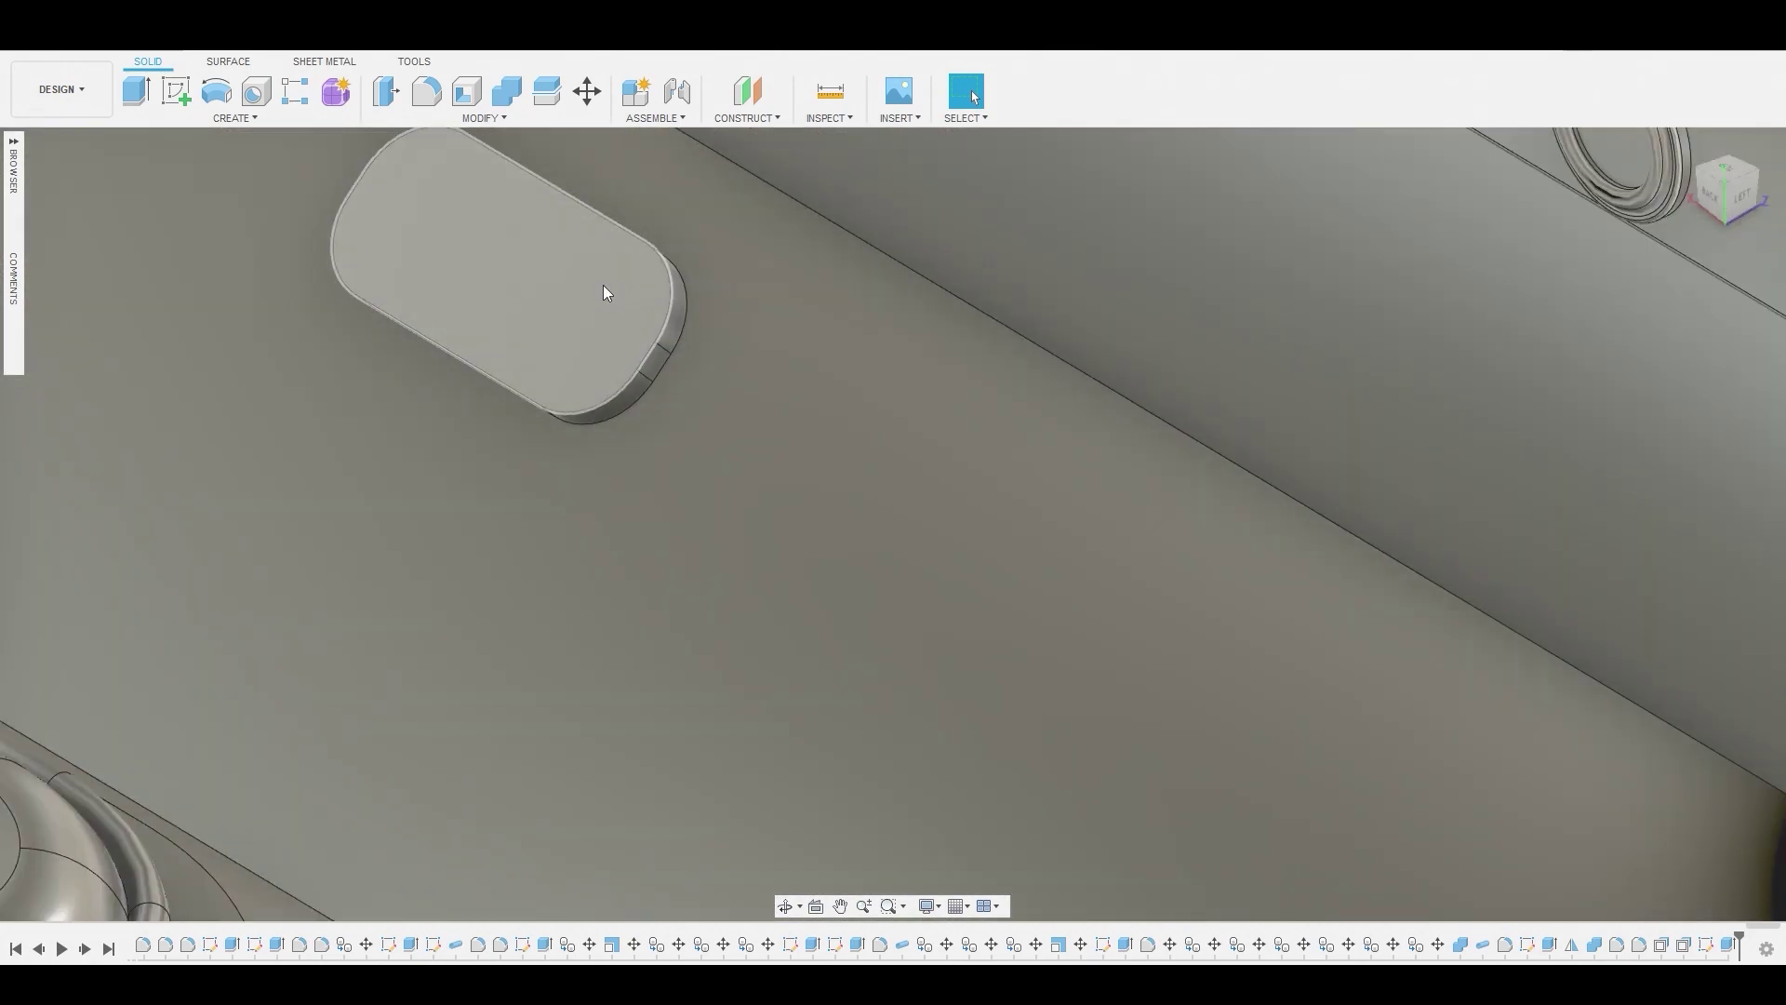
# Fillet all 16 edges of the footwell plate at 0.008 mm
pyautogui.press('f')
pyautogui.click(664, 320)
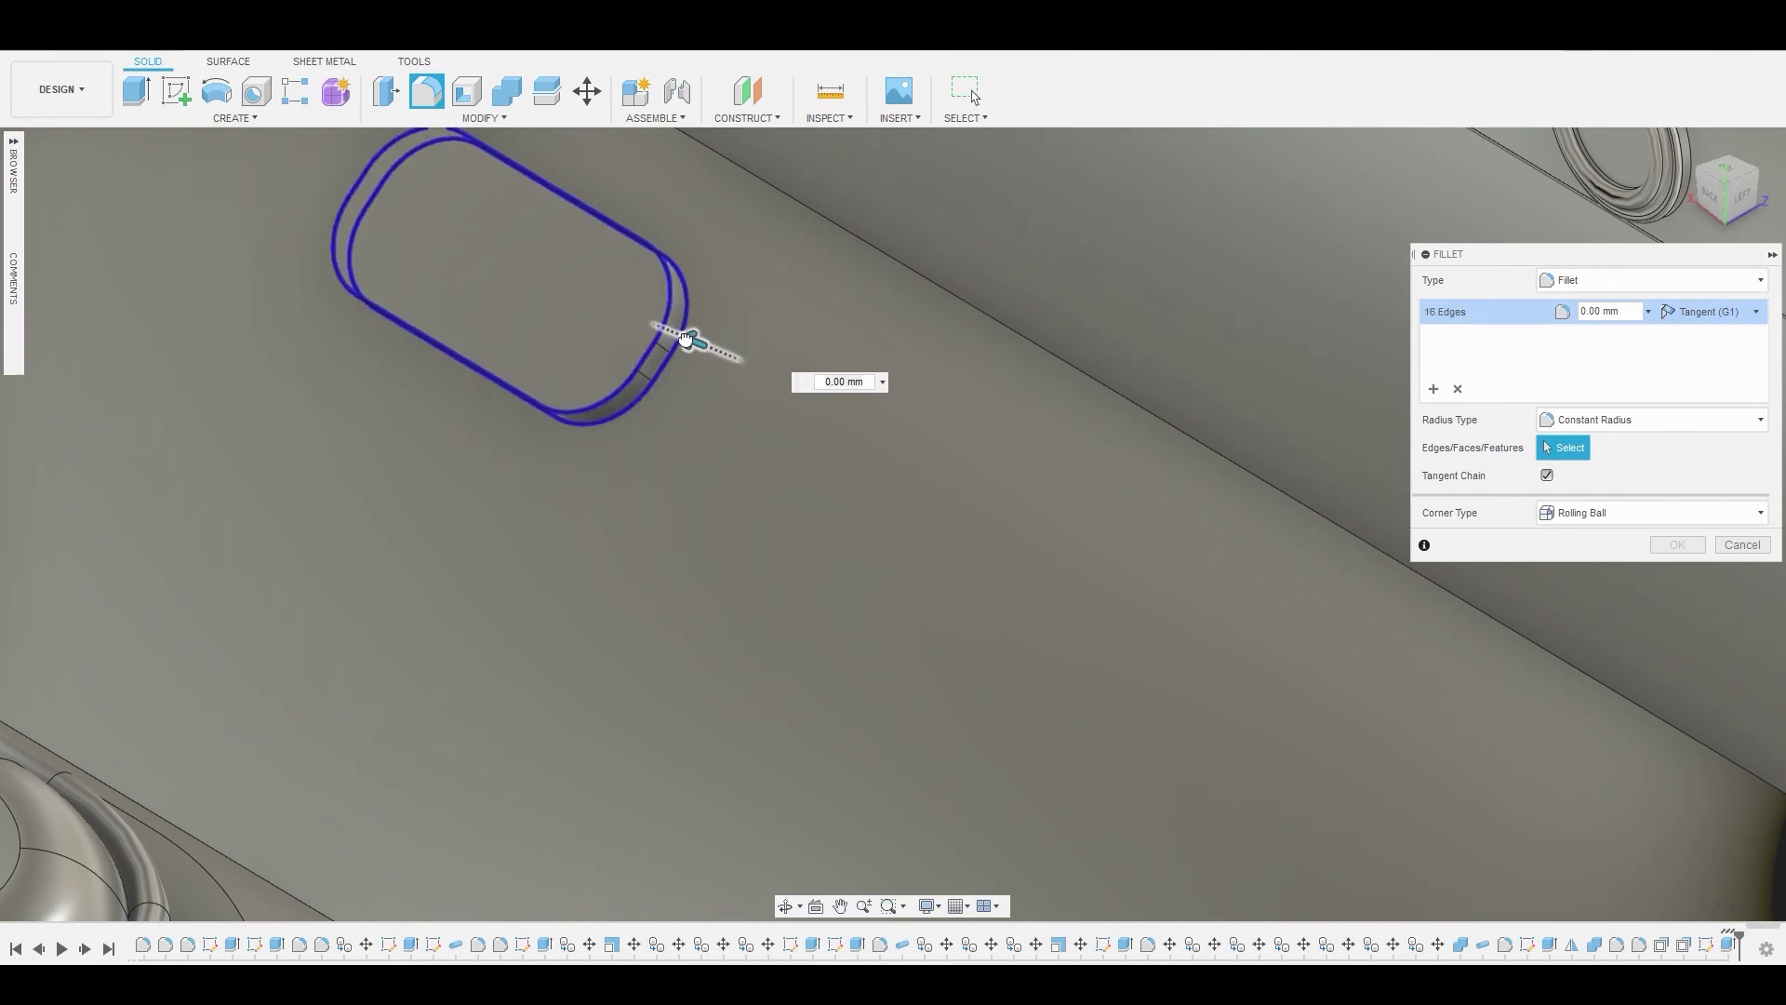
pyautogui.moveTo(680, 337); pyautogui.dragTo(684, 335)
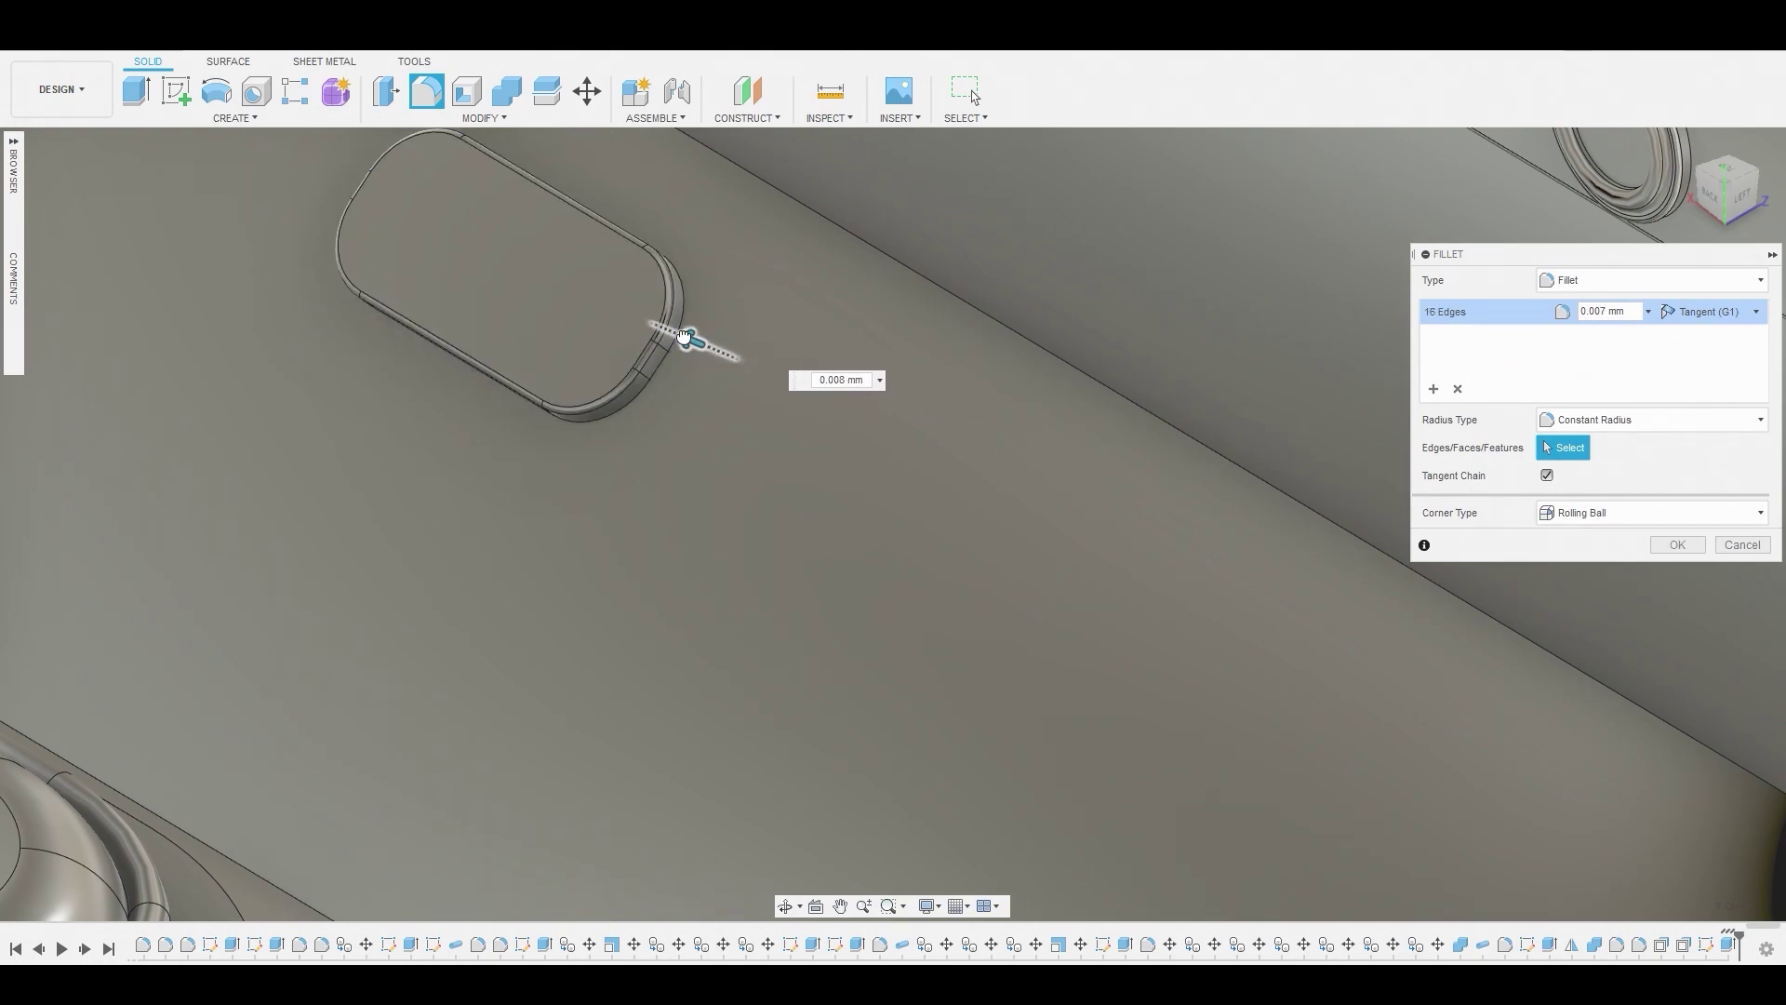
pyautogui.click(1679, 546)
pyautogui.scroll(-3, 1062, 337)
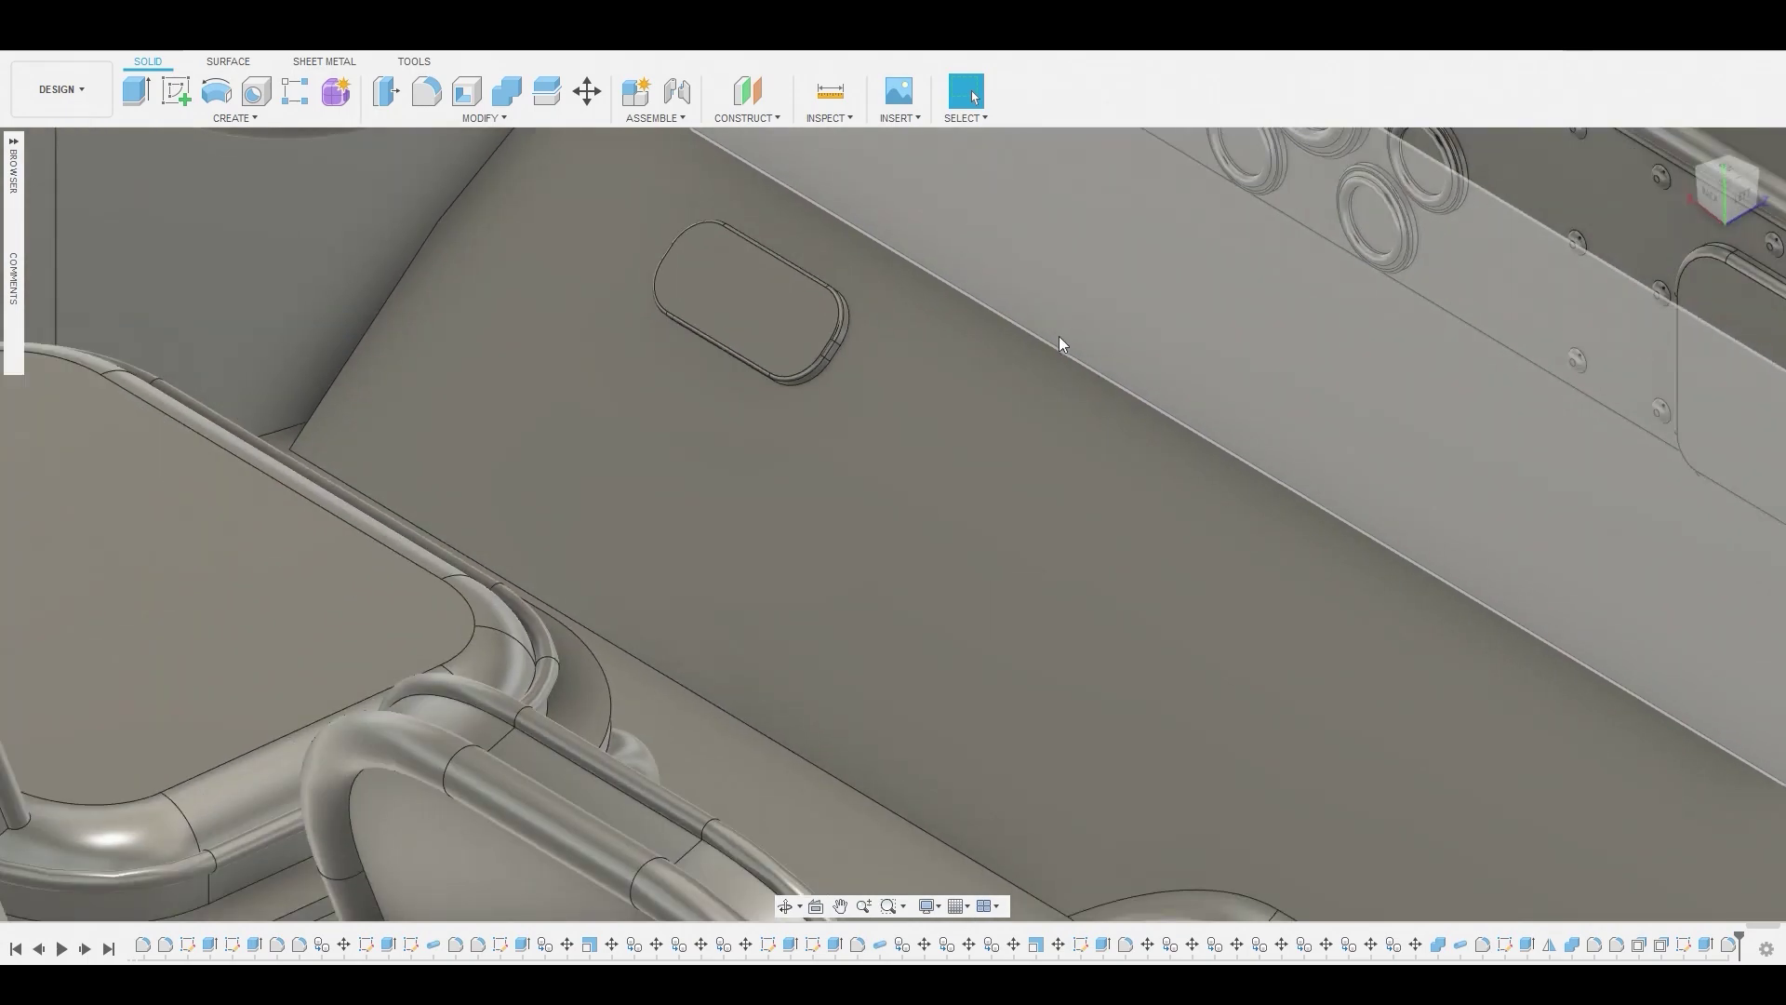
pyautogui.scroll(-1, 1053, 335)
pyautogui.scroll(3, 796, 296)
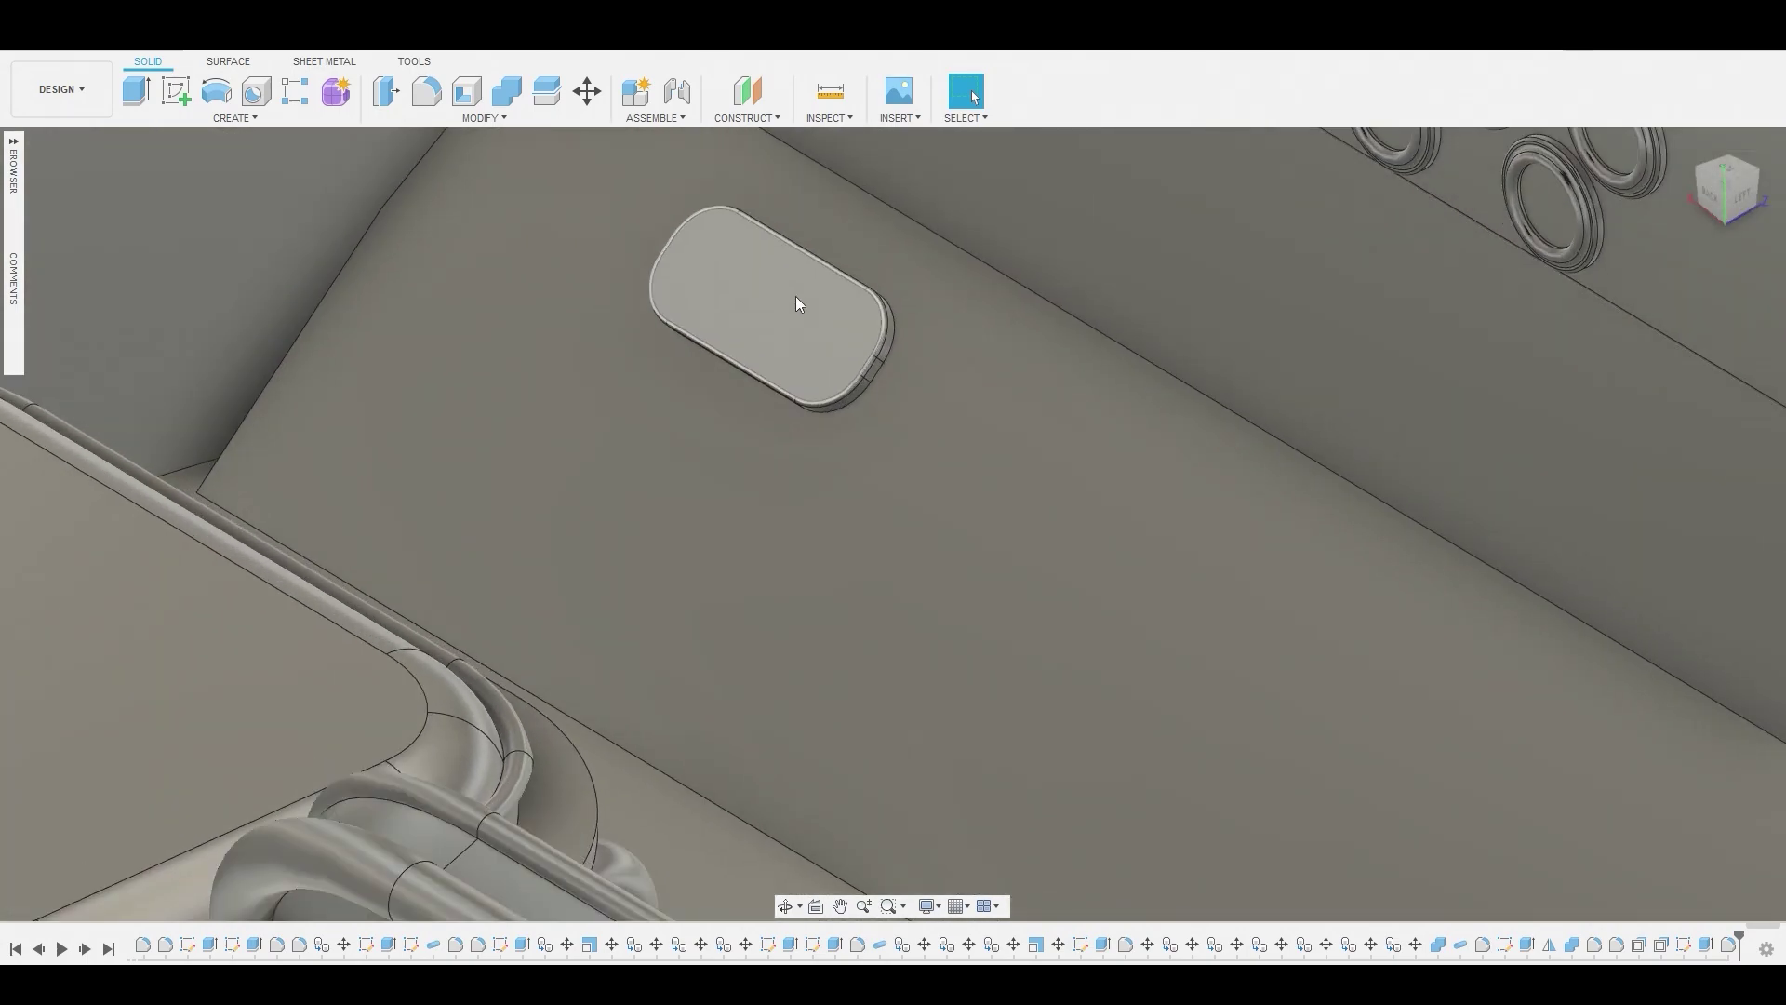
pyautogui.scroll(-5, 796, 296)
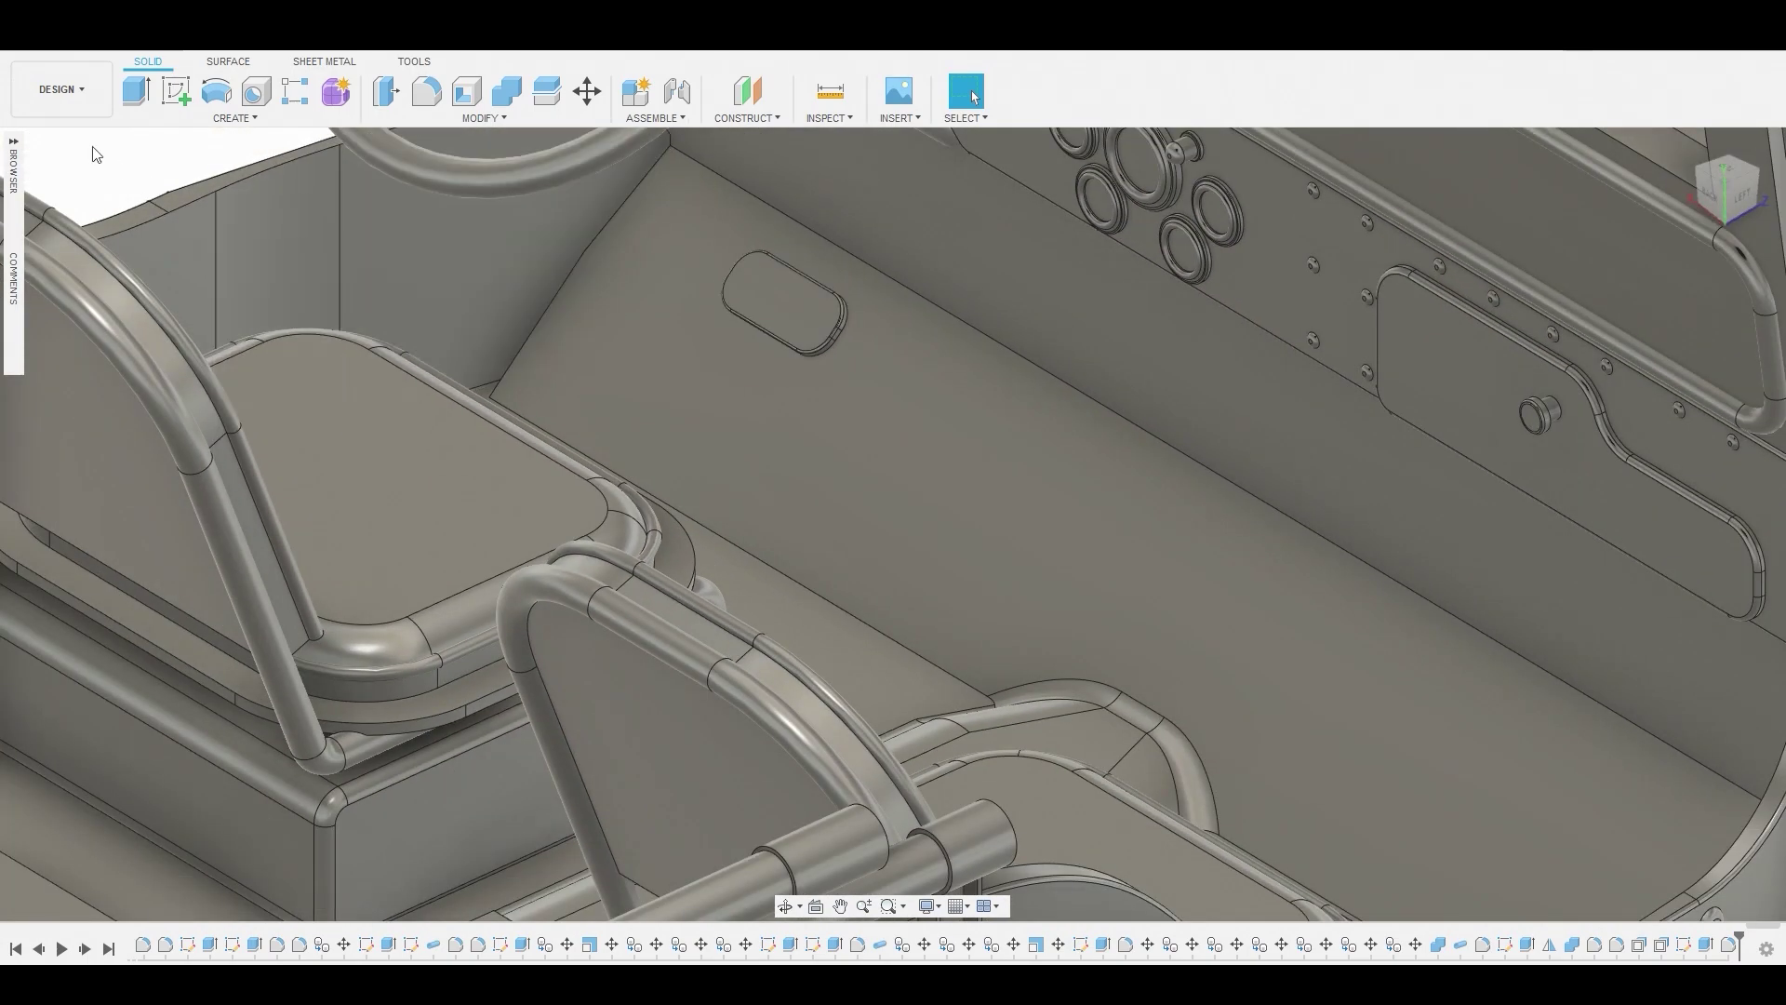
pyautogui.click(9, 146)
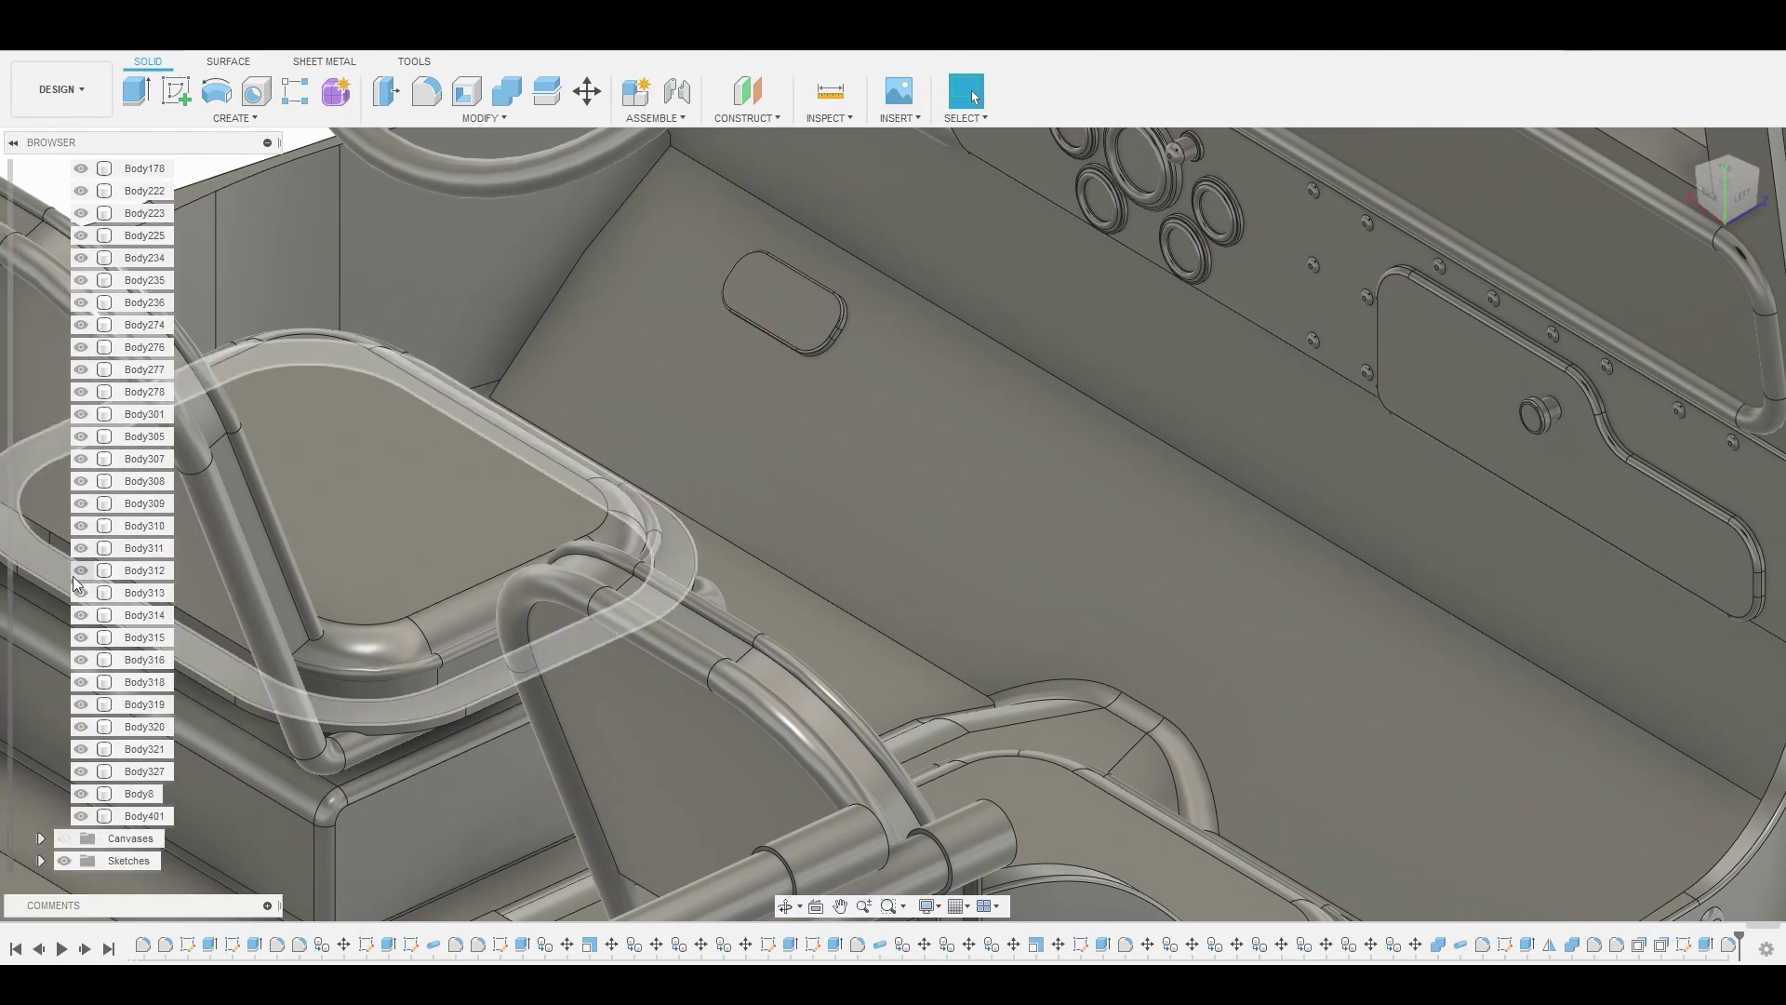
# Move the Body401 plate 0.145 mm in Y and −0.11 mm in Z
pyautogui.rightClick(120, 816)
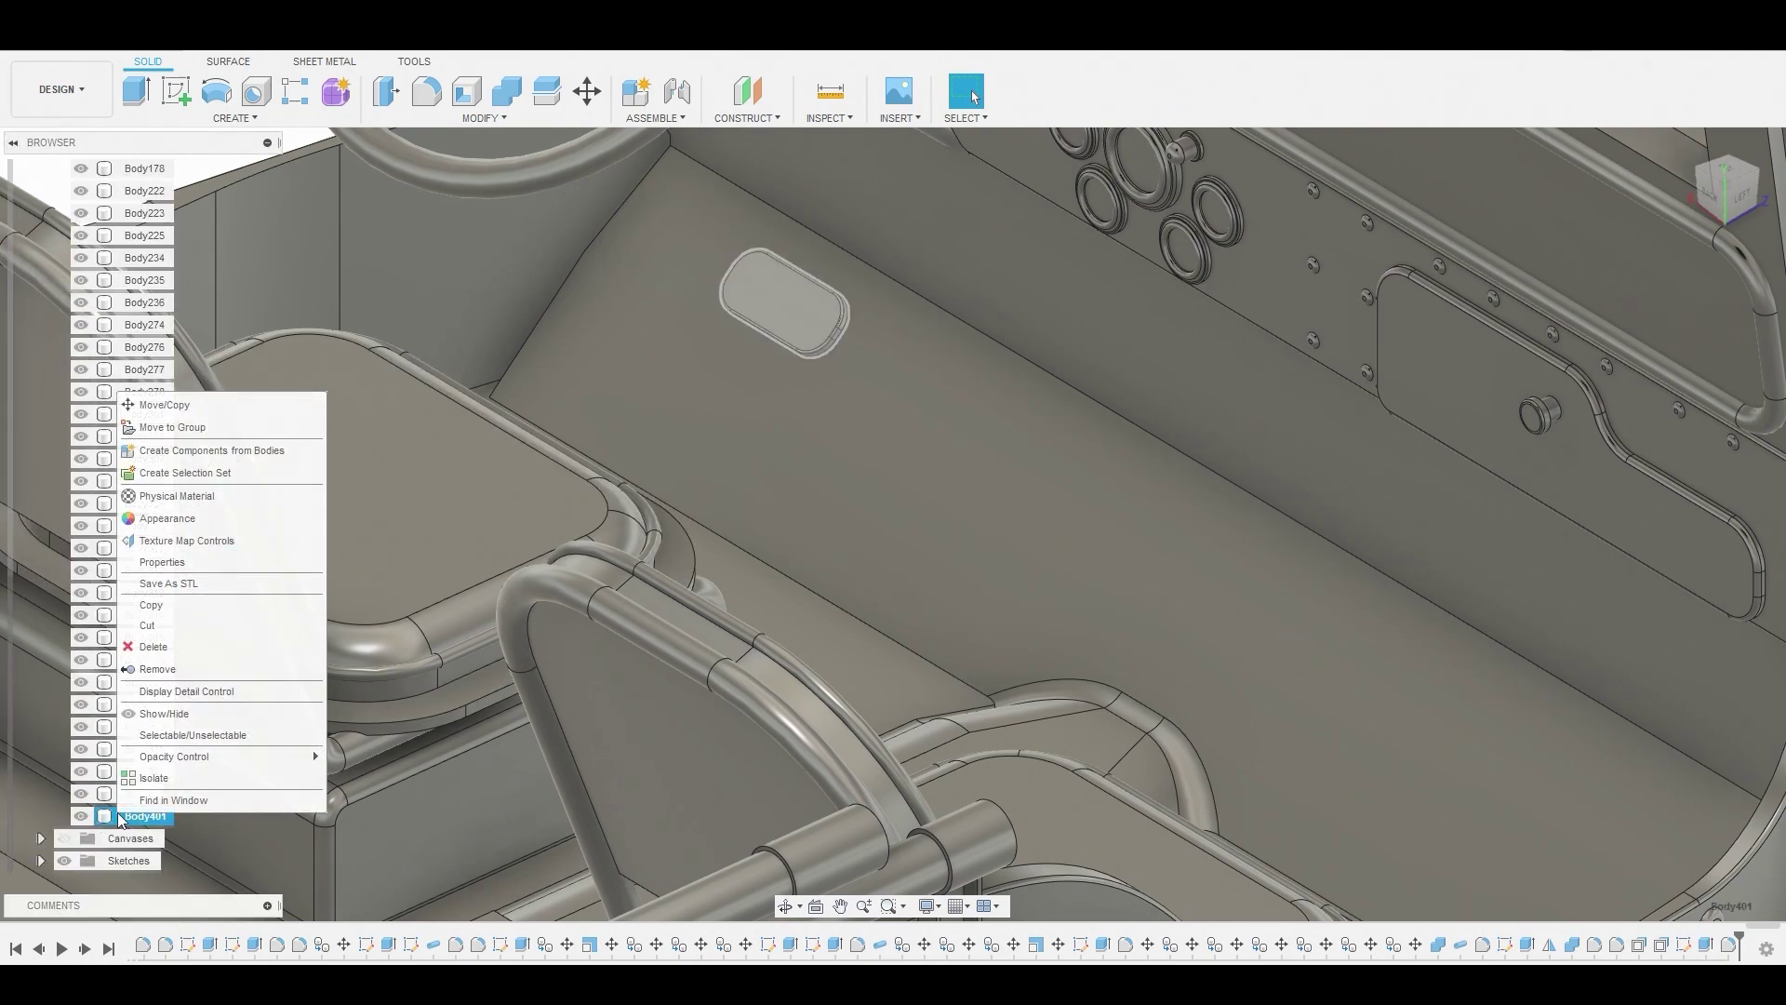
pyautogui.click(163, 405)
pyautogui.keyDown('shift'); pyautogui.moveTo(752, 367); pyautogui.dragTo(700, 270, button='middle'); pyautogui.keyUp('shift')
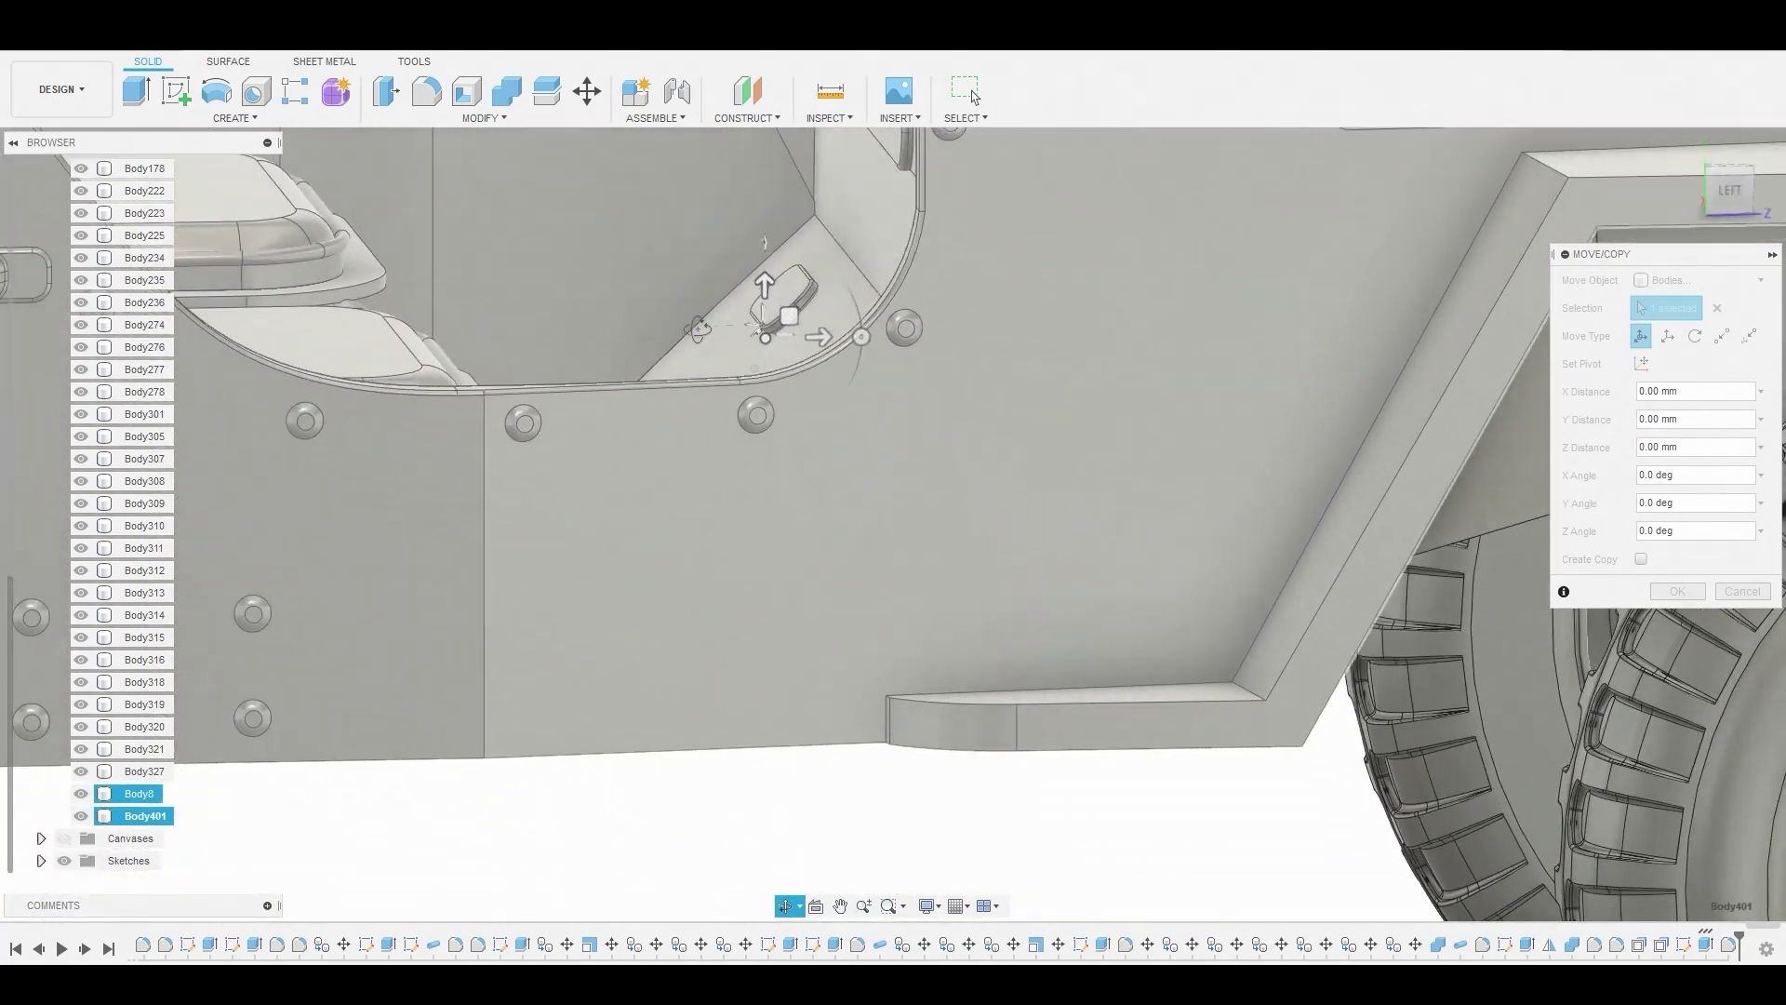
pyautogui.click(791, 316)
pyautogui.moveTo(790, 317); pyautogui.dragTo(759, 276)
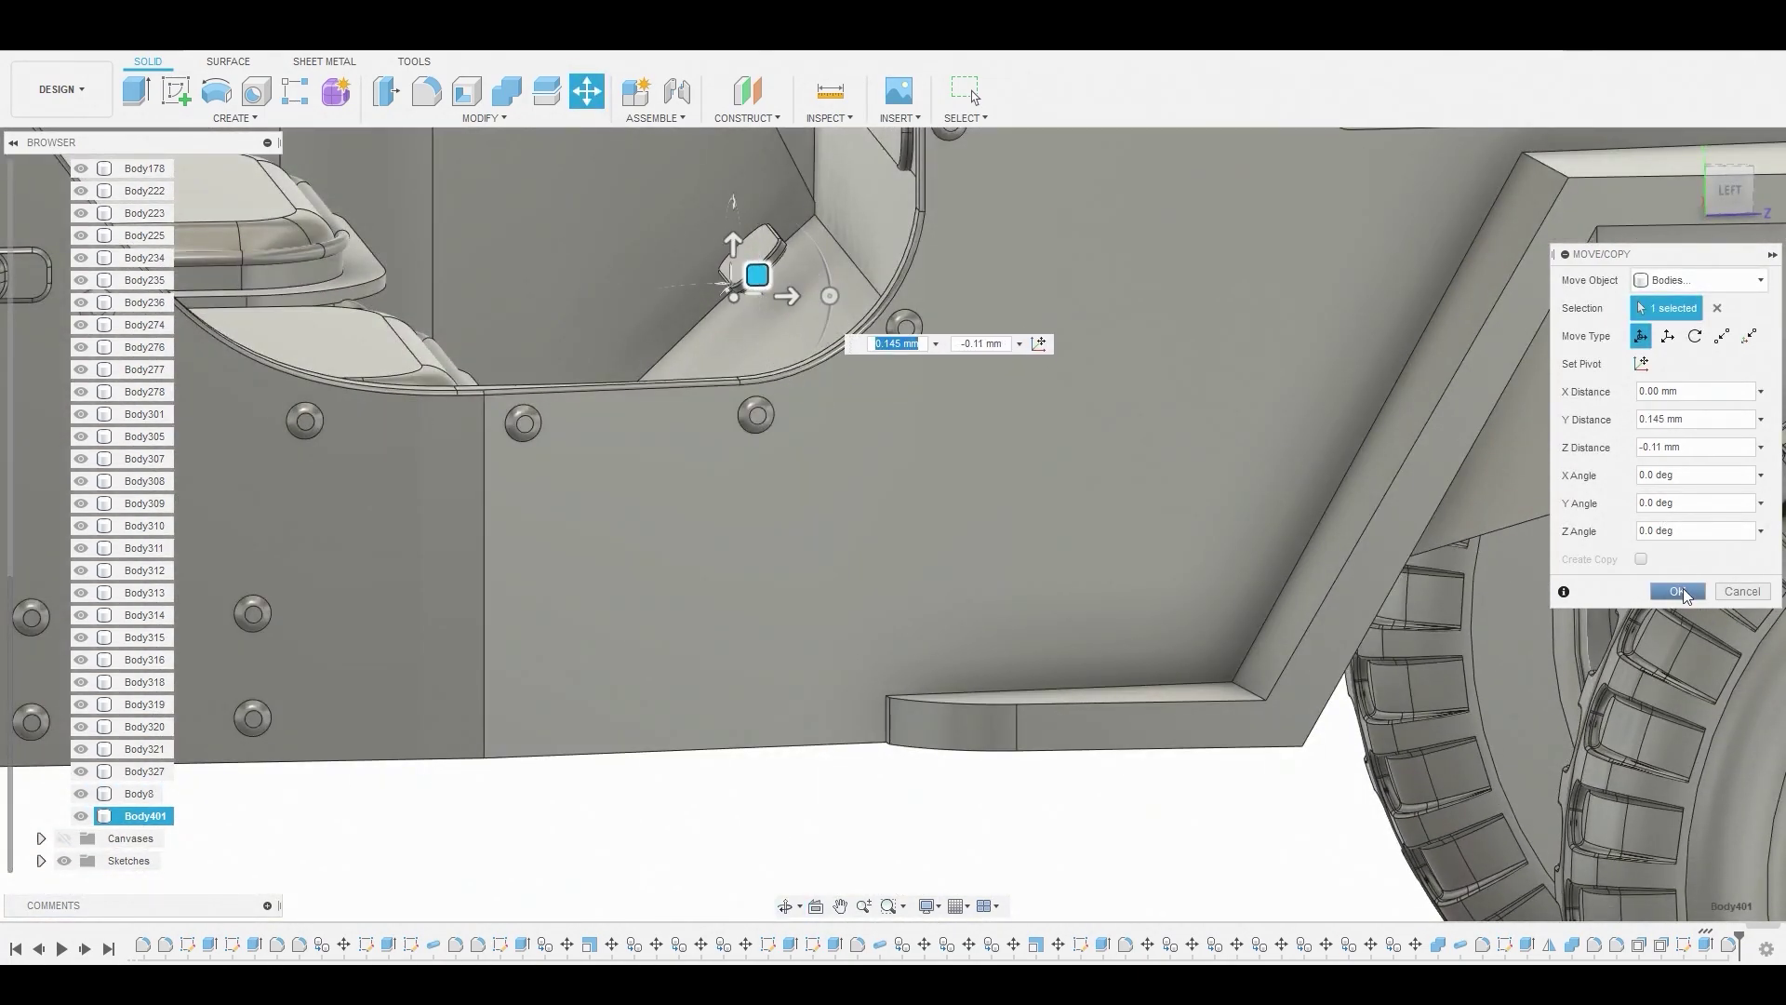
pyautogui.click(1679, 591)
# Zoom in on the pedal body Body401 and select its face
pyautogui.click(833, 249)
pyautogui.scroll(-3, 830, 247)
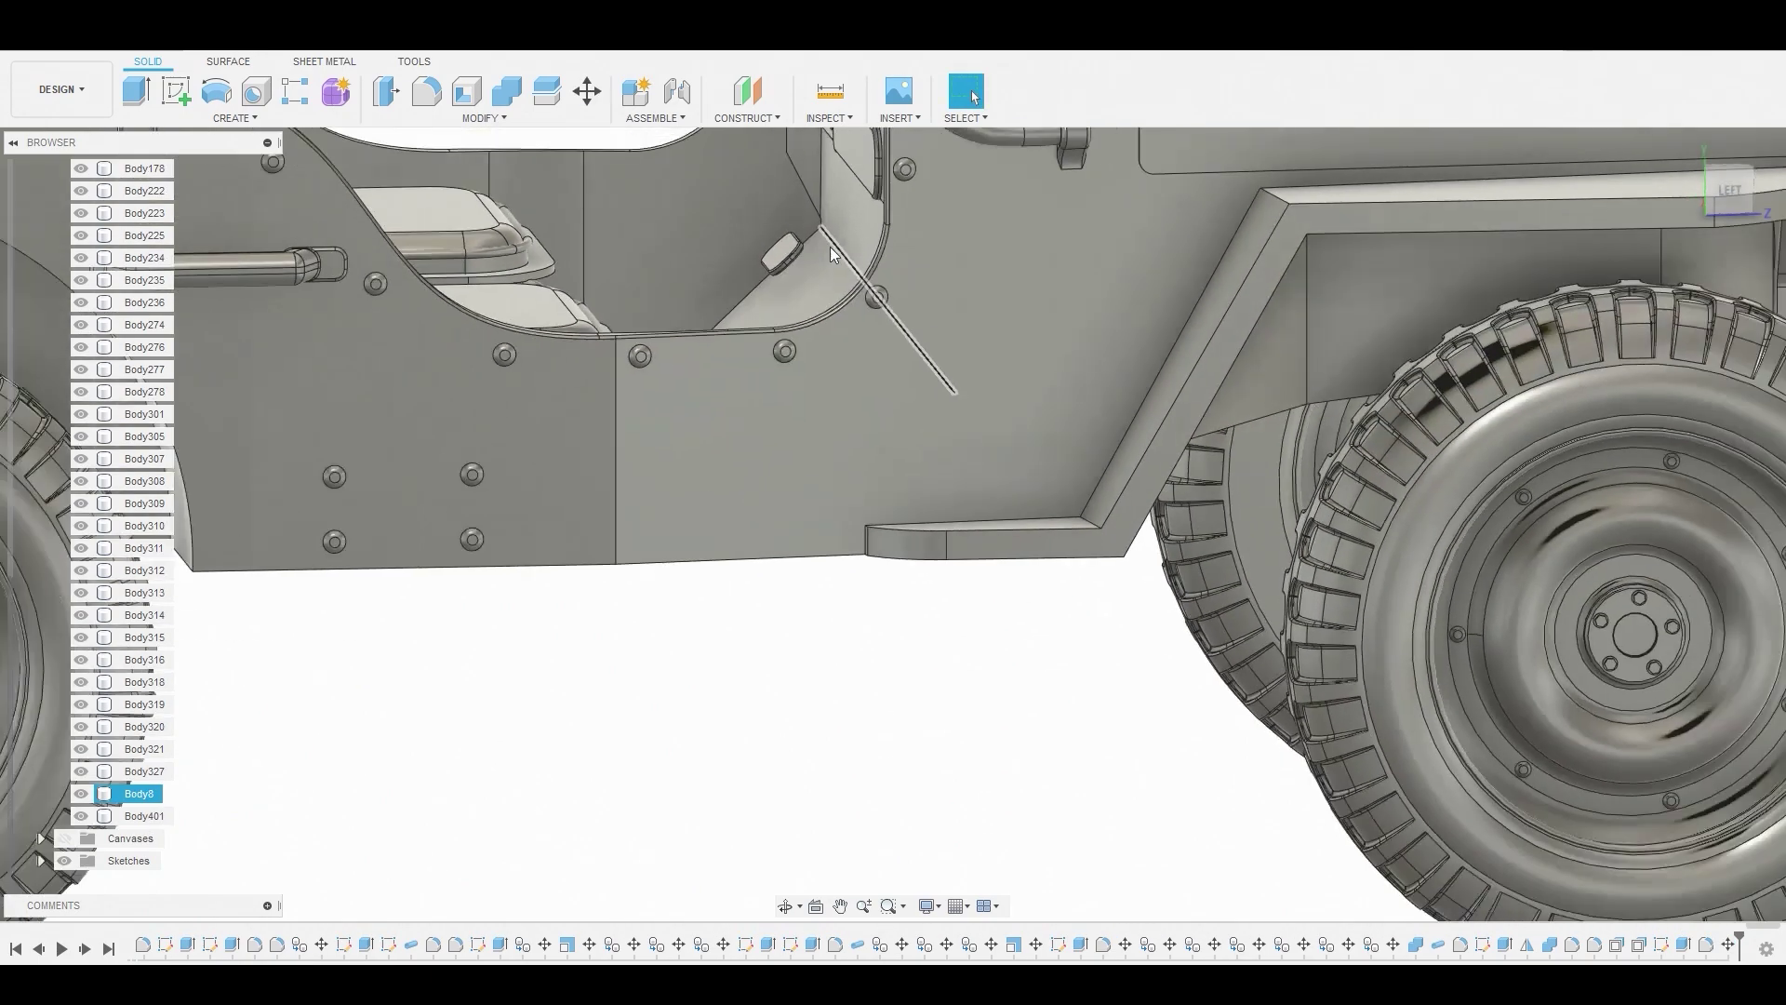
pyautogui.press('Escape')
pyautogui.click(802, 249)
pyautogui.scroll(5, 798, 256)
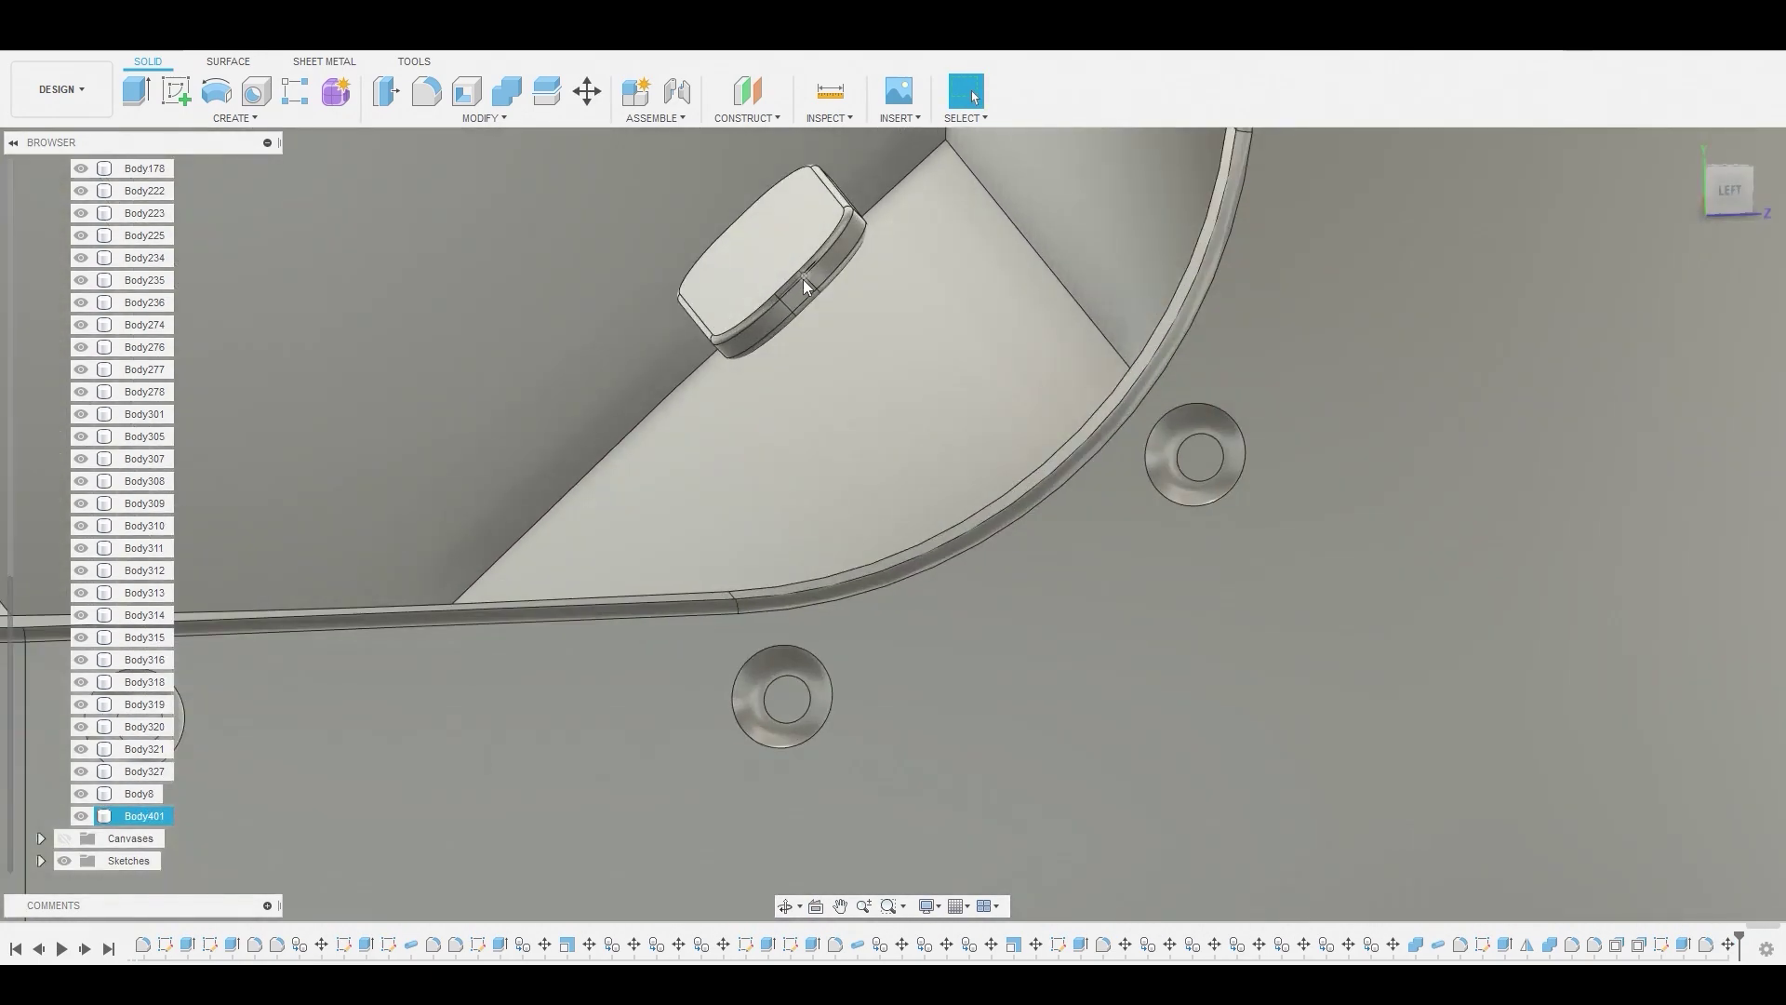
pyautogui.click(801, 296)
# Sketch a two-segment line path starting on the pedal face
pyautogui.click(180, 92)
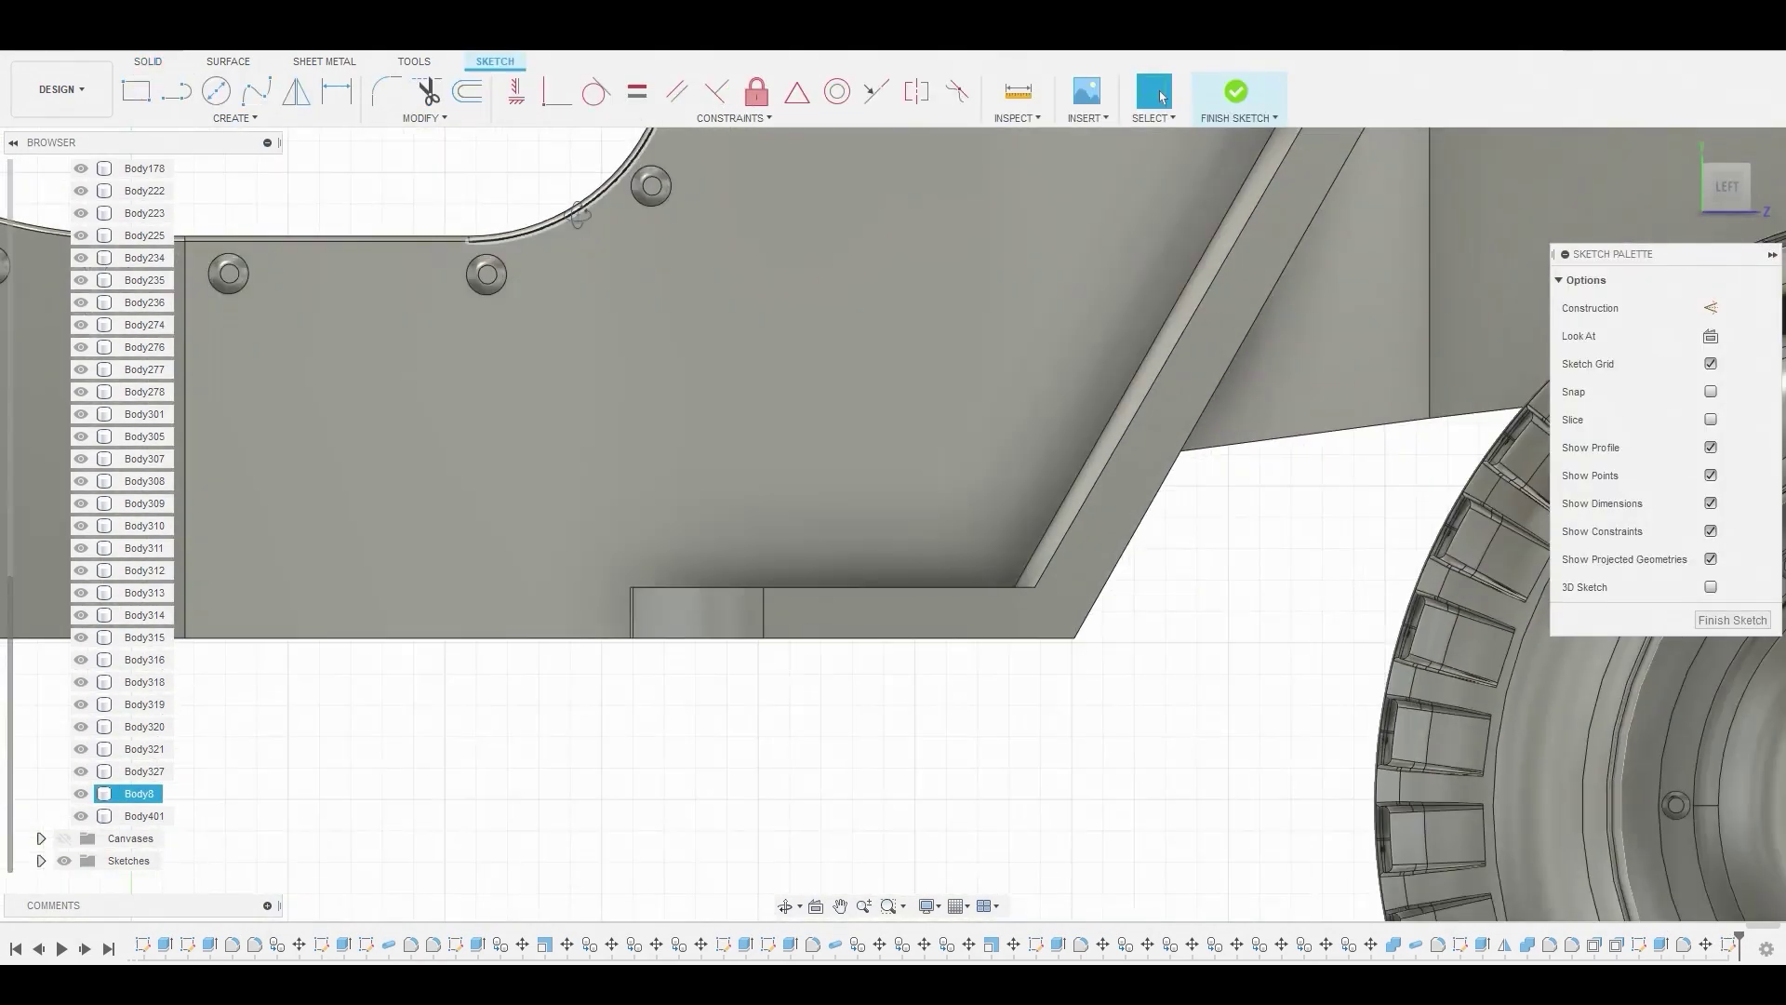
pyautogui.scroll(3, 702, 279)
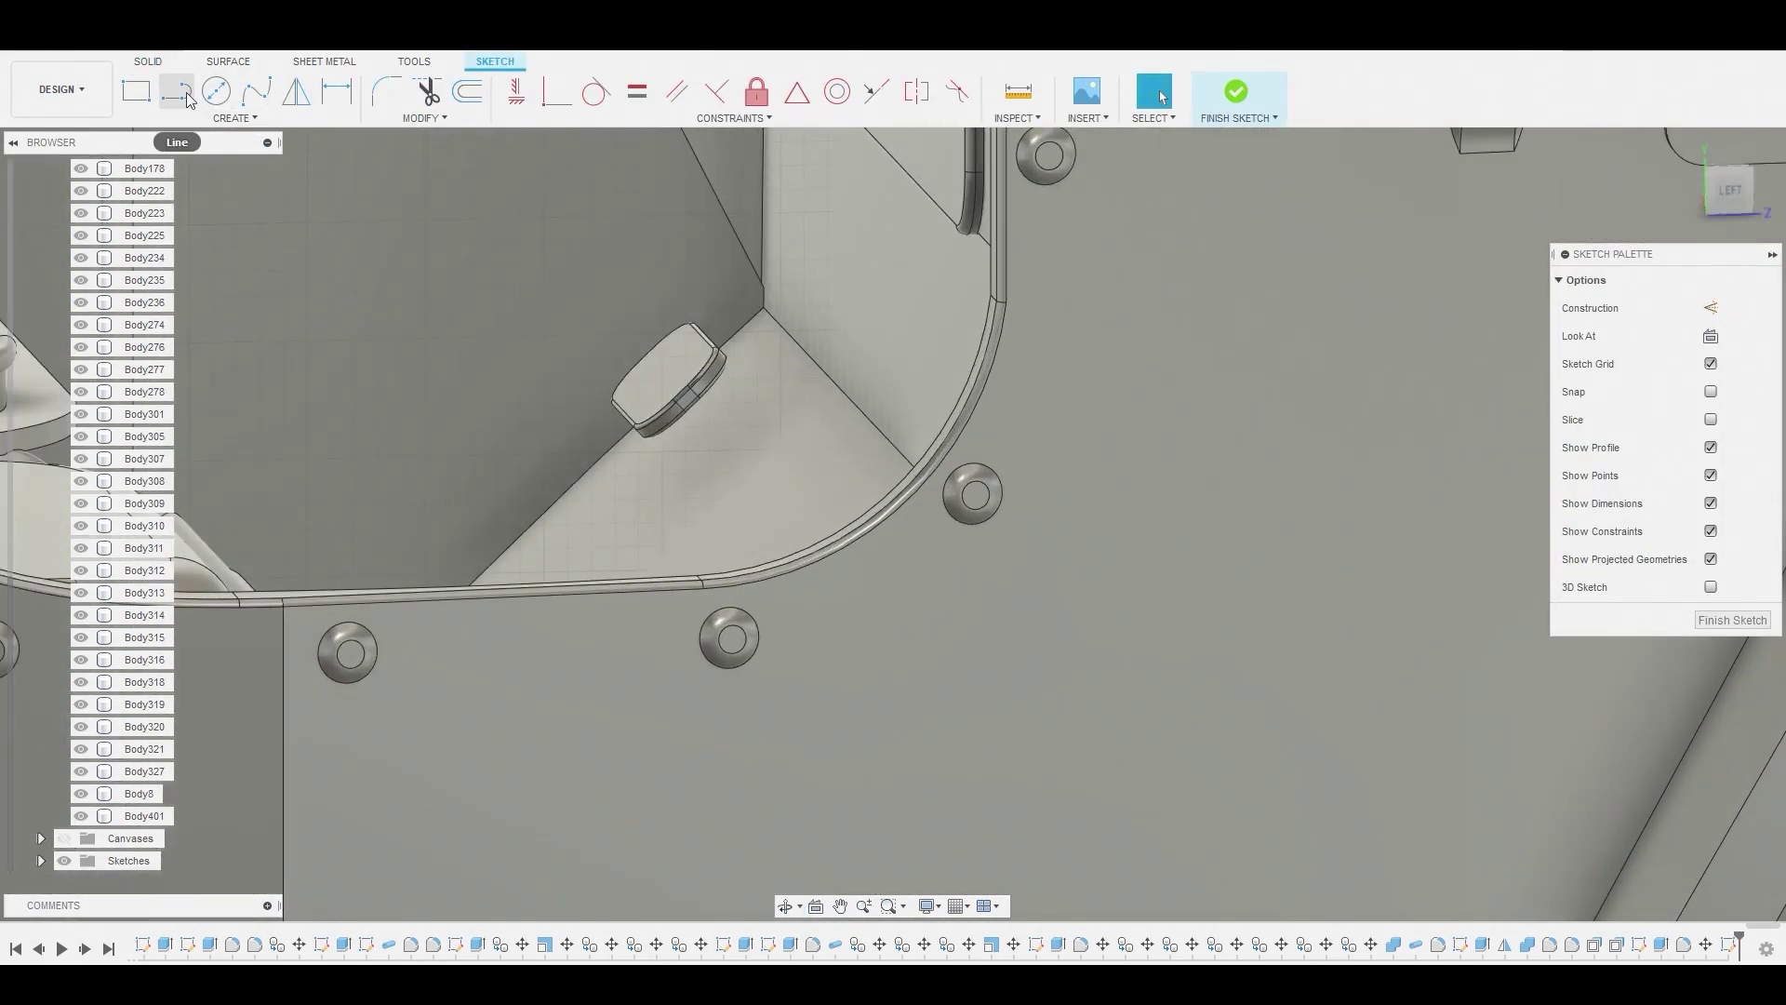
pyautogui.click(188, 101)
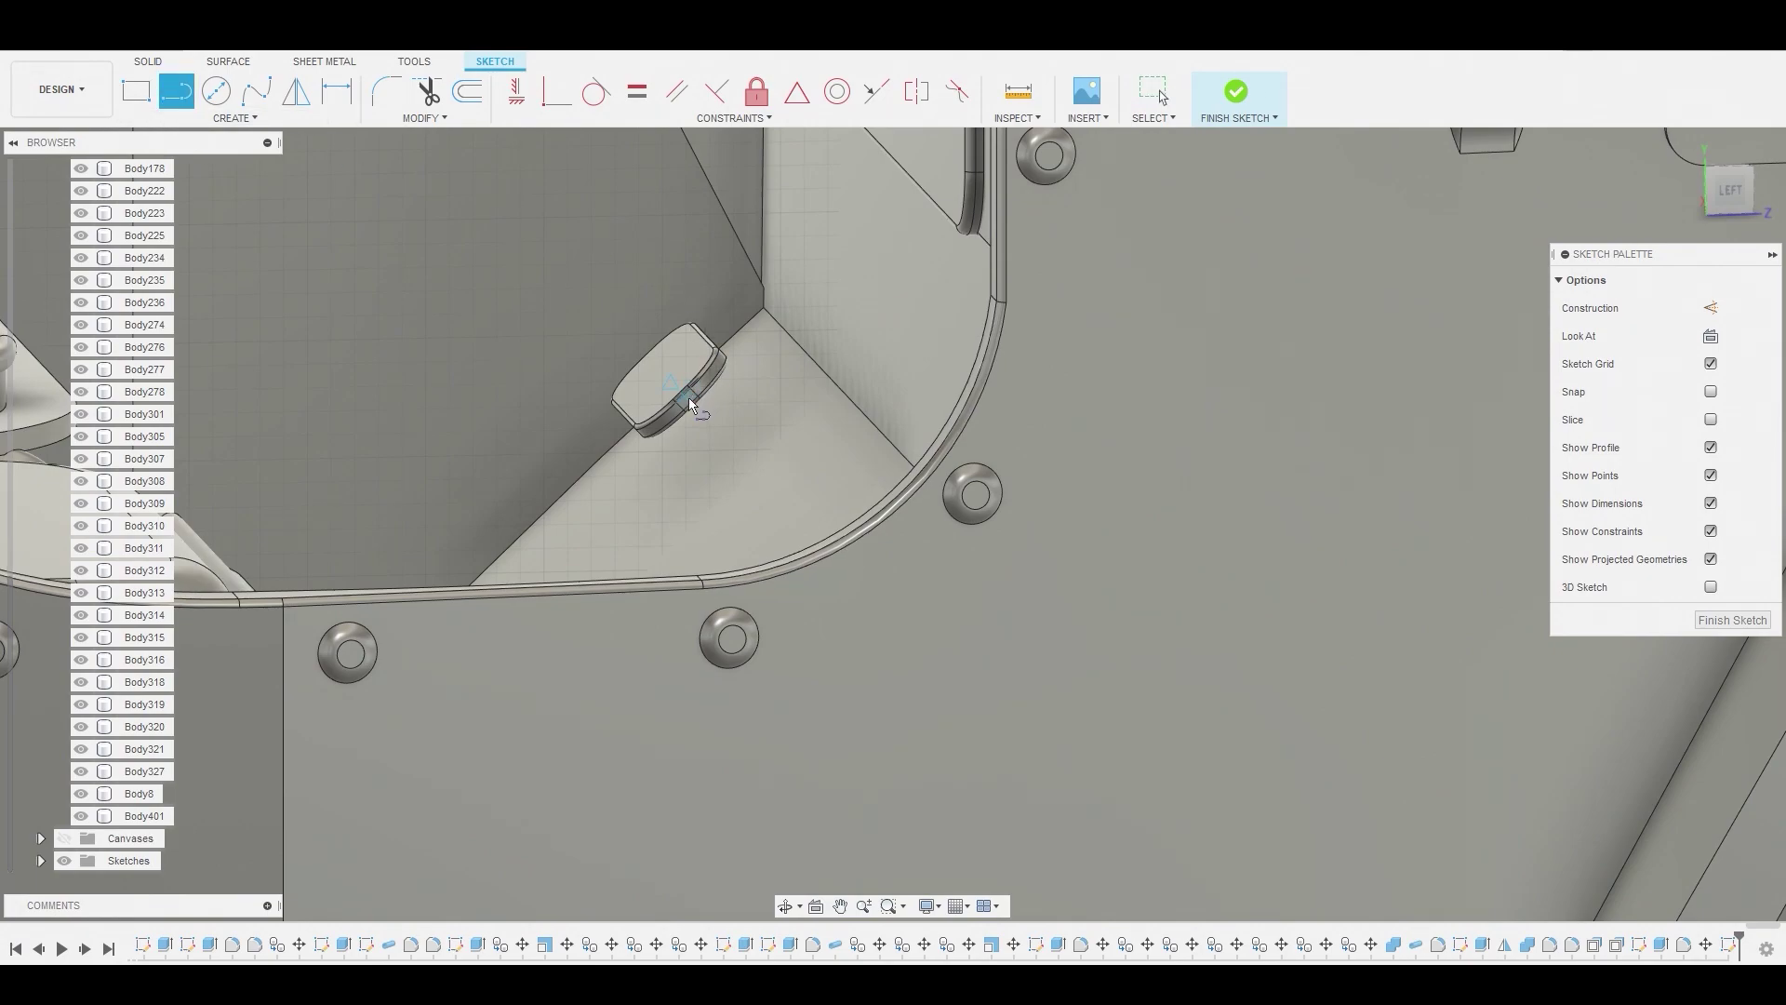
pyautogui.click(767, 293)
pyautogui.click(766, 284)
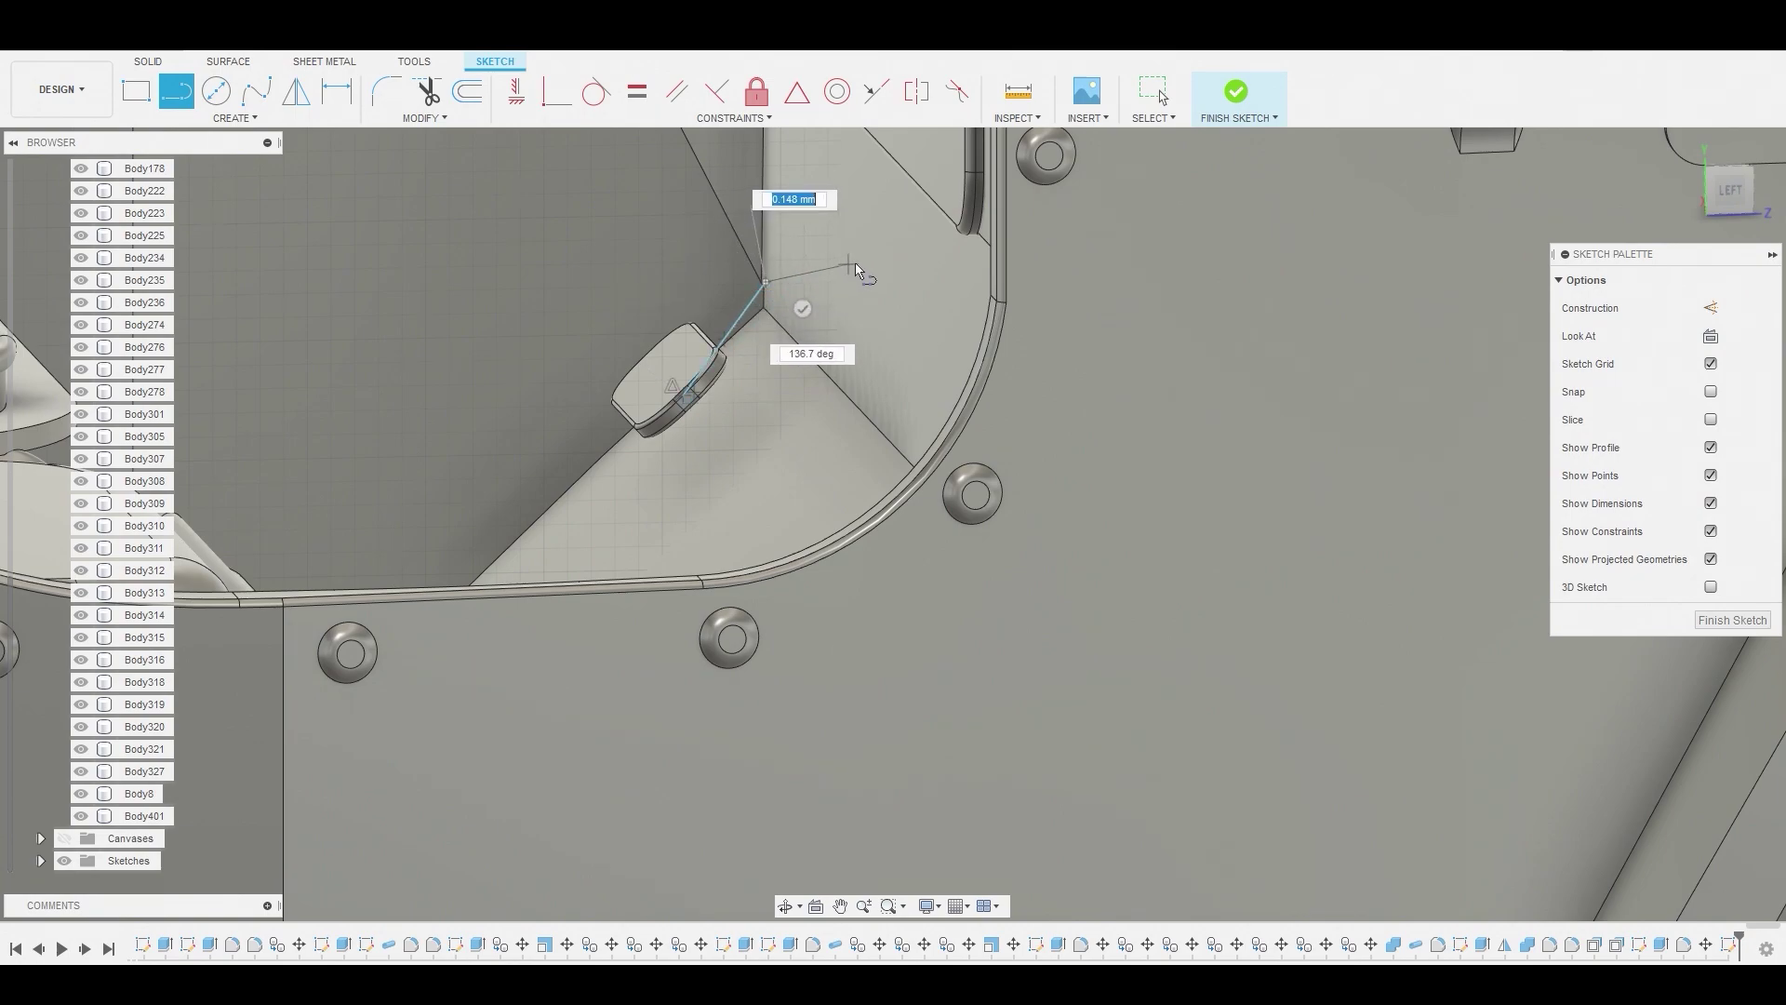
pyautogui.rightClick(823, 220)
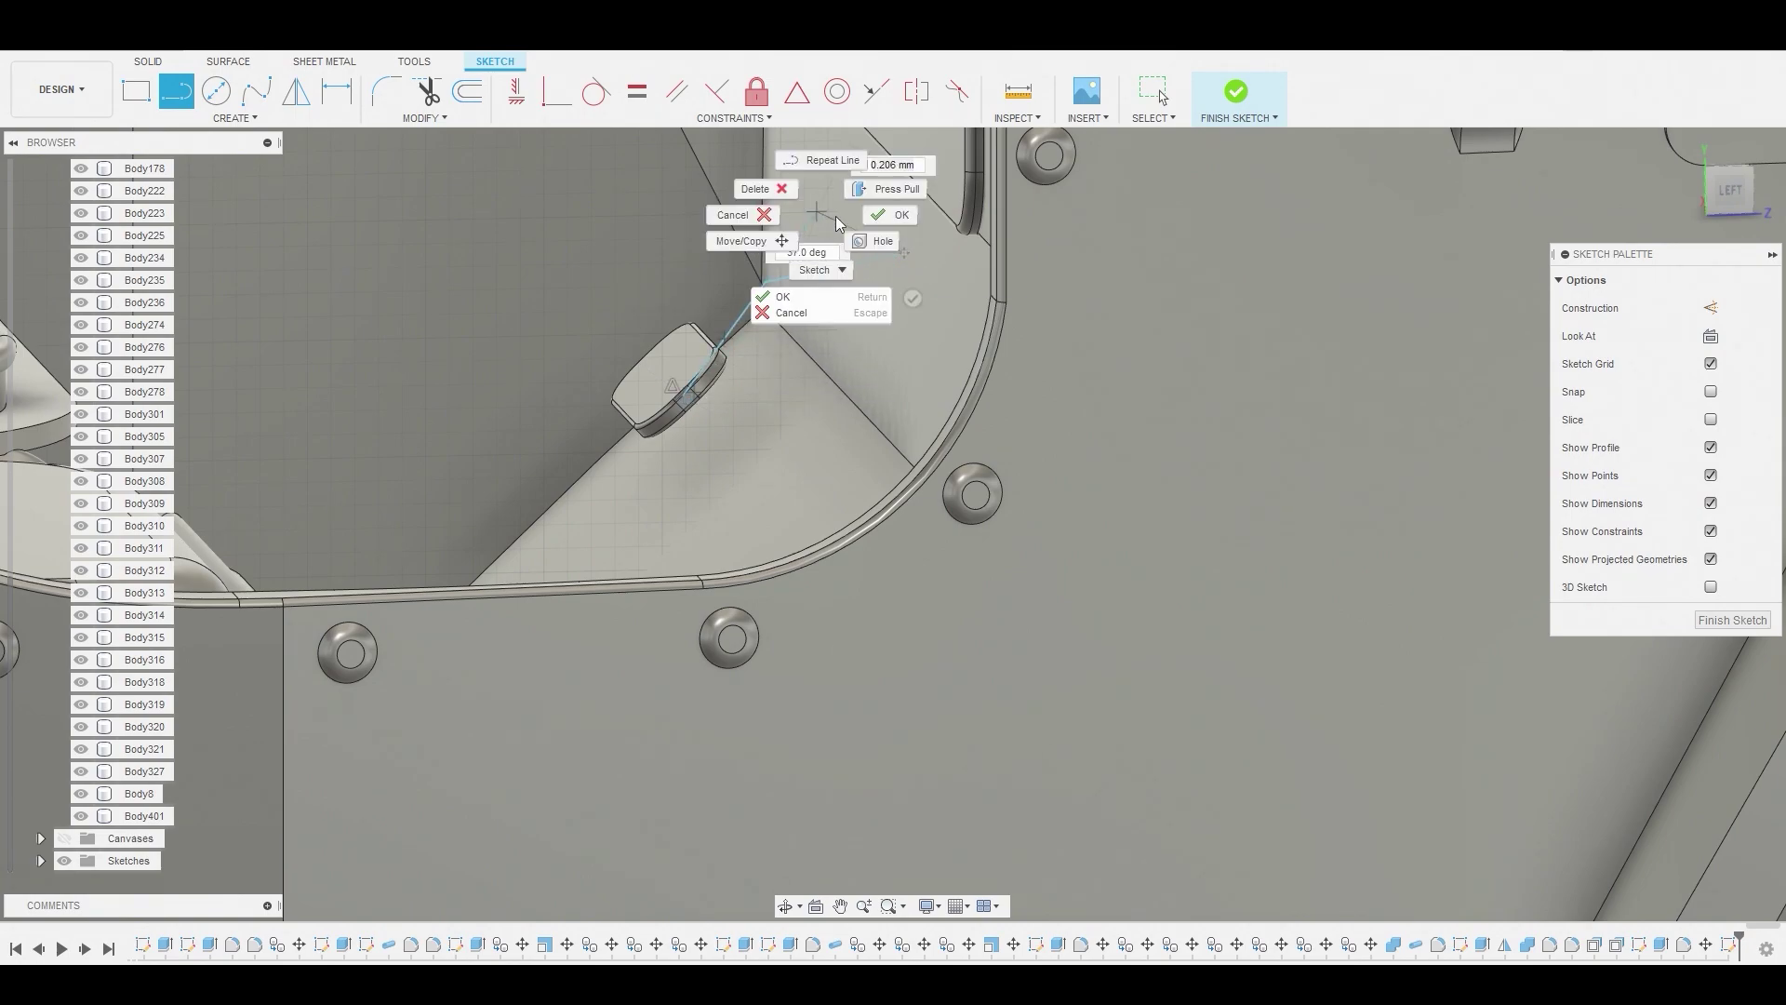
pyautogui.click(909, 239)
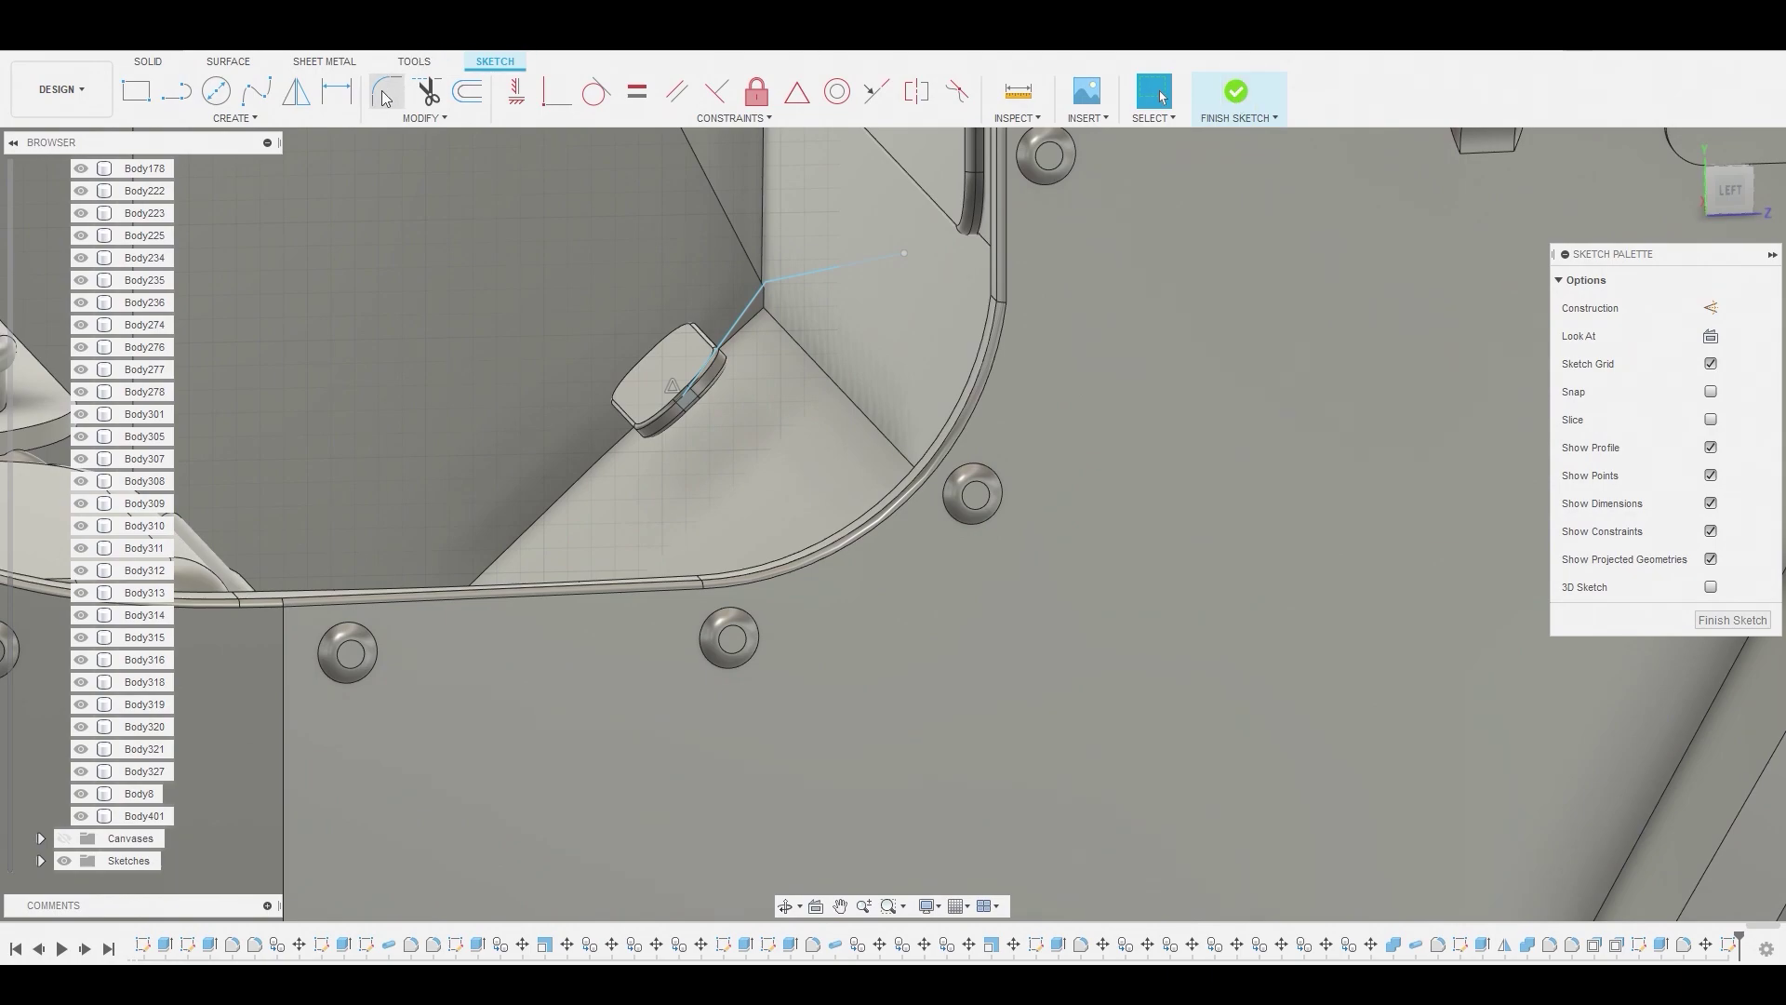
# Round the path's bend at 0.05 mm and finish the sketch
pyautogui.click(765, 283)
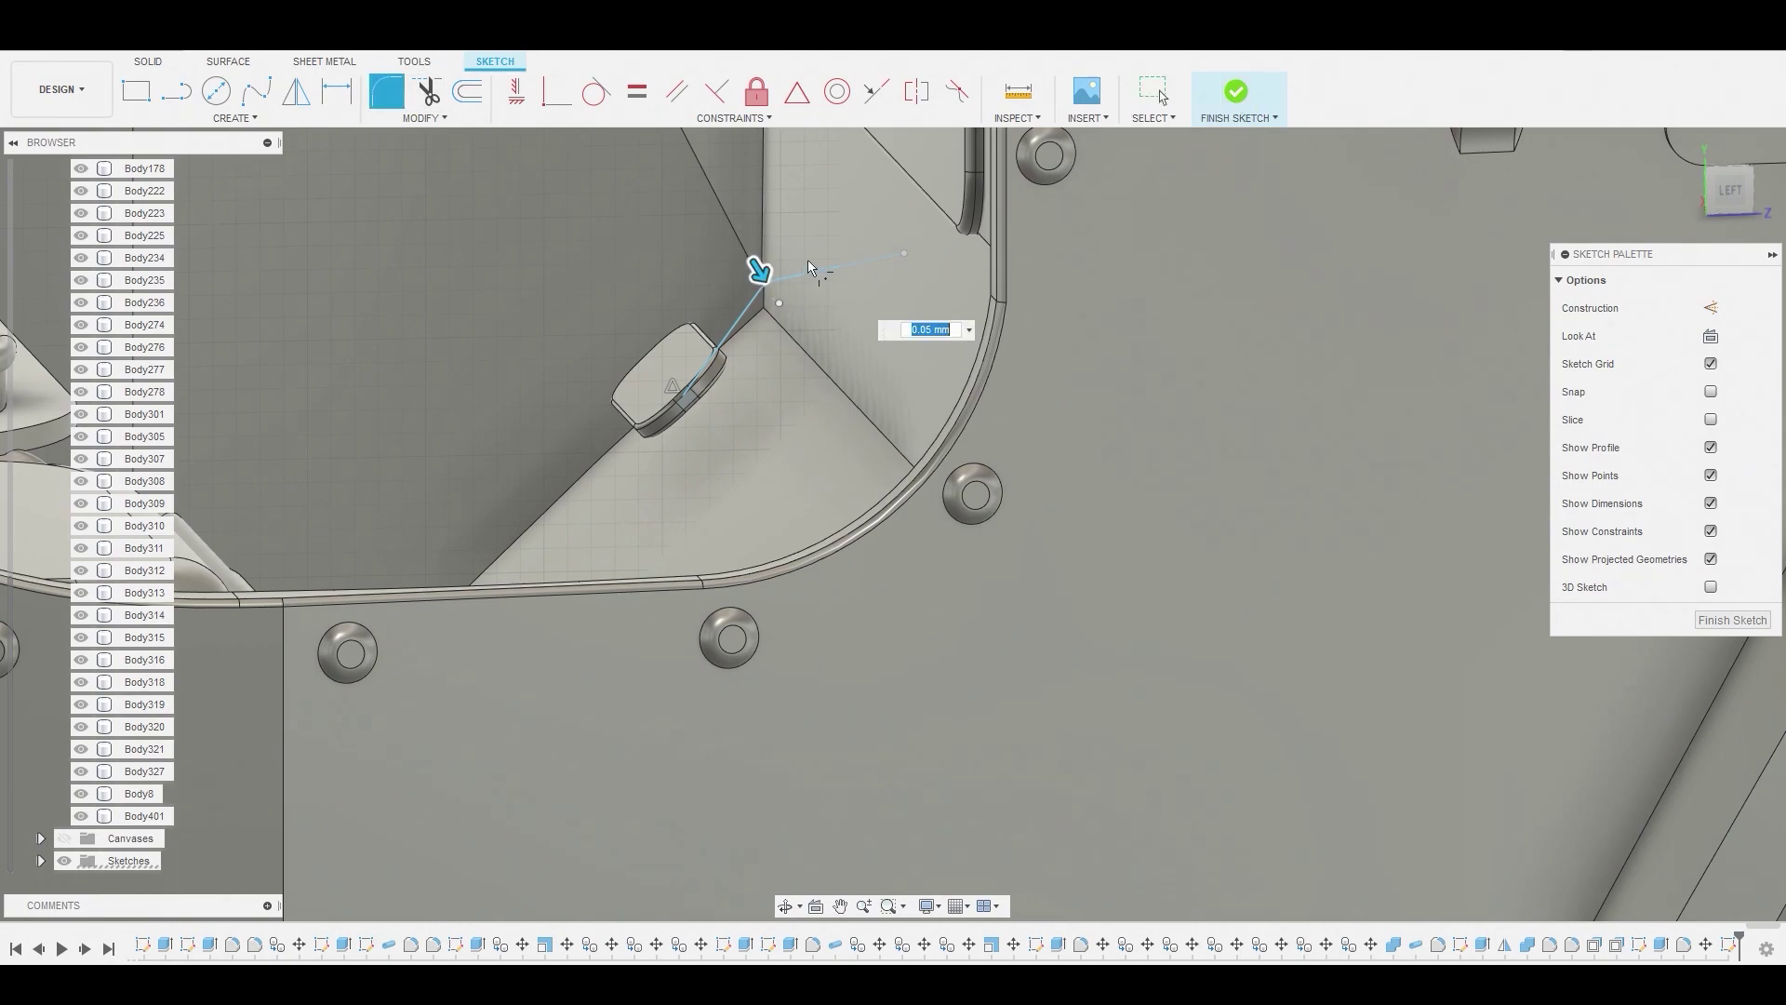
pyautogui.rightClick(812, 263)
pyautogui.click(877, 263)
pyautogui.click(1222, 91)
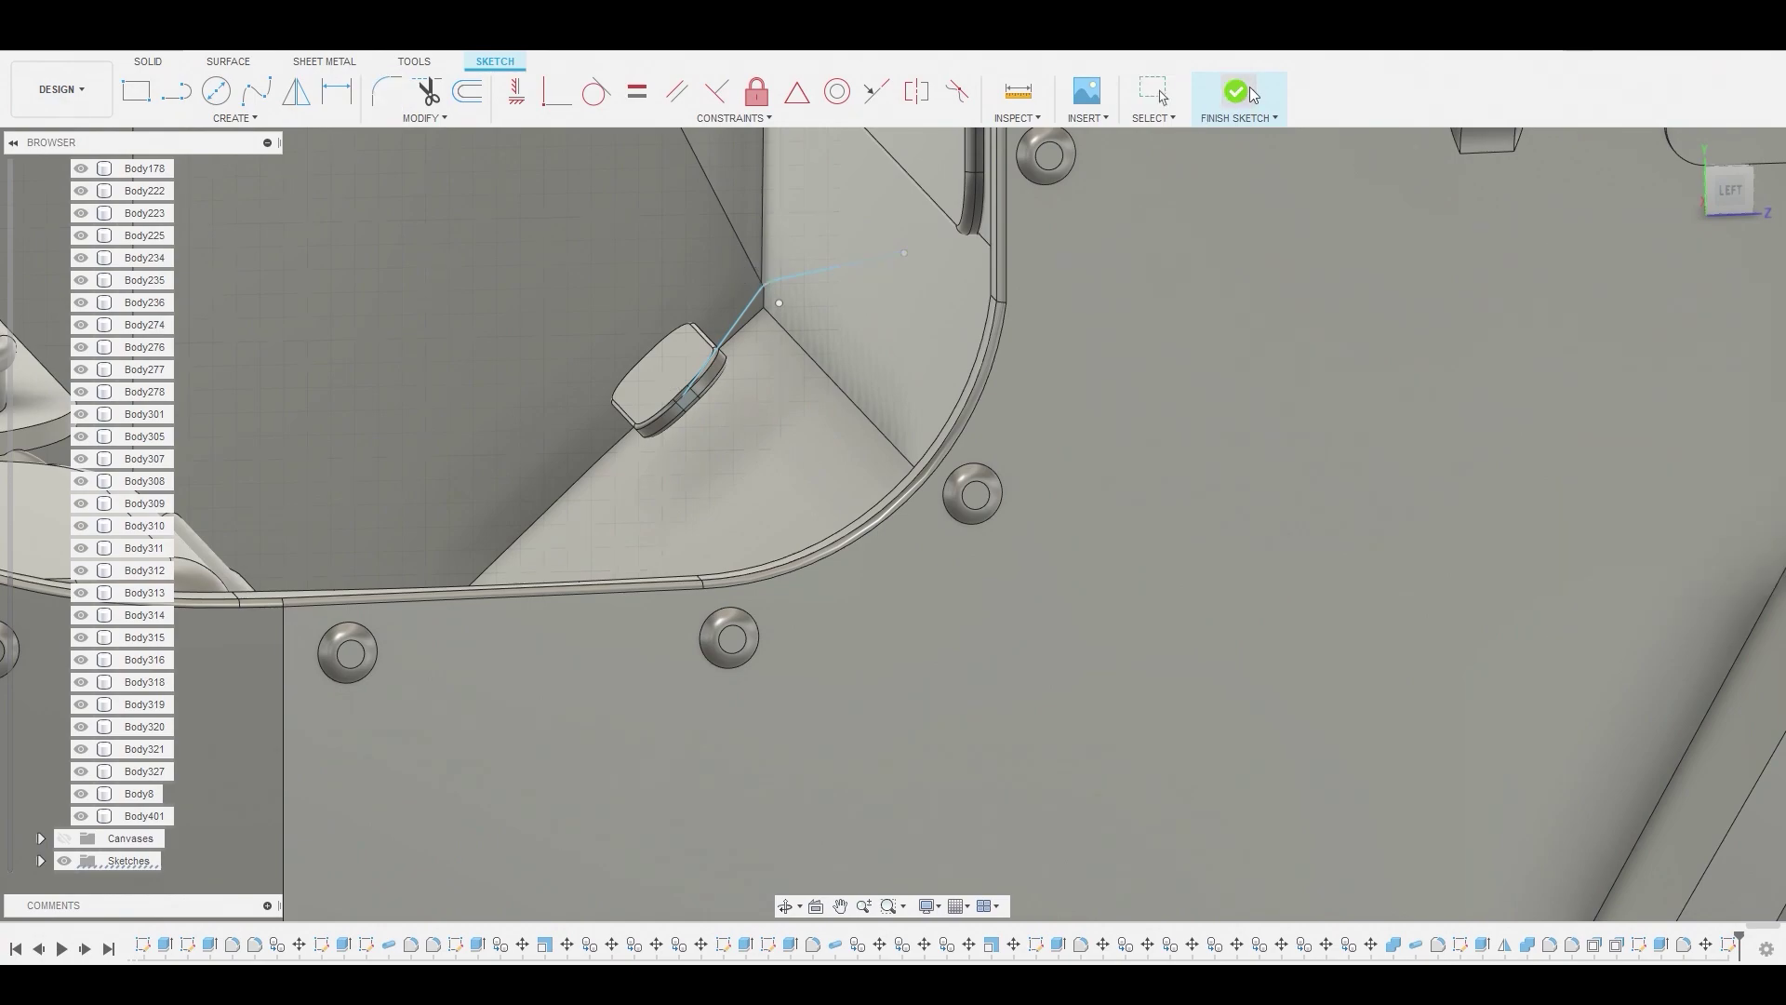
pyautogui.click(204, 117)
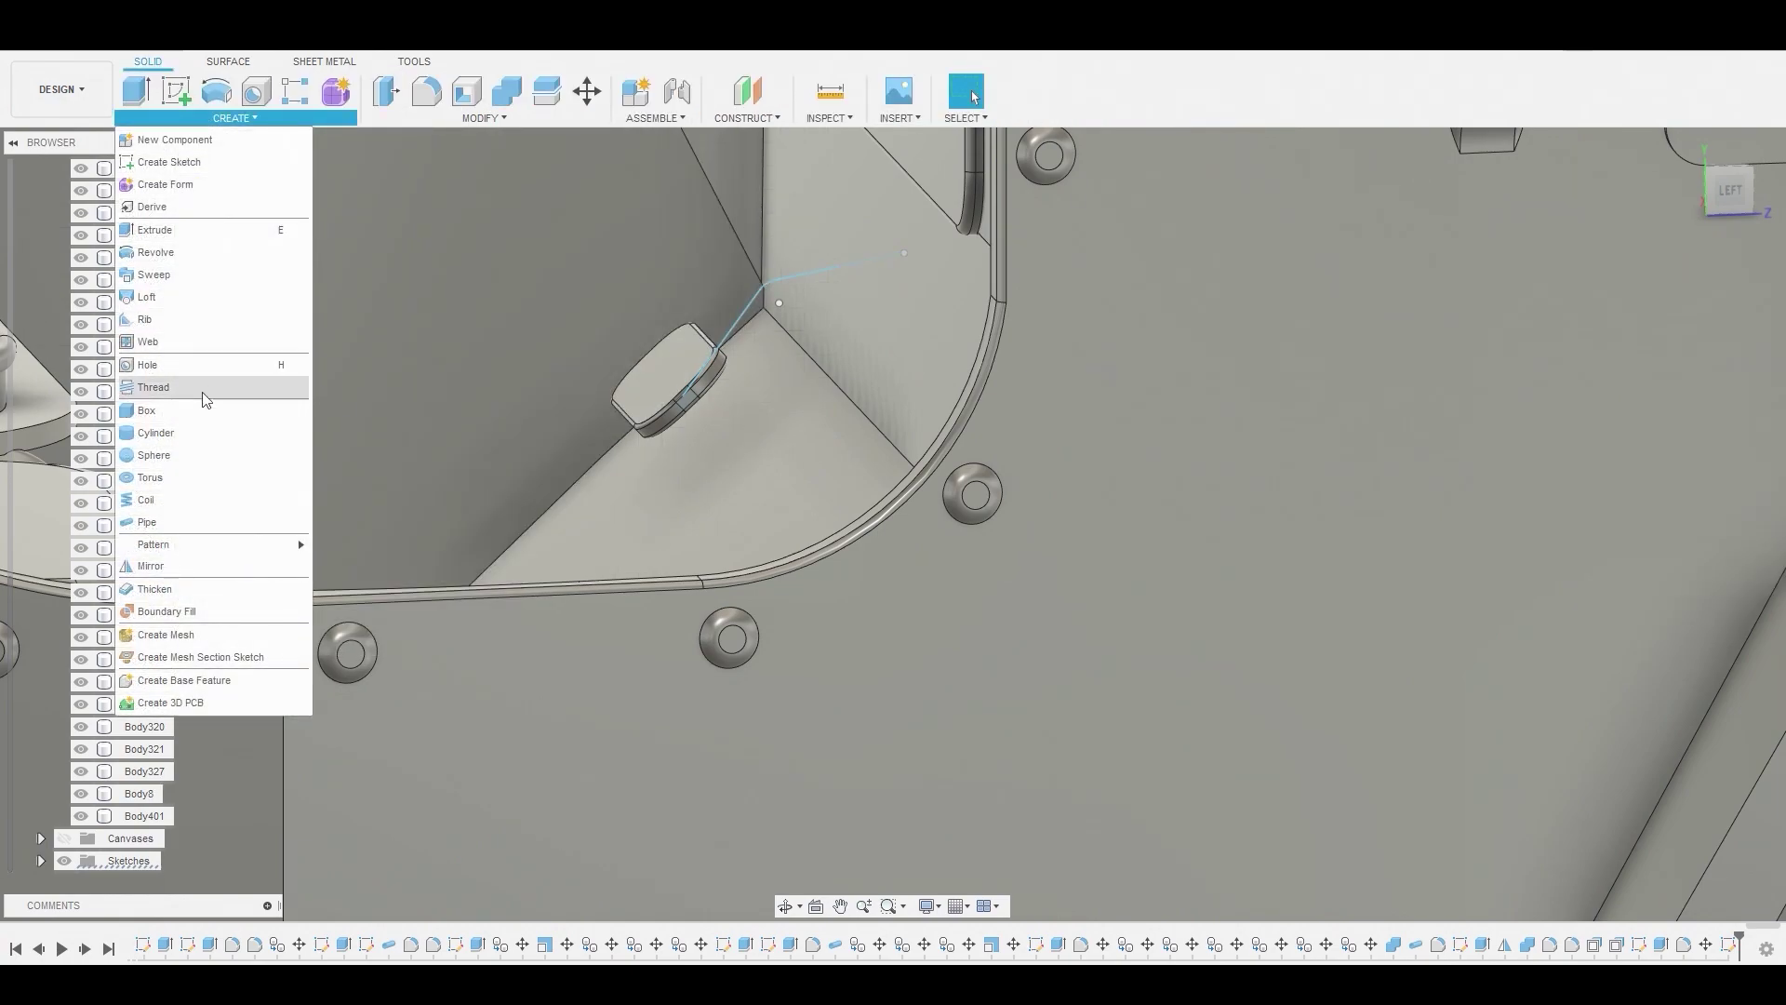
# Sweep a thin 0.039 mm pipe along the bent path as new body Body402
pyautogui.click(251, 522)
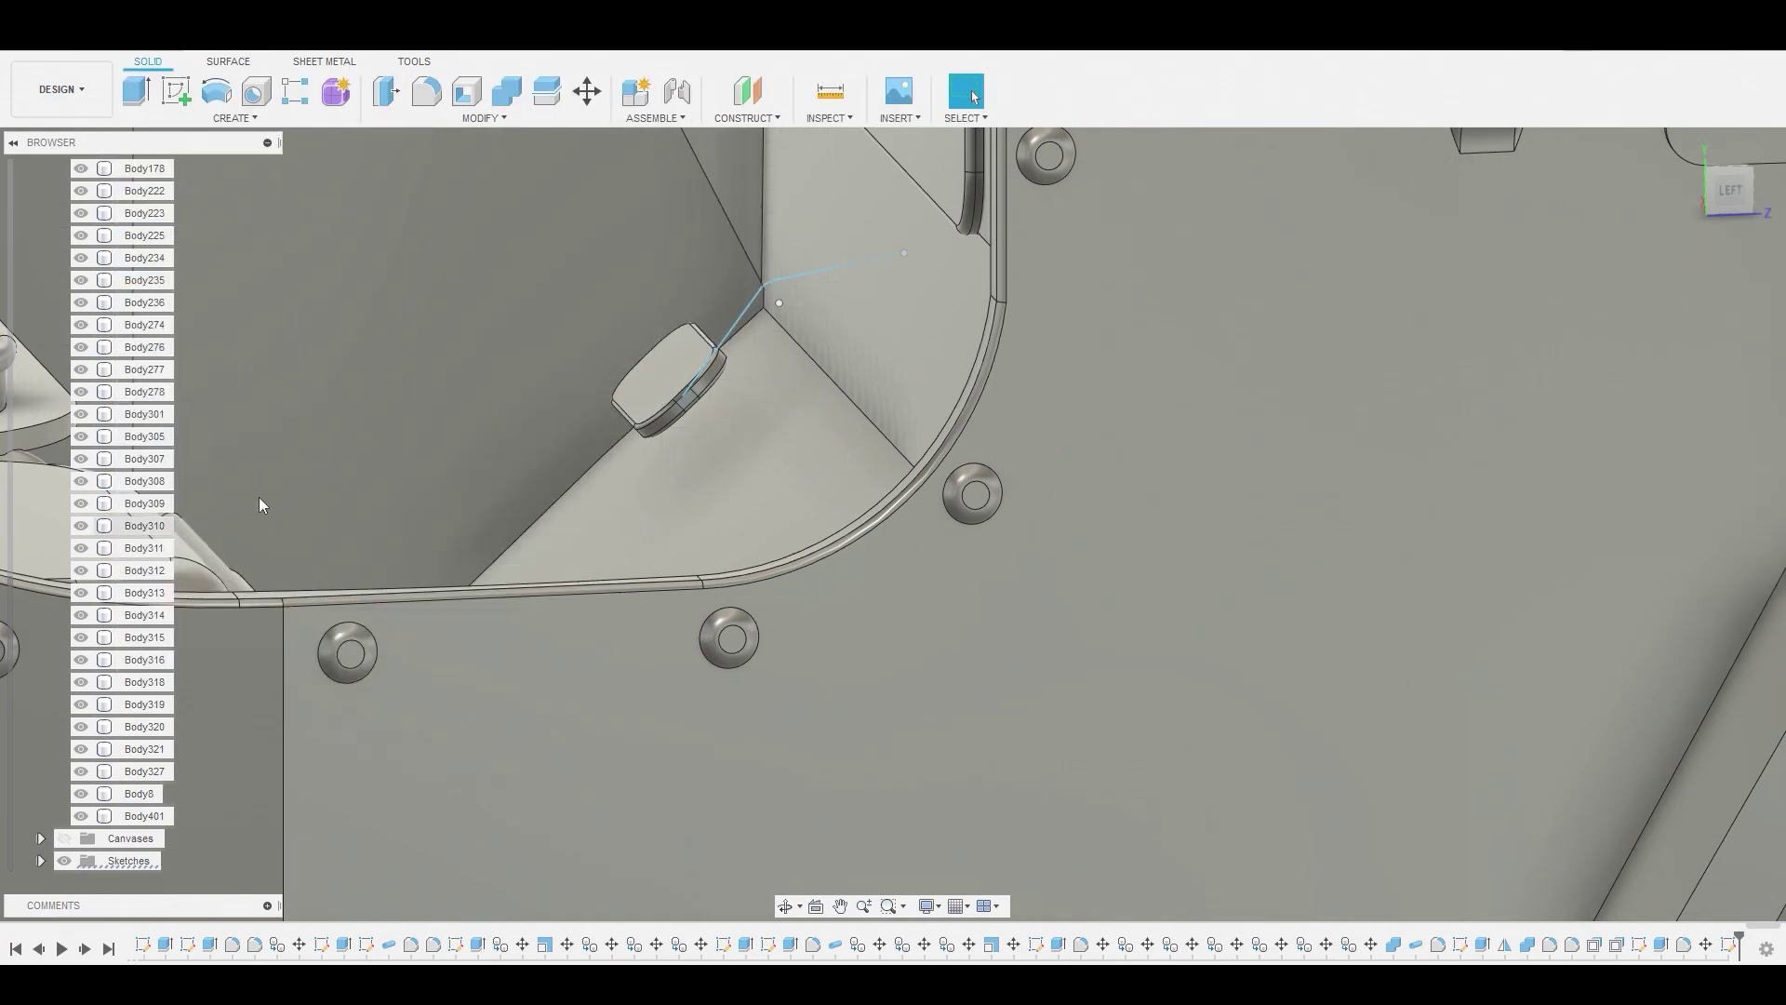
pyautogui.click(734, 319)
pyautogui.keyDown('shift'); pyautogui.moveTo(734, 318); pyautogui.dragTo(1046, 476, button='middle'); pyautogui.keyUp('shift')
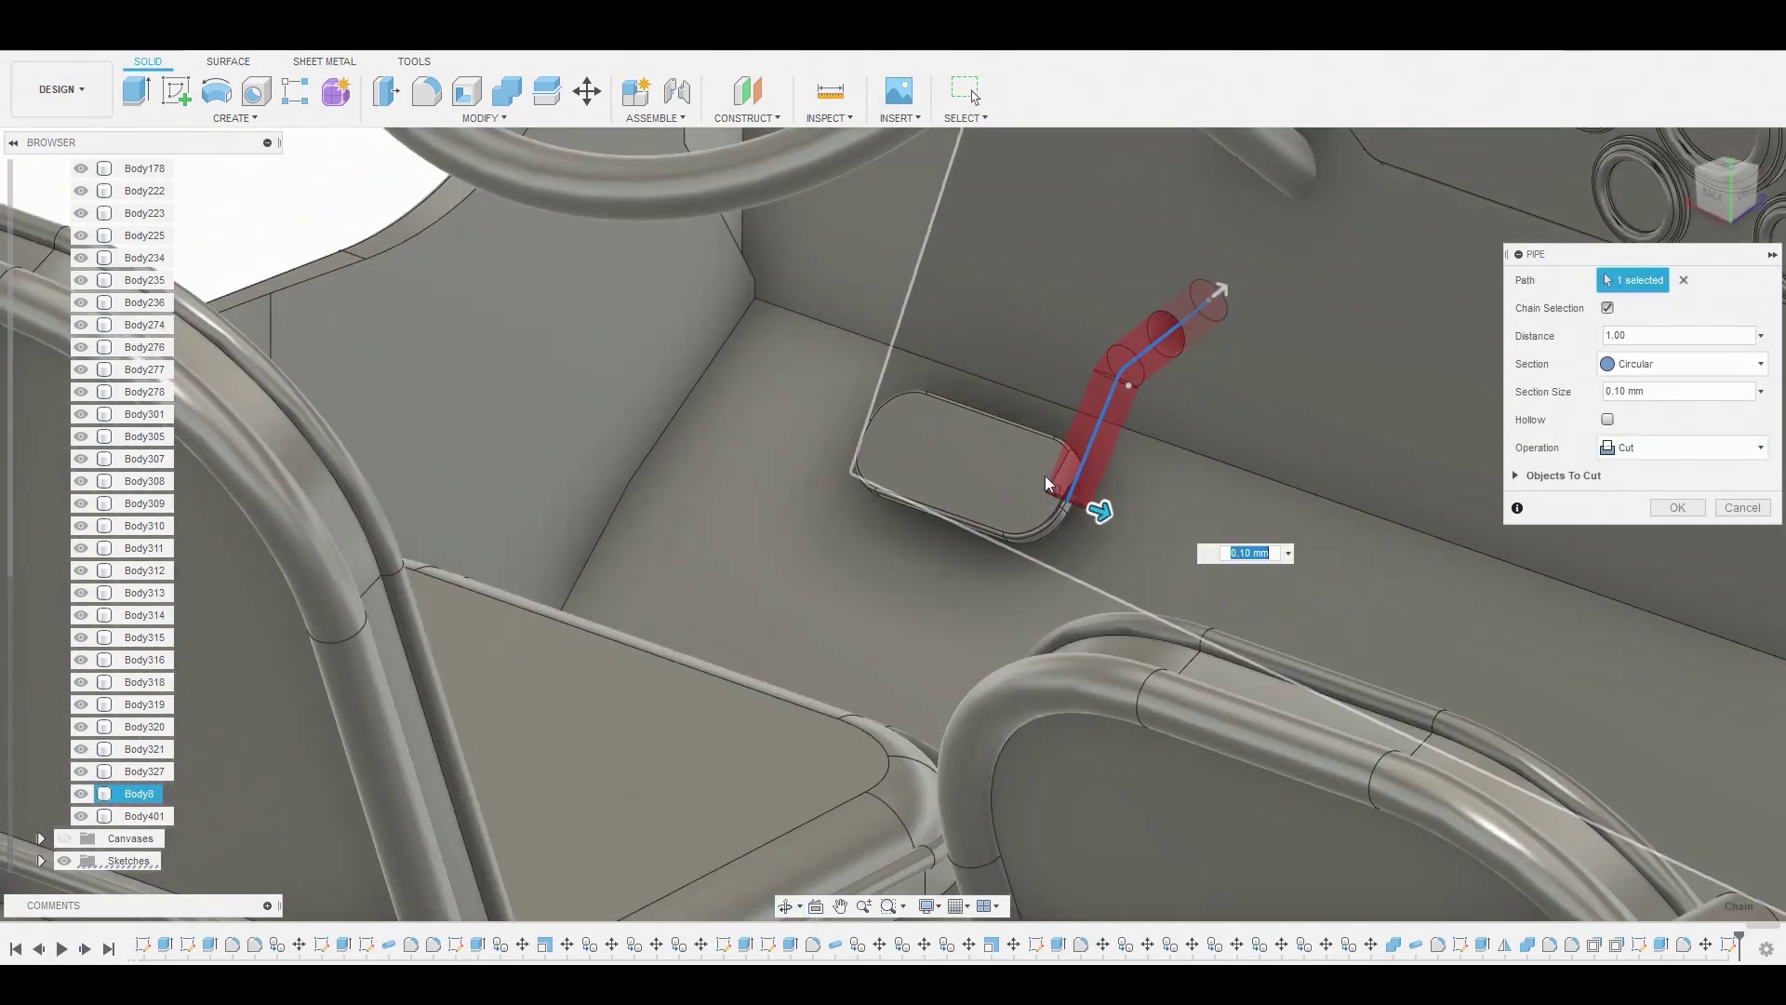
pyautogui.moveTo(1099, 510); pyautogui.dragTo(1096, 503)
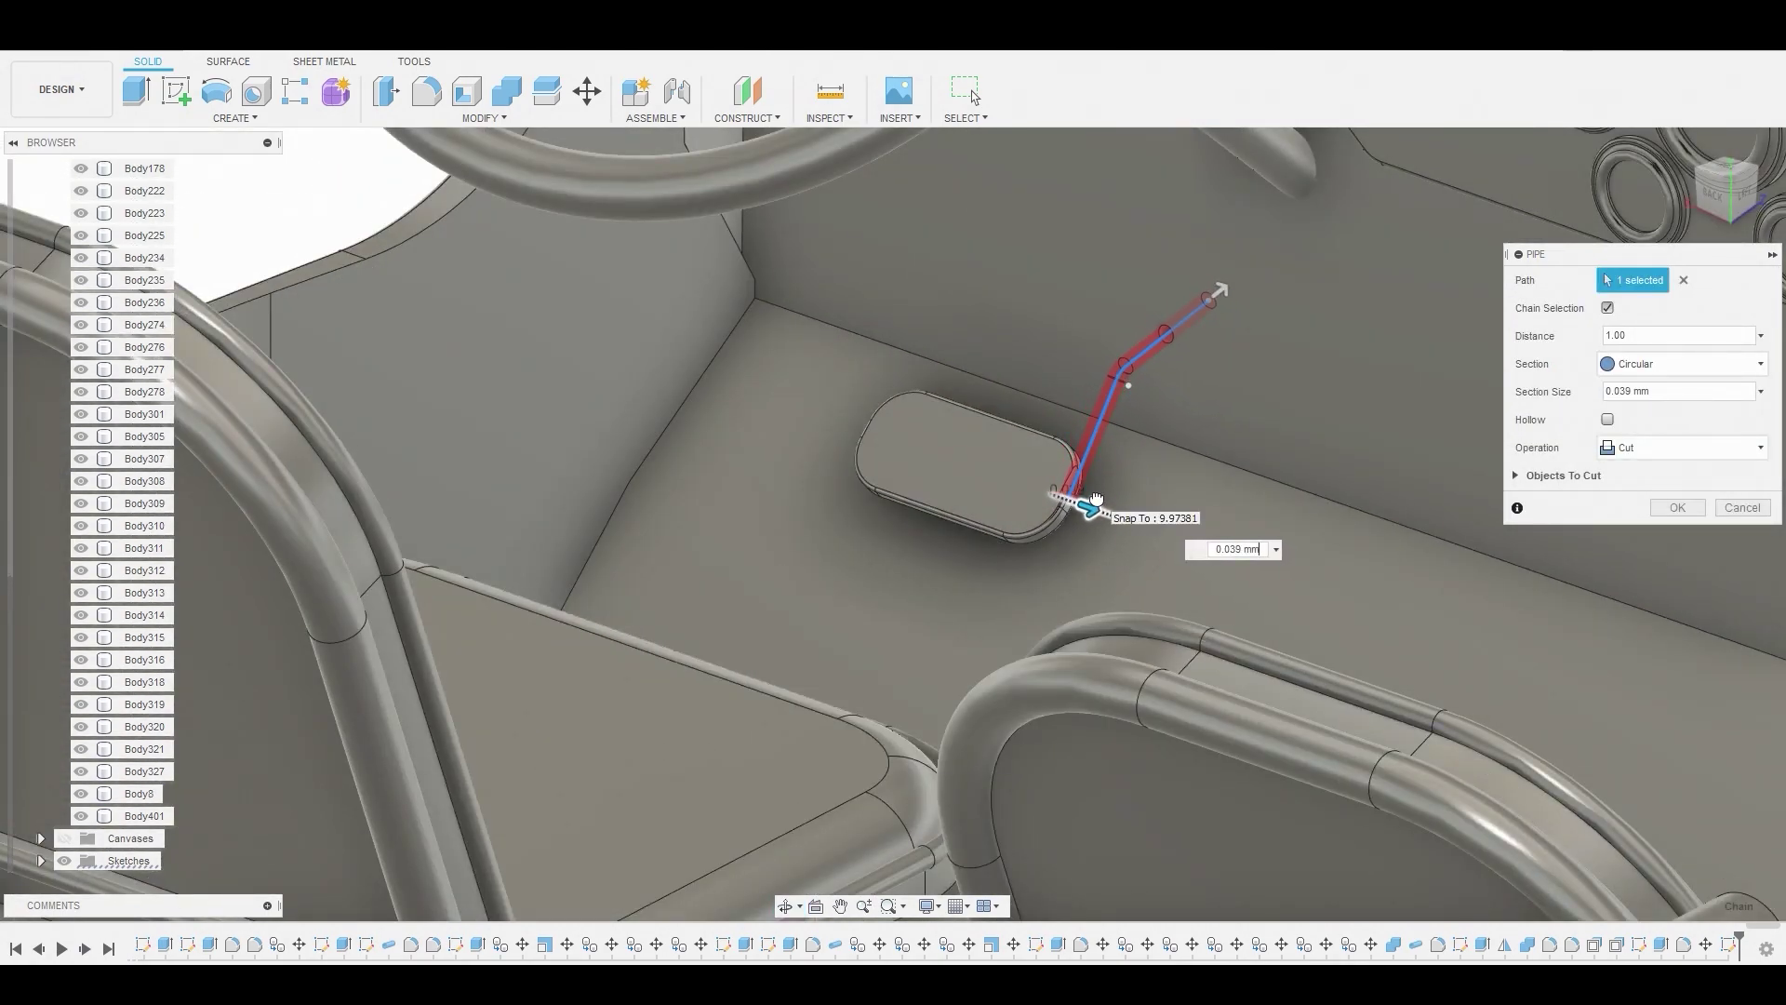
pyautogui.click(1612, 448)
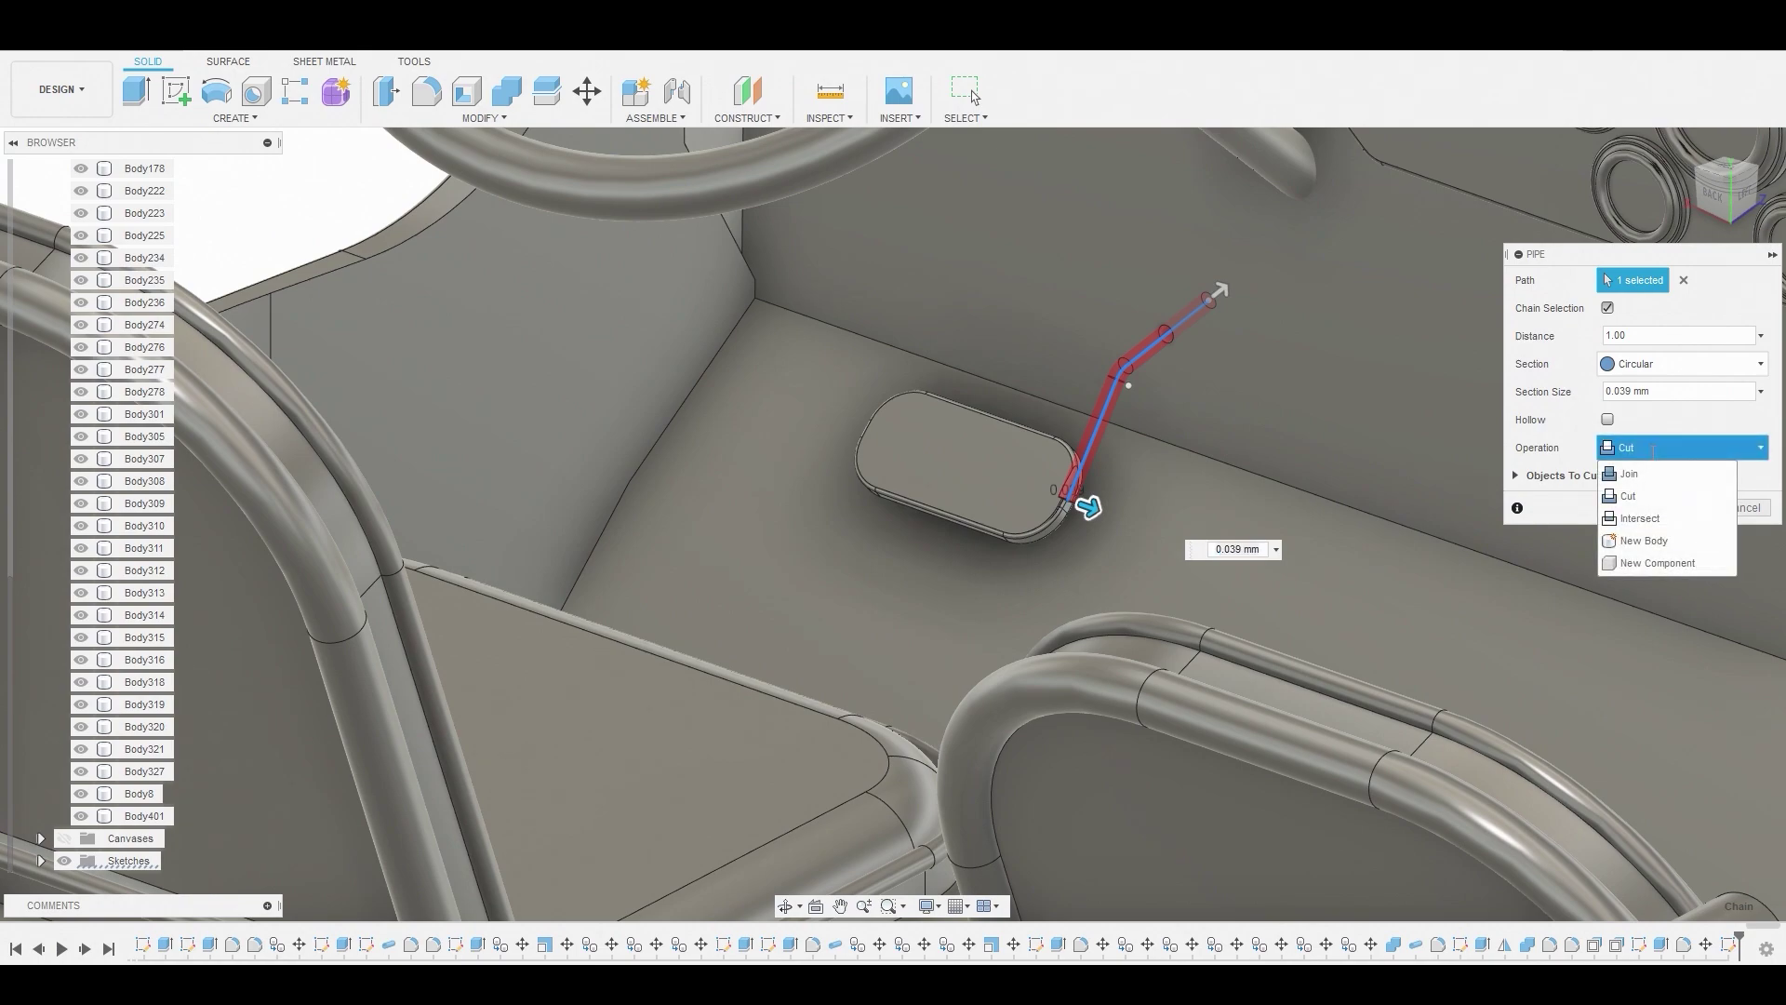
pyautogui.click(1670, 518)
pyautogui.click(1681, 480)
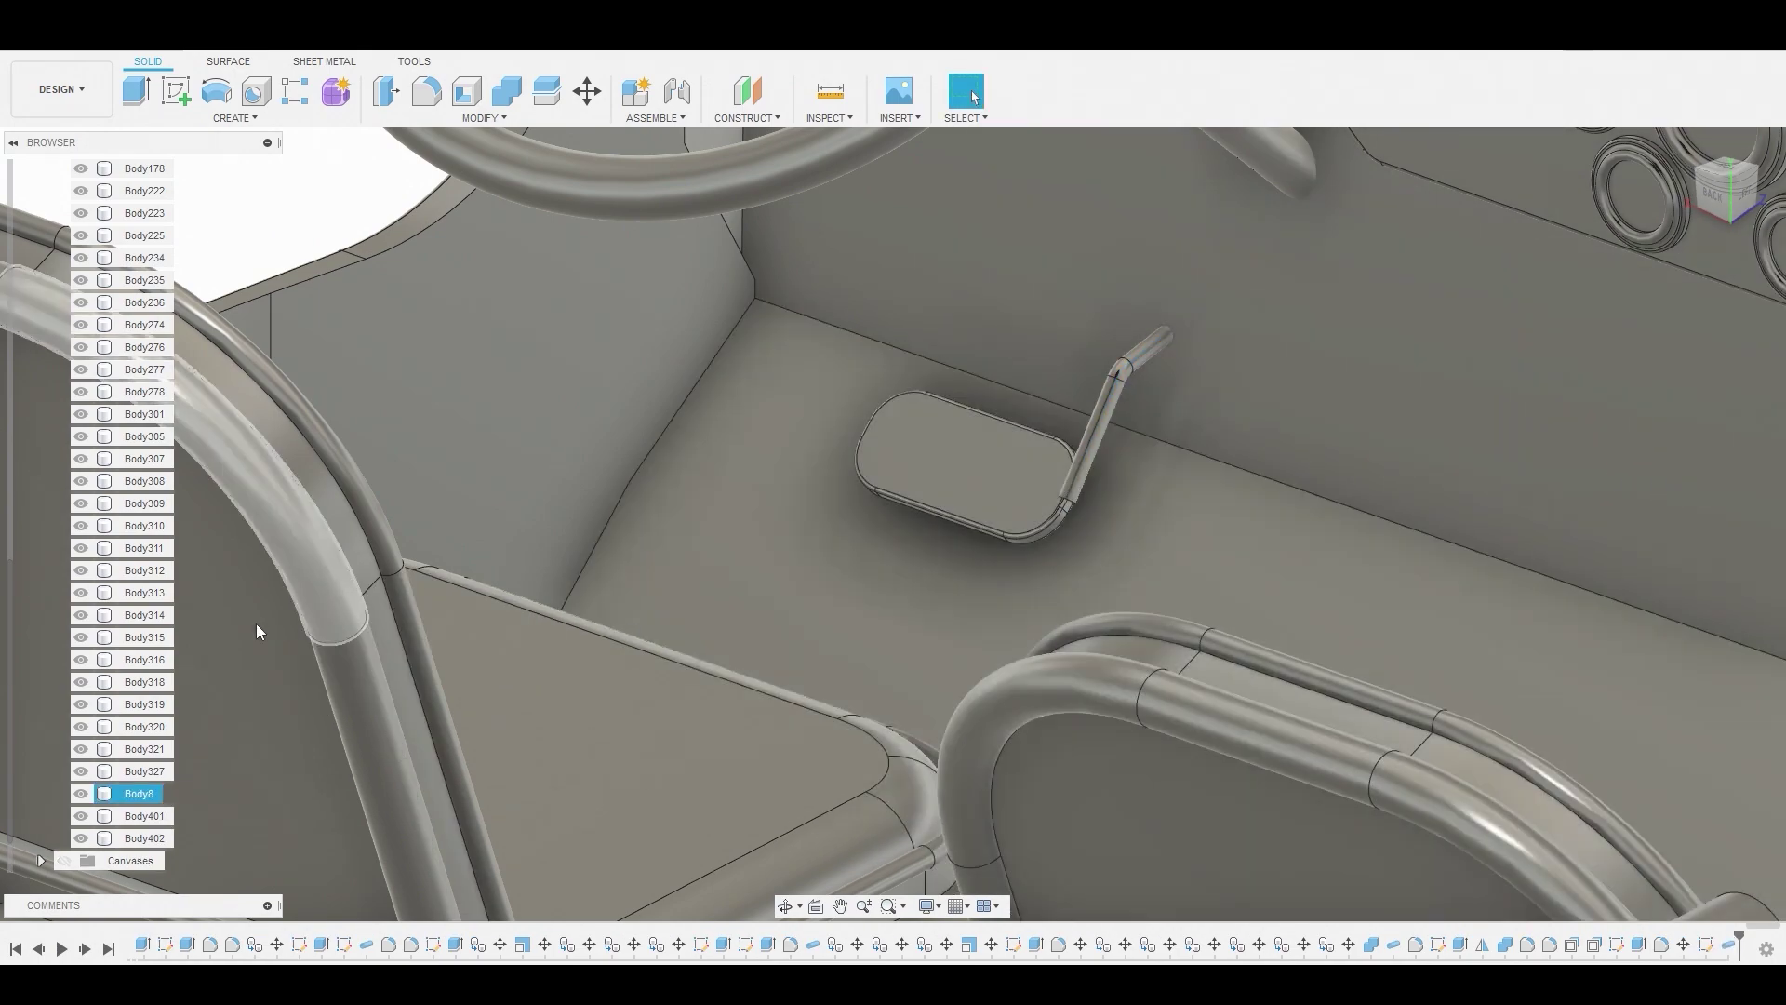
# Move lever Body402 0.044 mm in Y and 0.07 mm in Z toward the pedal pad
pyautogui.rightClick(135, 842)
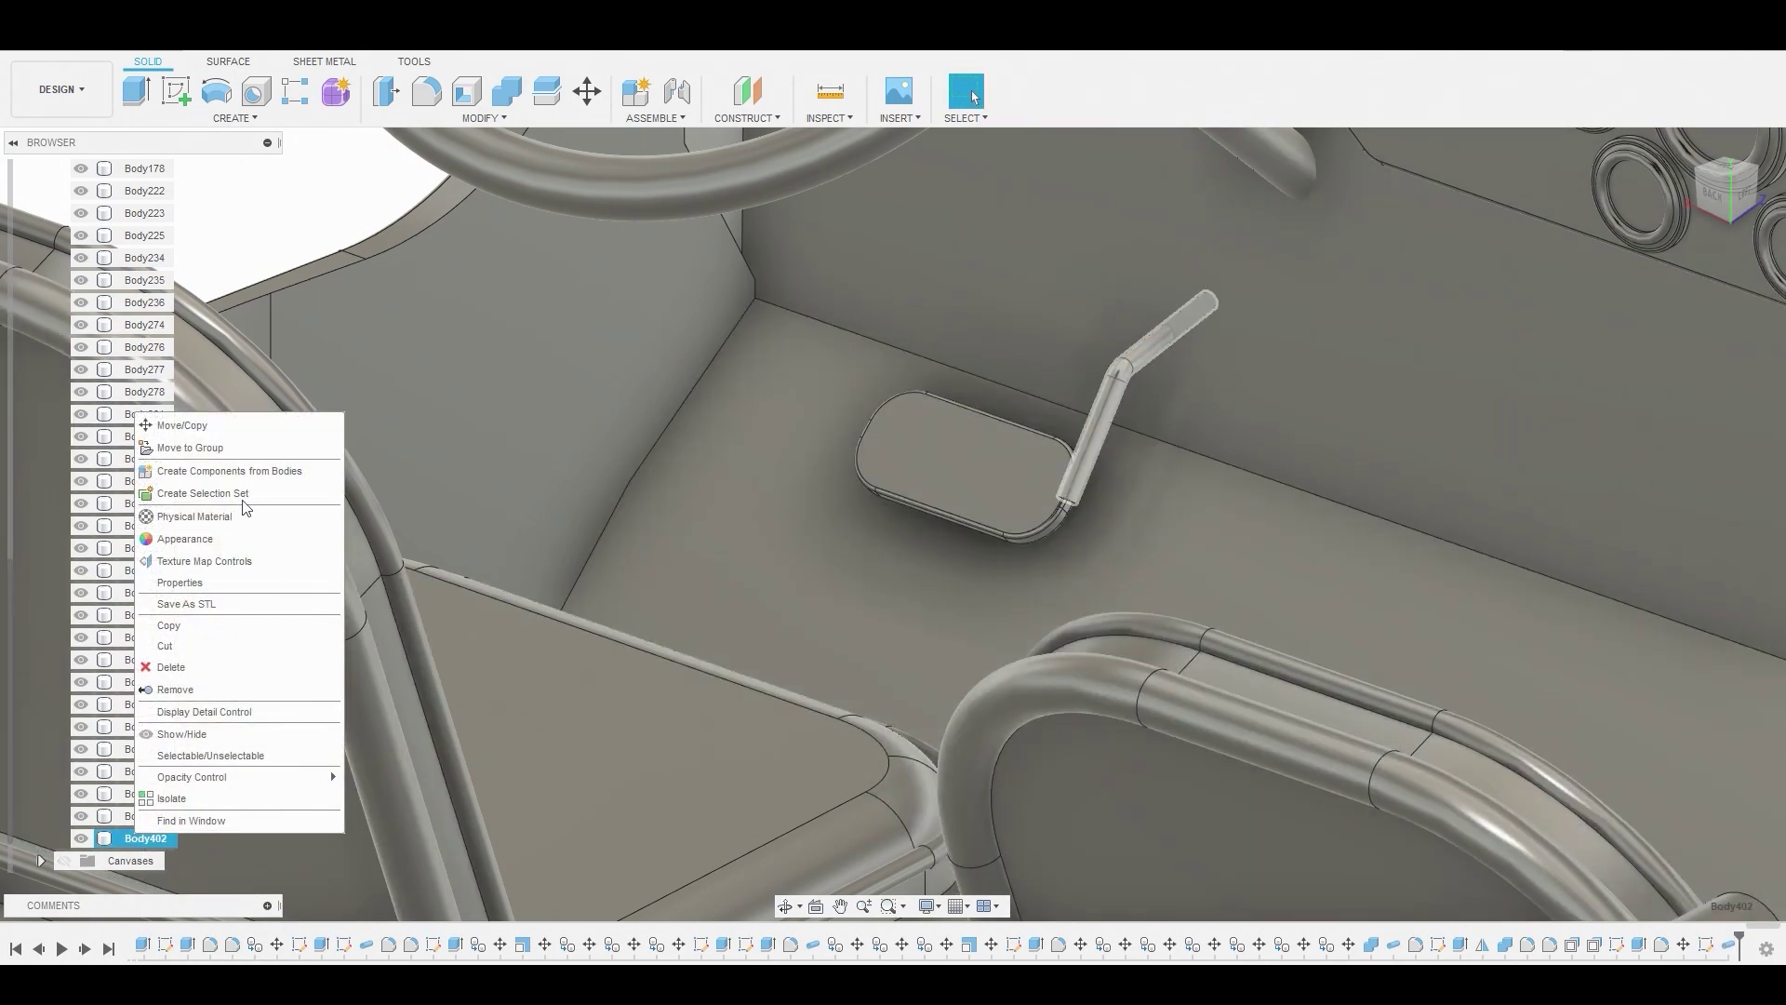
pyautogui.click(209, 416)
pyautogui.moveTo(900, 491)
pyautogui.keyDown('shift'); pyautogui.mouseDown(button='middle')
pyautogui.moveTo(961, 487)
pyautogui.moveTo(931, 426)
pyautogui.mouseUp(button='middle'); pyautogui.keyUp('shift')
pyautogui.moveTo(744, 303)
pyautogui.mouseDown(button='middle')
pyautogui.moveTo(1032, 483)
pyautogui.moveTo(1023, 465)
pyautogui.mouseUp(button='middle')
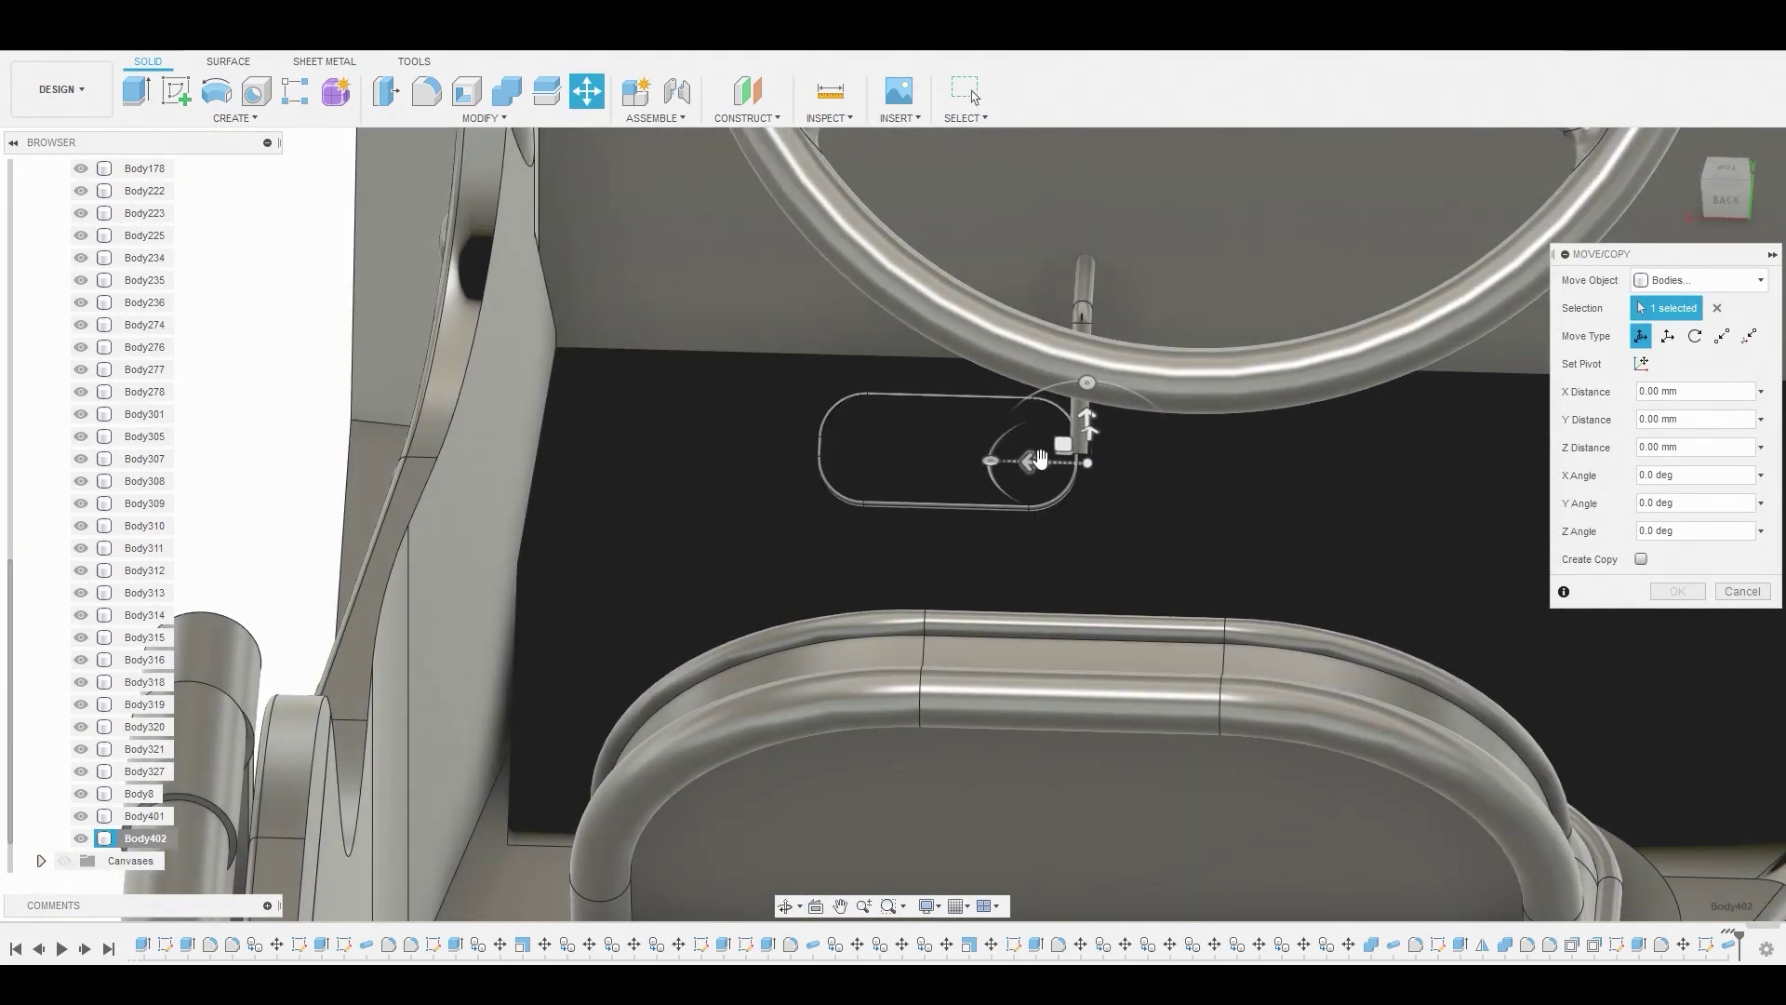
pyautogui.moveTo(916, 456); pyautogui.dragTo(901, 440)
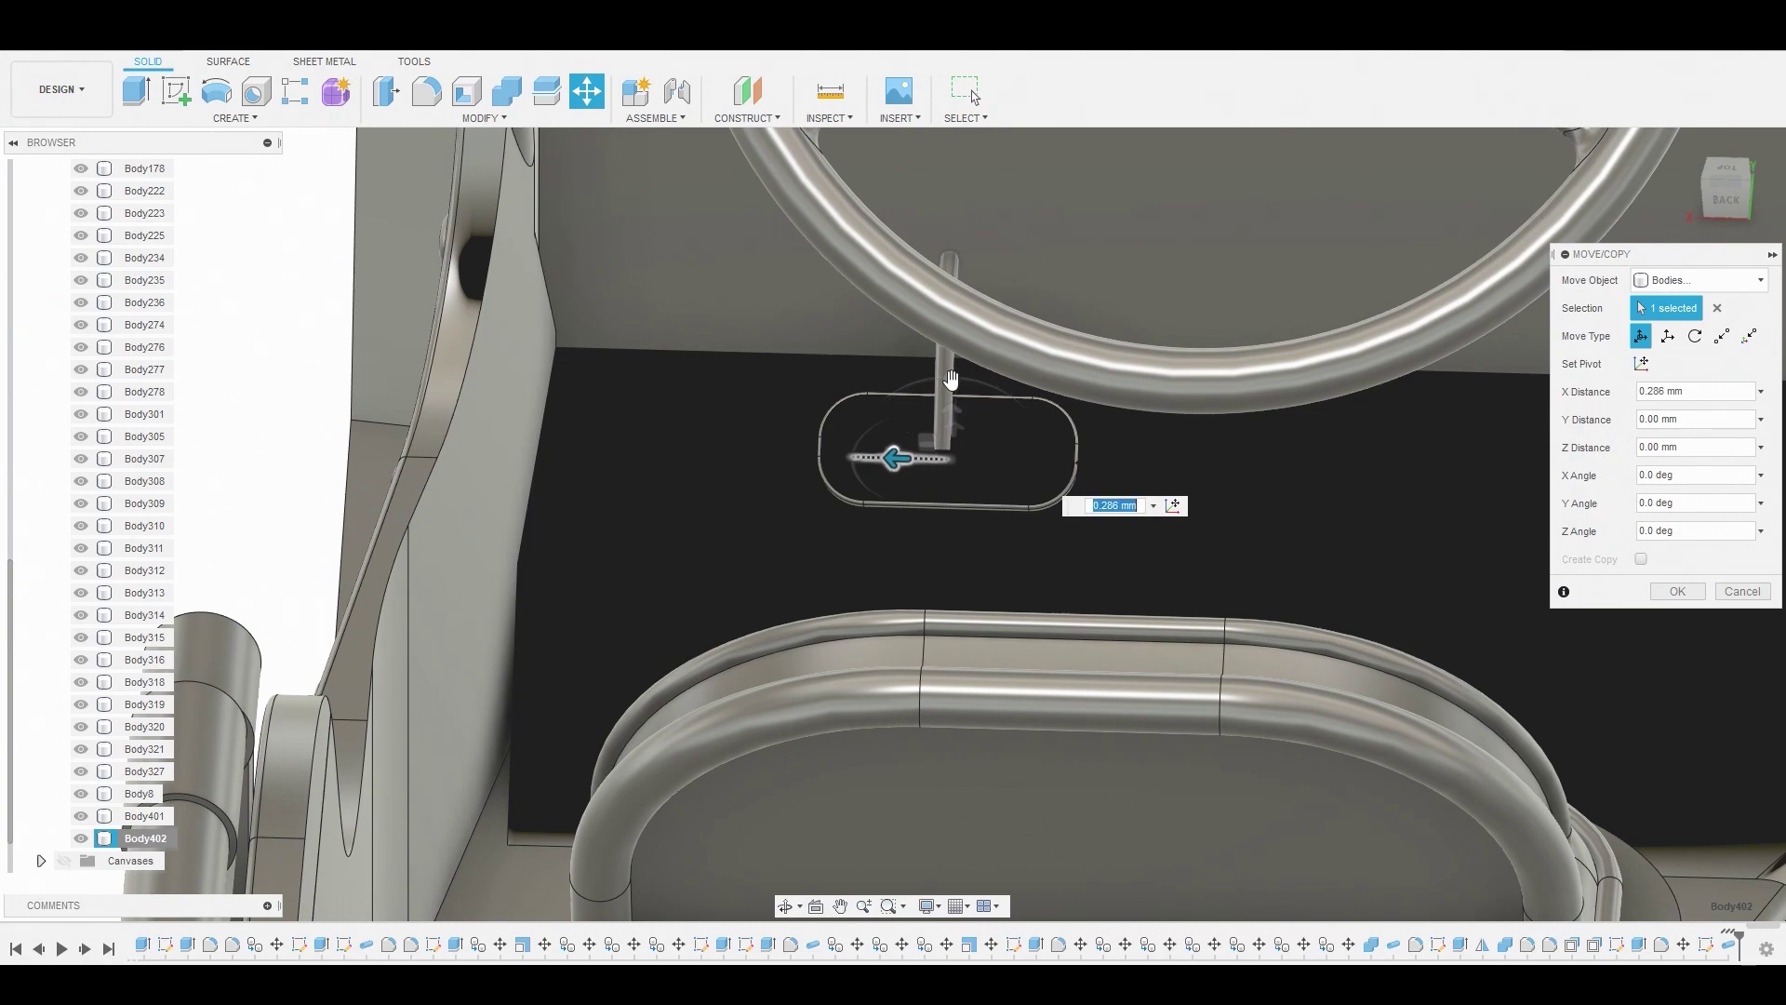
pyautogui.keyDown('shift'); pyautogui.moveTo(950, 377); pyautogui.dragTo(907, 451, button='middle'); pyautogui.keyUp('shift')
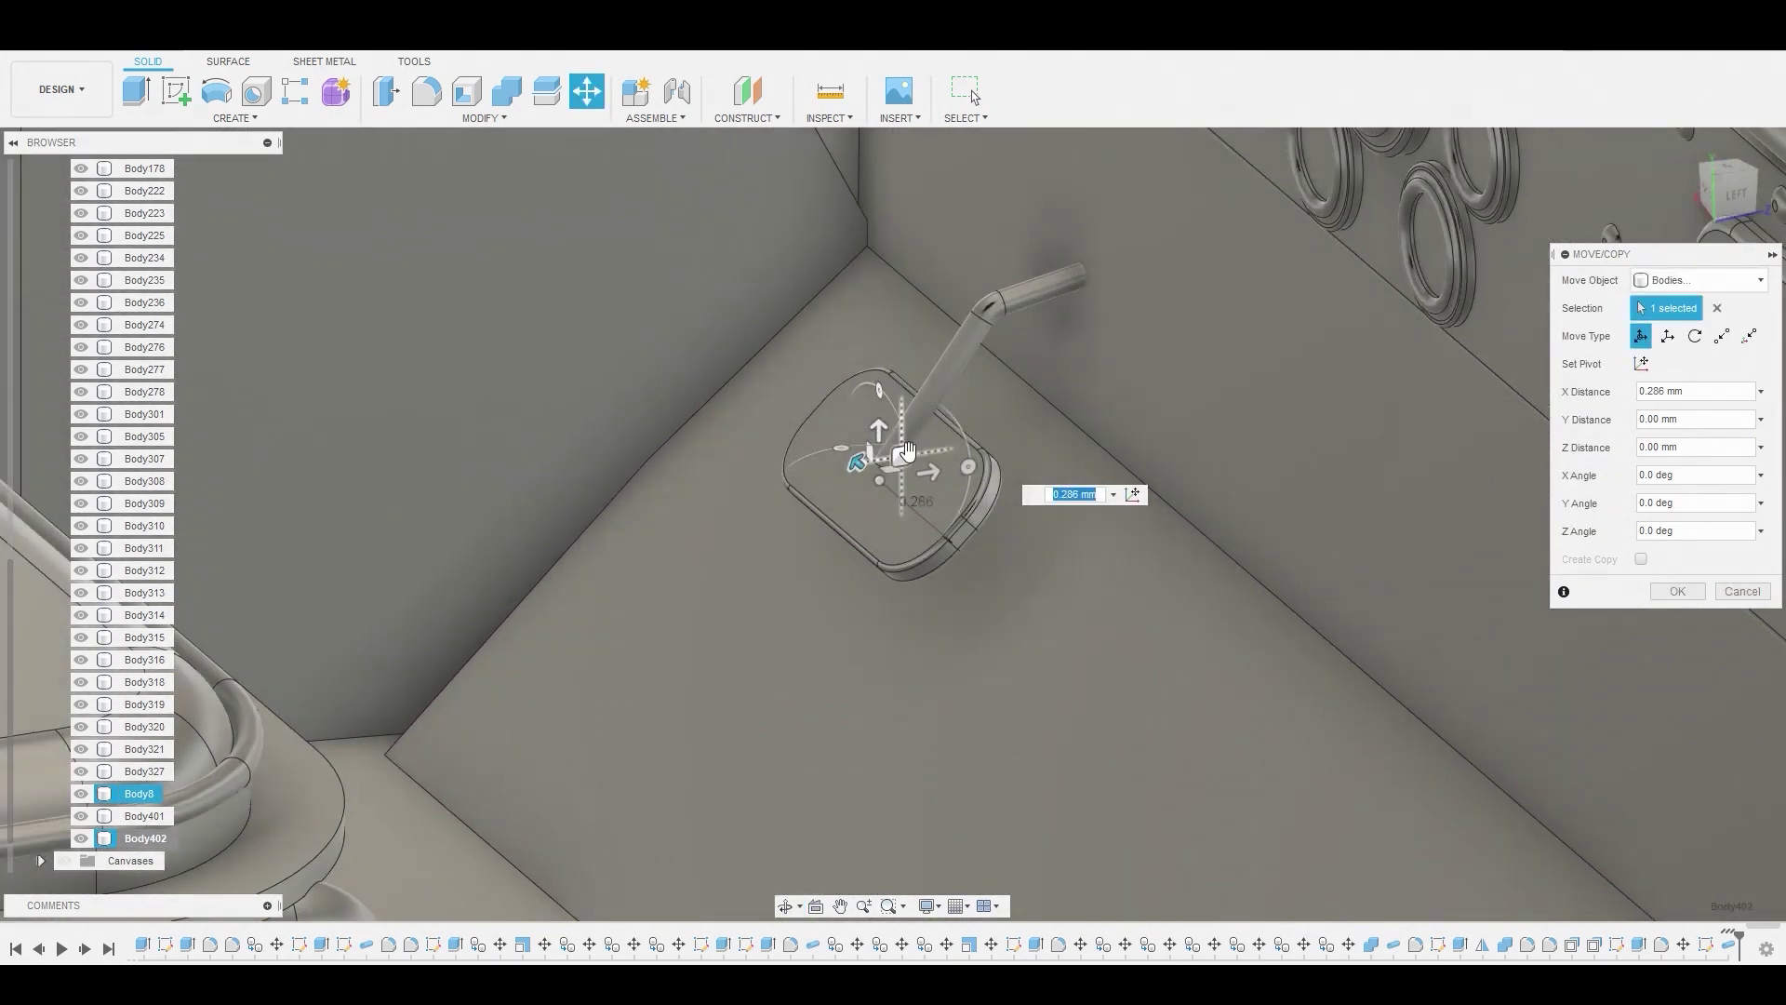
pyautogui.moveTo(907, 451); pyautogui.dragTo(944, 425)
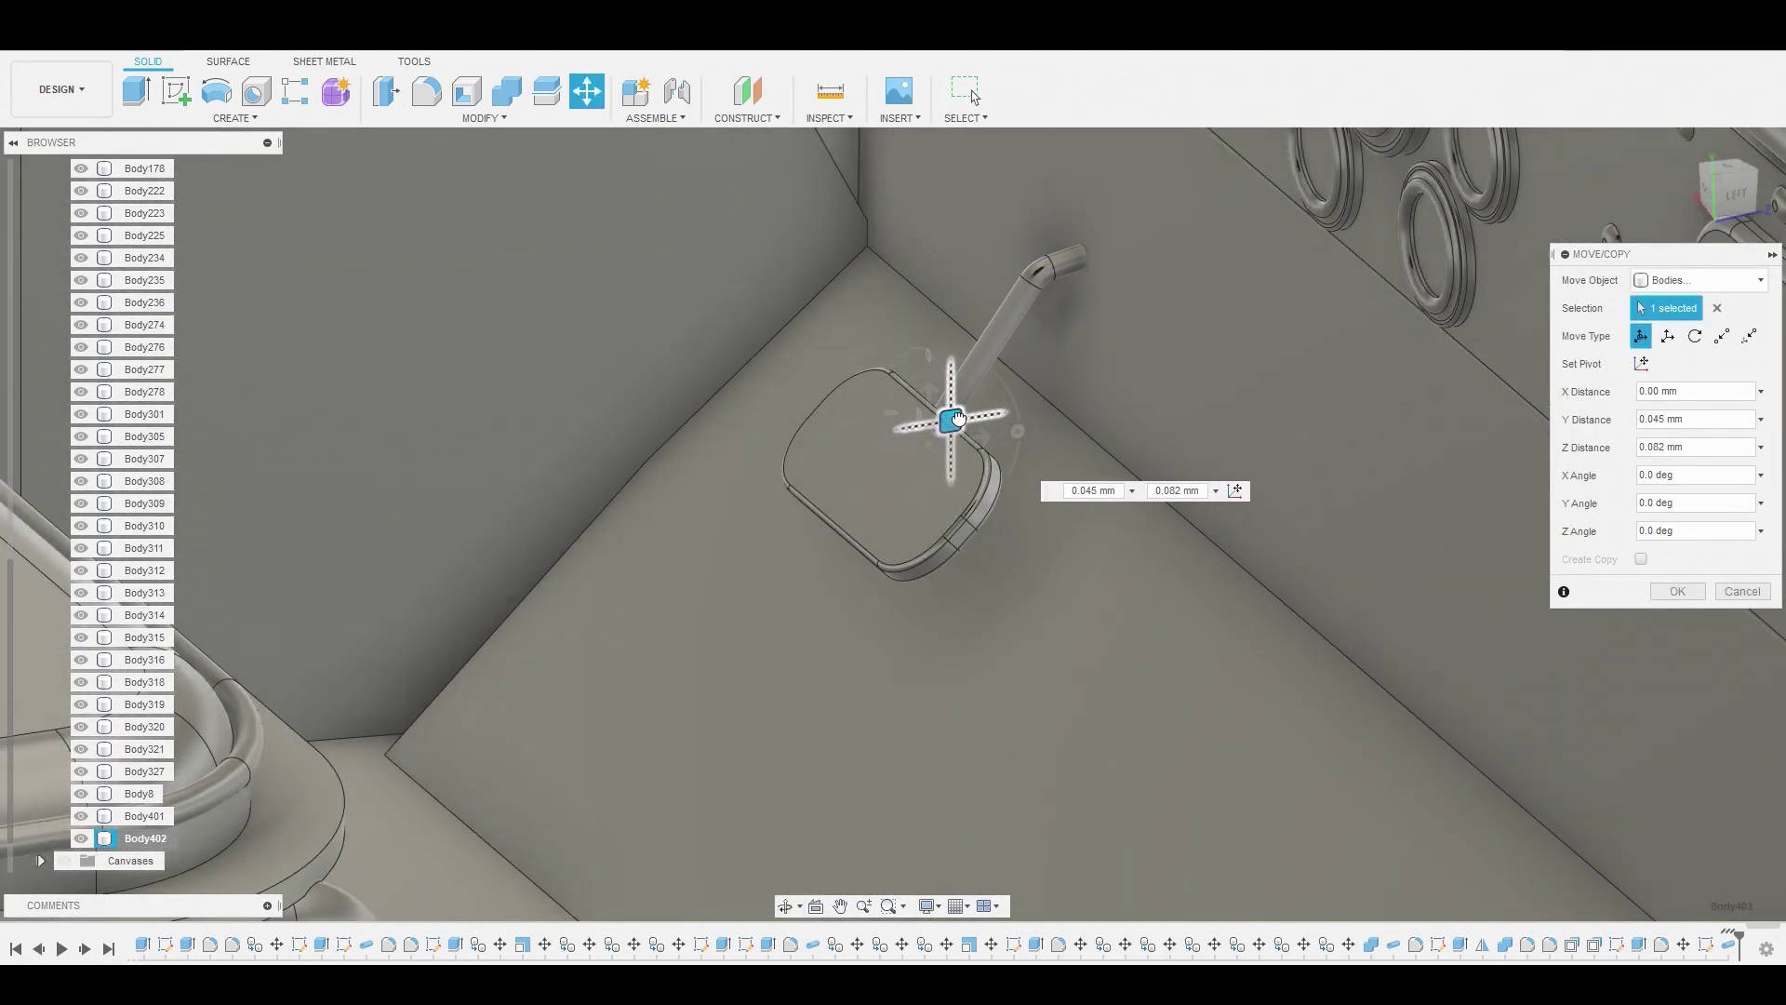
pyautogui.moveTo(958, 419); pyautogui.dragTo(948, 417)
pyautogui.keyDown('shift'); pyautogui.moveTo(923, 466); pyautogui.dragTo(896, 447, button='middle'); pyautogui.keyUp('shift')
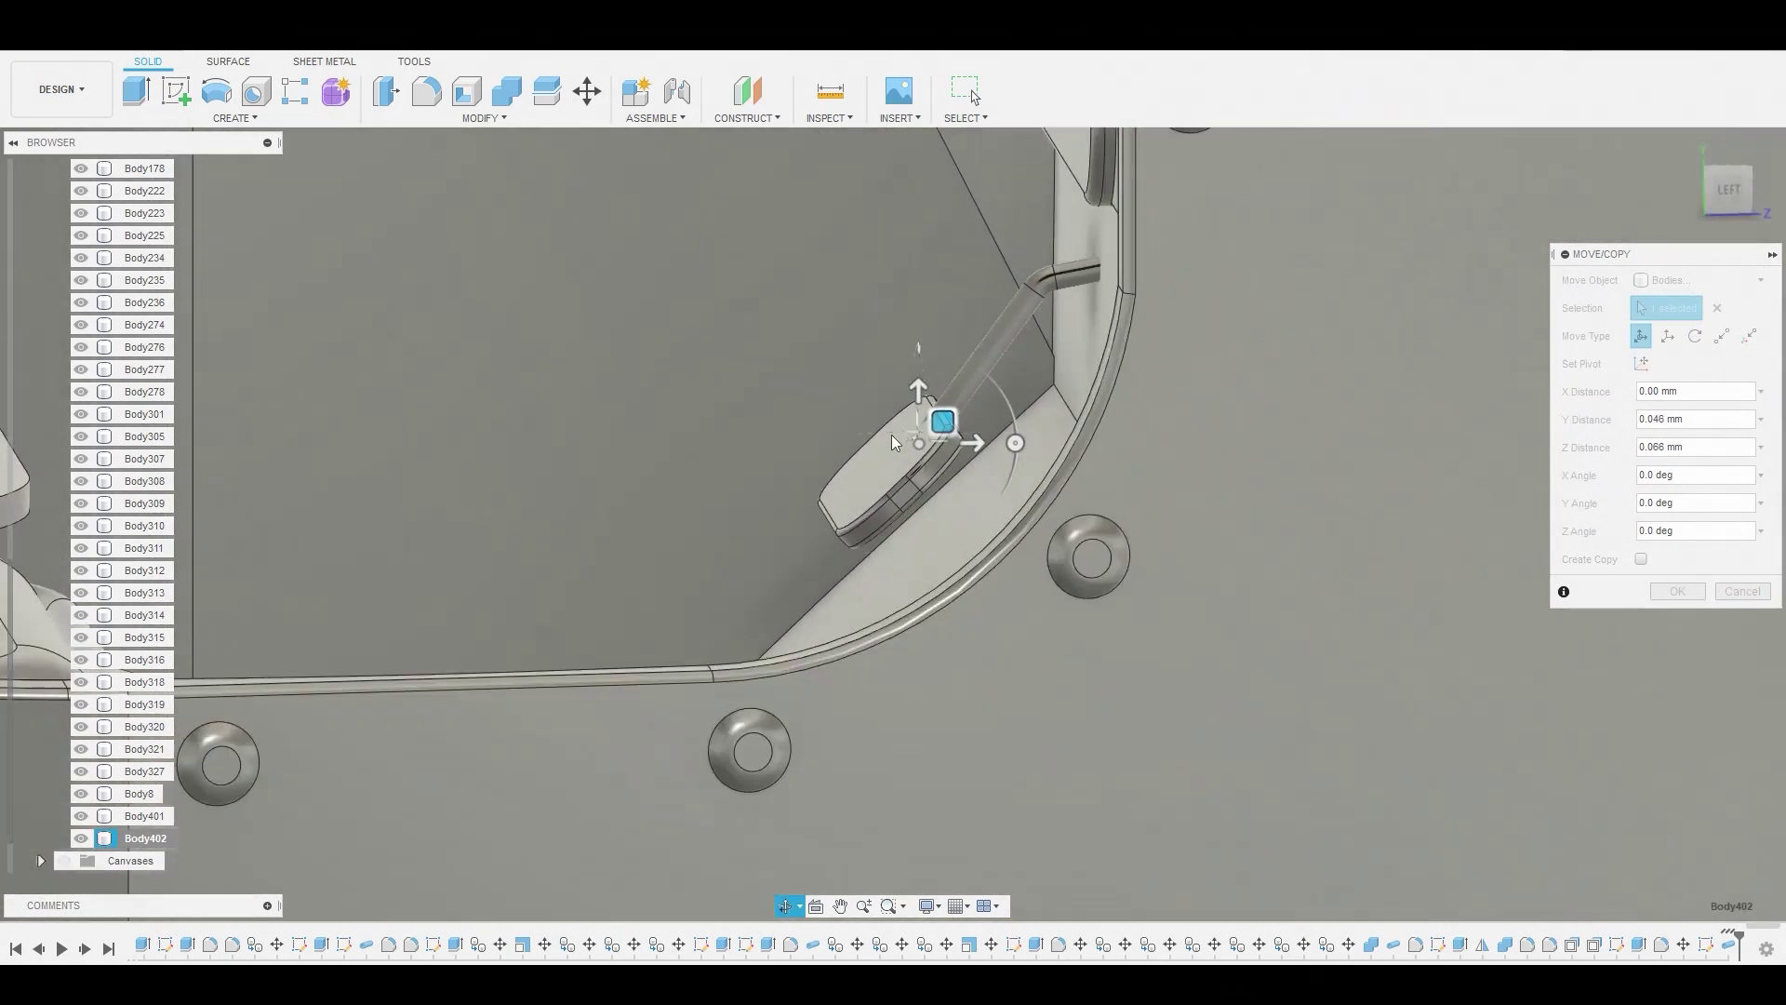
pyautogui.scroll(5, 894, 445)
pyautogui.moveTo(920, 487); pyautogui.dragTo(932, 495)
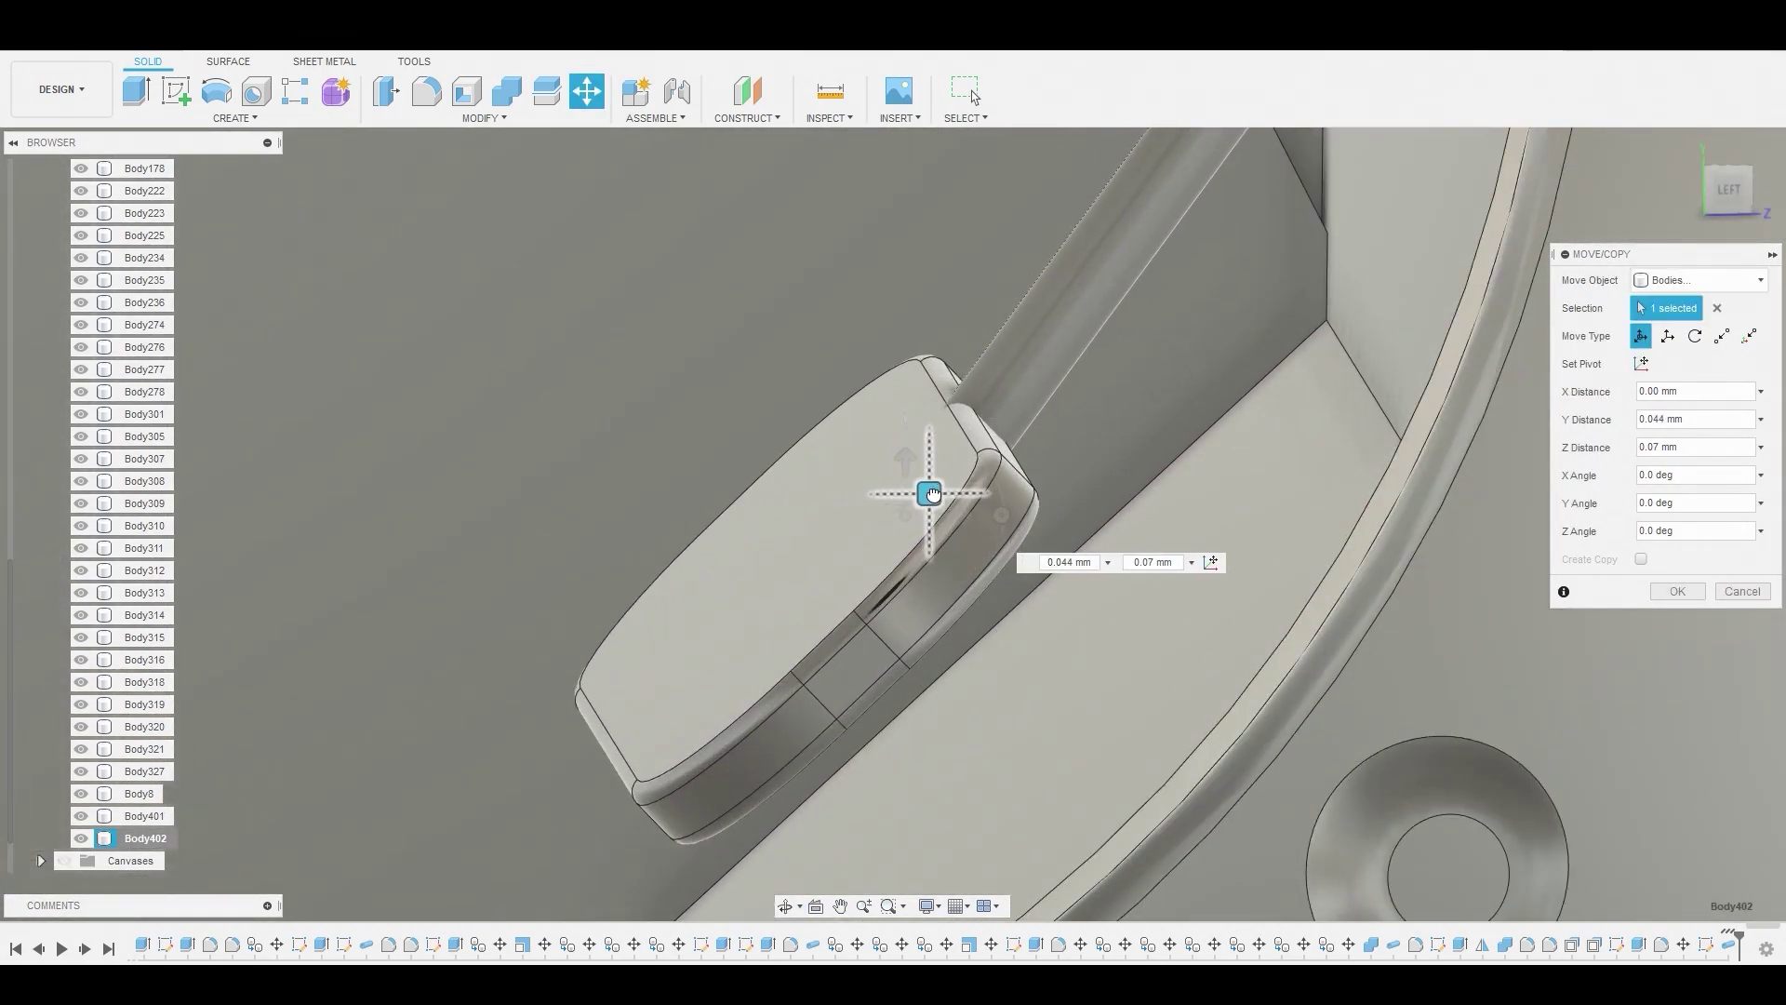
pyautogui.click(1678, 592)
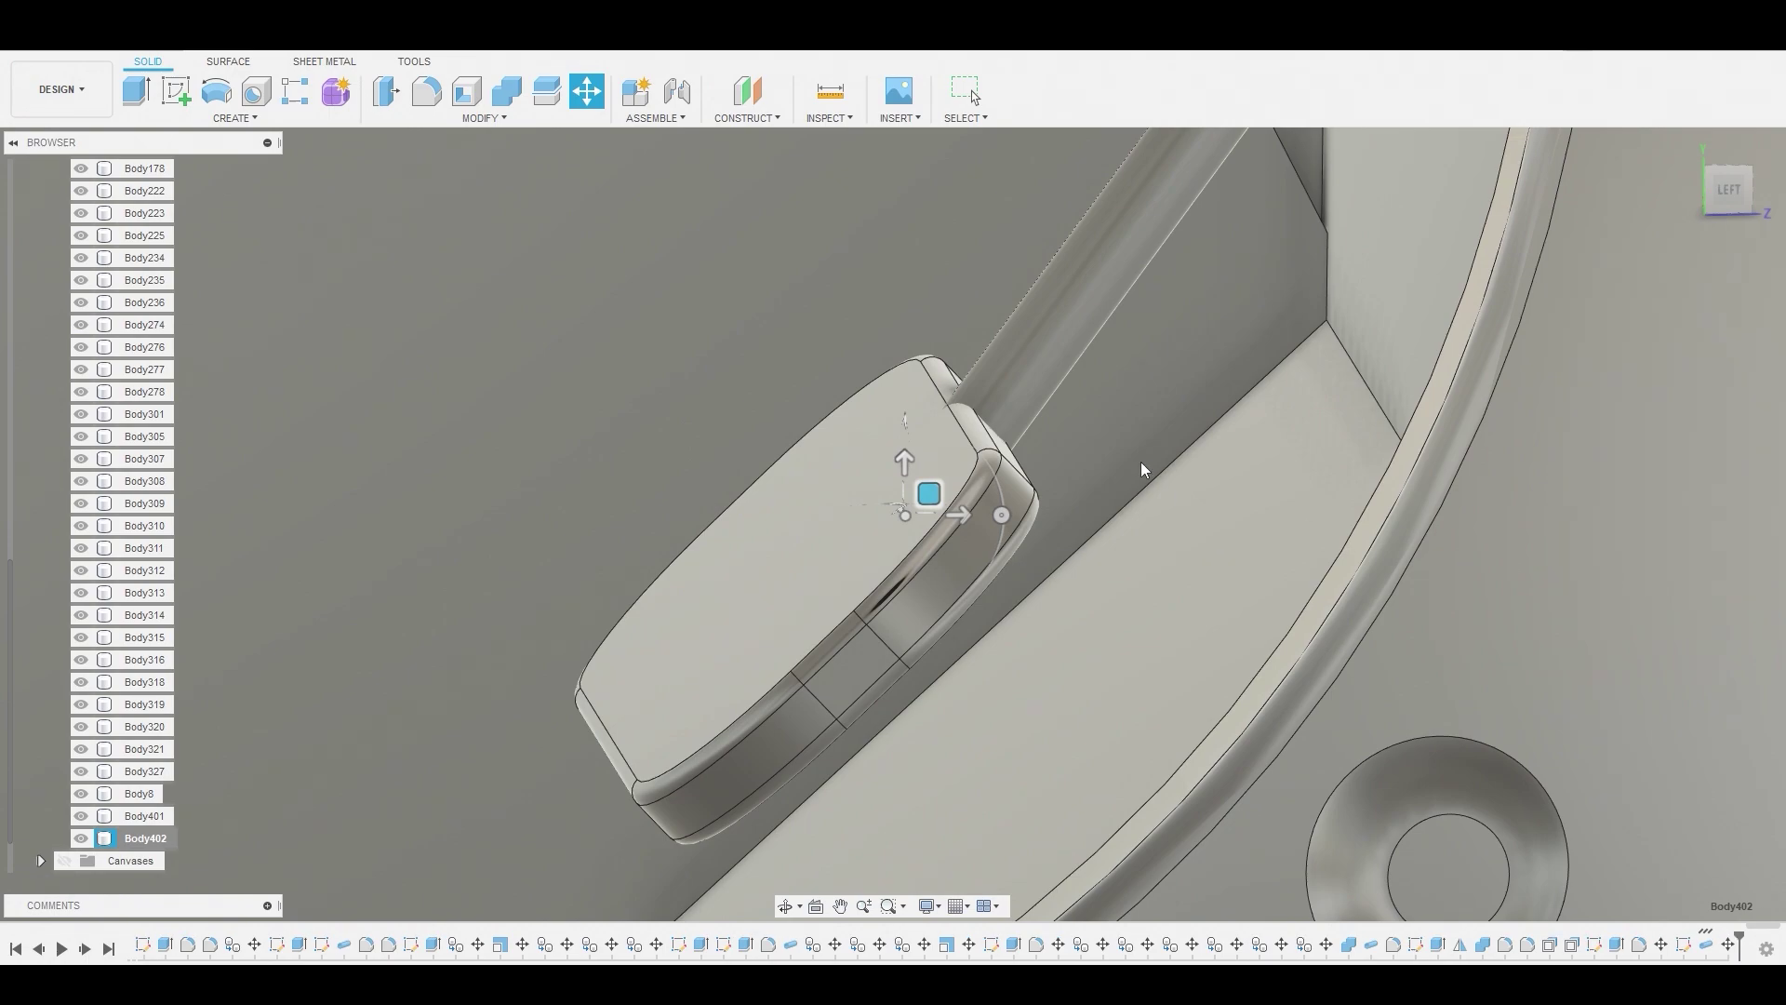
# Nudge Body402 a further −0.024 mm along X to seat it against the pedal
pyautogui.scroll(-5, 1129, 454)
pyautogui.keyDown('shift'); pyautogui.moveTo(1129, 454); pyautogui.dragTo(1328, 533, button='middle'); pyautogui.keyUp('shift')
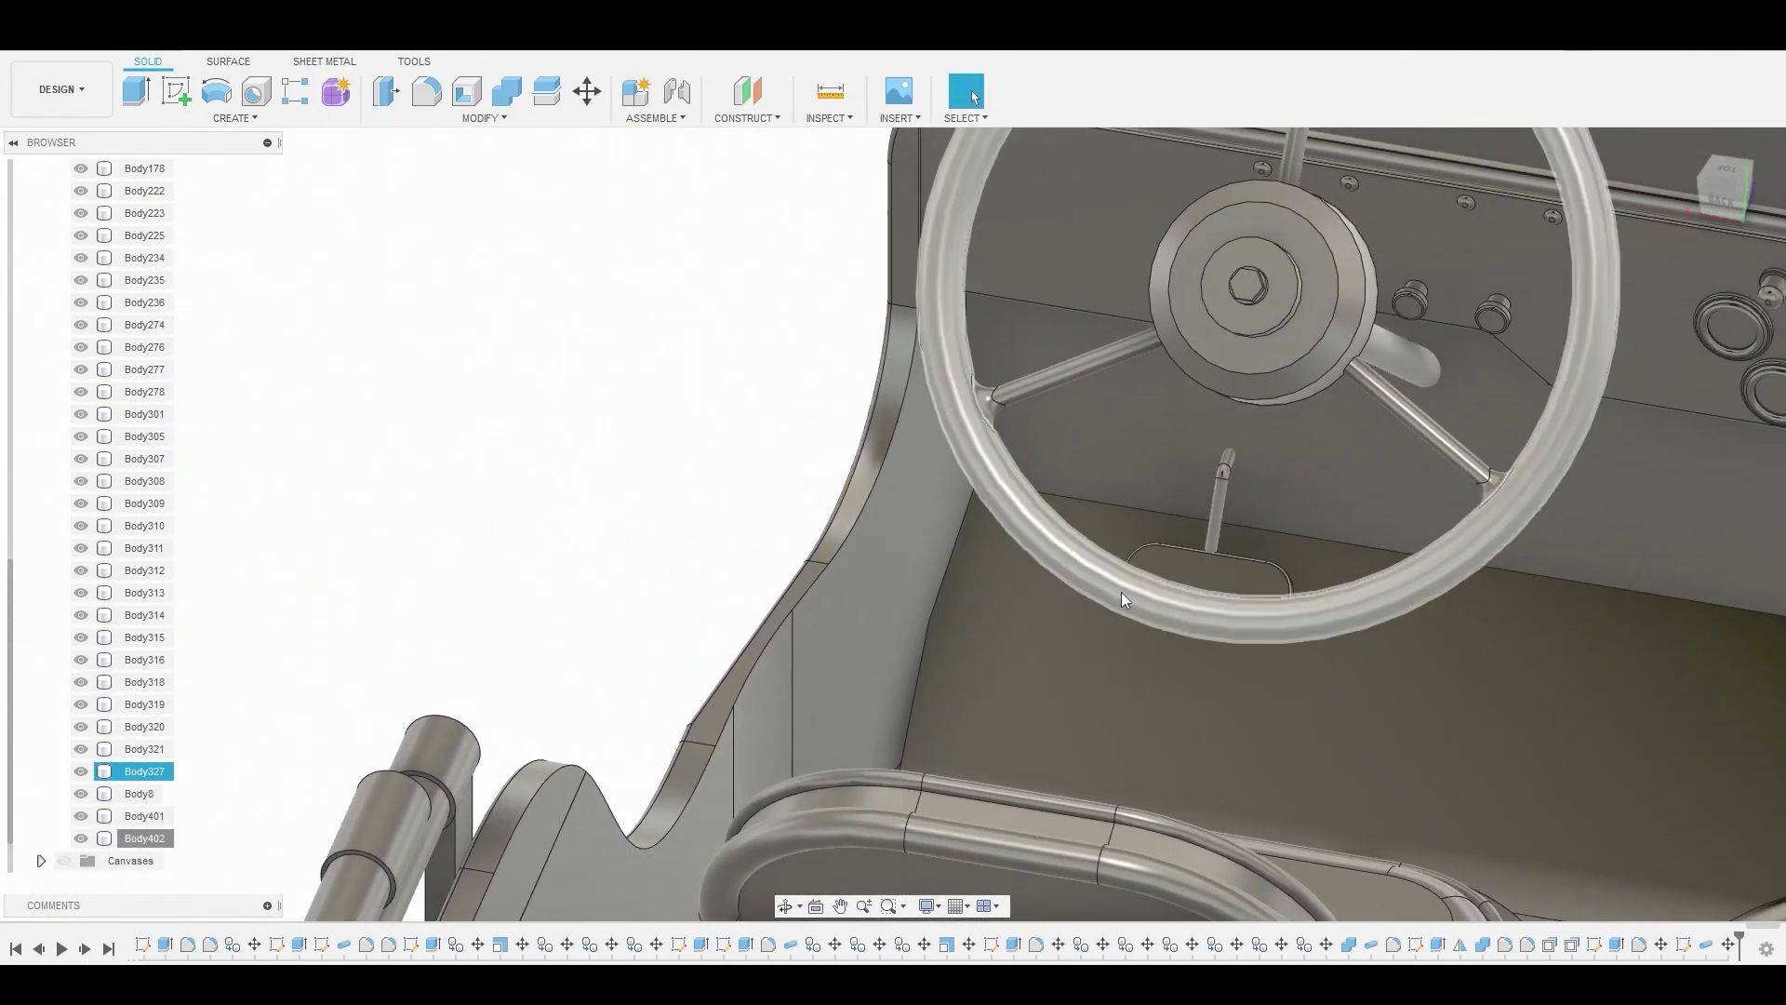
pyautogui.rightClick(141, 838)
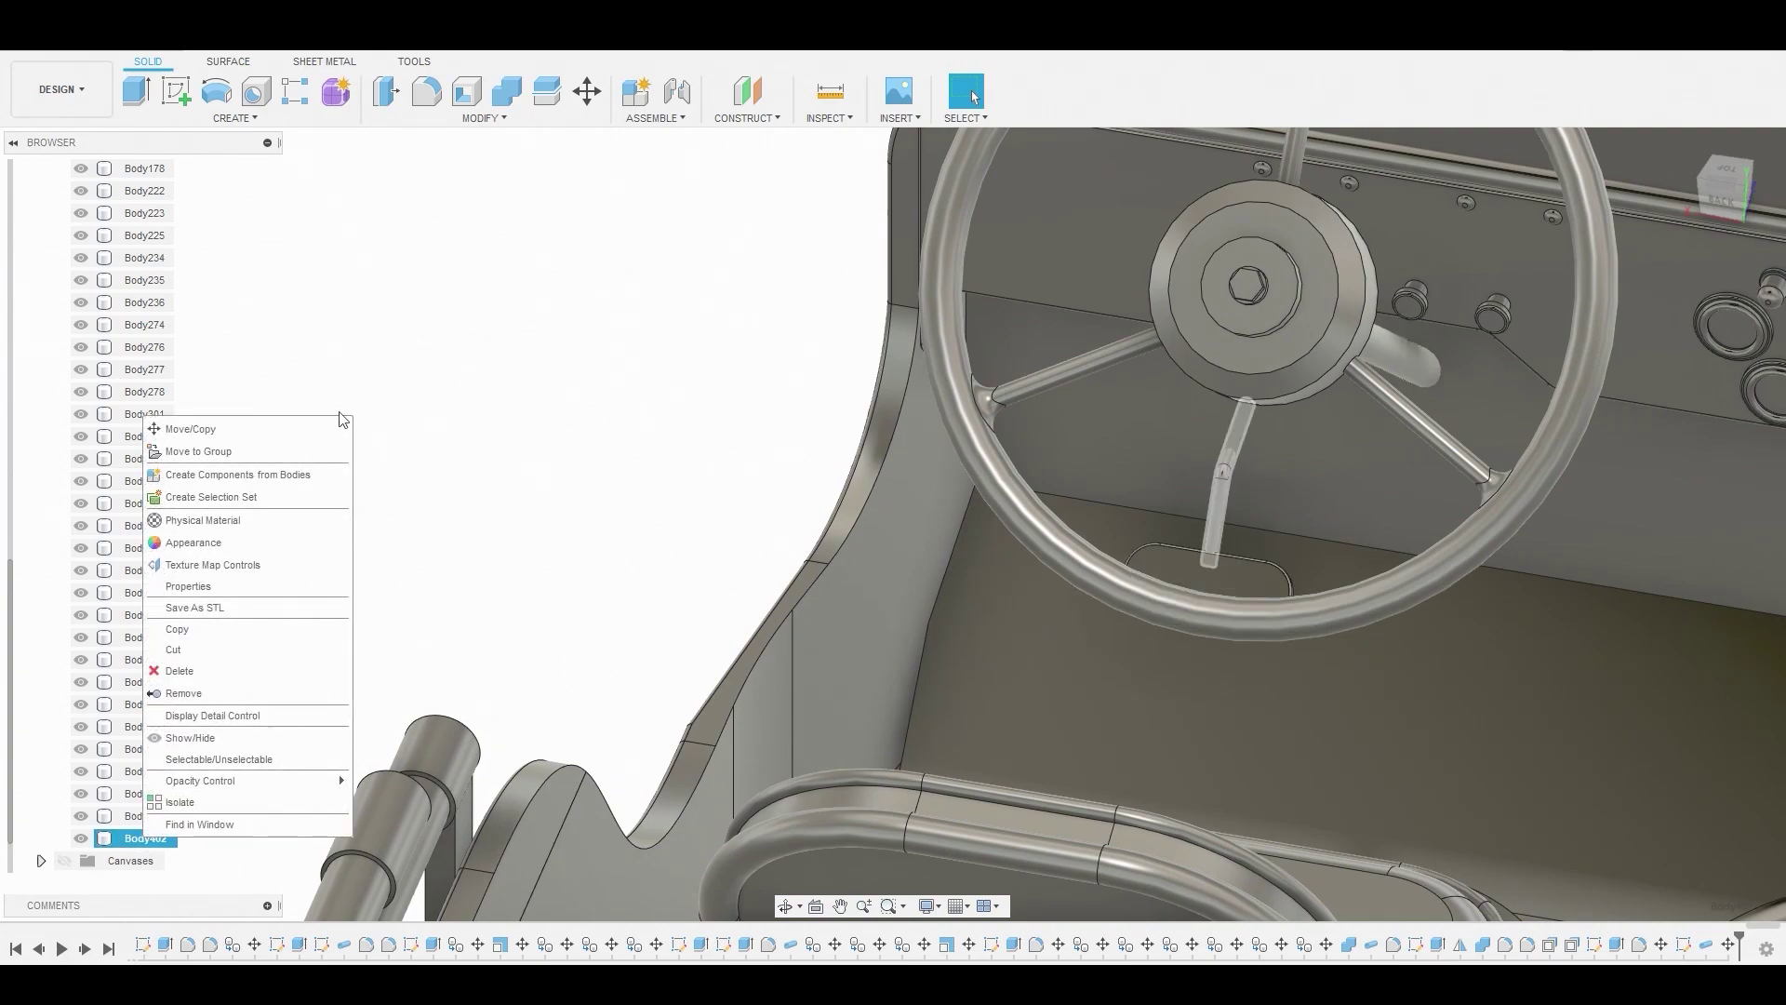
pyautogui.click(243, 431)
pyautogui.moveTo(1168, 567); pyautogui.dragTo(1173, 568)
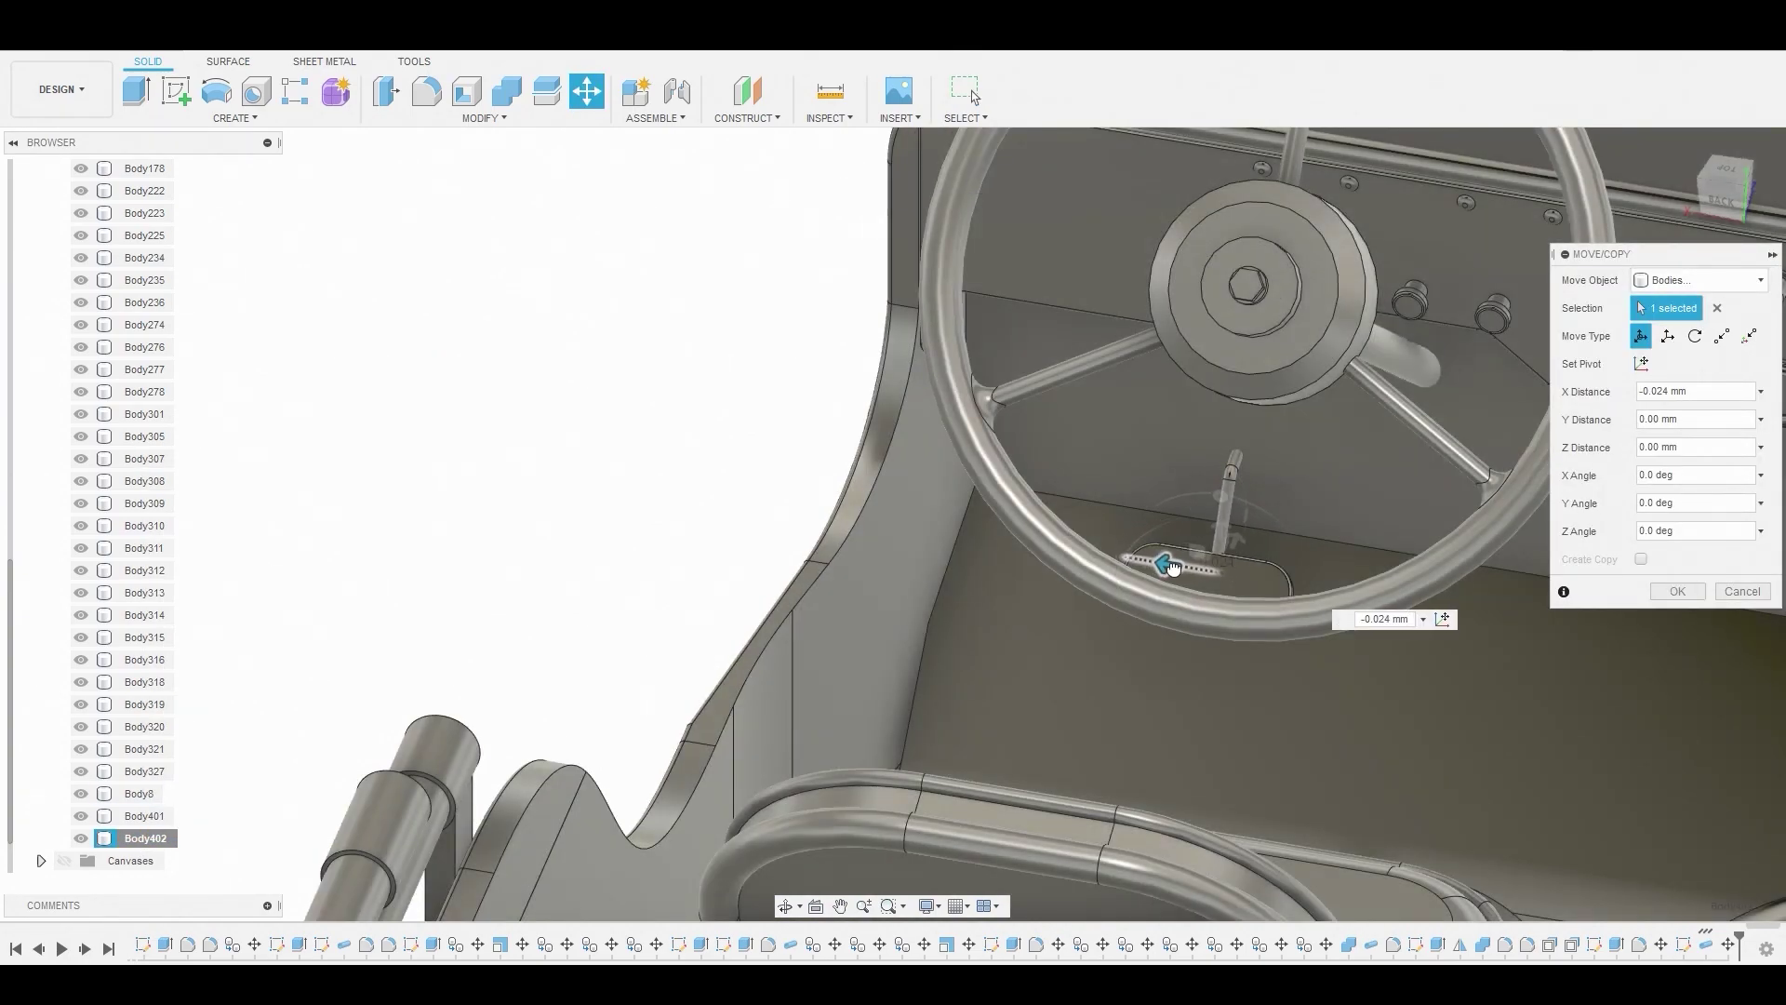
pyautogui.click(1678, 591)
pyautogui.click(1310, 545)
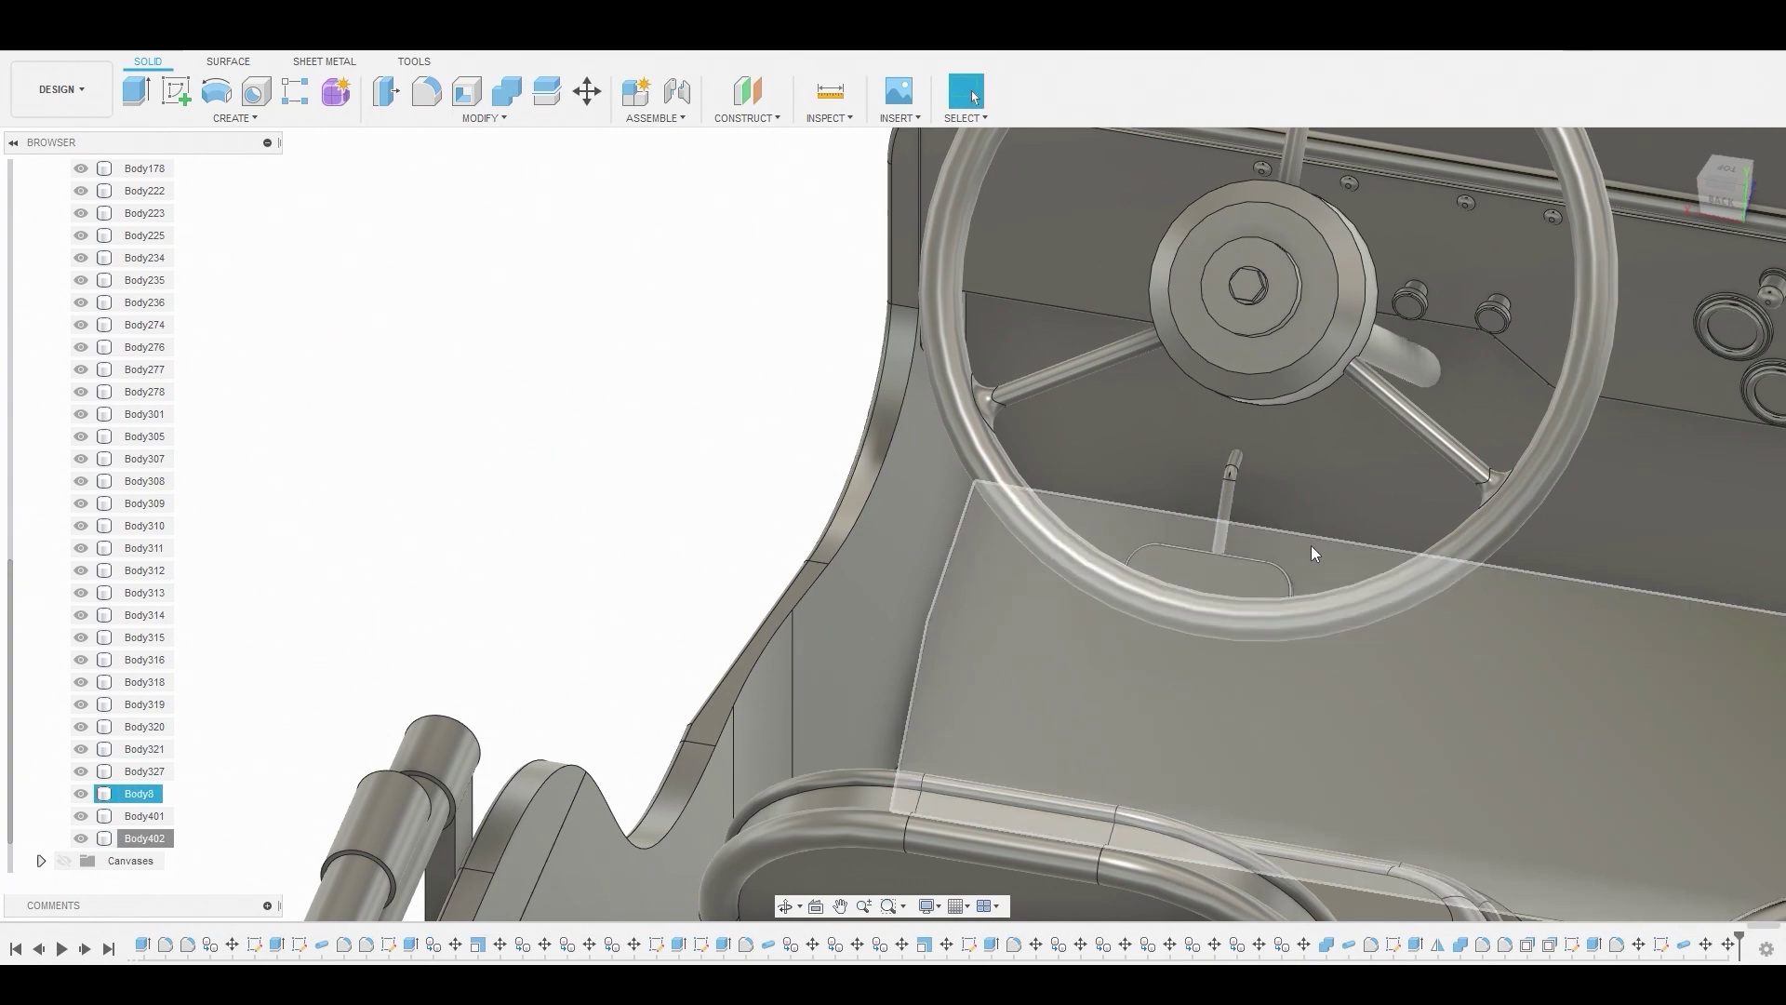
pyautogui.keyDown('shift'); pyautogui.moveTo(1310, 545); pyautogui.dragTo(1169, 539, button='middle'); pyautogui.keyUp('shift')
# Start a sketch on the pedal pad's top face and draw one small circle
pyautogui.click(1176, 530)
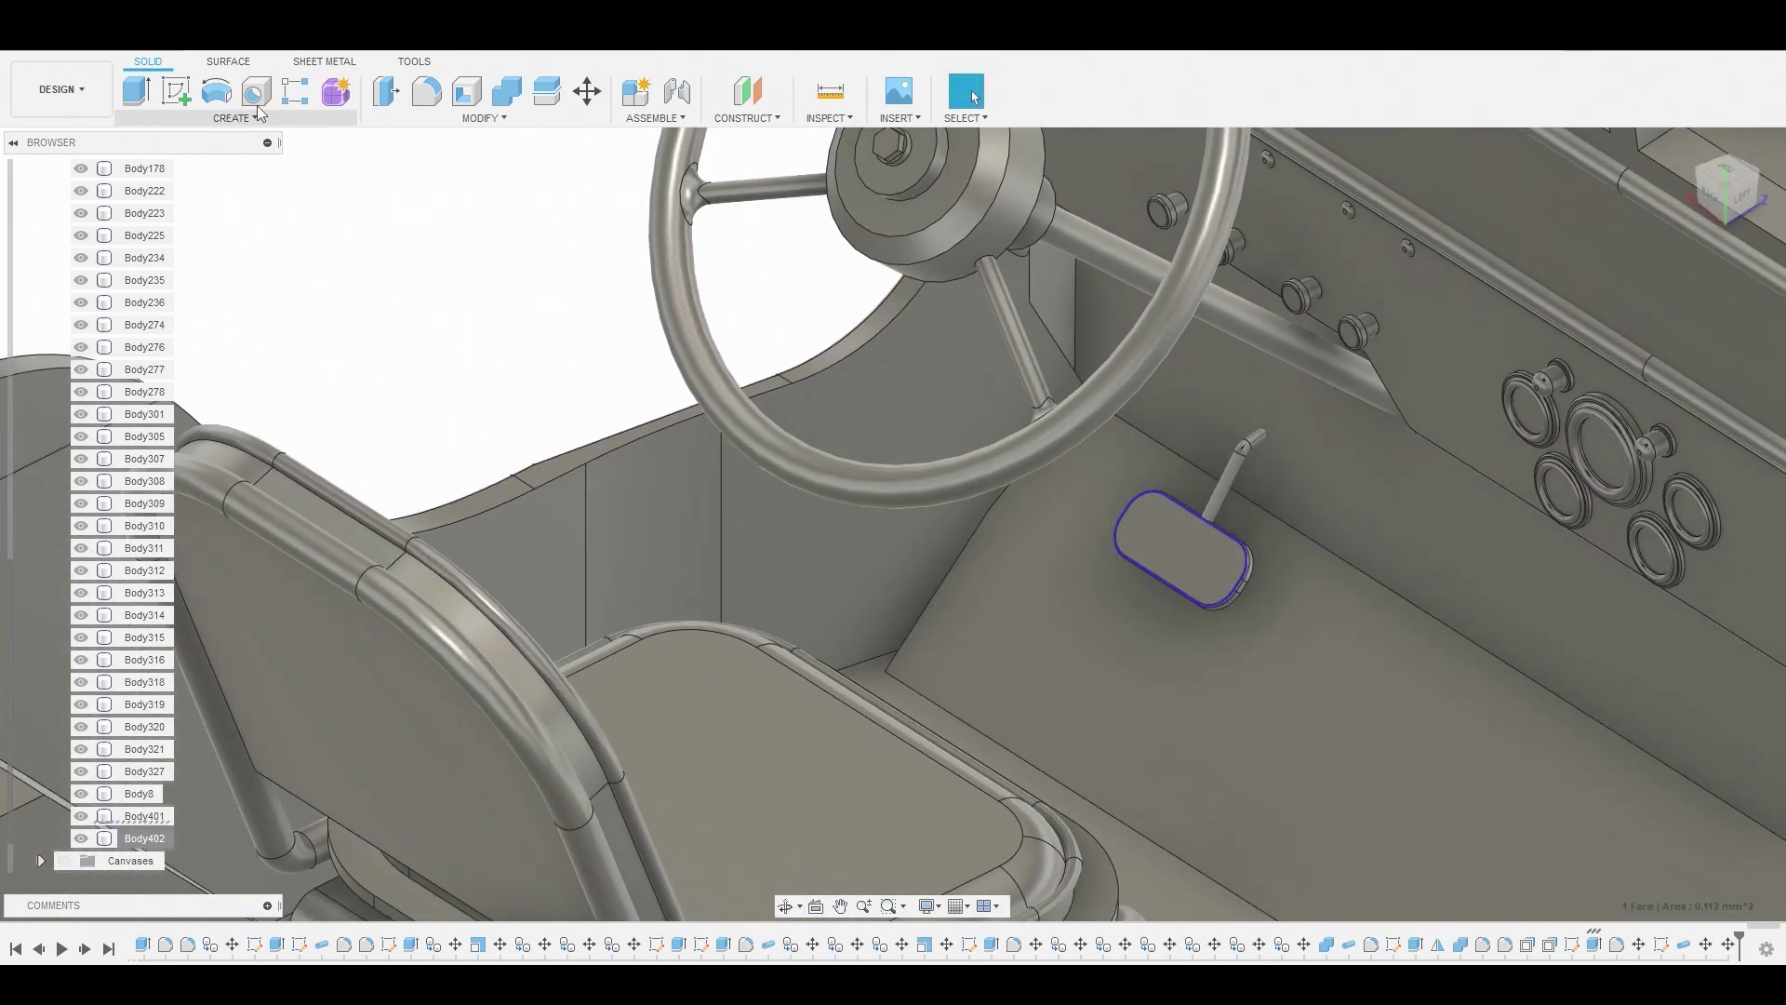
pyautogui.click(176, 92)
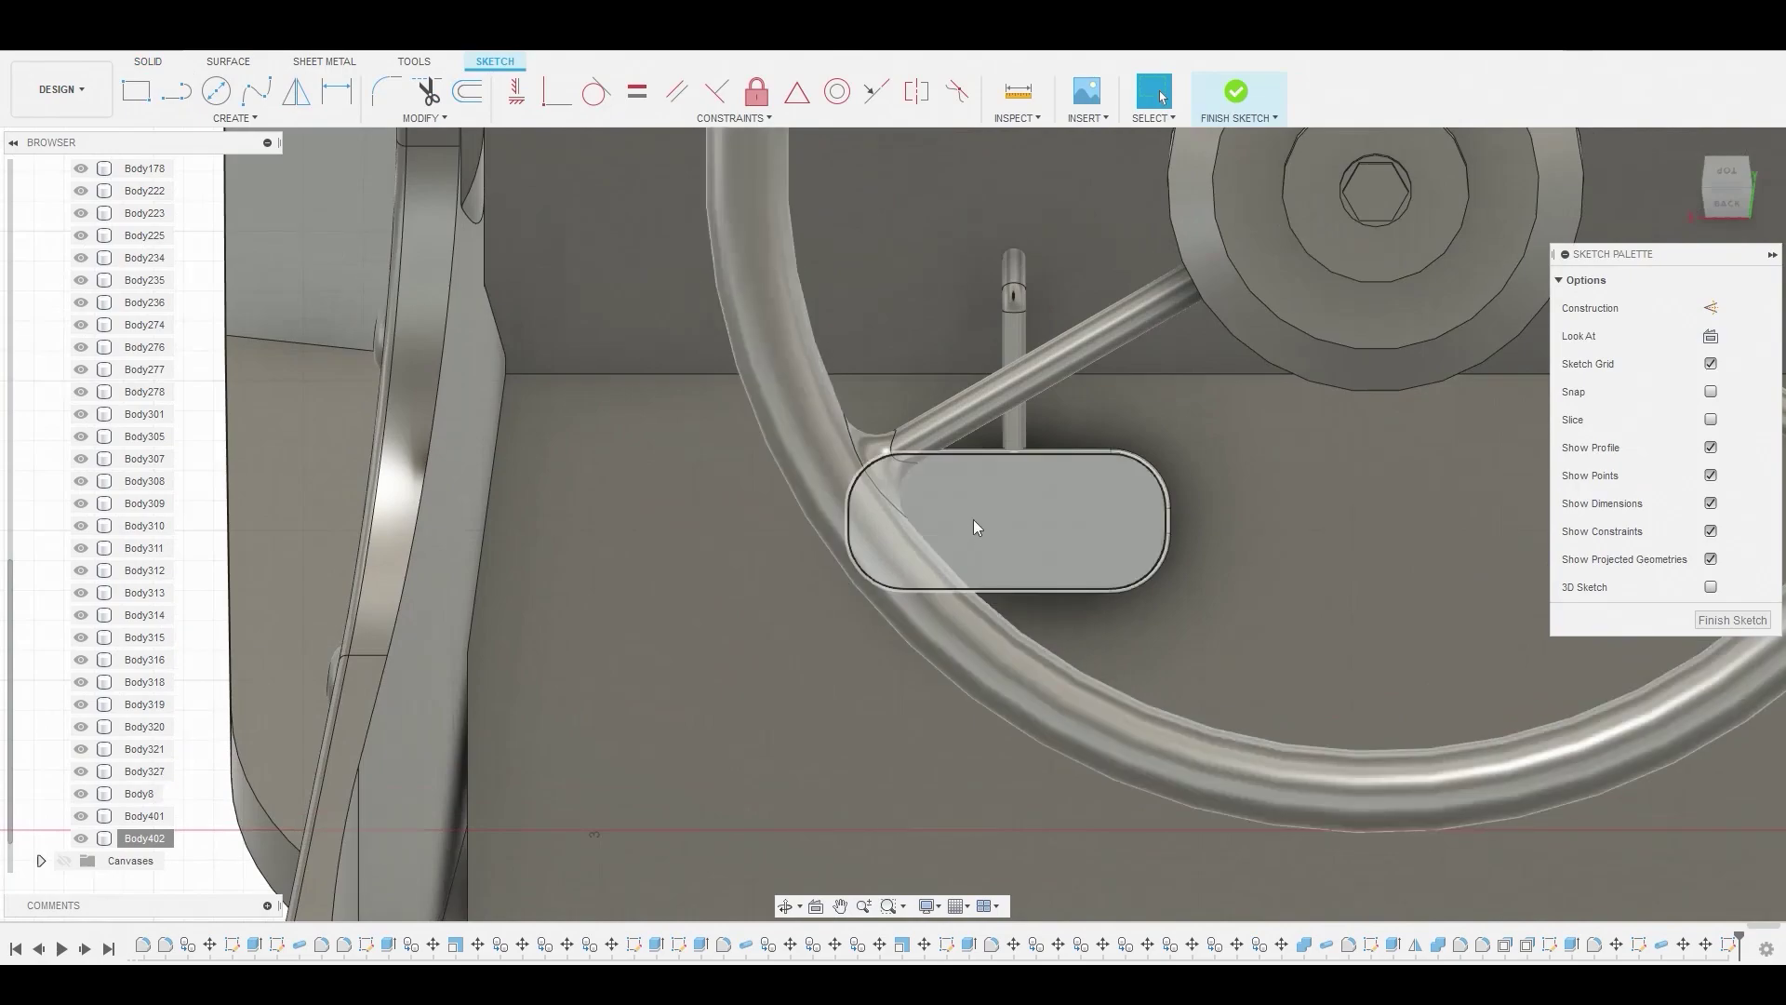
pyautogui.scroll(3, 970, 521)
pyautogui.moveTo(973, 517); pyautogui.dragTo(798, 441, button='middle')
pyautogui.moveTo(797, 372); pyautogui.dragTo(787, 525, button='middle')
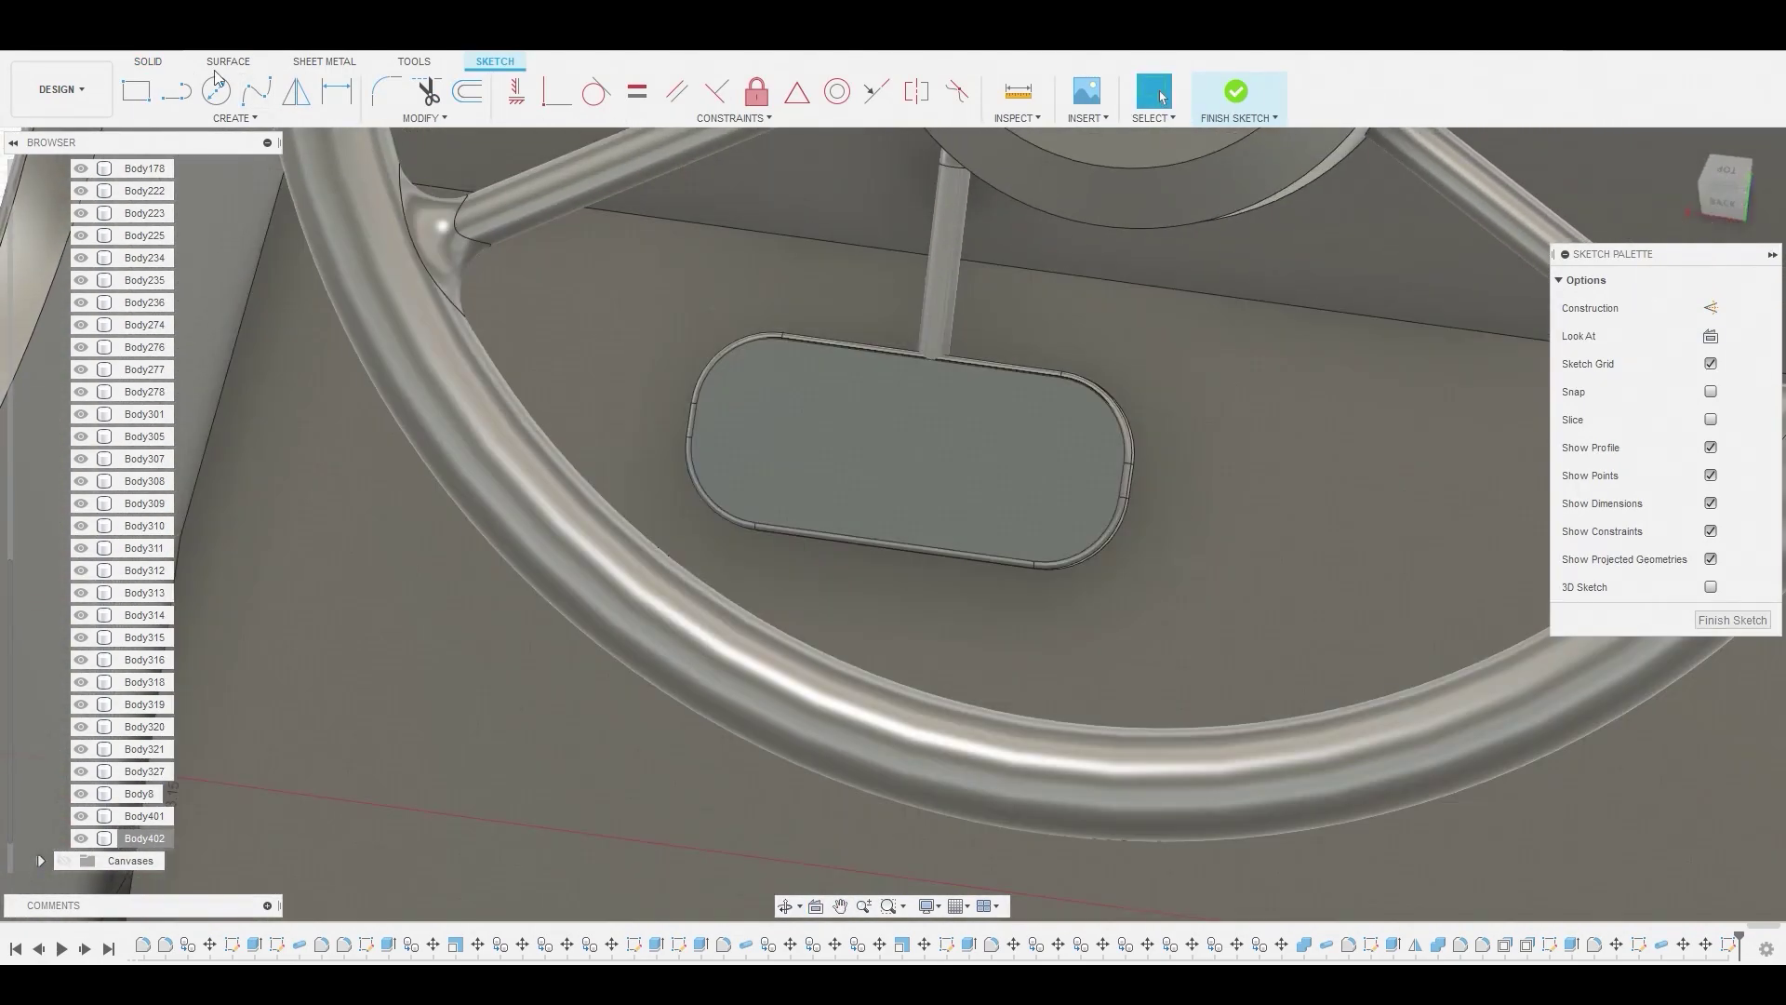
pyautogui.click(217, 91)
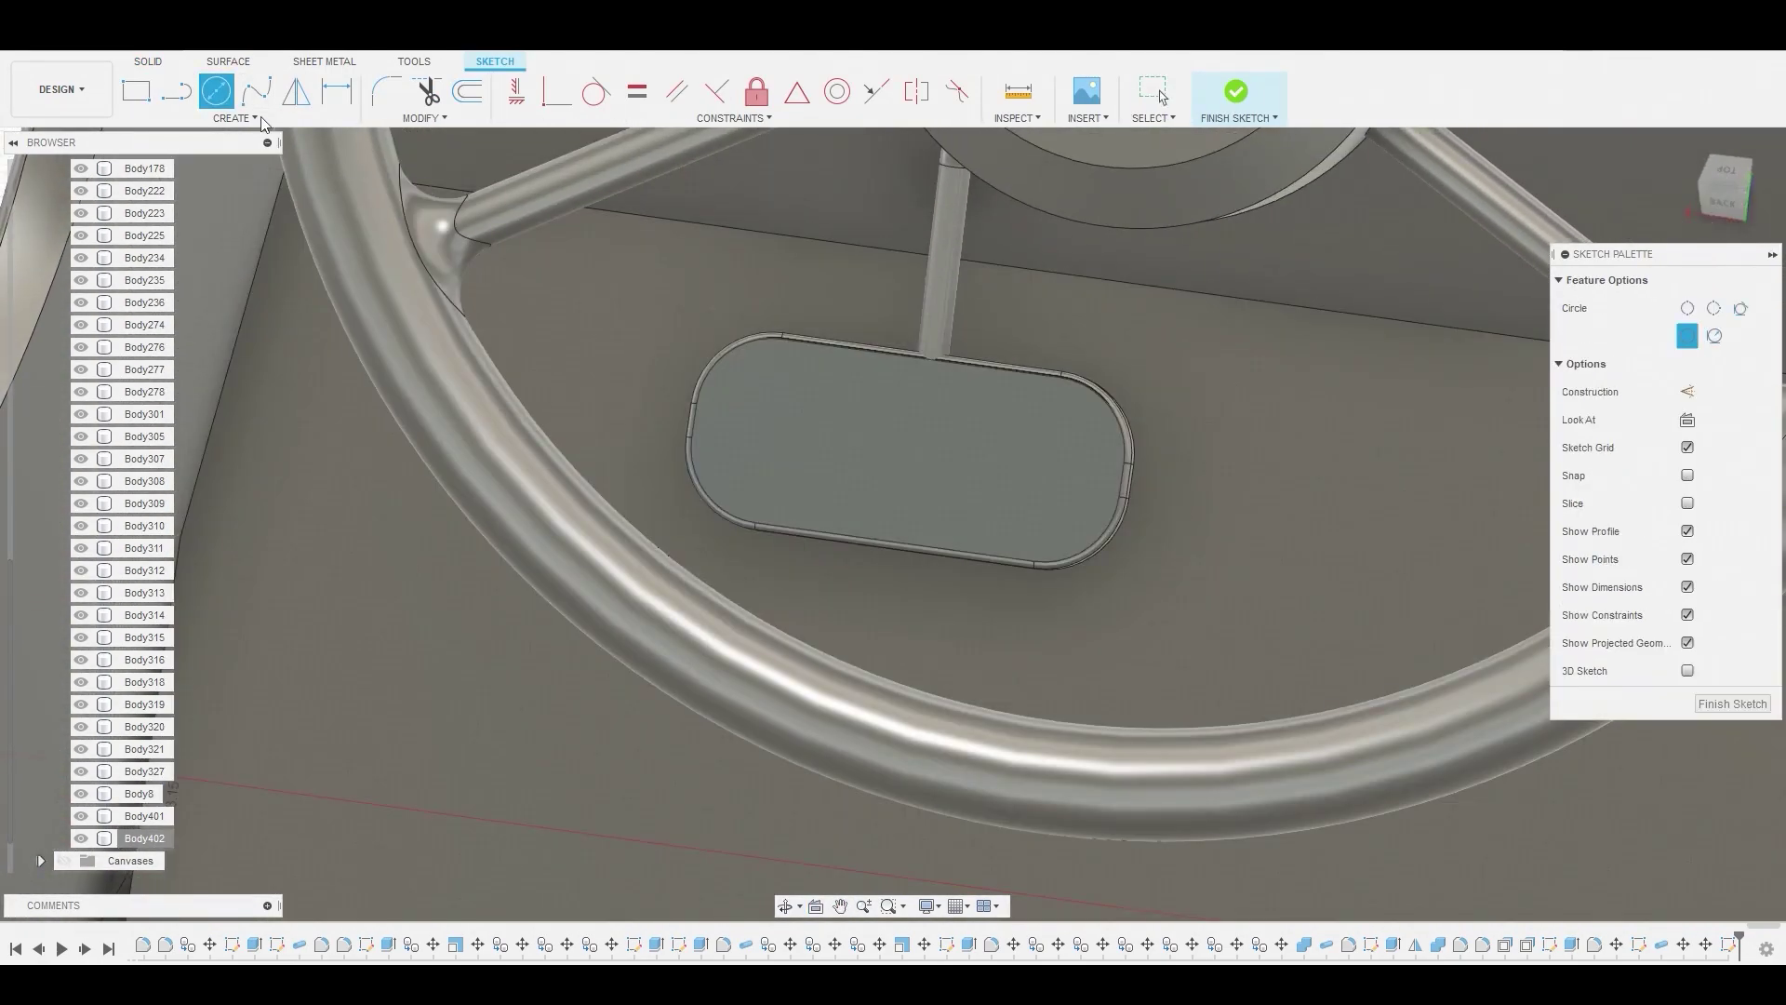
pyautogui.rightClick(772, 371)
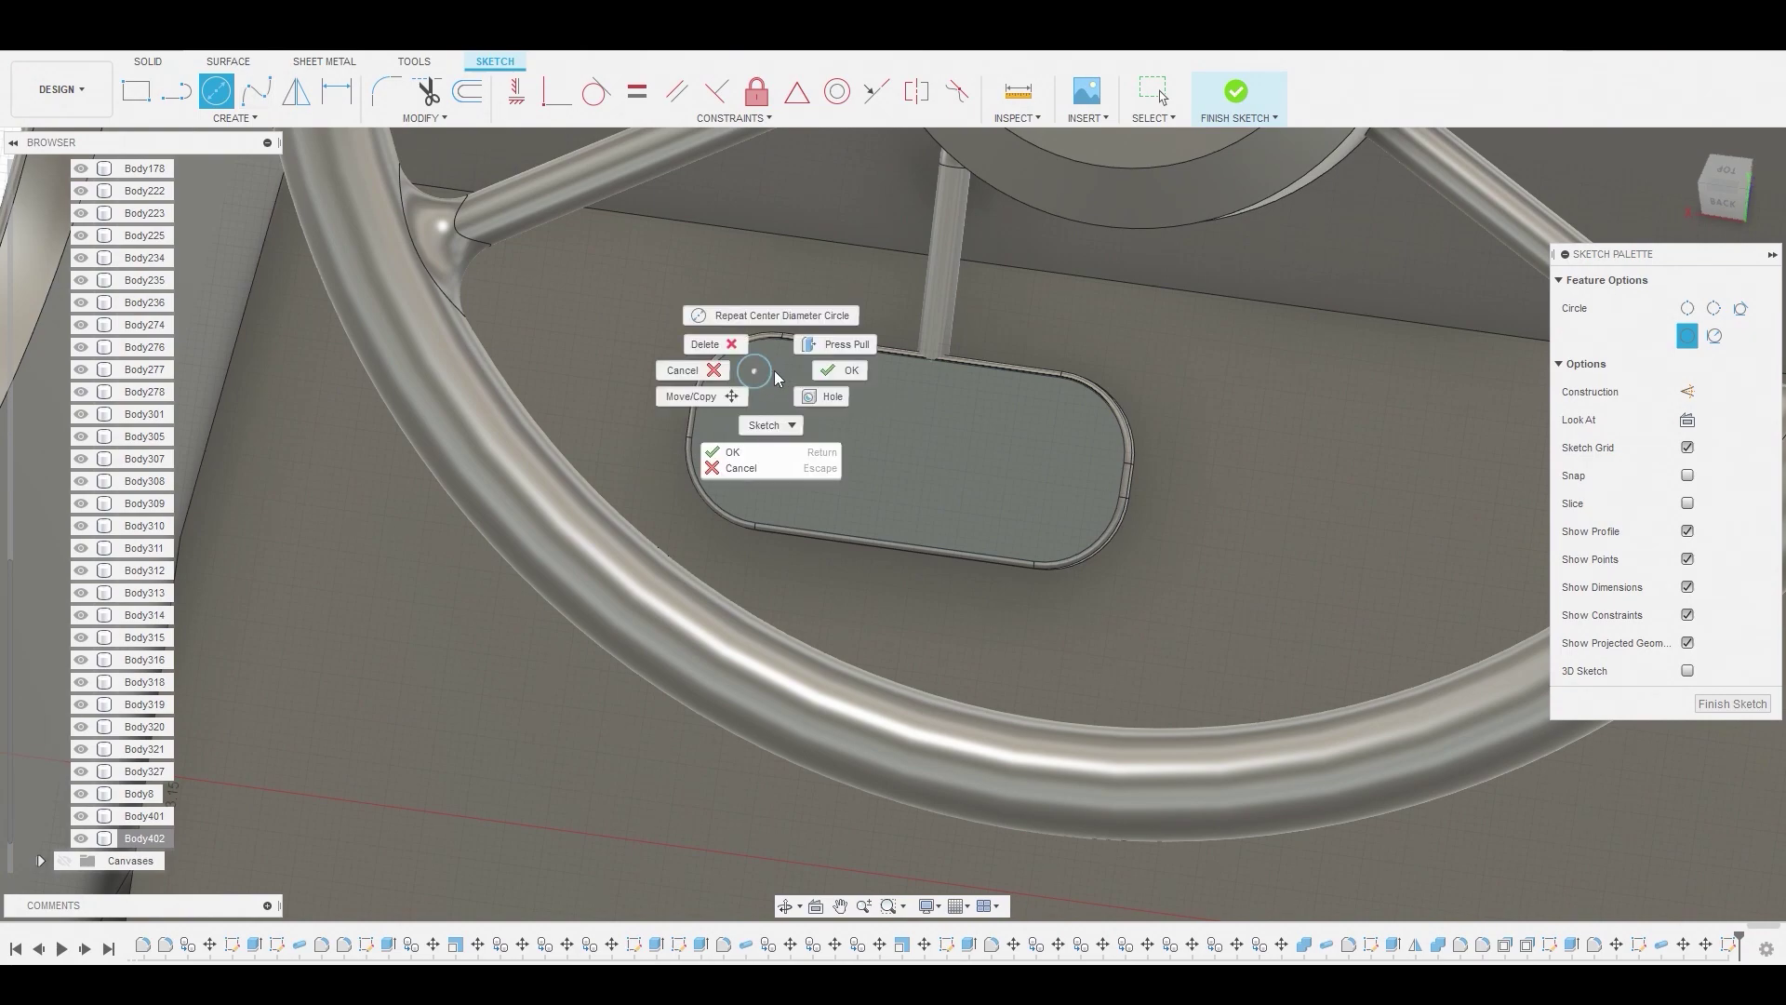
pyautogui.click(835, 372)
# Copy the circle twice downward to form a first column of three circles
pyautogui.click(772, 380)
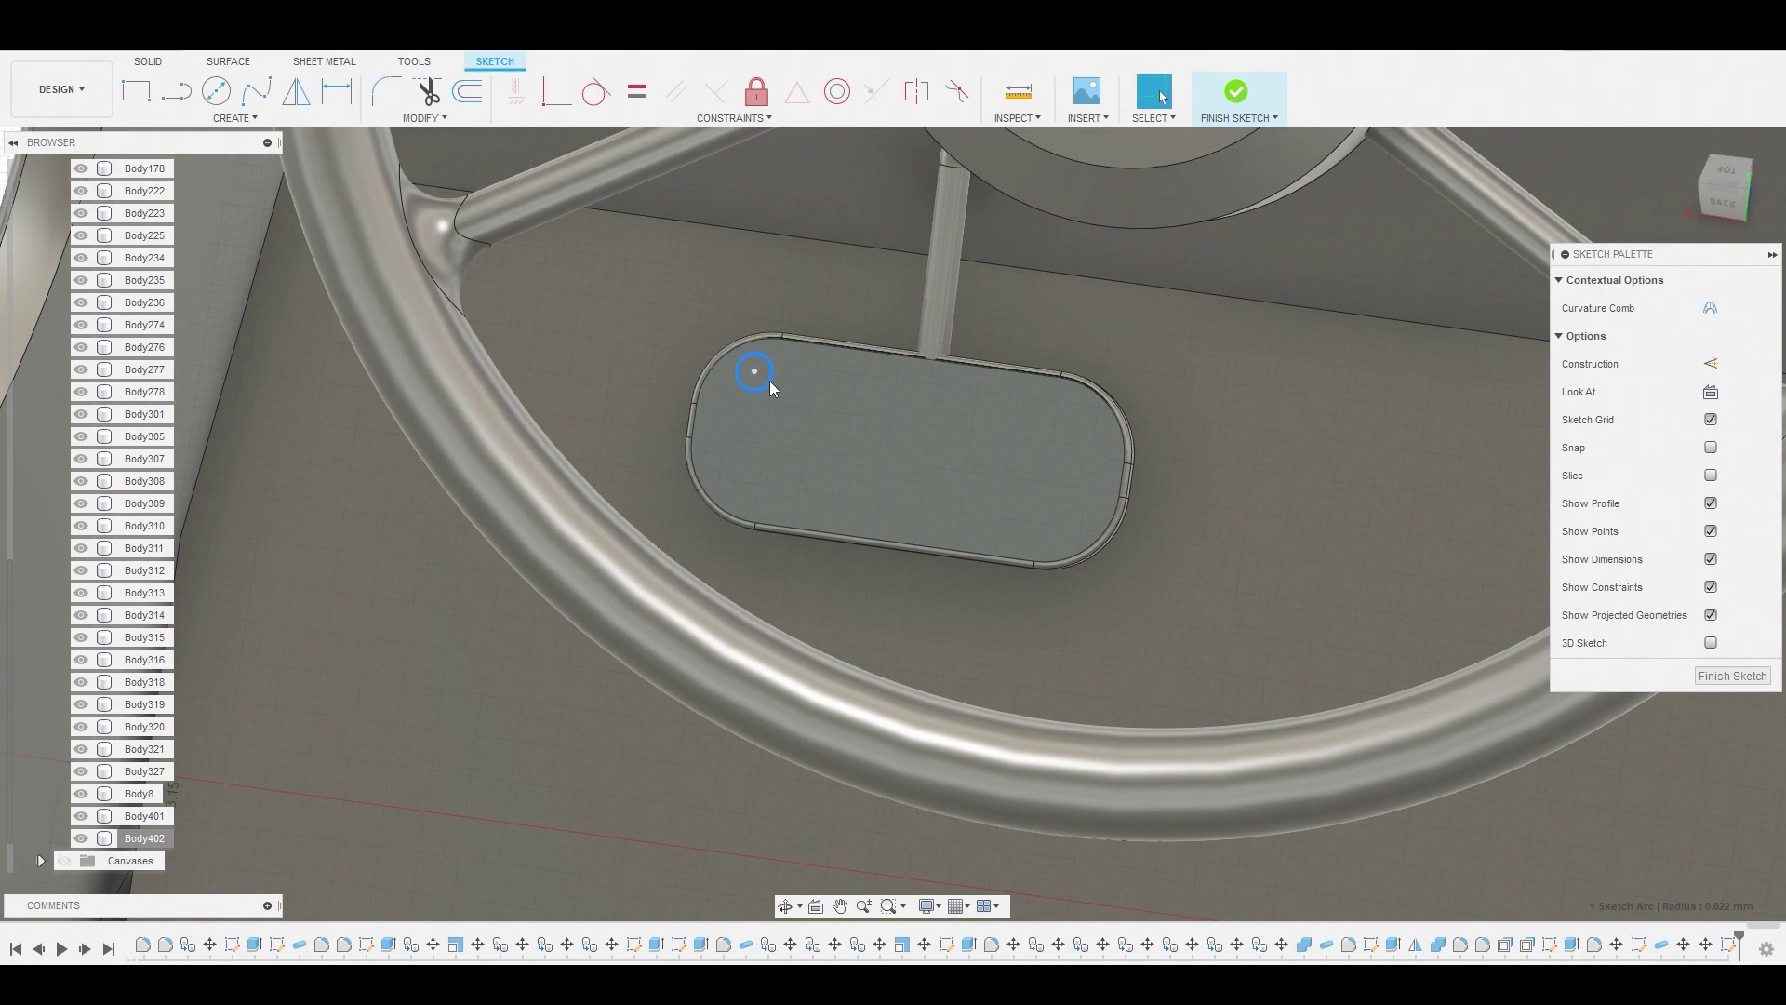
pyautogui.press('m')
pyautogui.moveTo(756, 364); pyautogui.dragTo(756, 389)
pyautogui.rightClick(810, 400)
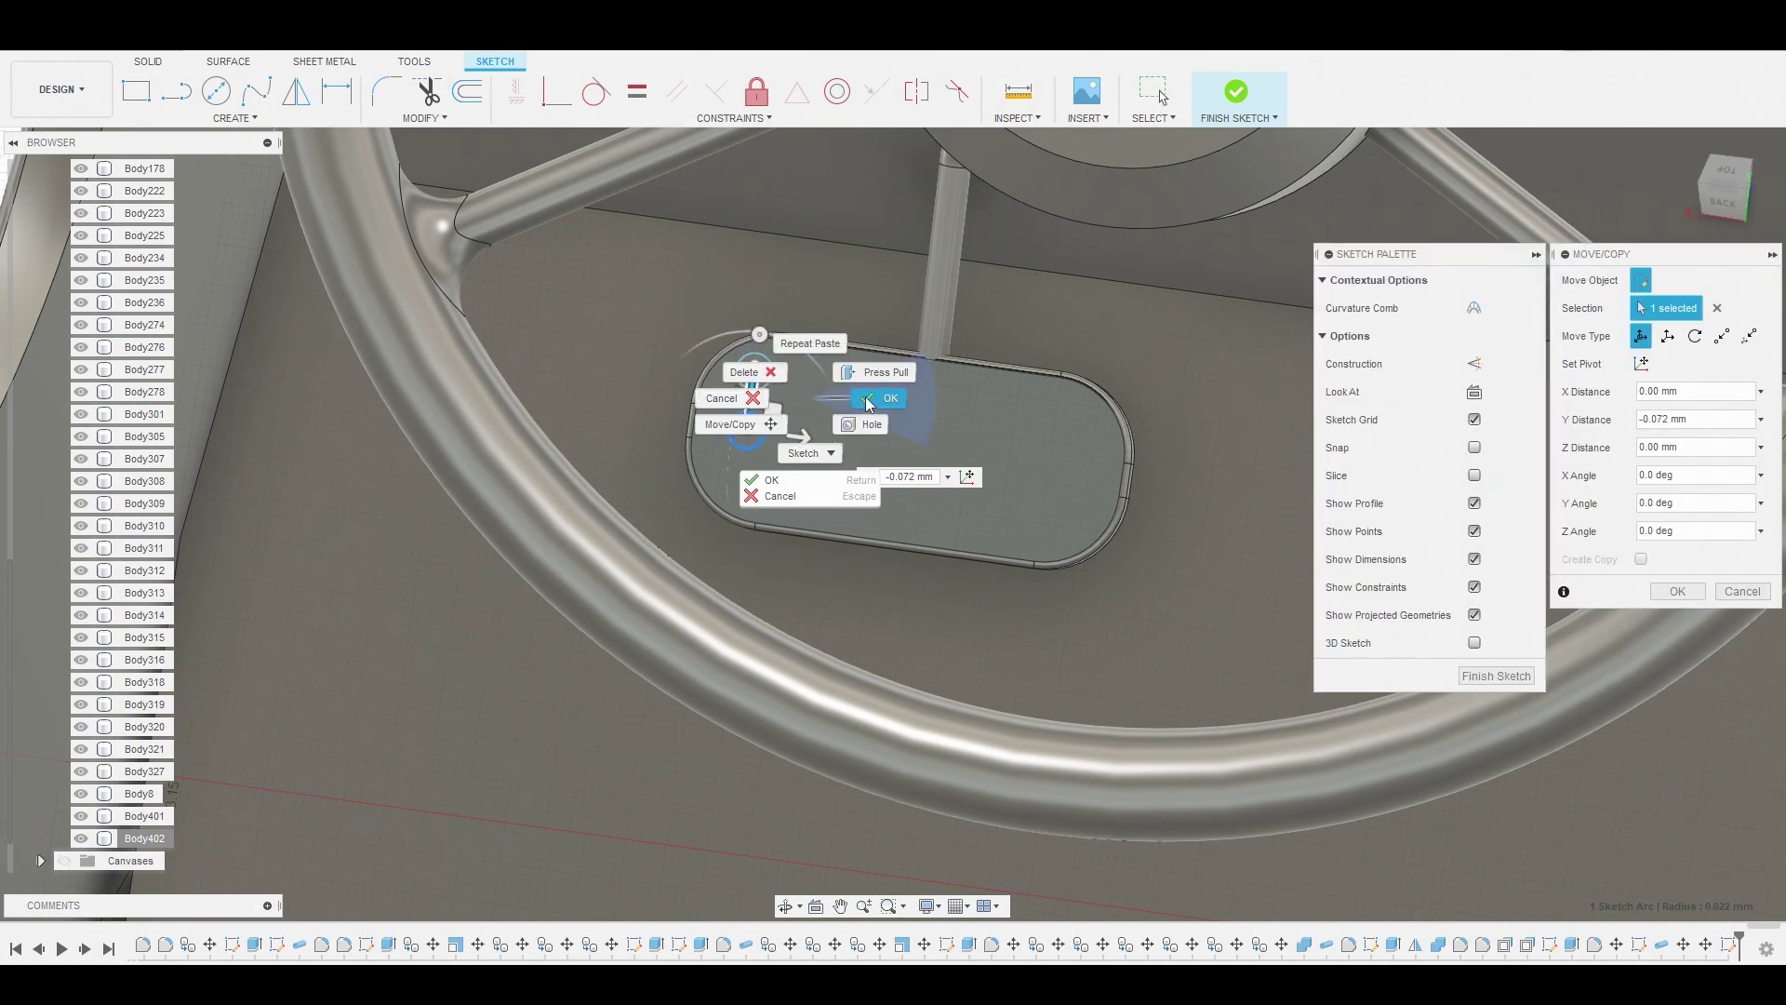
pyautogui.click(865, 398)
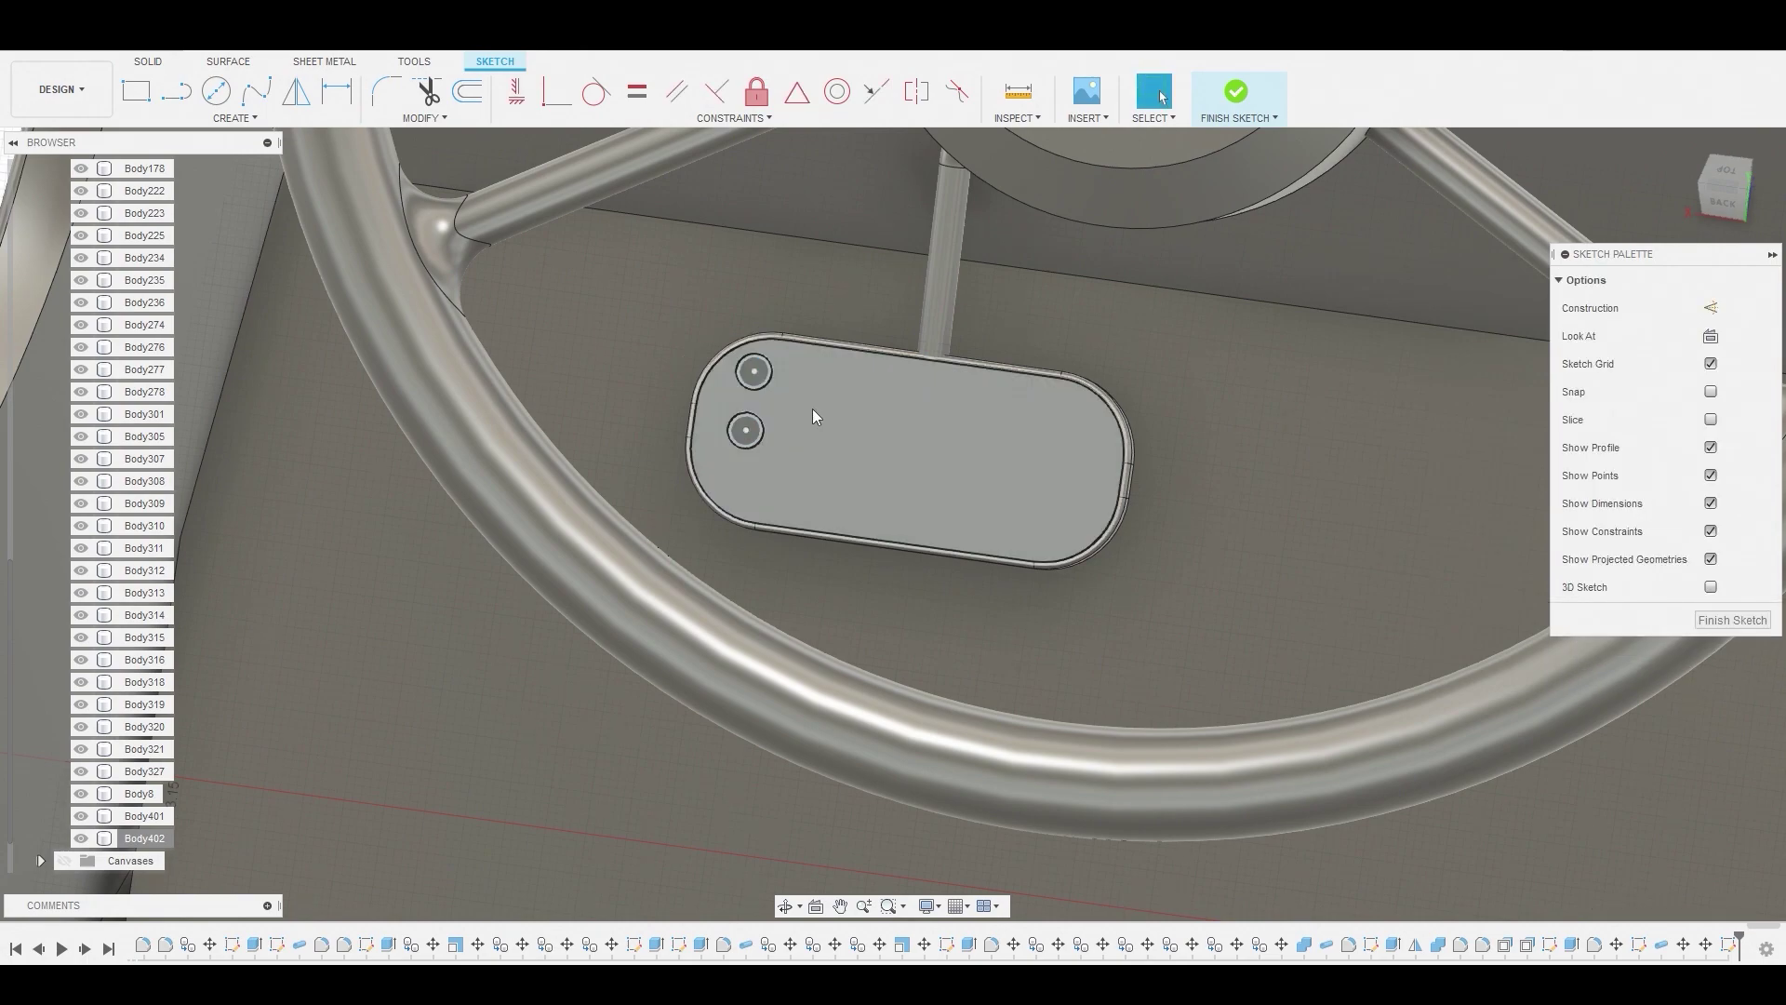
pyautogui.click(769, 382)
pyautogui.press('m')
pyautogui.moveTo(762, 332); pyautogui.dragTo(748, 439)
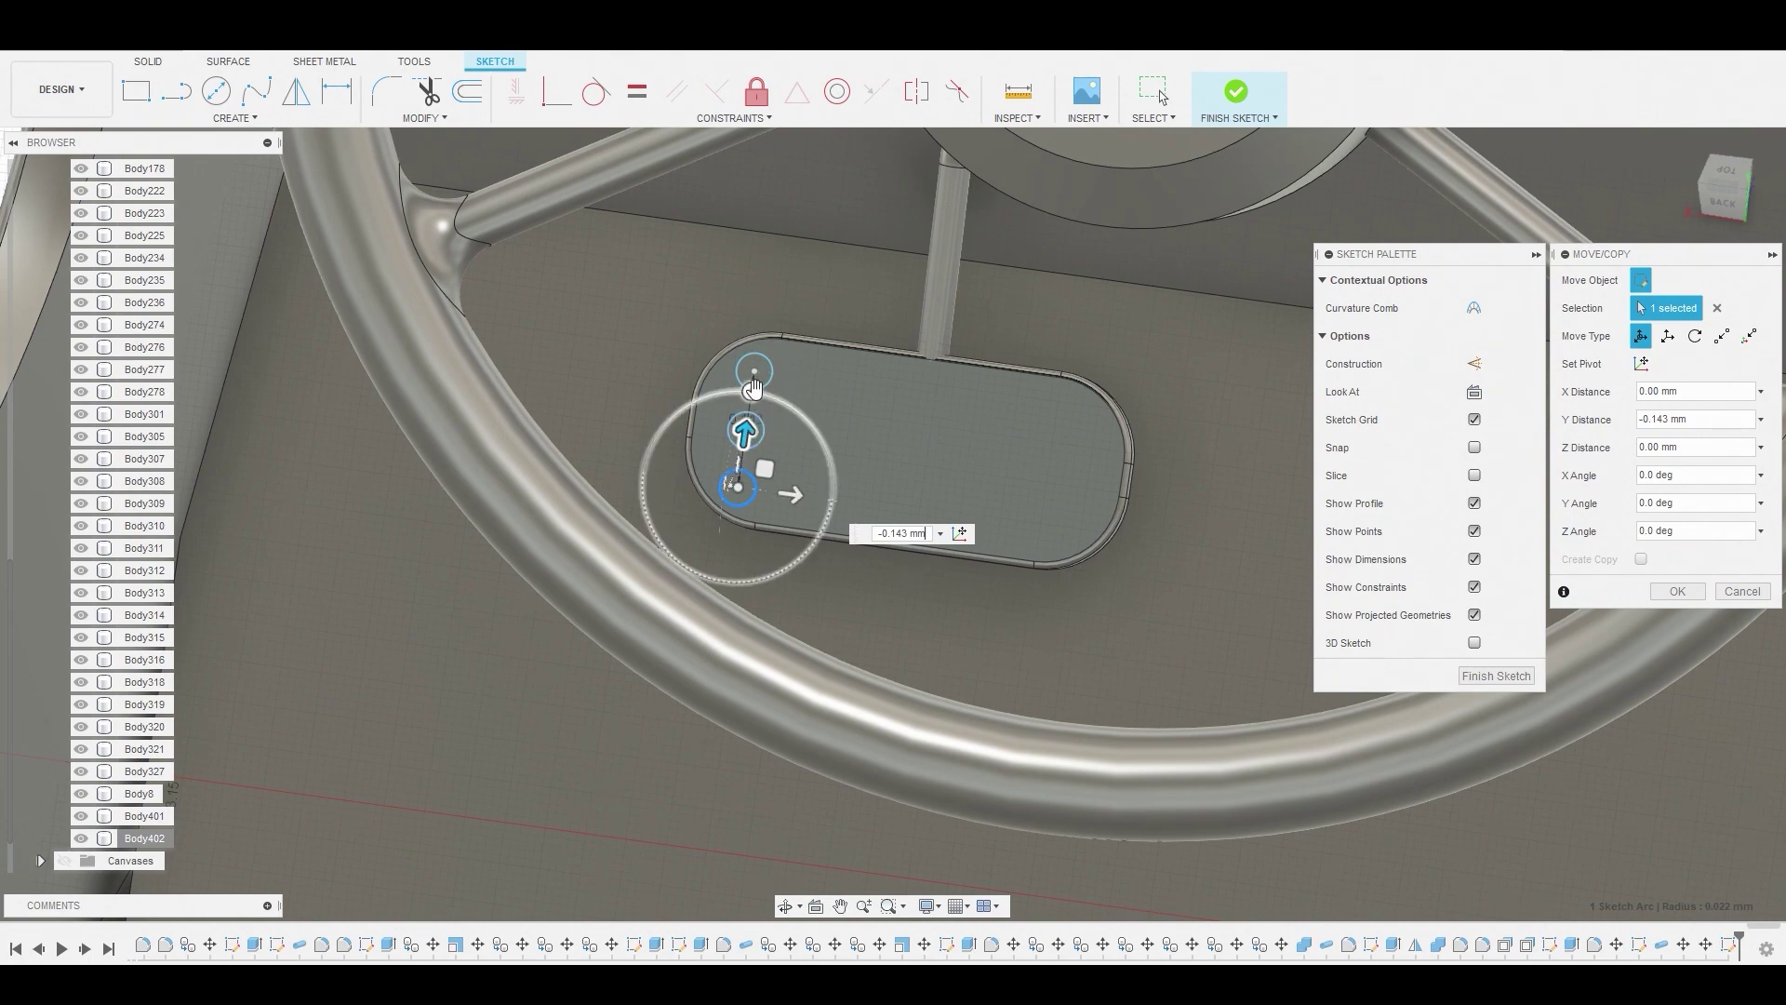
pyautogui.moveTo(747, 425); pyautogui.dragTo(747, 433)
pyautogui.rightClick(745, 433)
pyautogui.click(798, 428)
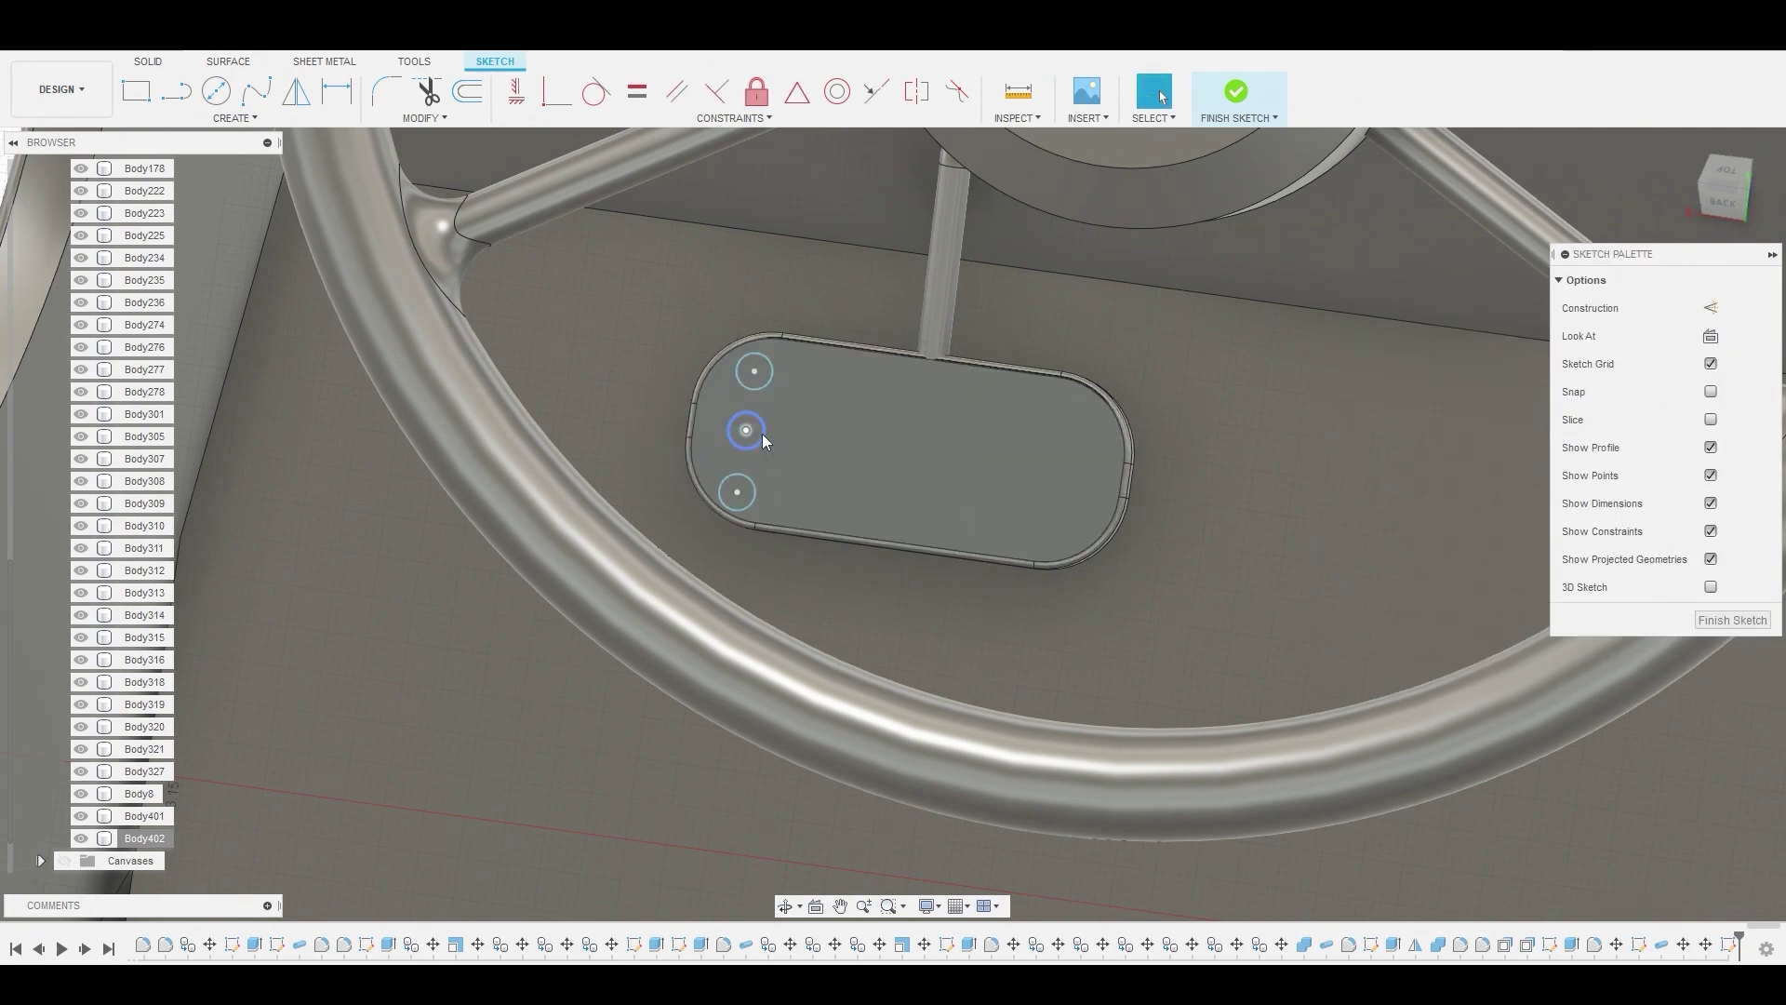
# Copy the three-circle column to the right as a second column
pyautogui.click(762, 434)
pyautogui.keyDown('ctrl'); pyautogui.click(769, 380); pyautogui.keyUp('ctrl')
pyautogui.press('Escape')
pyautogui.click(752, 486)
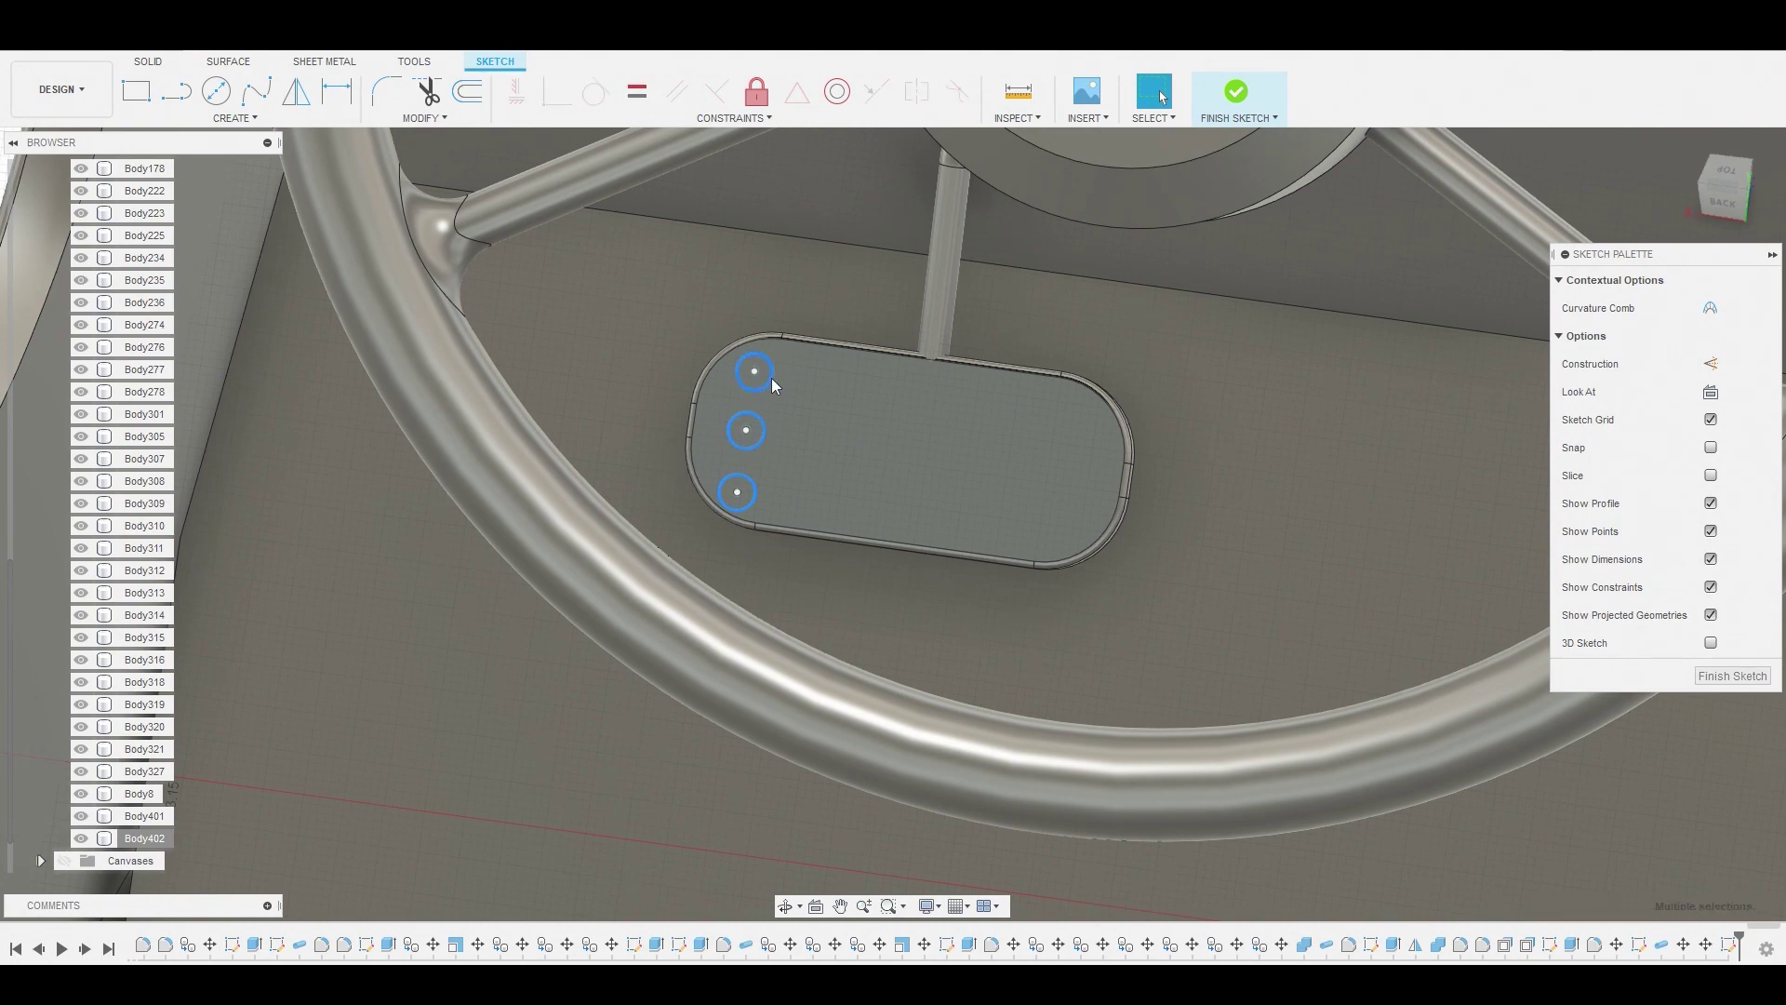
pyautogui.press('m')
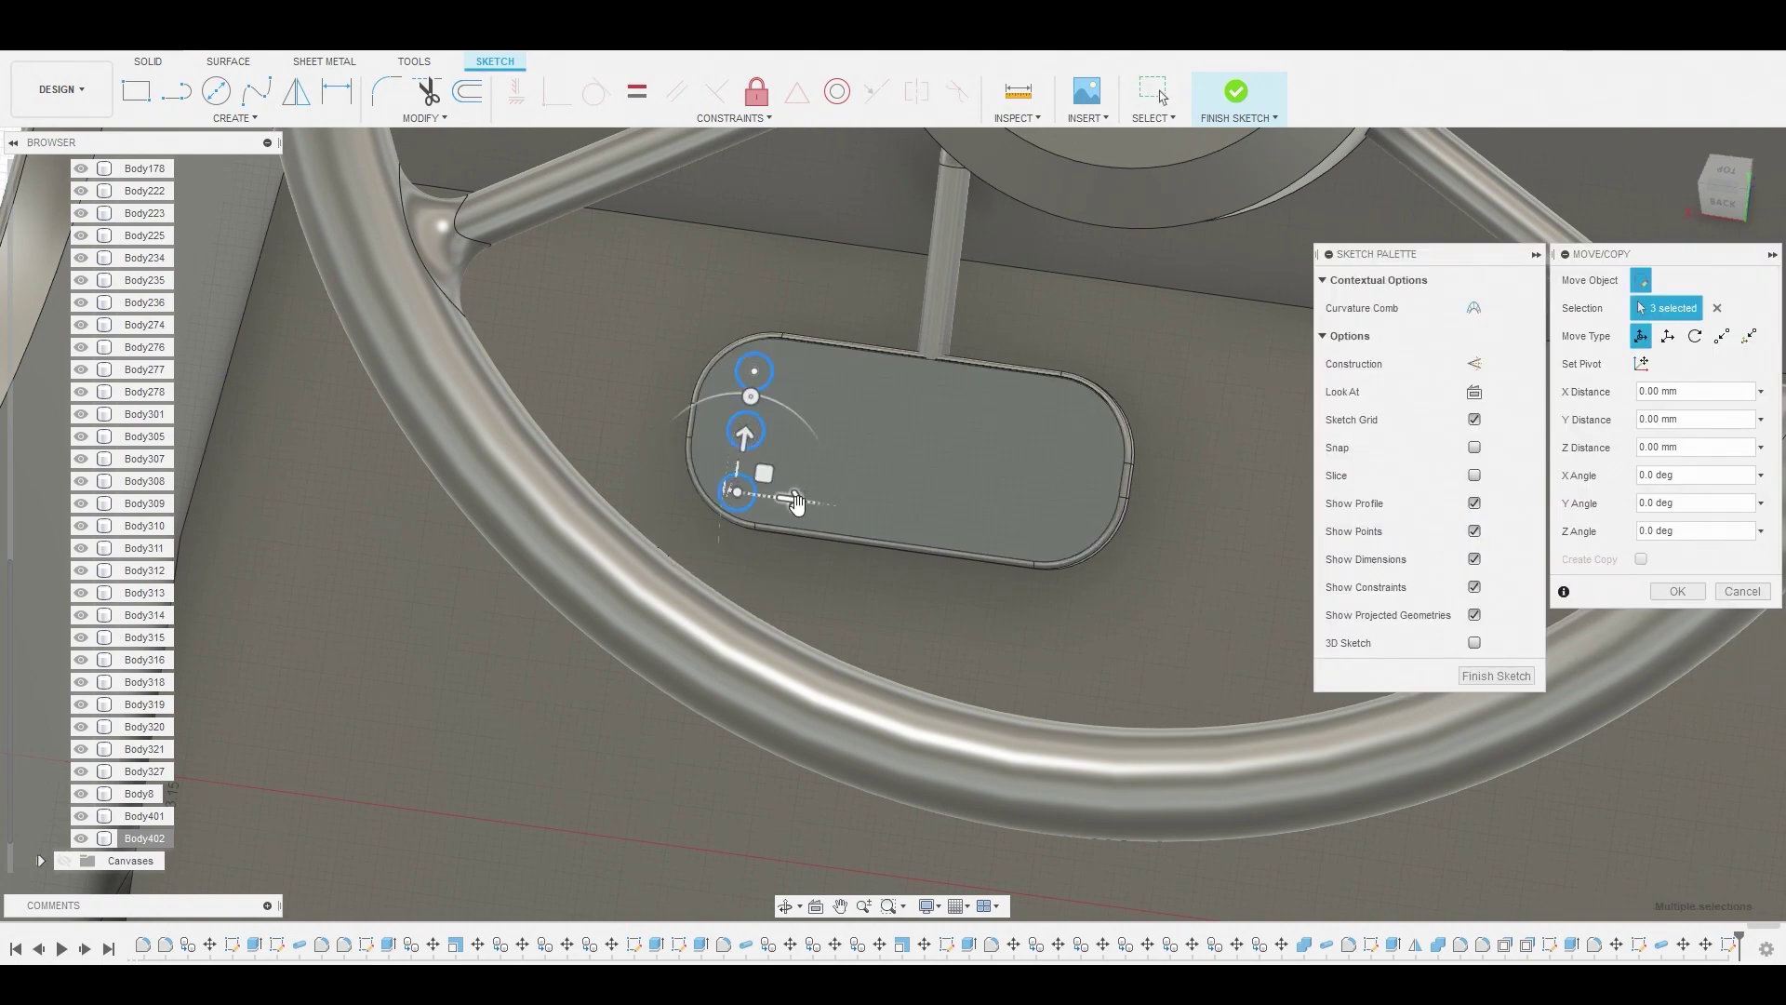
pyautogui.moveTo(797, 505); pyautogui.dragTo(850, 507)
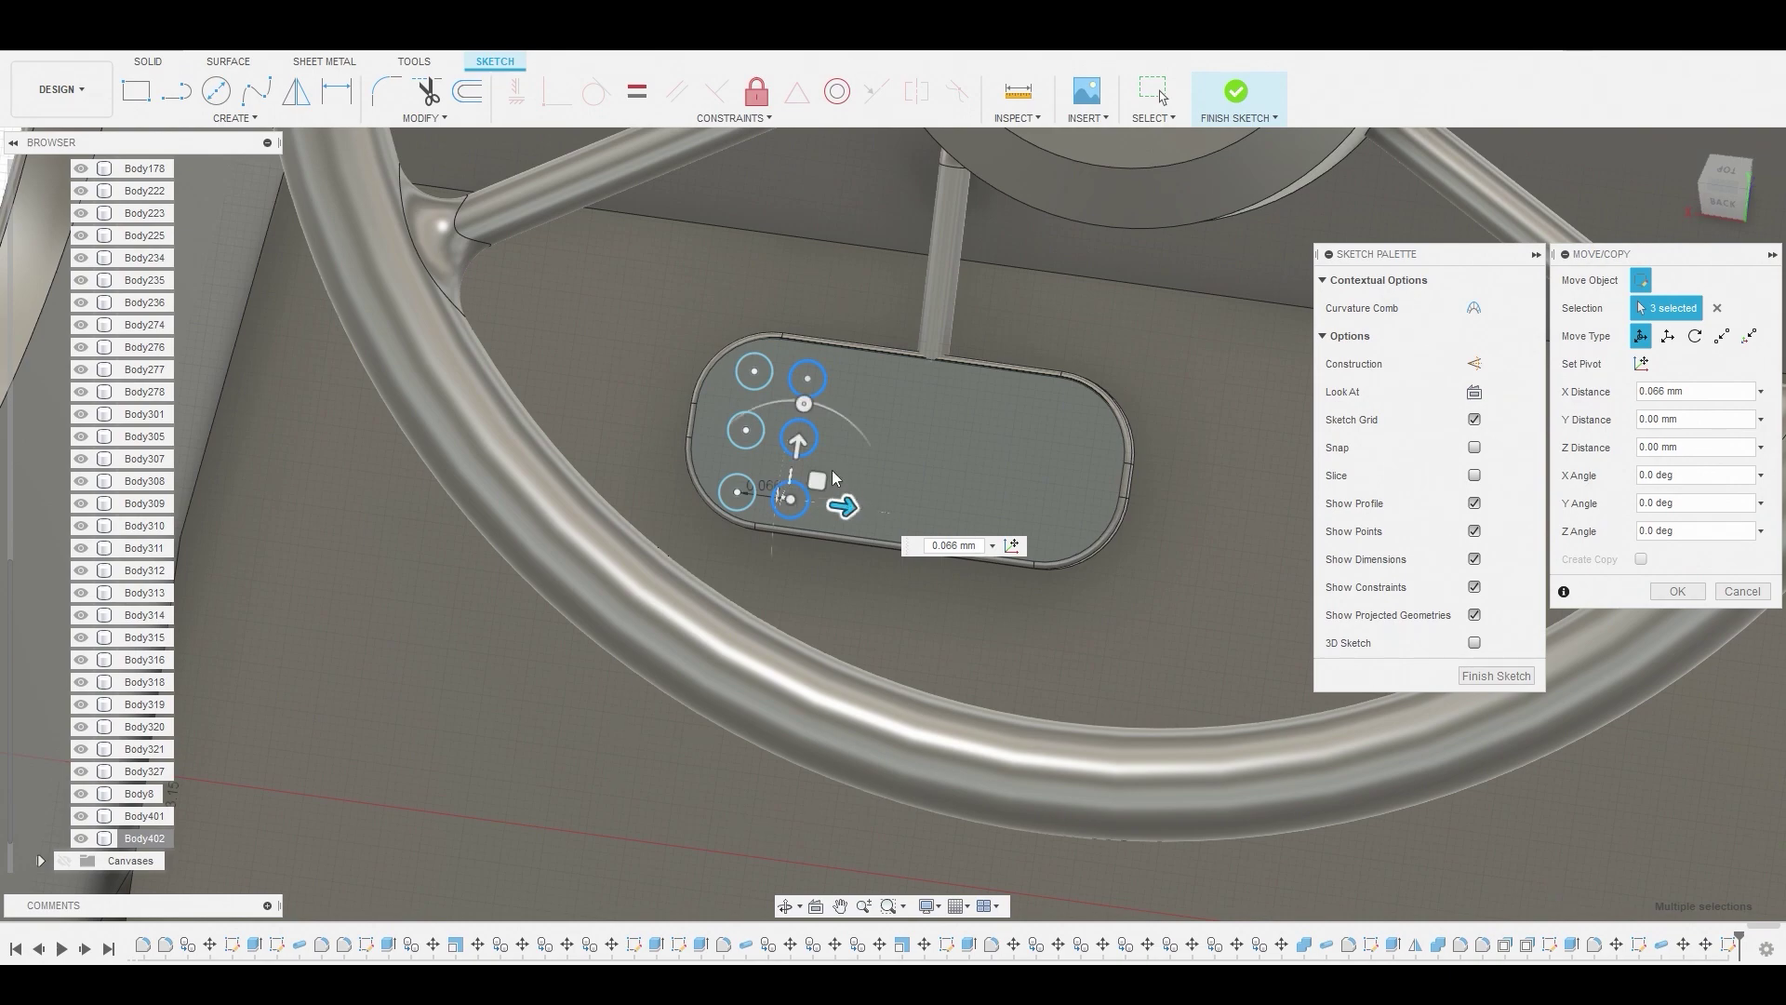
pyautogui.press('Return')
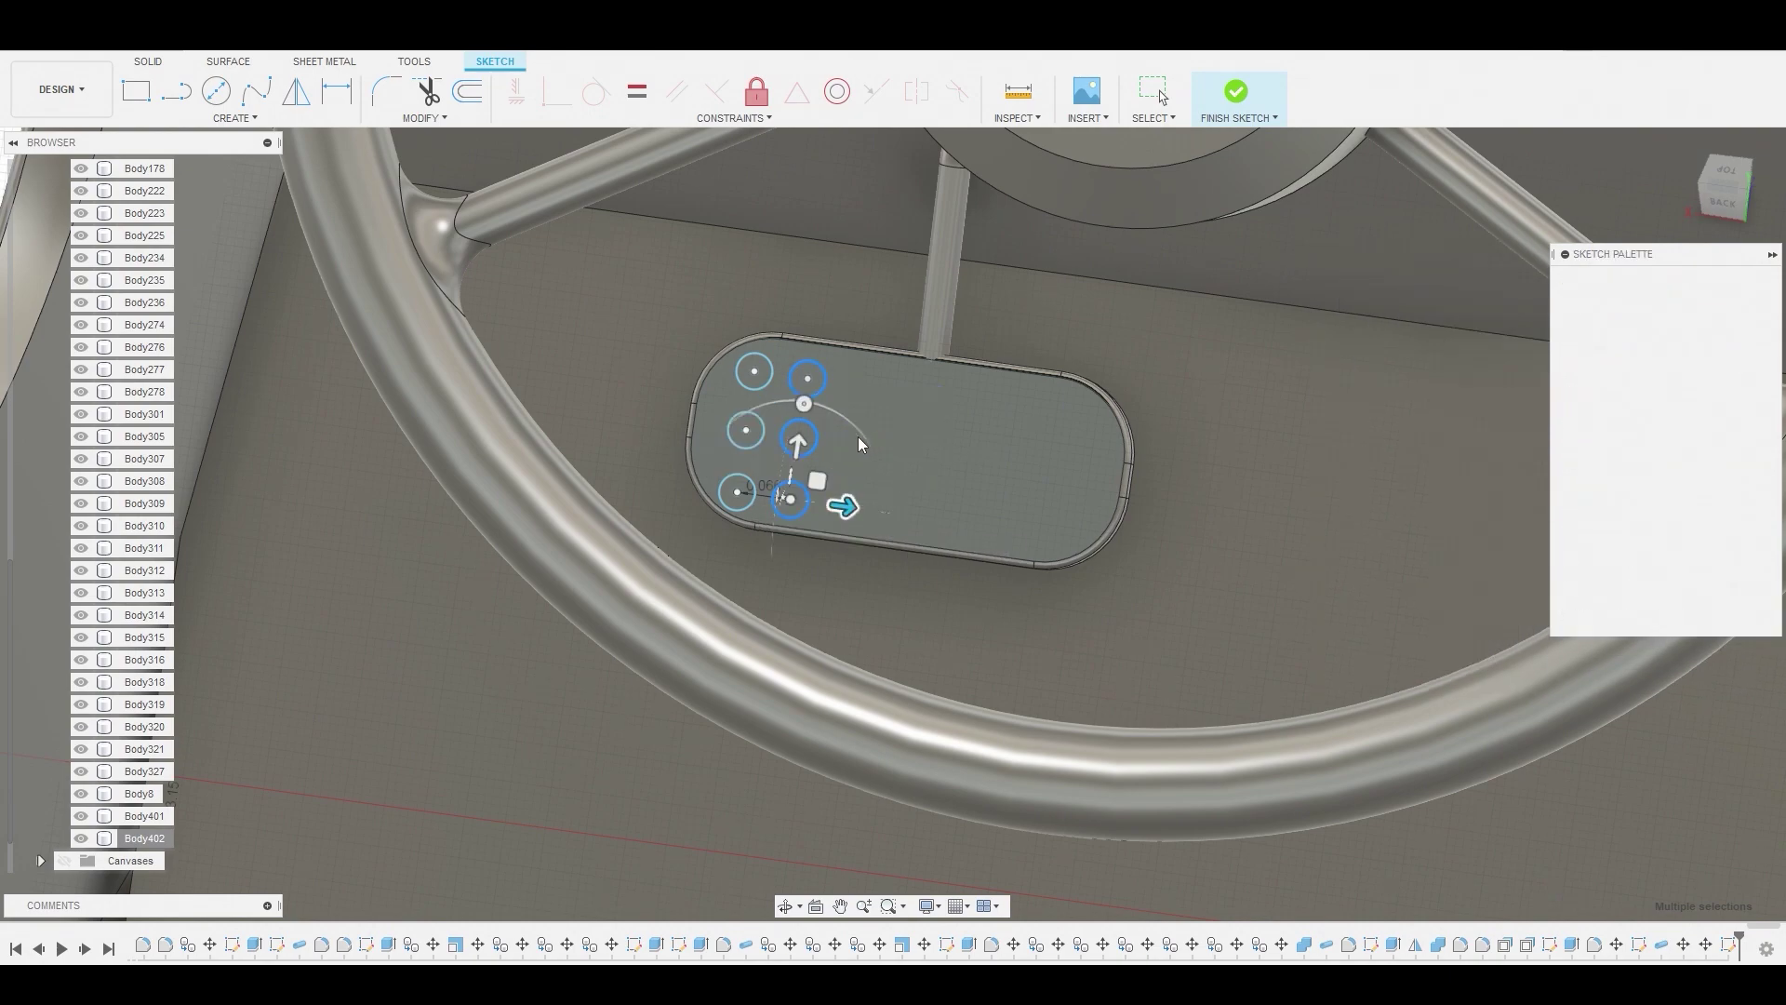
# Copy the two columns rightward twice to make columns three through six
pyautogui.click(797, 483)
pyautogui.keyDown('ctrl'); pyautogui.click(751, 481); pyautogui.keyUp('ctrl')
pyautogui.keyDown('ctrl'); pyautogui.click(756, 447); pyautogui.keyUp('ctrl')
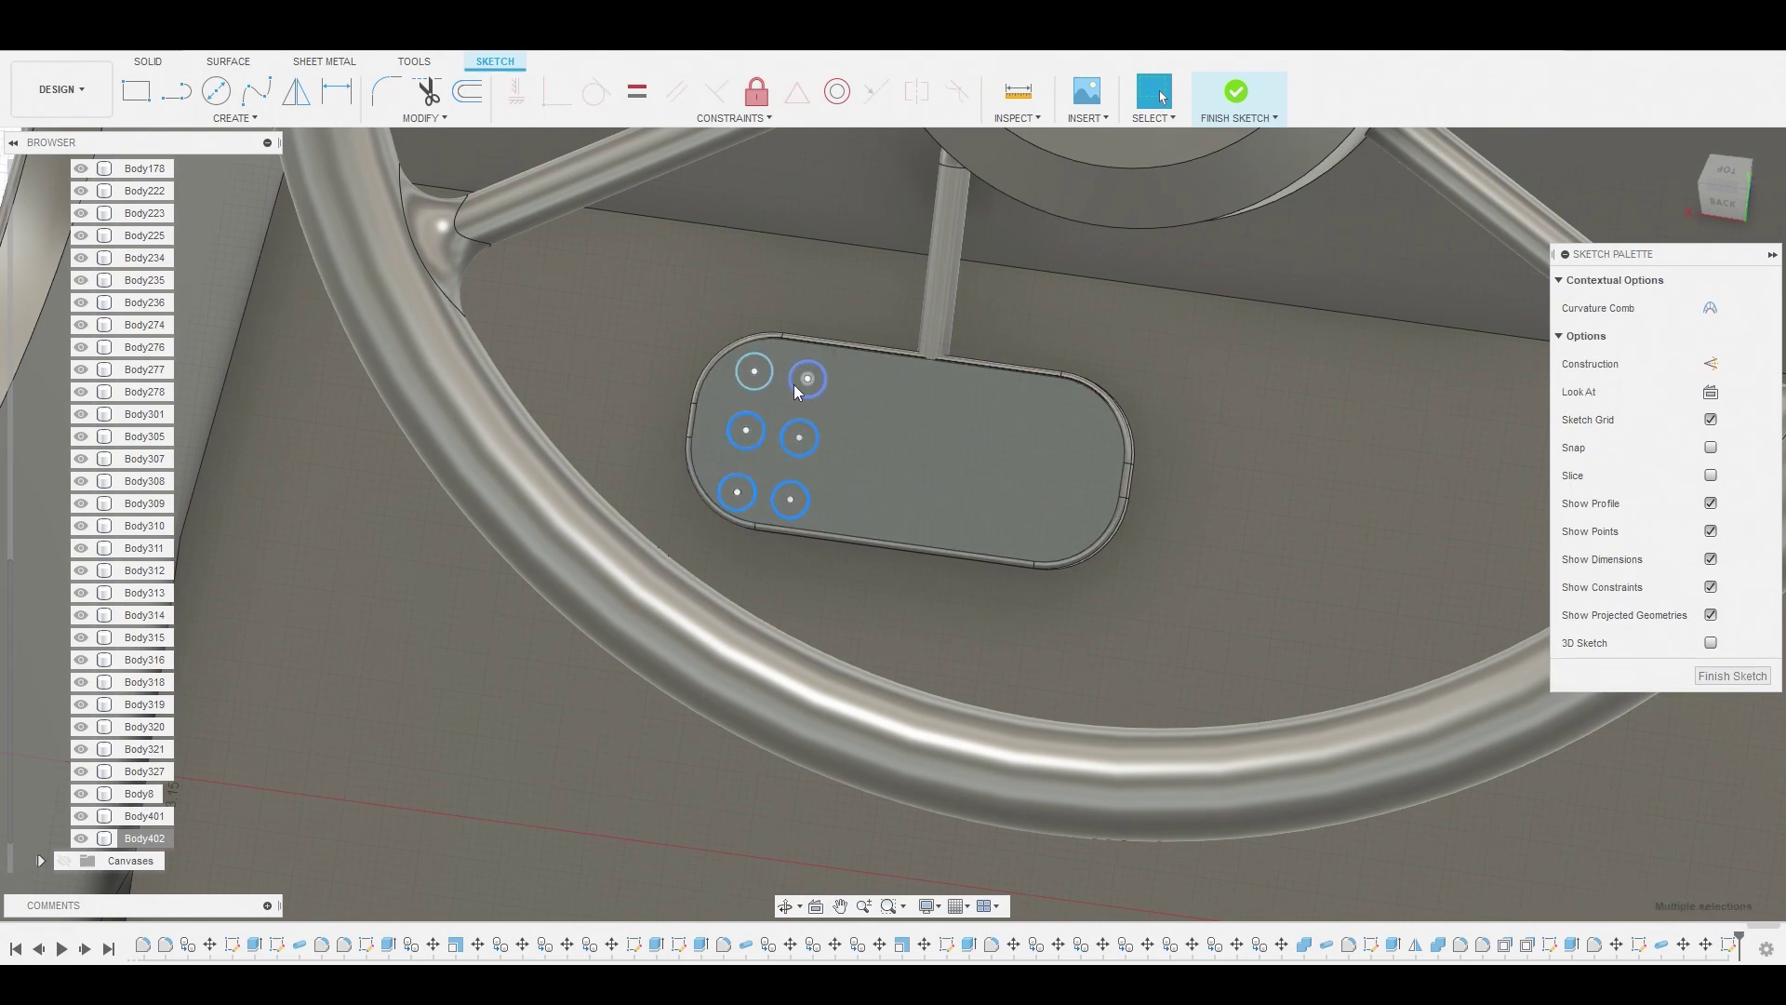
pyautogui.press('m')
pyautogui.moveTo(845, 509); pyautogui.dragTo(954, 519)
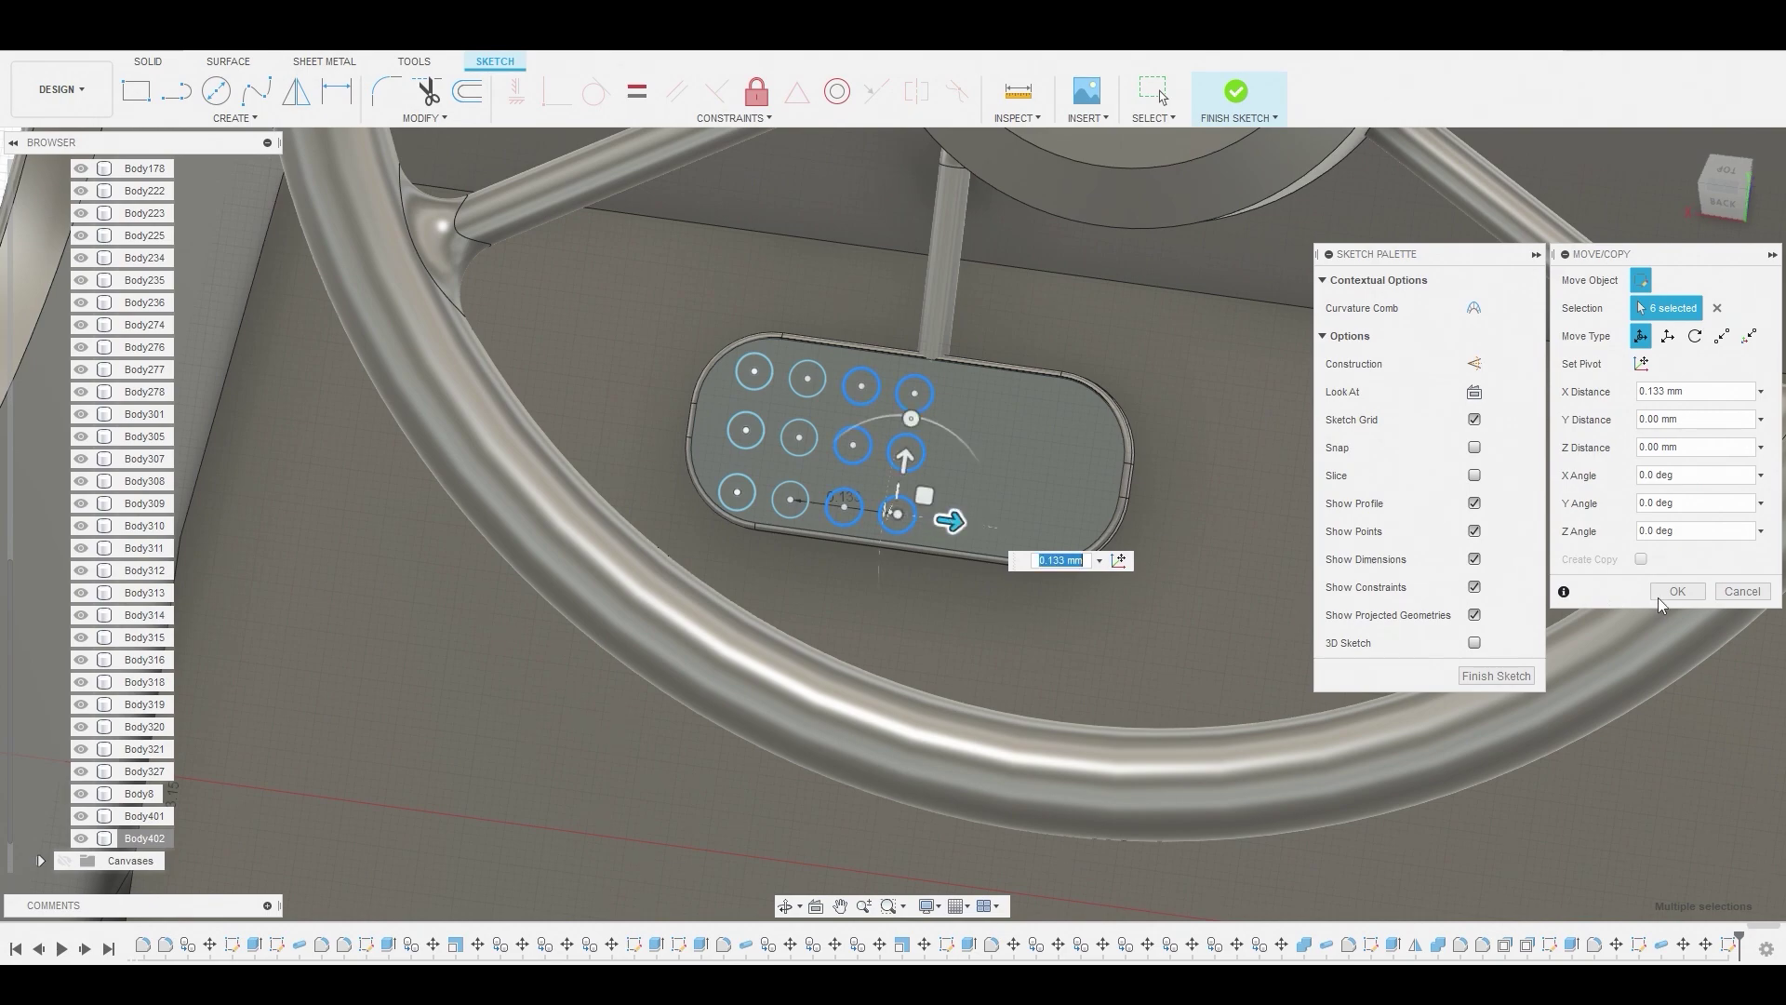
pyautogui.press('Return')
pyautogui.click(911, 501)
pyautogui.press('m')
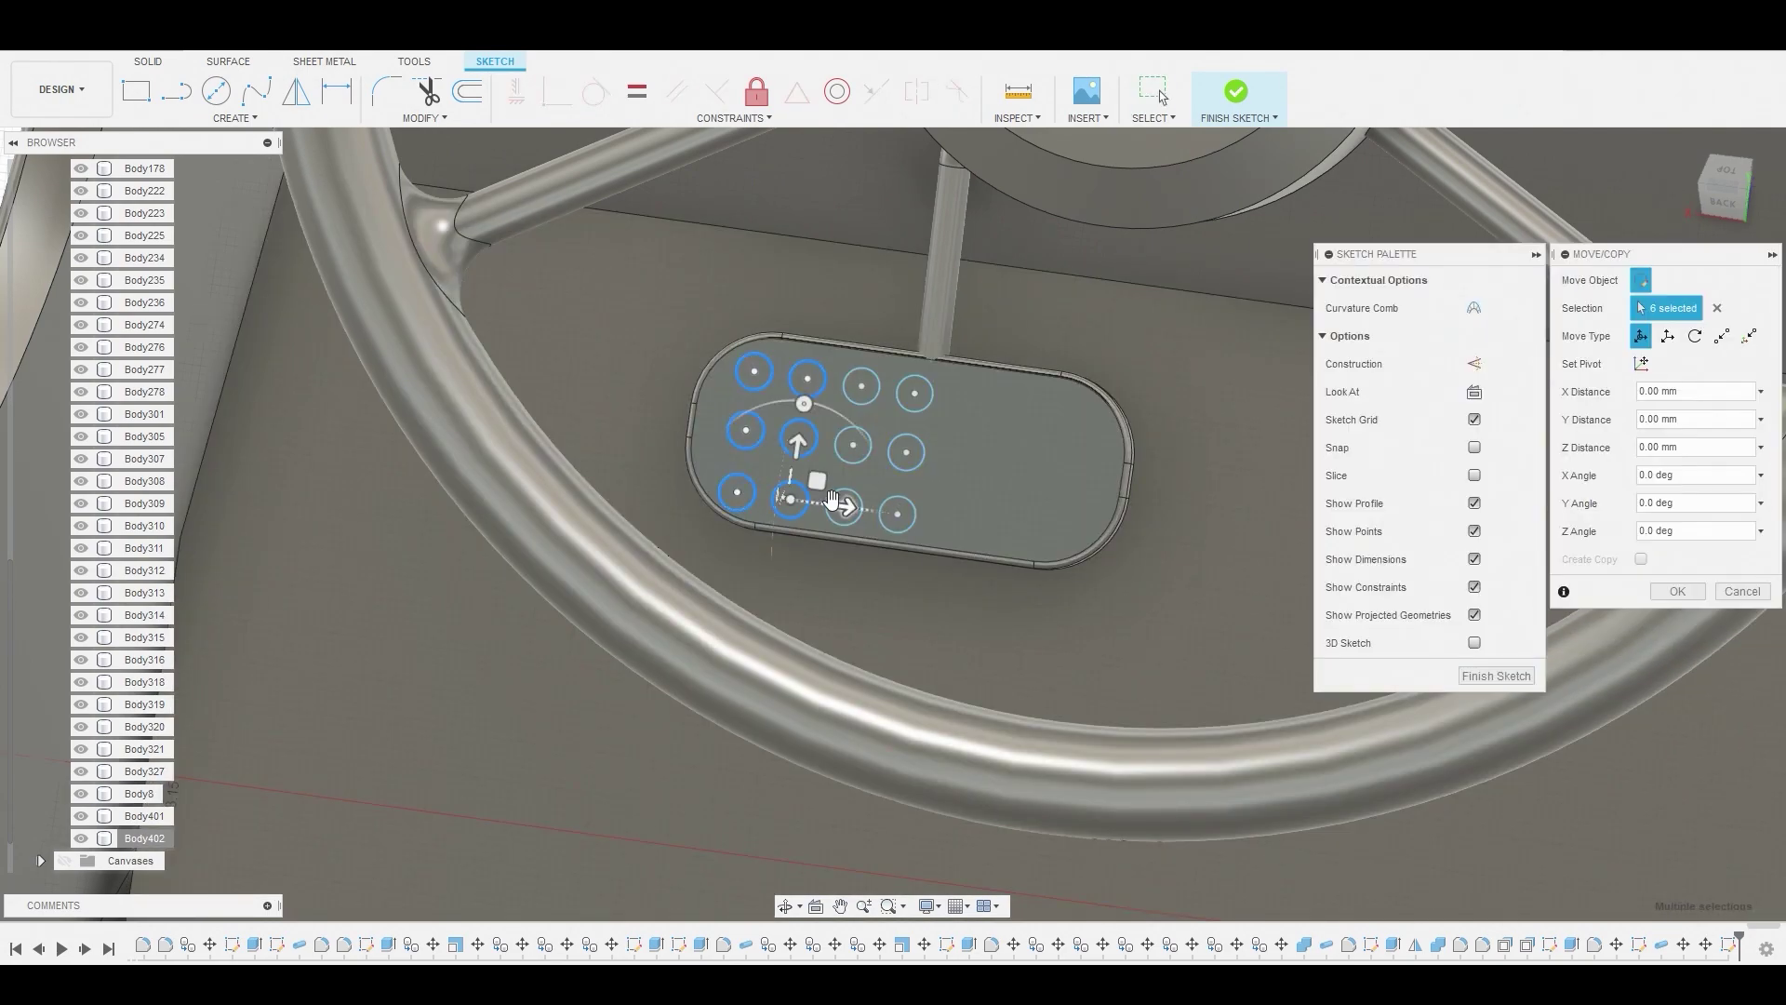
pyautogui.moveTo(842, 510); pyautogui.dragTo(1056, 518)
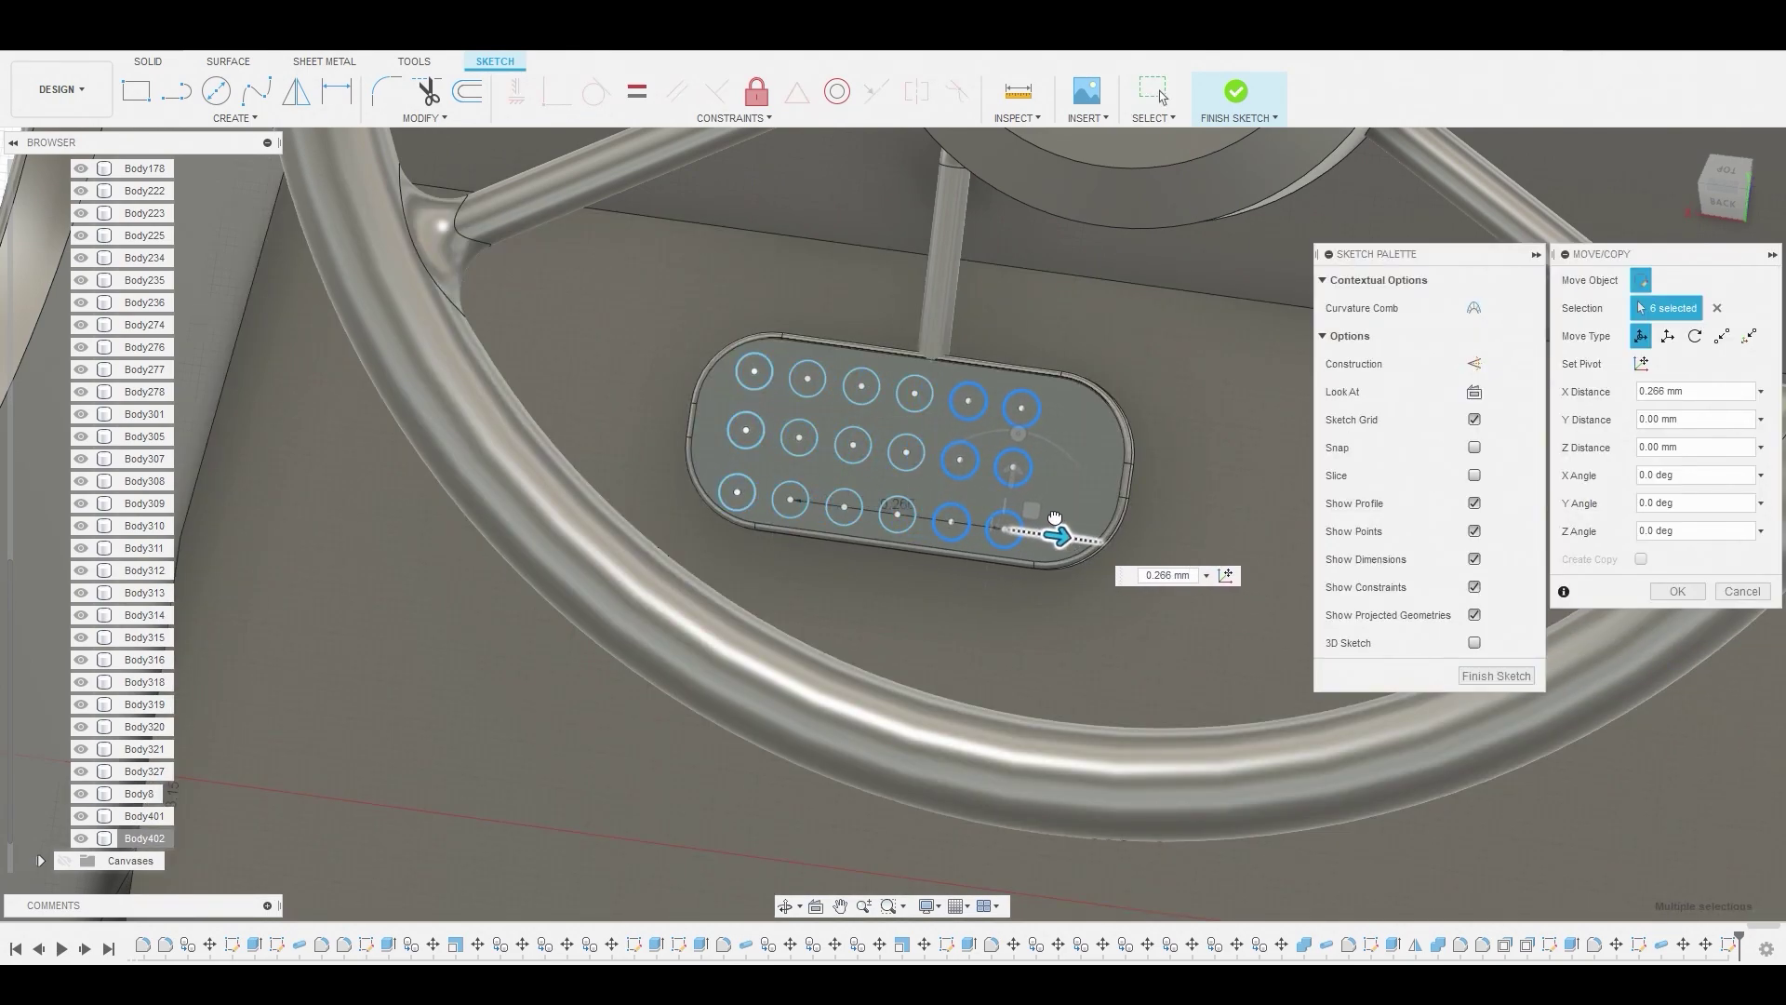
pyautogui.rightClick(1056, 518)
pyautogui.click(1058, 471)
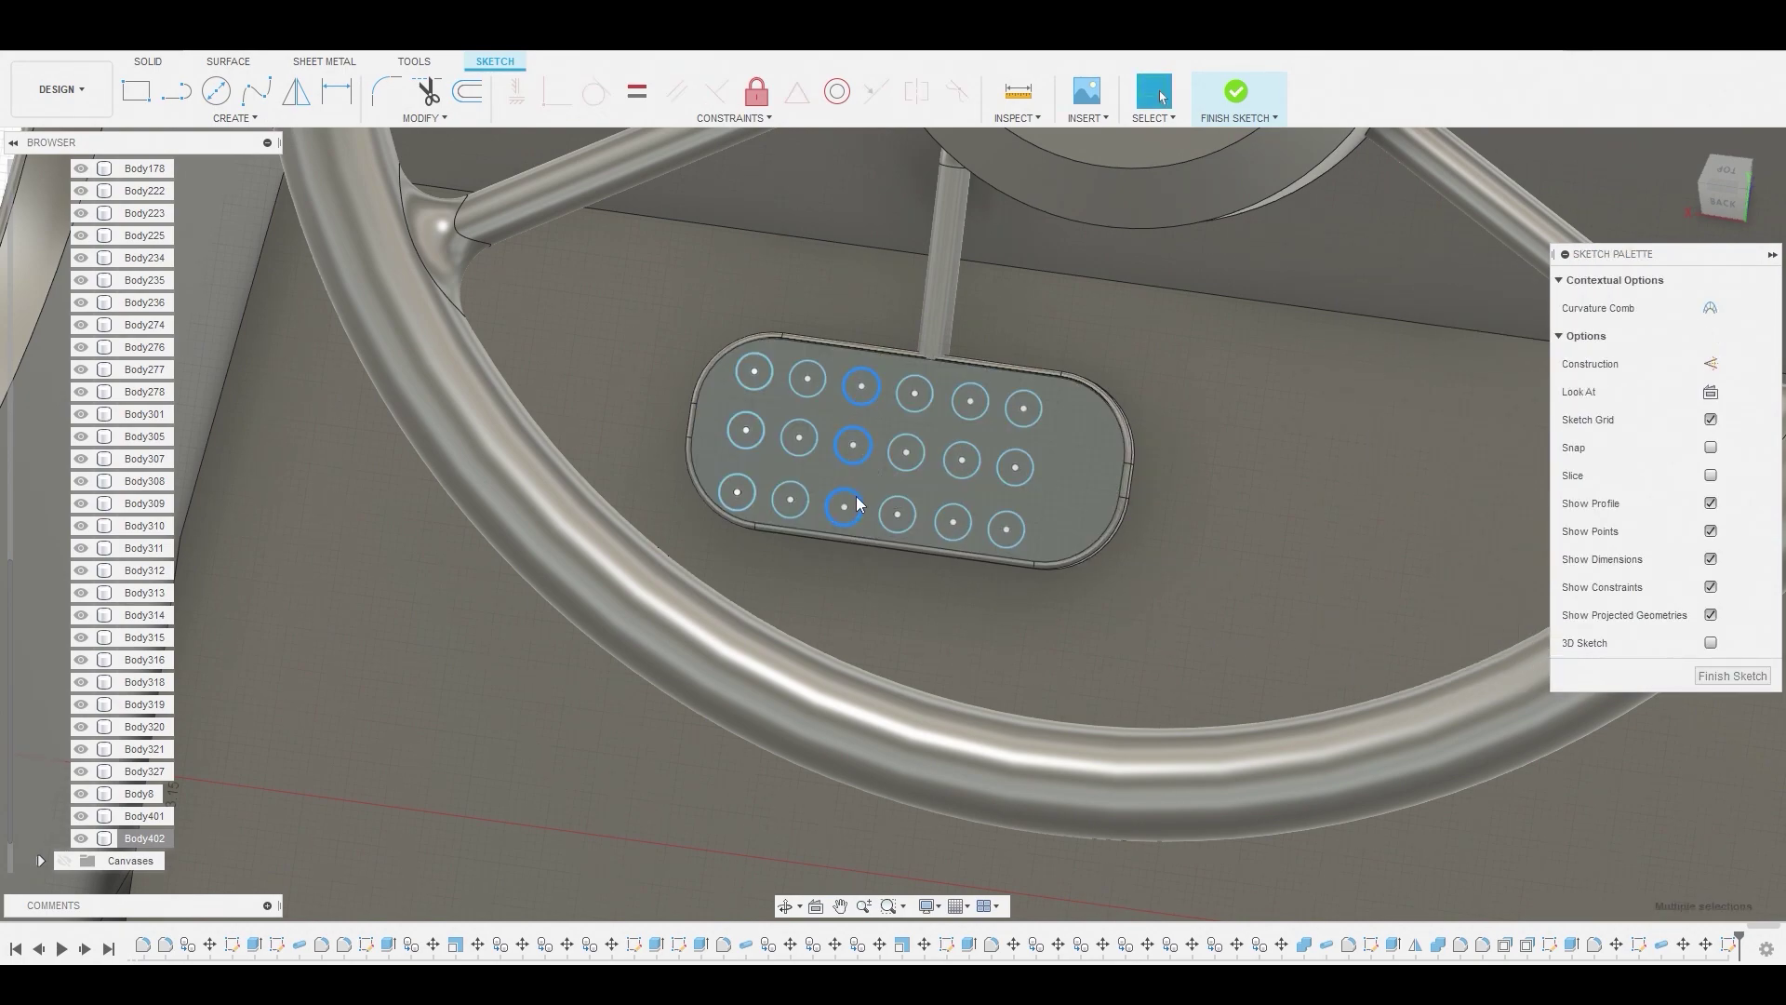
# Copy a single column to the pedal's right end as the seventh column
pyautogui.press('m')
pyautogui.moveTo(916, 410); pyautogui.dragTo(1135, 454)
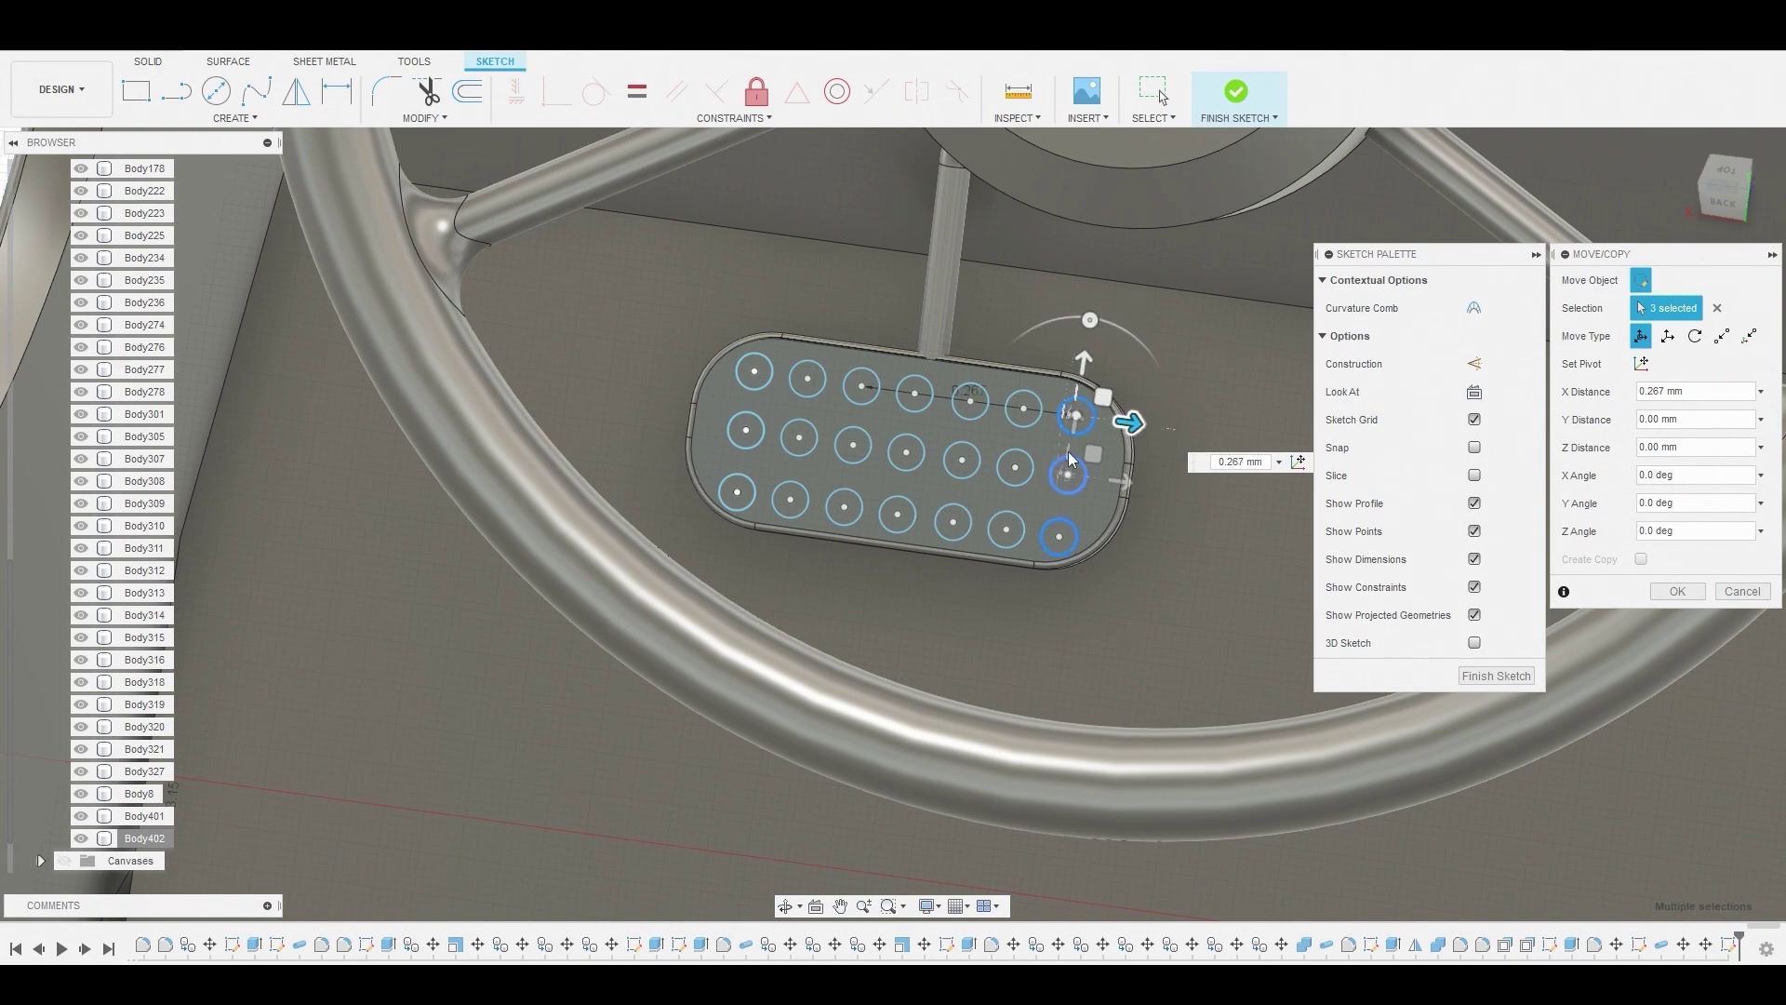
pyautogui.rightClick(1046, 477)
pyautogui.click(1047, 432)
pyautogui.scroll(5, 1047, 432)
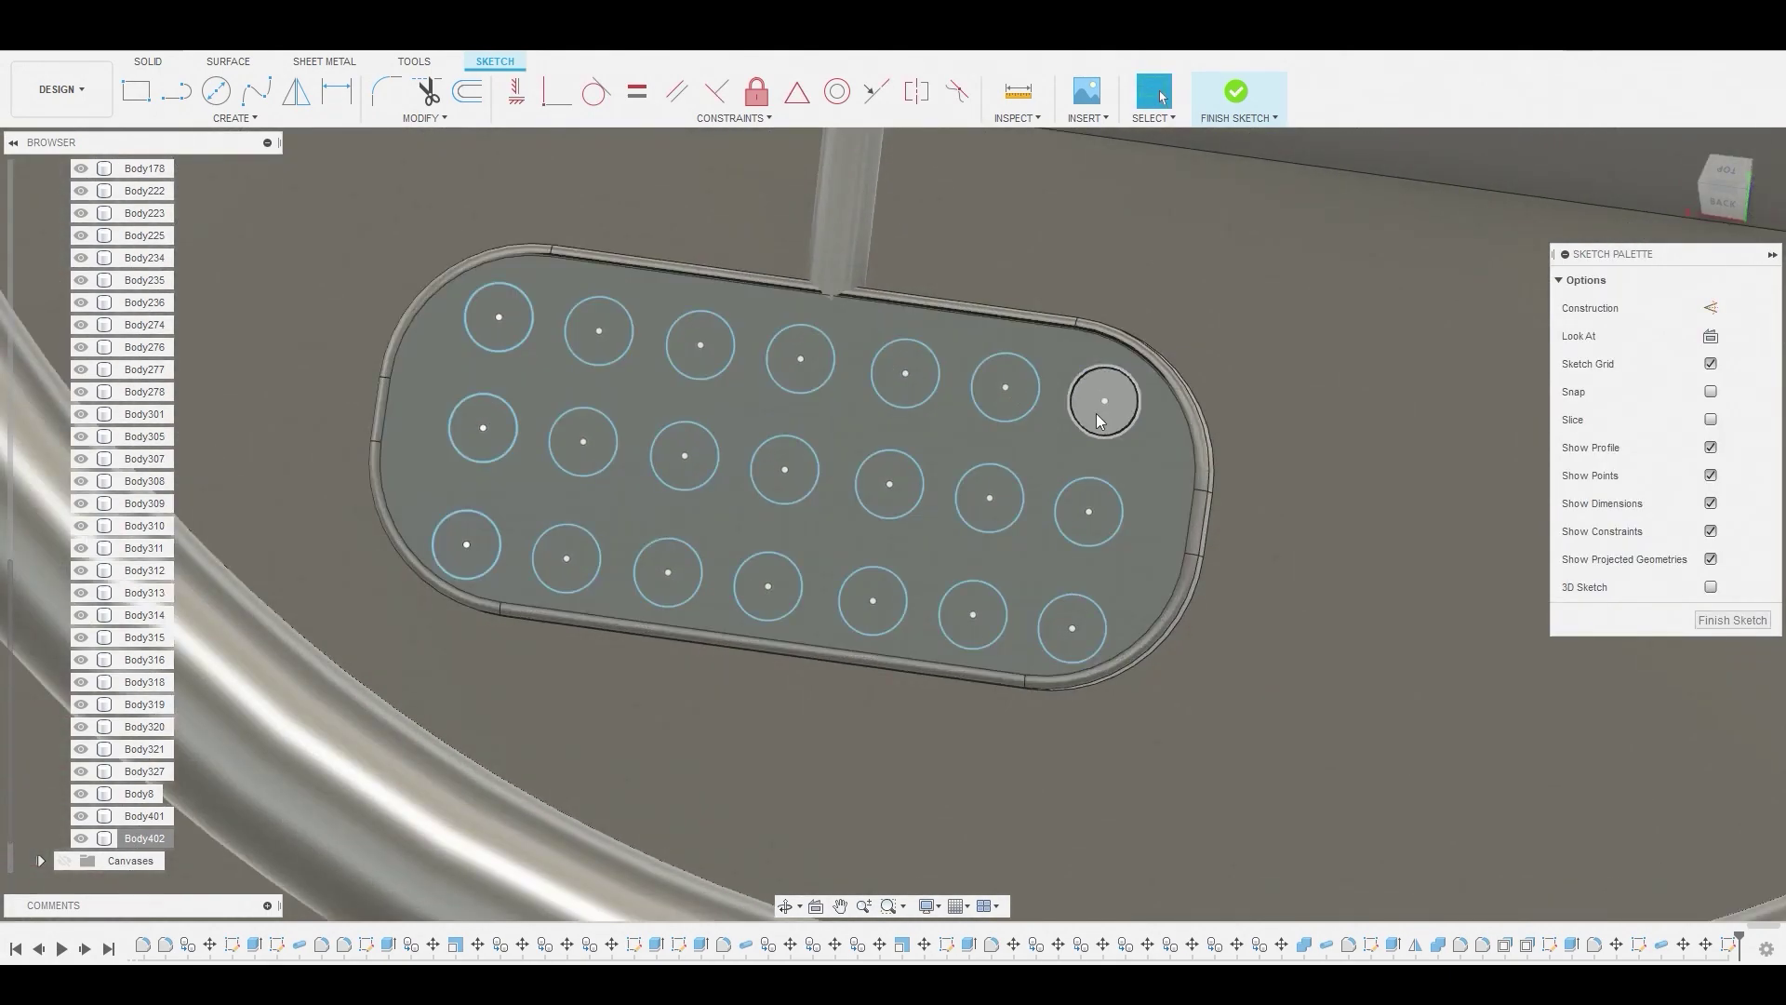
# Select all 21 circles across the three rows on the pedal sketch
pyautogui.click(1100, 409)
pyautogui.keyDown('shift'); pyautogui.click(1008, 389); pyautogui.keyUp('shift')
pyautogui.keyDown('shift'); pyautogui.click(907, 376); pyautogui.keyUp('shift')
pyautogui.keyDown('shift'); pyautogui.click(523, 428); pyautogui.keyUp('shift')
pyautogui.keyDown('shift'); pyautogui.click(600, 447); pyautogui.keyUp('shift')
pyautogui.keyDown('shift'); pyautogui.click(889, 483); pyautogui.keyUp('shift')
pyautogui.keyDown('shift'); pyautogui.click(989, 498); pyautogui.keyUp('shift')
pyautogui.keyDown('shift'); pyautogui.click(1088, 512); pyautogui.keyUp('shift')
pyautogui.keyDown('shift'); pyautogui.click(1072, 629); pyautogui.keyUp('shift')
pyautogui.keyDown('shift'); pyautogui.click(973, 614); pyautogui.keyUp('shift')
pyautogui.keyDown('shift'); pyautogui.click(478, 536); pyautogui.keyUp('shift')
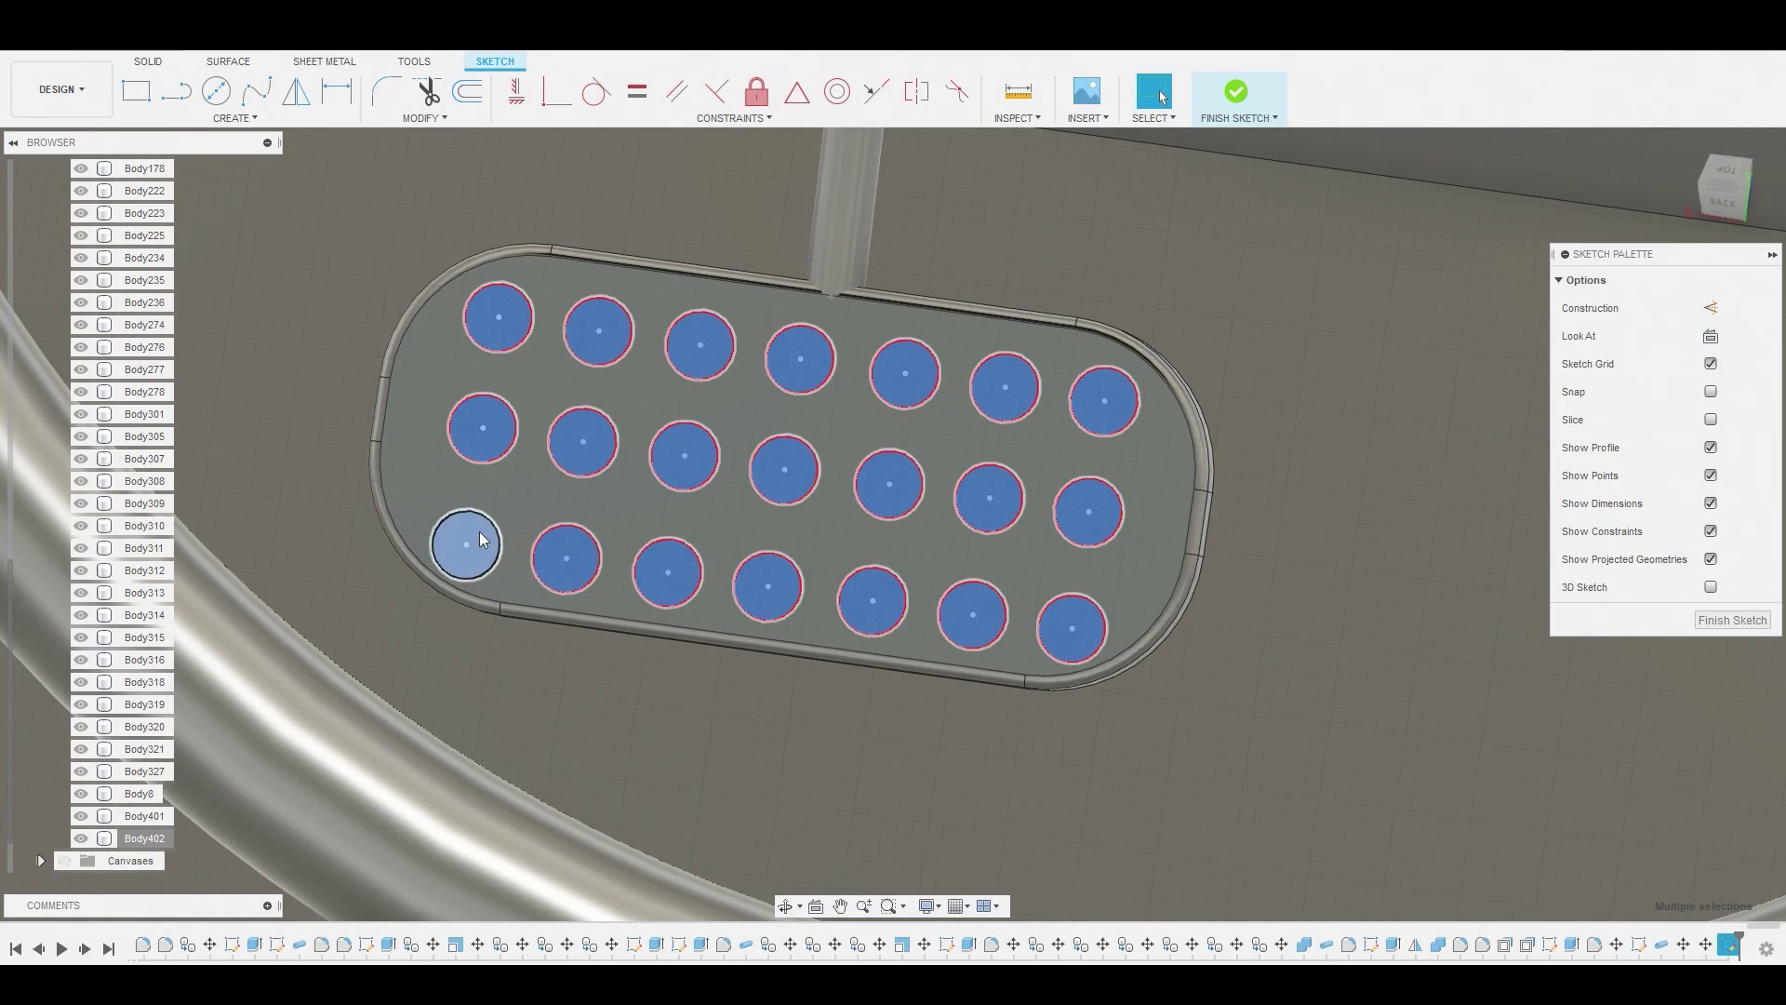
# Extrude the selected circles 0.007 mm with Join to form studs on the pedal
pyautogui.rightClick(478, 533)
pyautogui.click(522, 506)
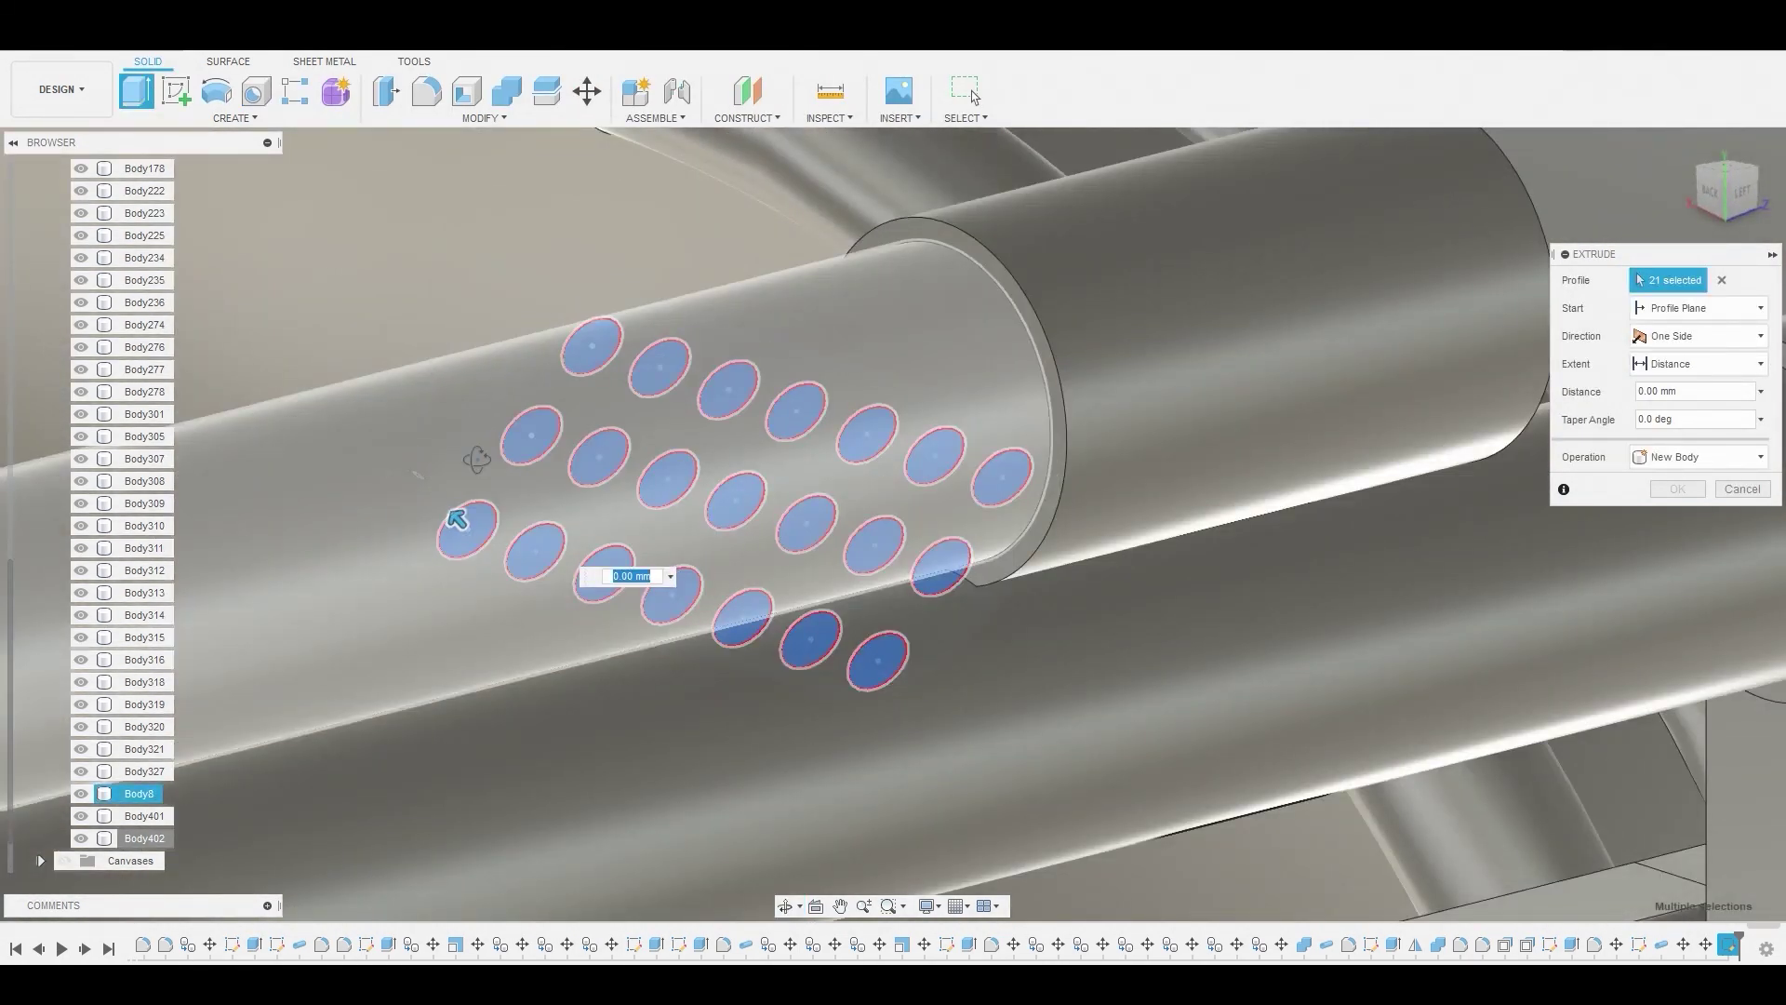
pyautogui.keyDown('shift'); pyautogui.moveTo(476, 459); pyautogui.dragTo(478, 486, button='middle'); pyautogui.keyUp('shift')
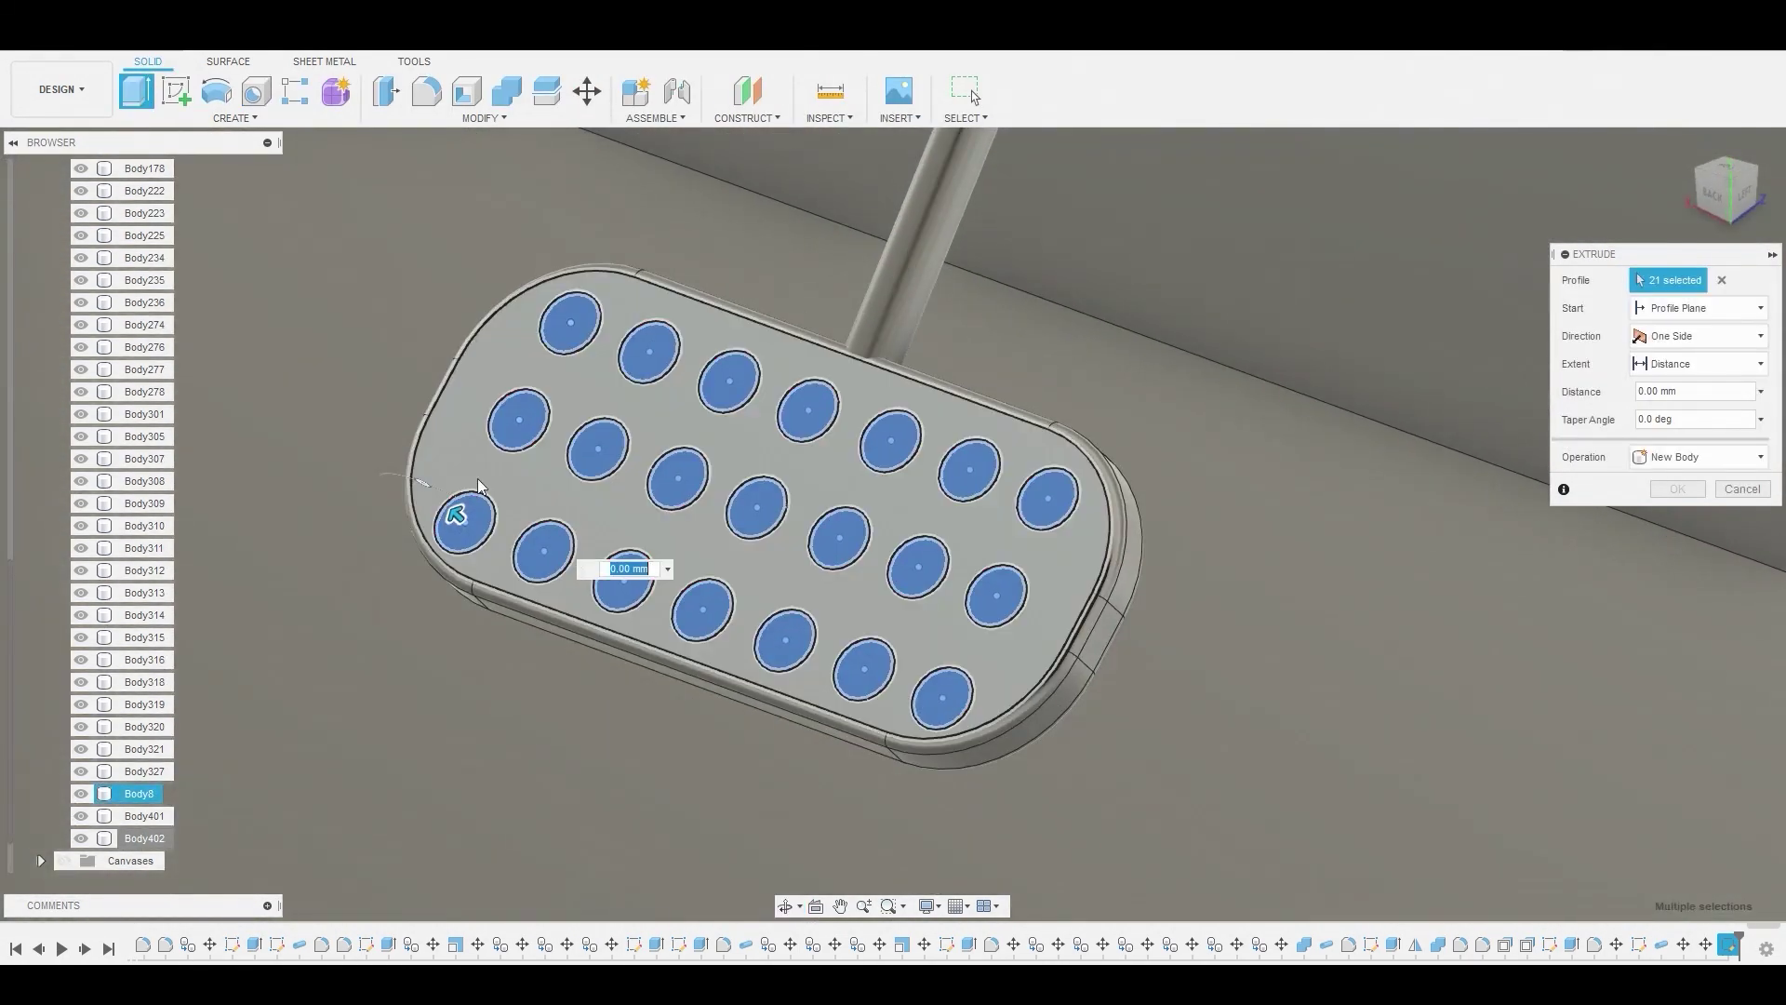
pyautogui.scroll(3, 461, 509)
pyautogui.moveTo(456, 529); pyautogui.dragTo(446, 525)
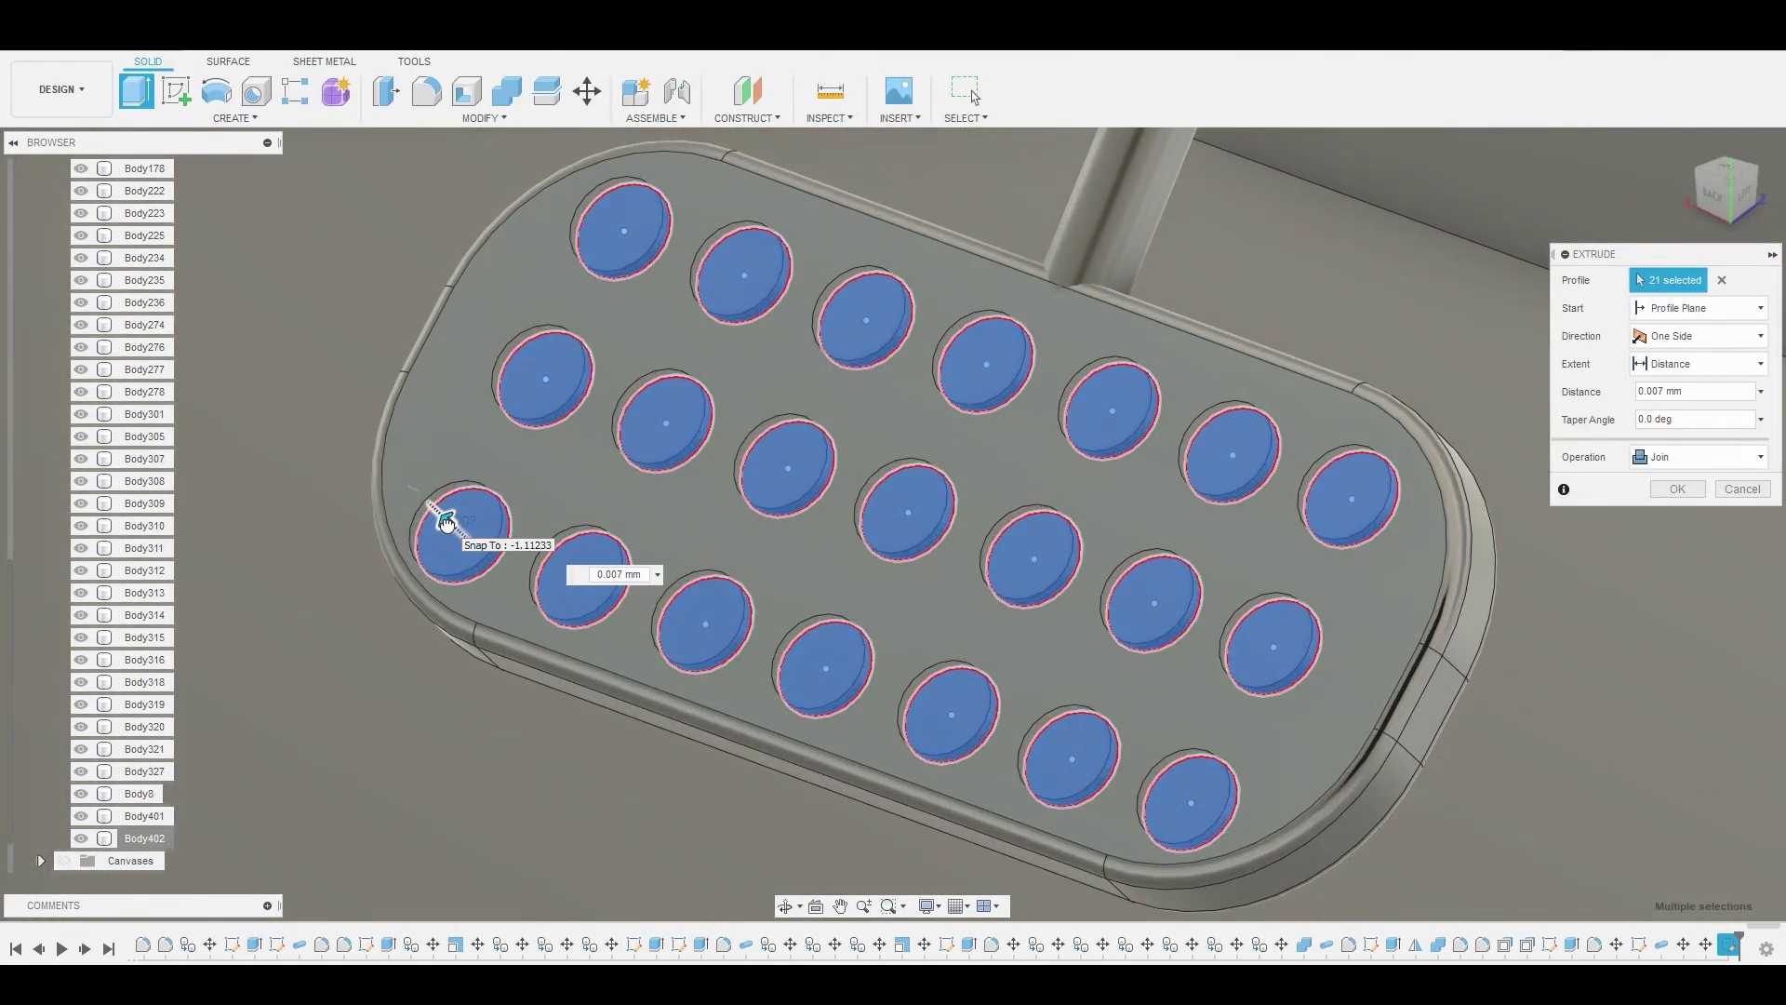
pyautogui.click(1678, 490)
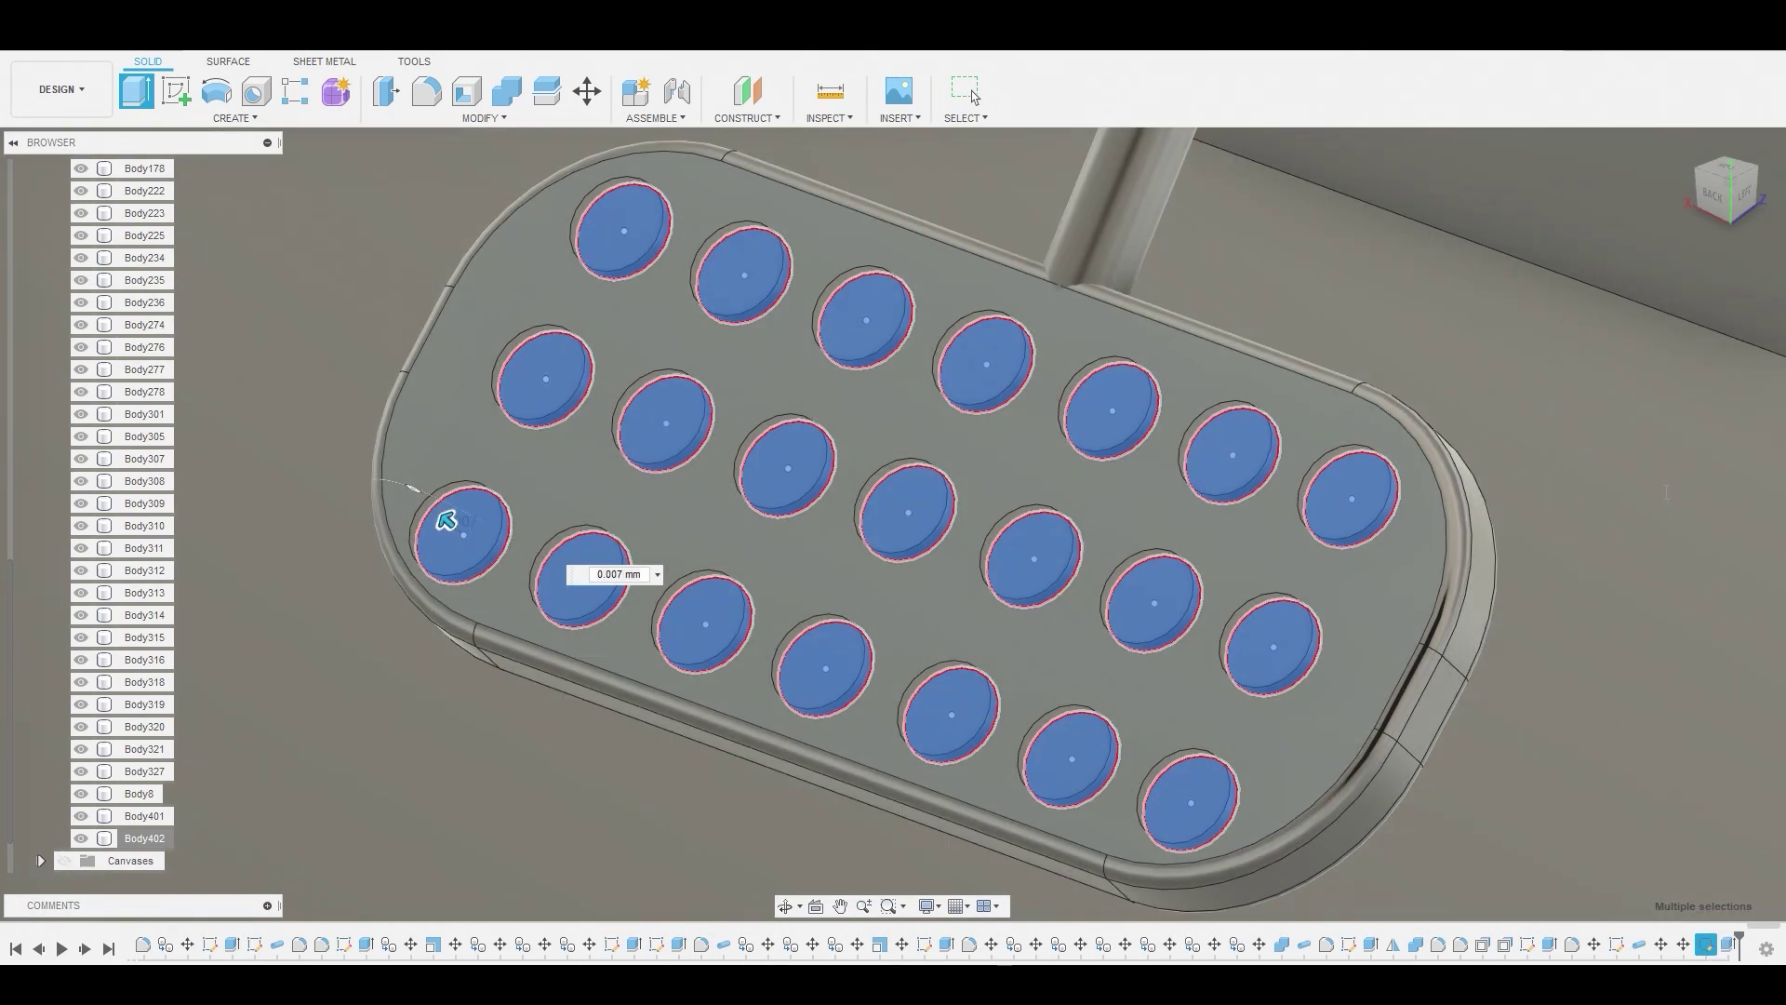
# Start a fillet and select the top edges of all 21 studs
pyautogui.press('f')
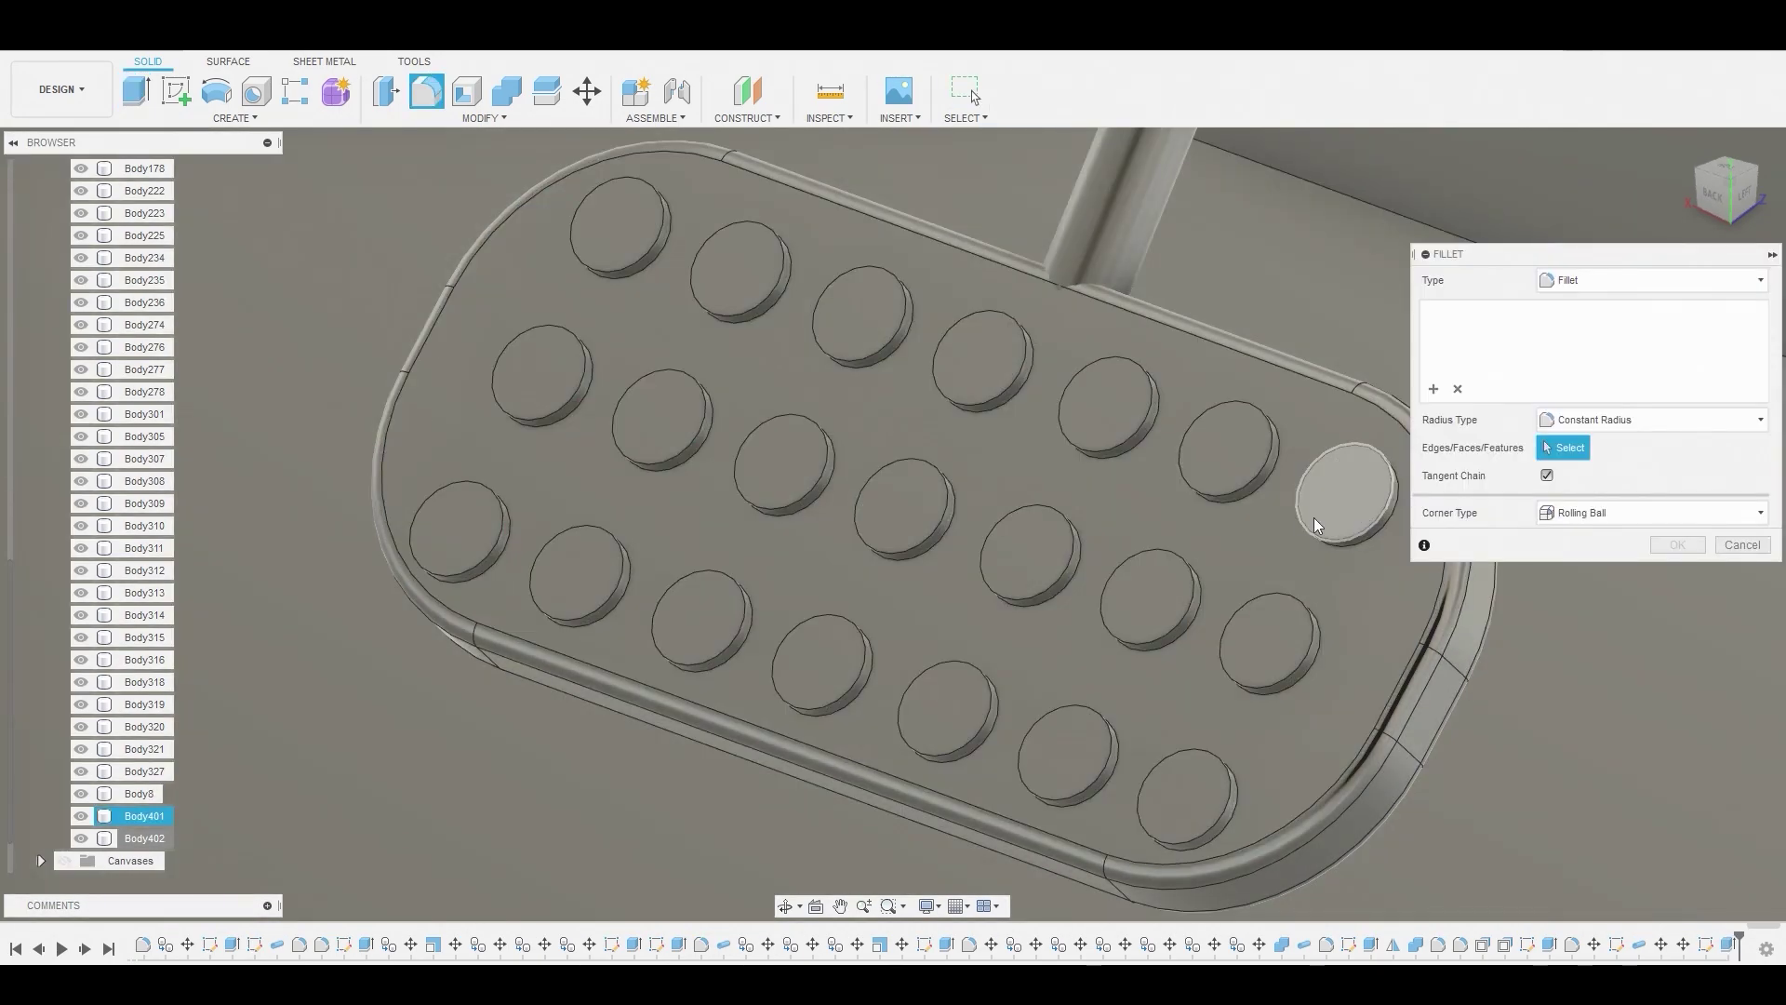
pyautogui.click(1309, 533)
pyautogui.click(1212, 500)
pyautogui.click(1098, 449)
pyautogui.click(996, 400)
pyautogui.click(904, 330)
pyautogui.click(786, 280)
pyautogui.click(665, 237)
pyautogui.click(583, 389)
pyautogui.click(678, 450)
pyautogui.click(780, 507)
pyautogui.click(947, 519)
pyautogui.click(1057, 588)
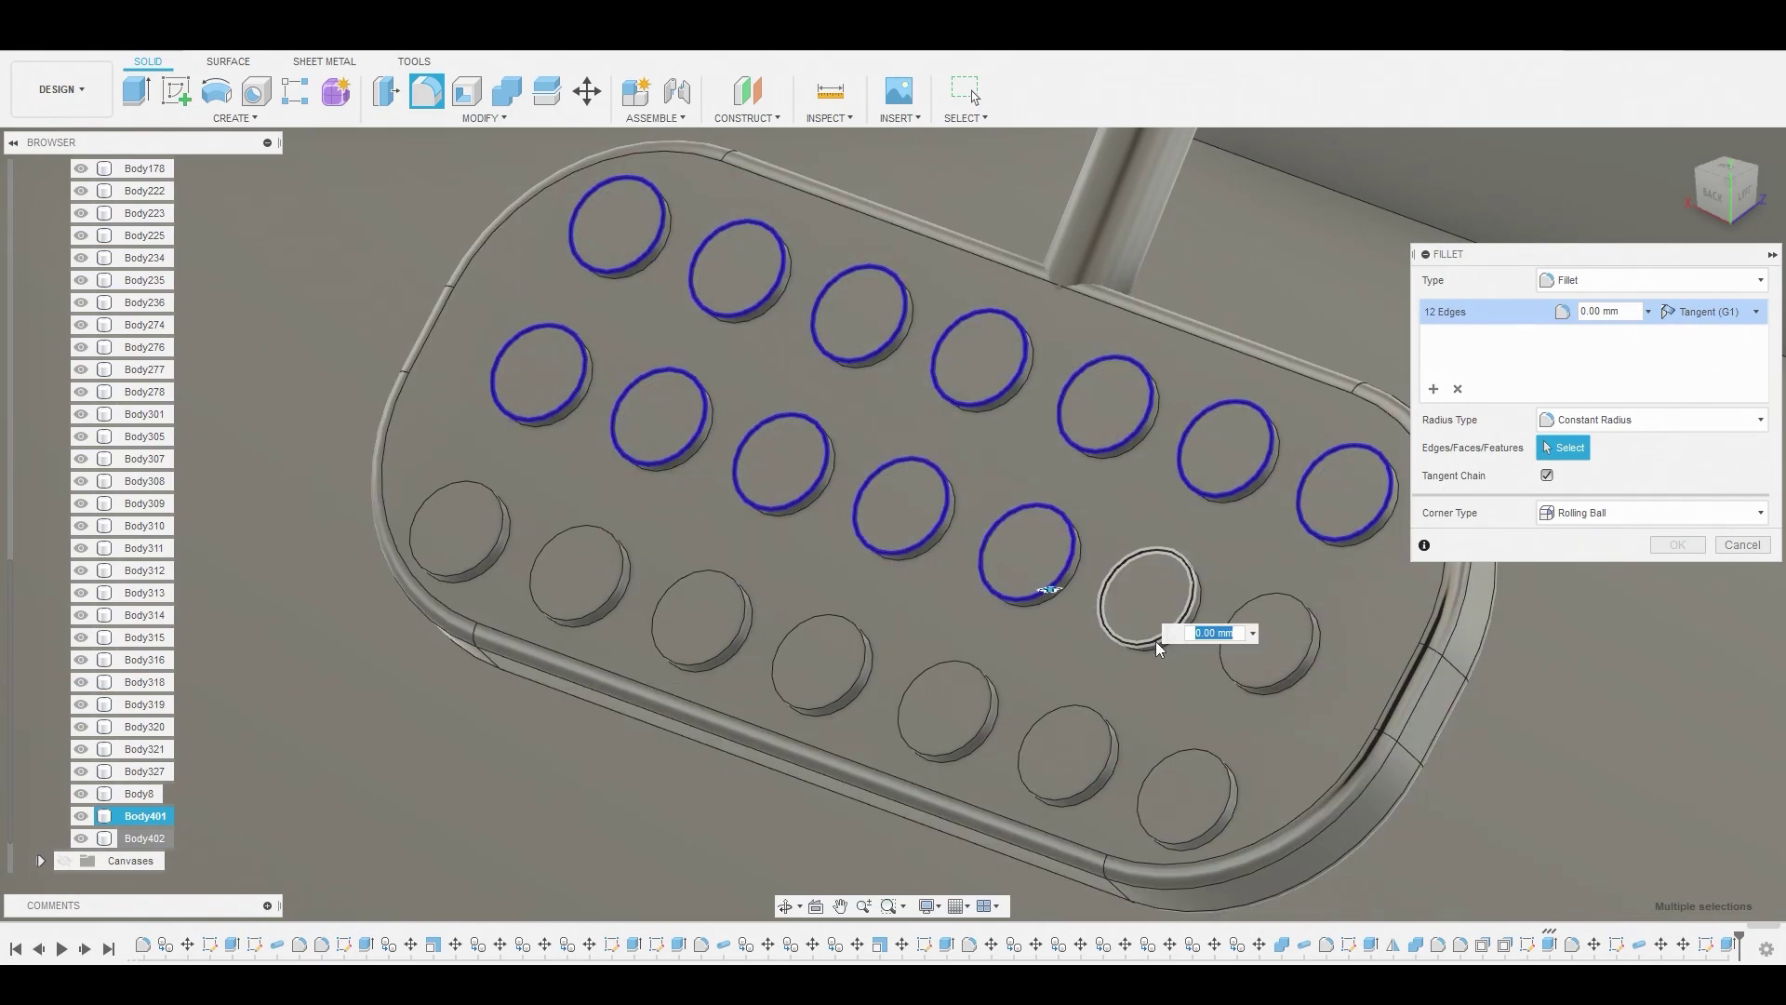
pyautogui.click(1155, 640)
pyautogui.click(1248, 681)
pyautogui.click(1230, 801)
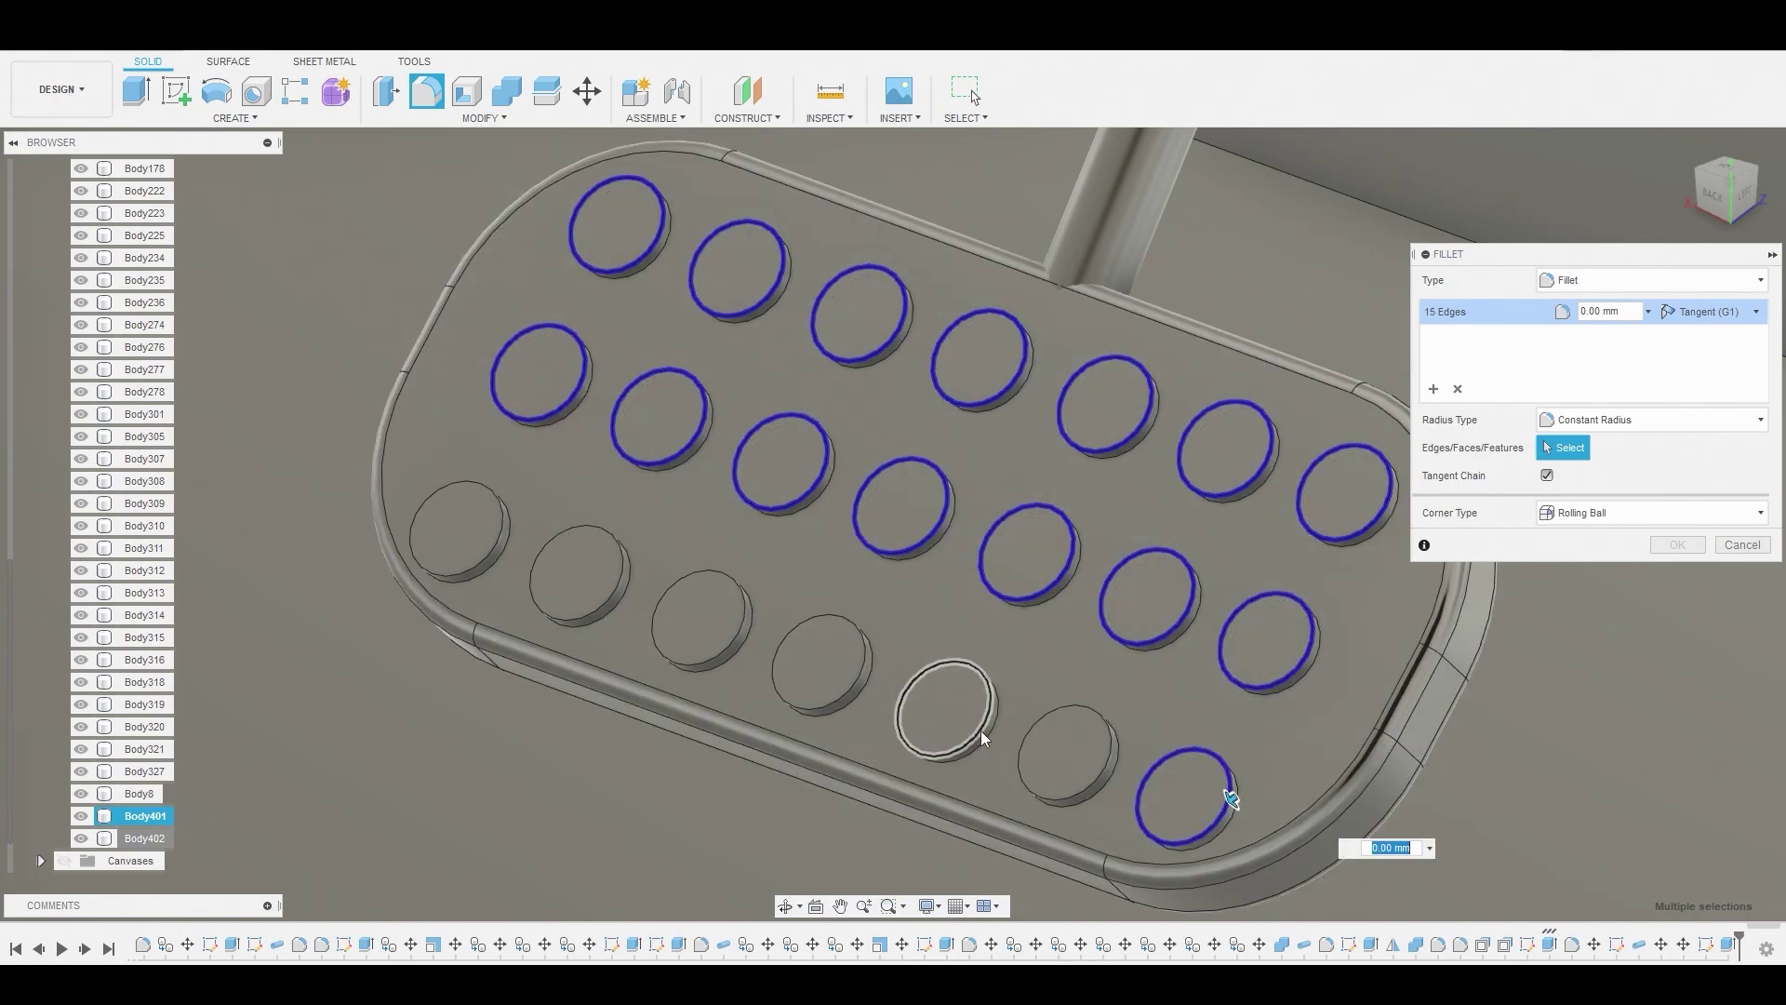
pyautogui.click(981, 733)
pyautogui.click(848, 693)
pyautogui.click(735, 651)
pyautogui.click(616, 586)
pyautogui.click(498, 534)
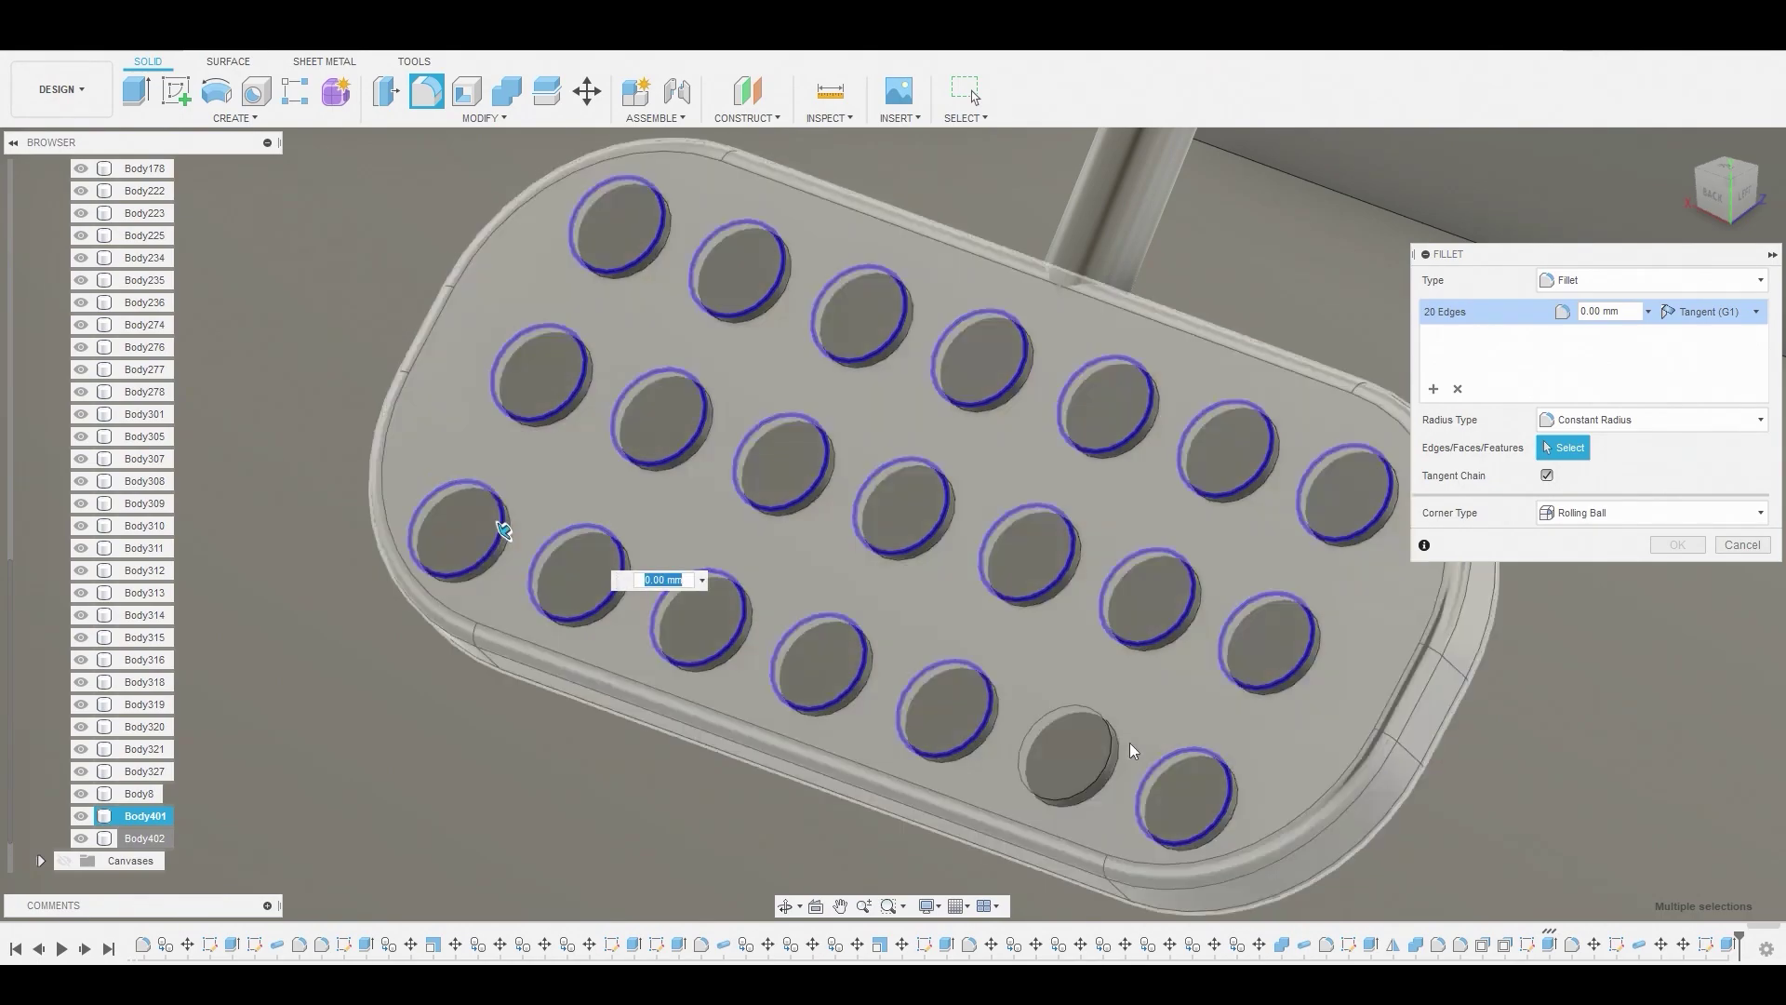
pyautogui.click(1114, 736)
# Apply a 0.012 mm fillet radius to the selected stud edges
pyautogui.moveTo(1116, 737); pyautogui.dragTo(1387, 646)
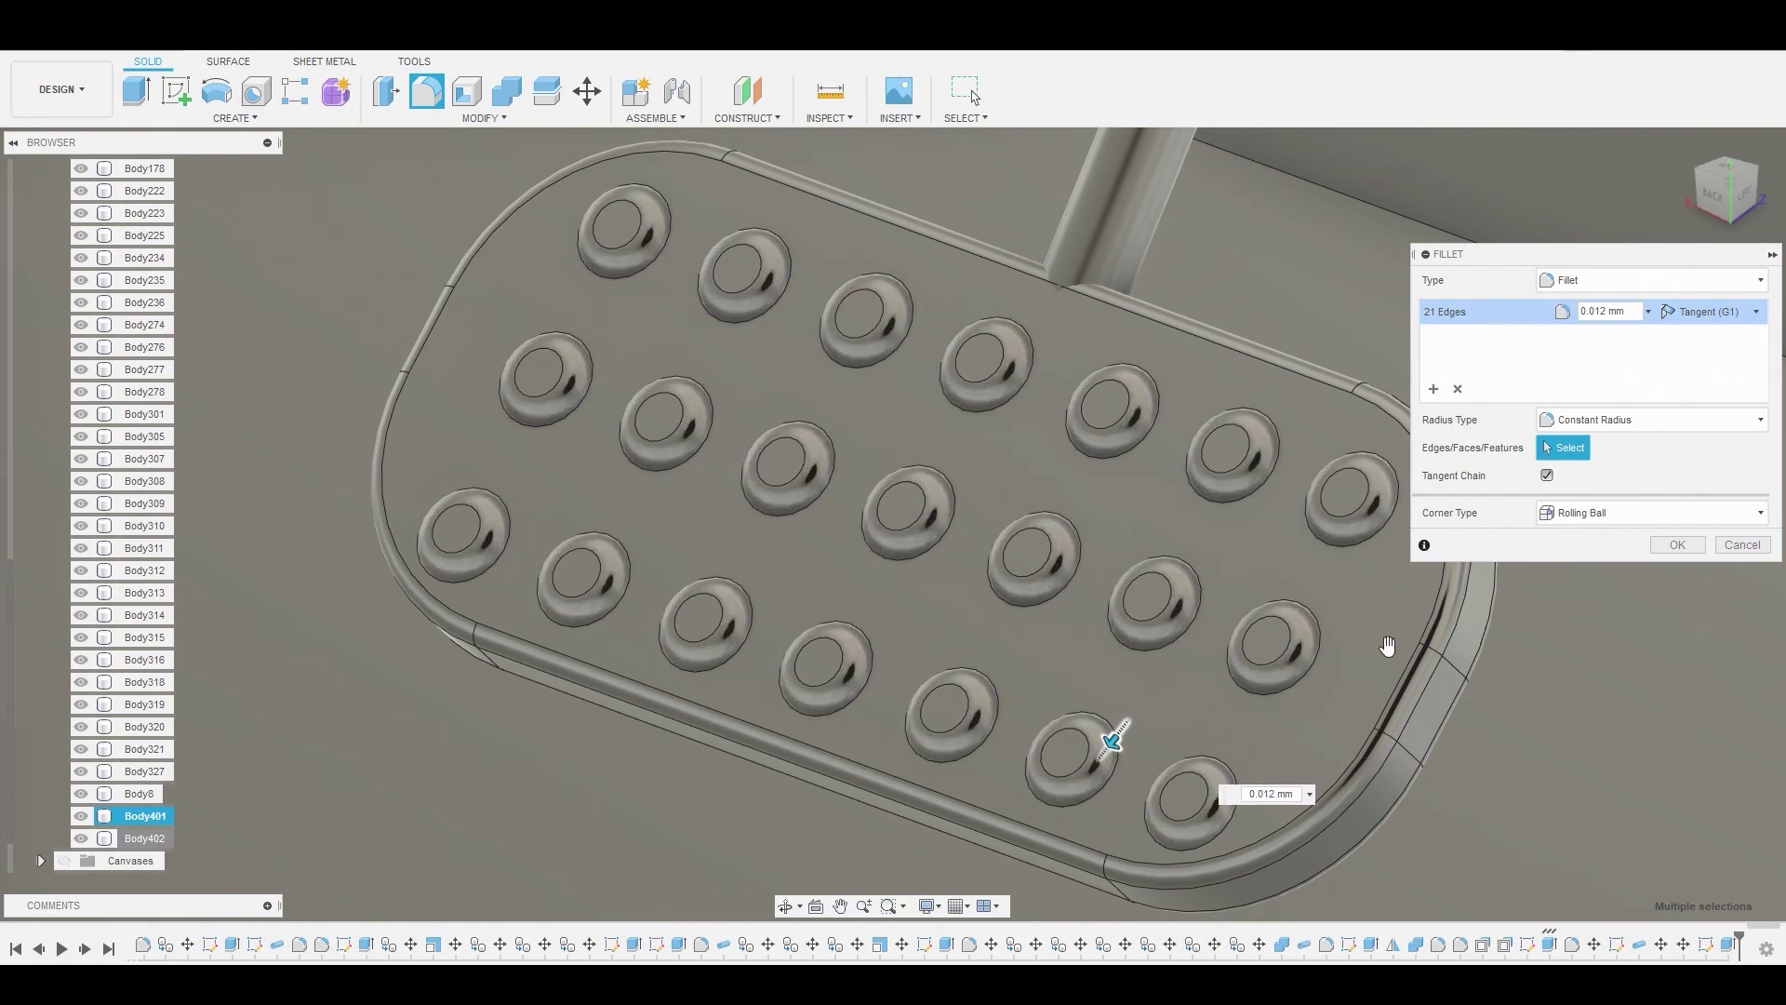
pyautogui.click(1679, 547)
pyautogui.scroll(-2, 1409, 516)
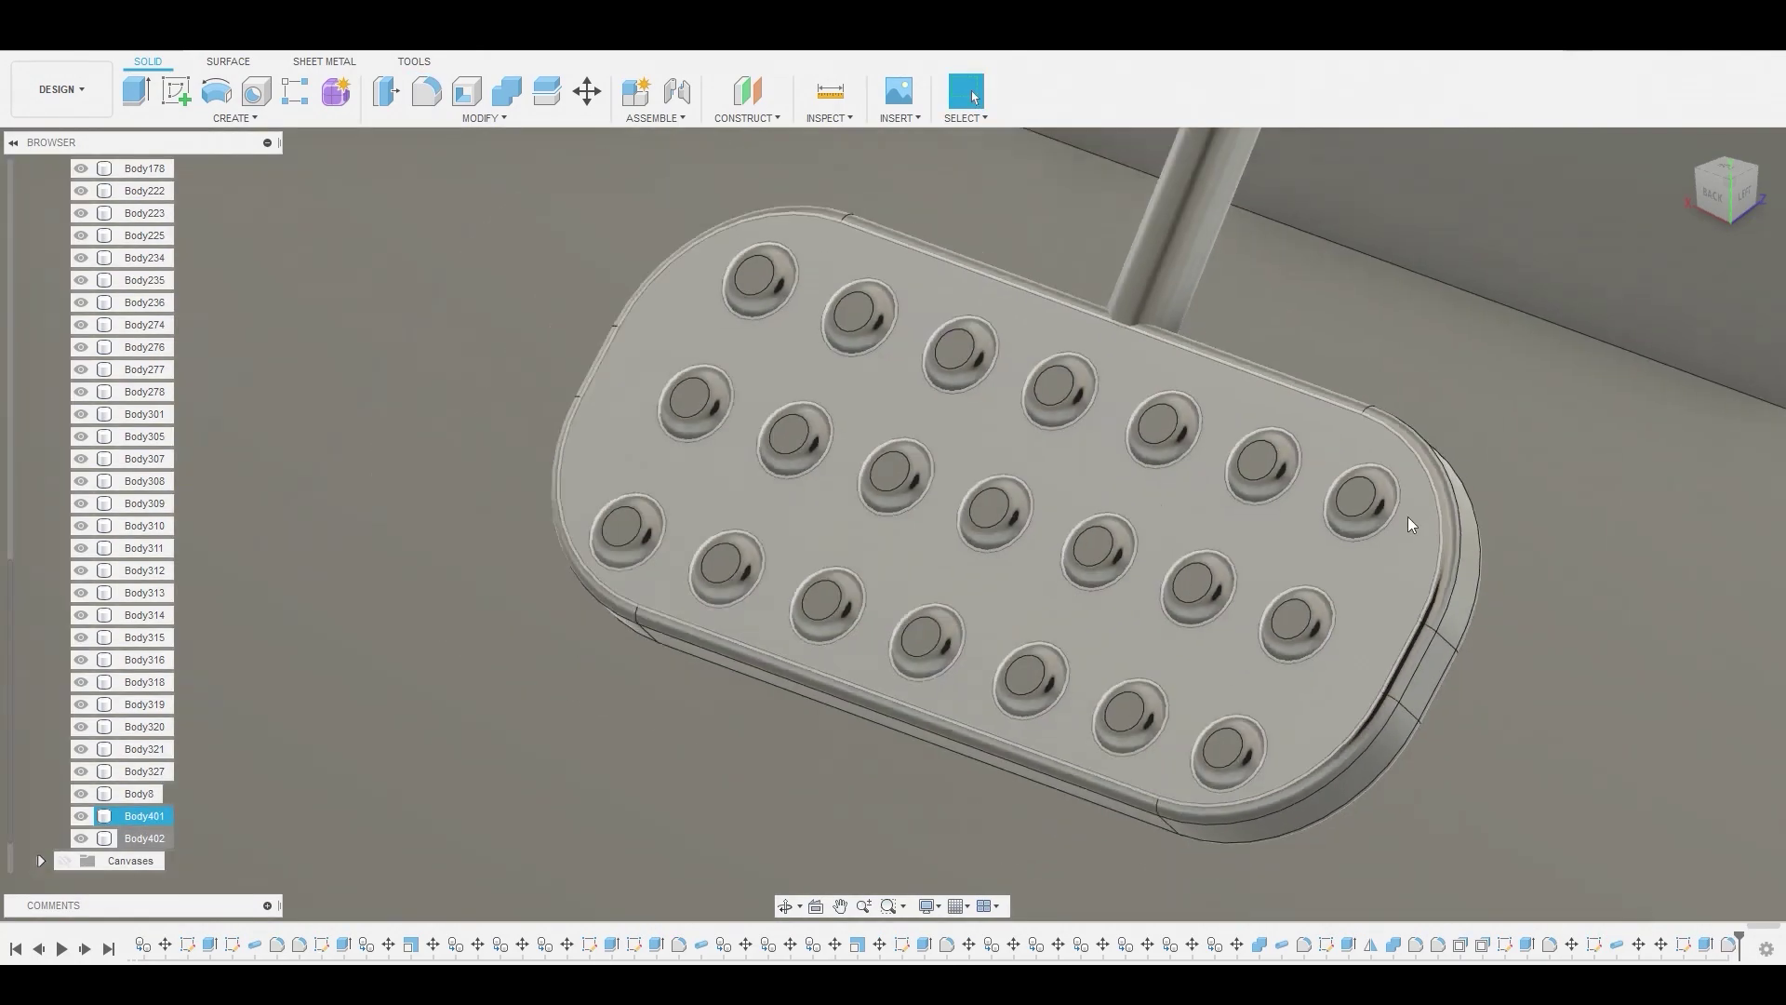
pyautogui.scroll(-5, 1409, 517)
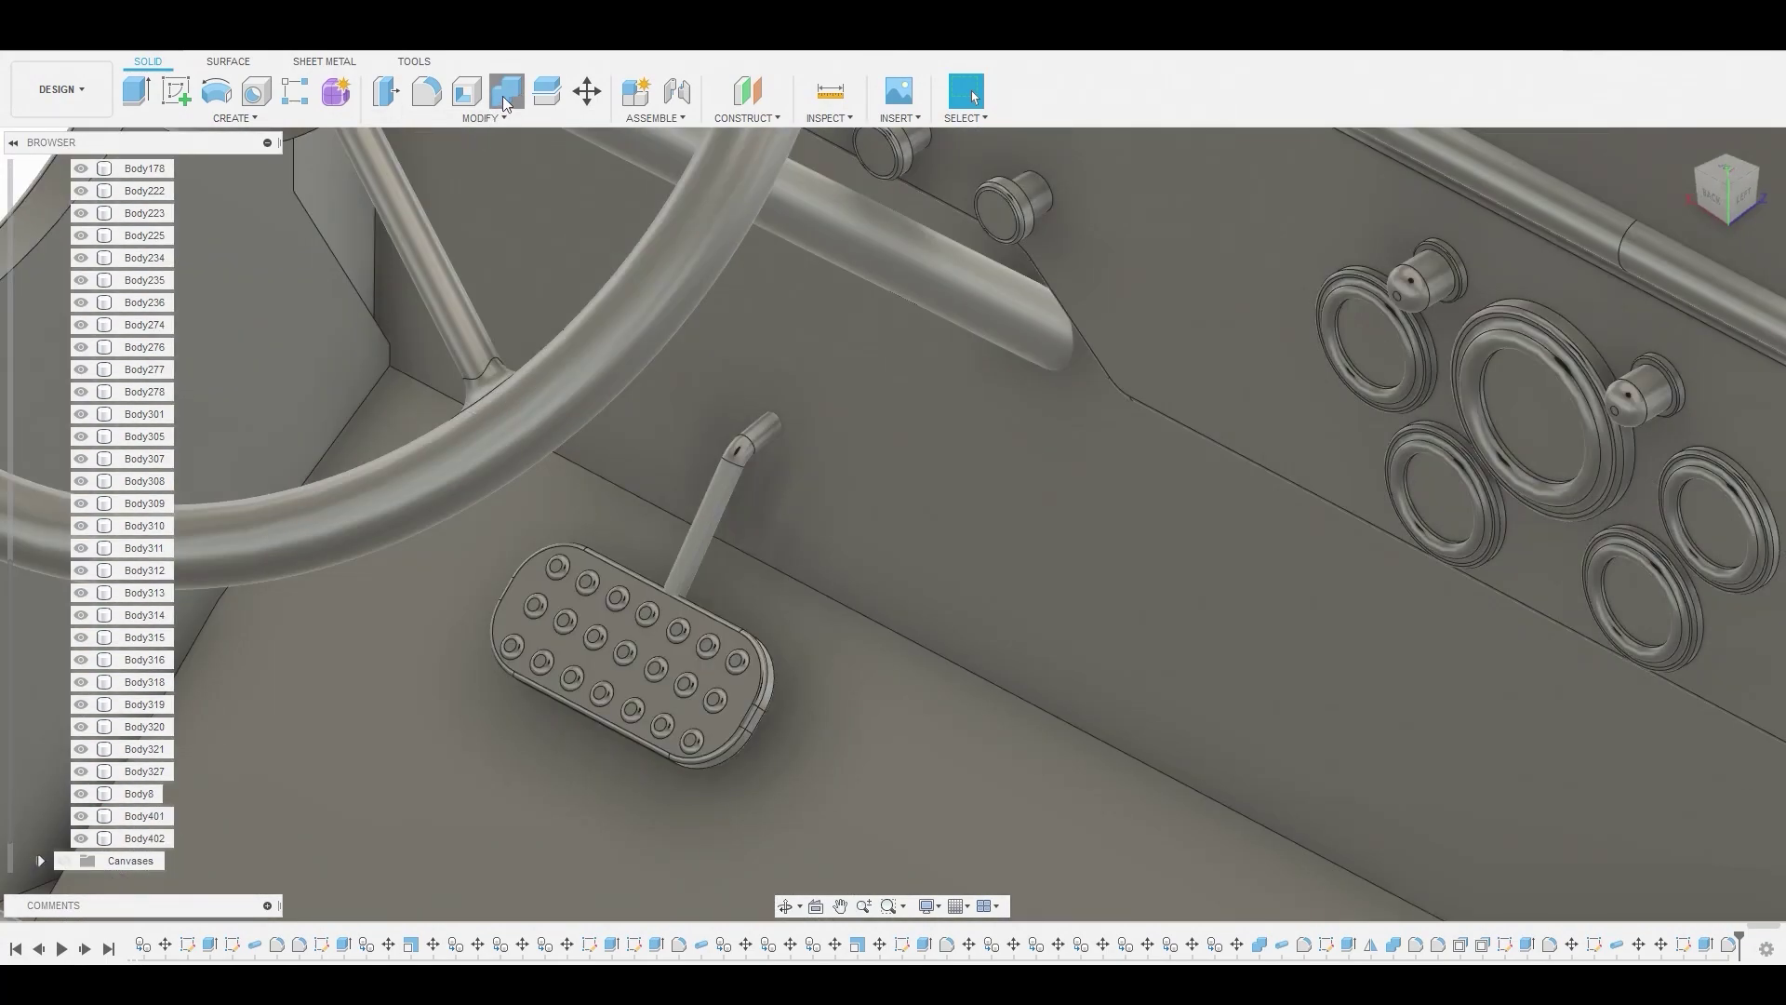
# Combine the pedal arm (target) with the studded pedal plate (tool) using Join
pyautogui.click(502, 96)
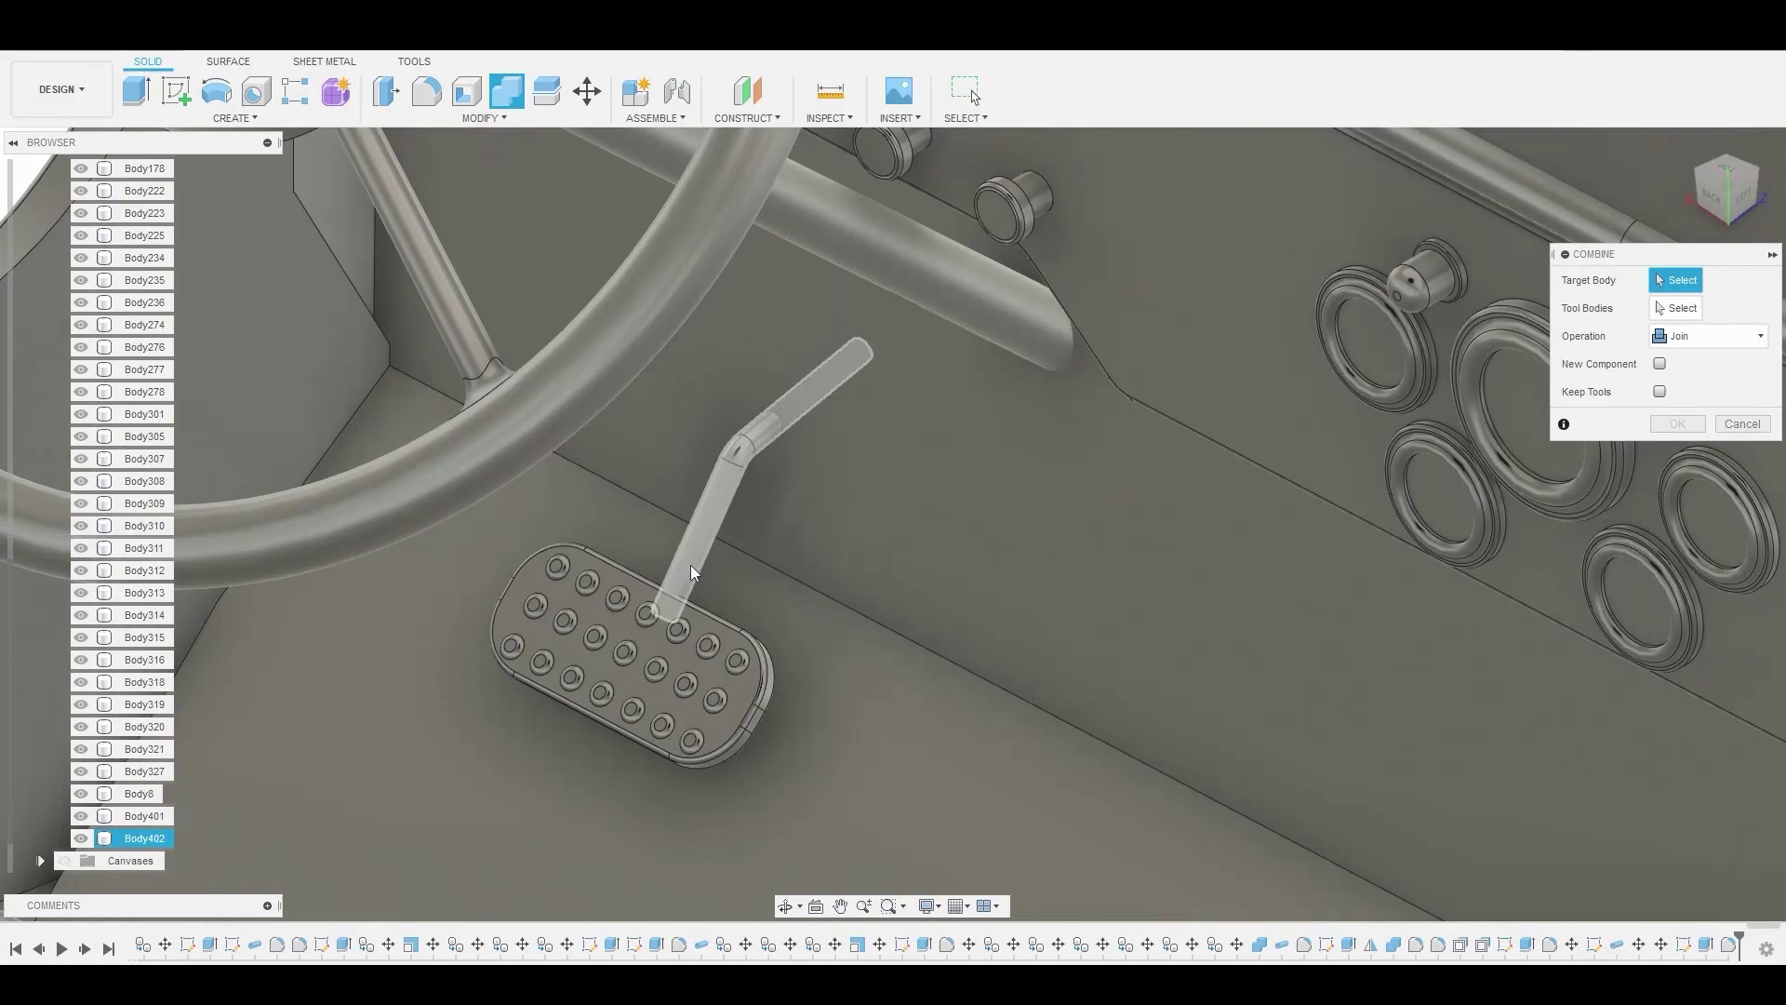
pyautogui.click(691, 566)
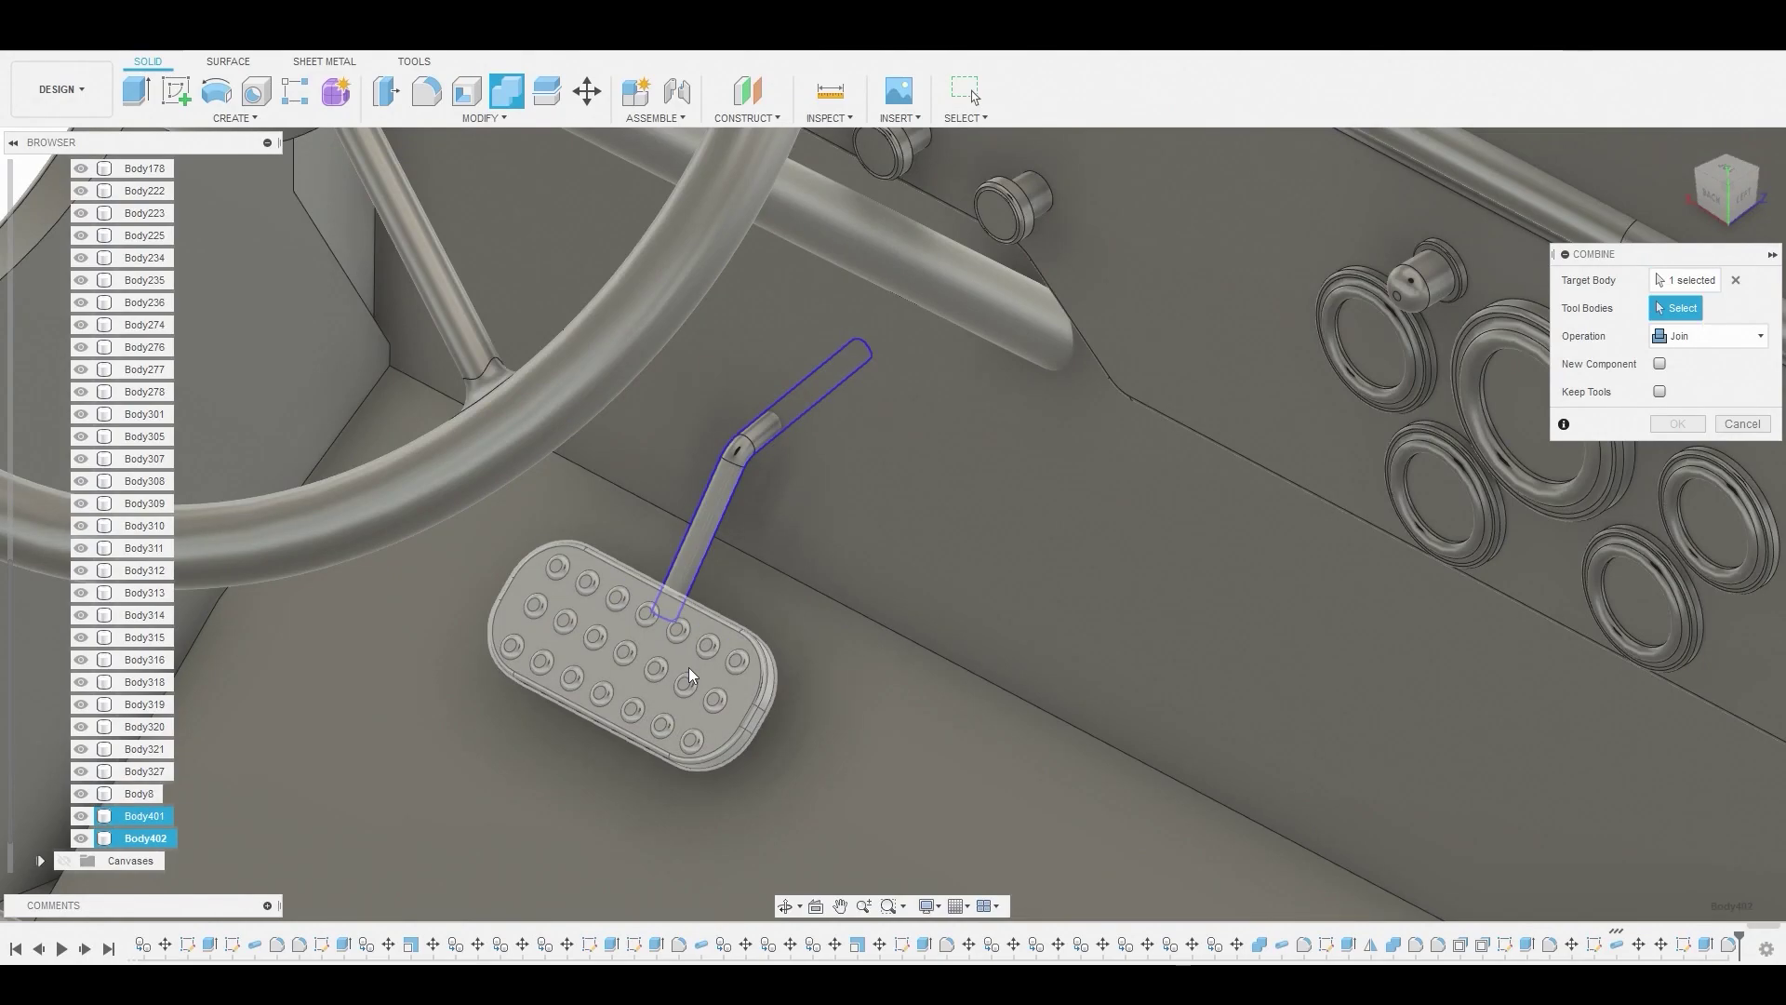
pyautogui.click(688, 667)
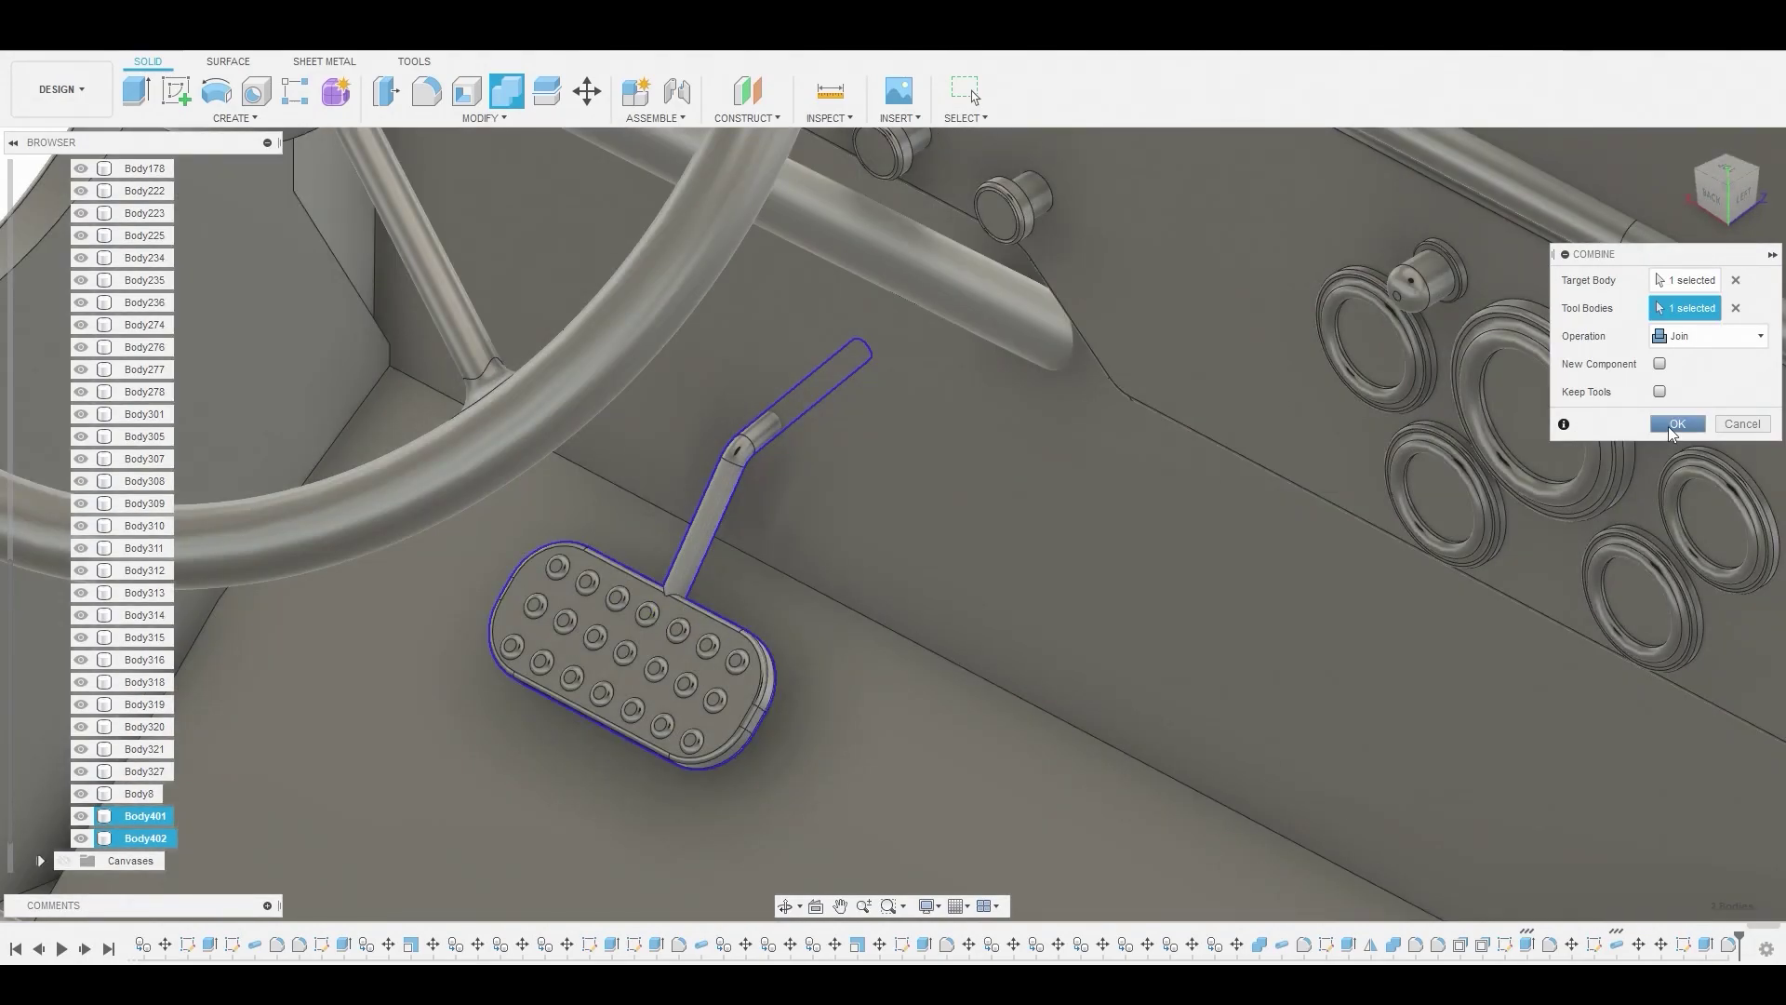
pyautogui.click(1676, 424)
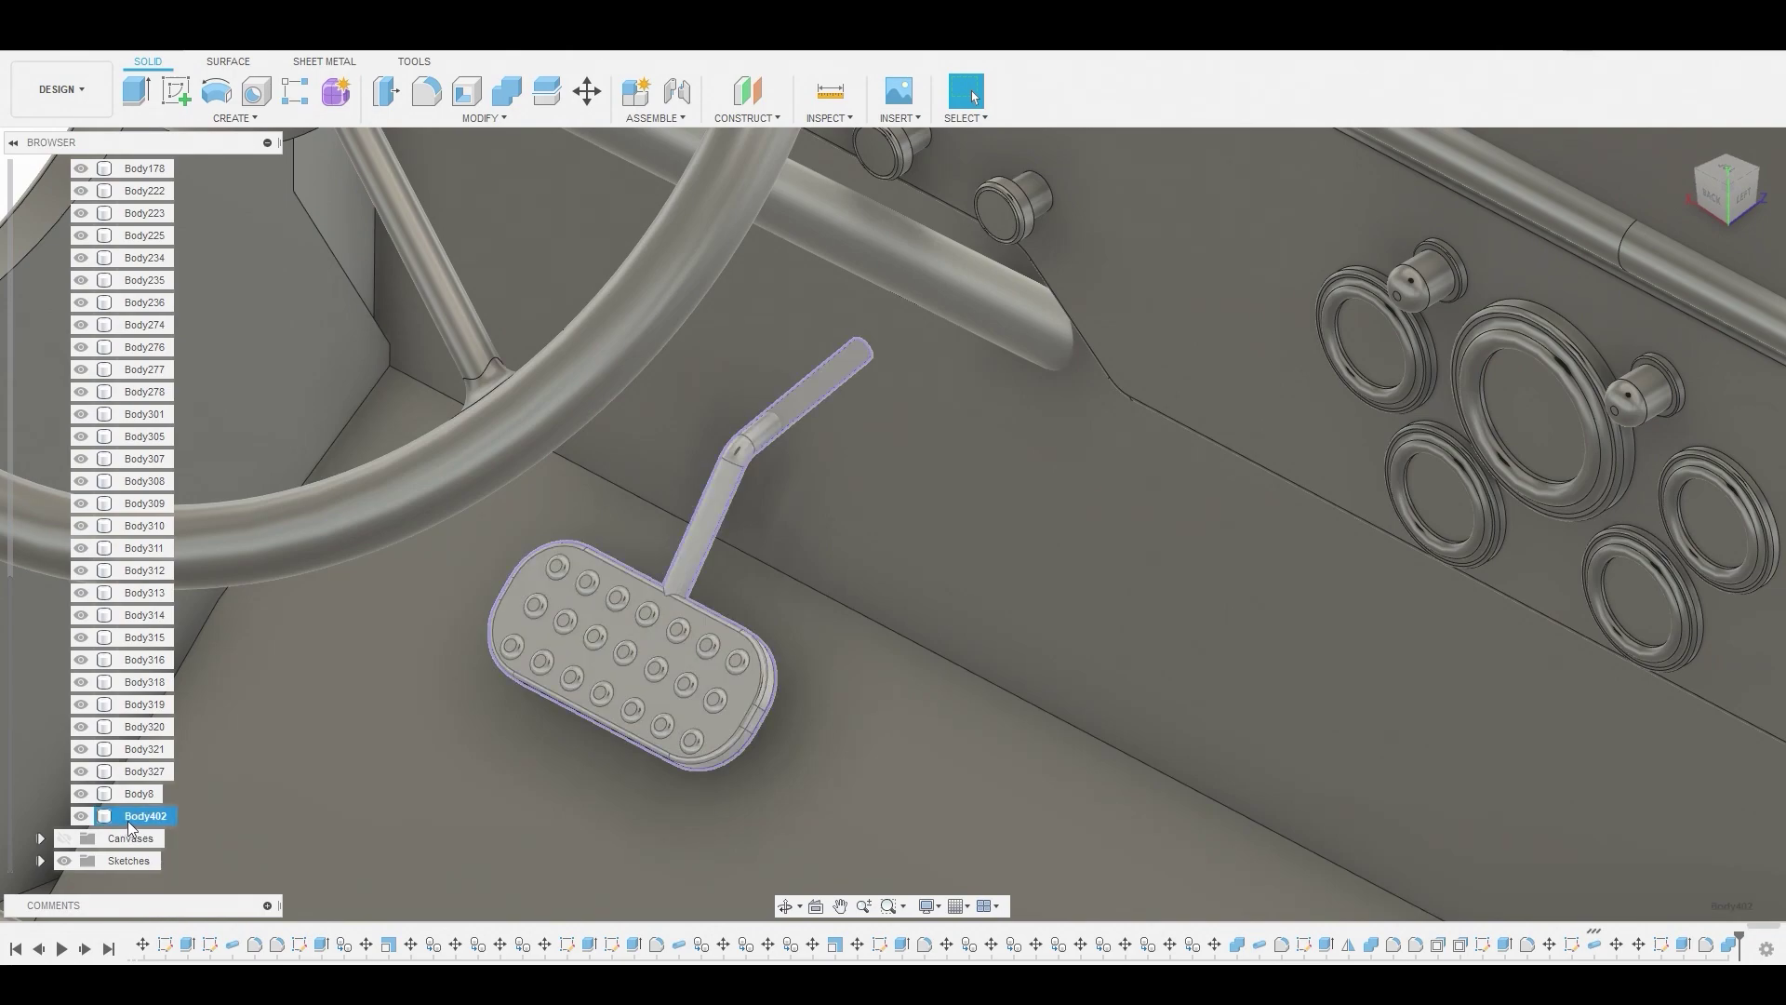
pyautogui.hotkey('ctrl', 'c')
# Paste a copy of the pedal and place it beside the first pedal
pyautogui.hotkey('ctrl', 'v')
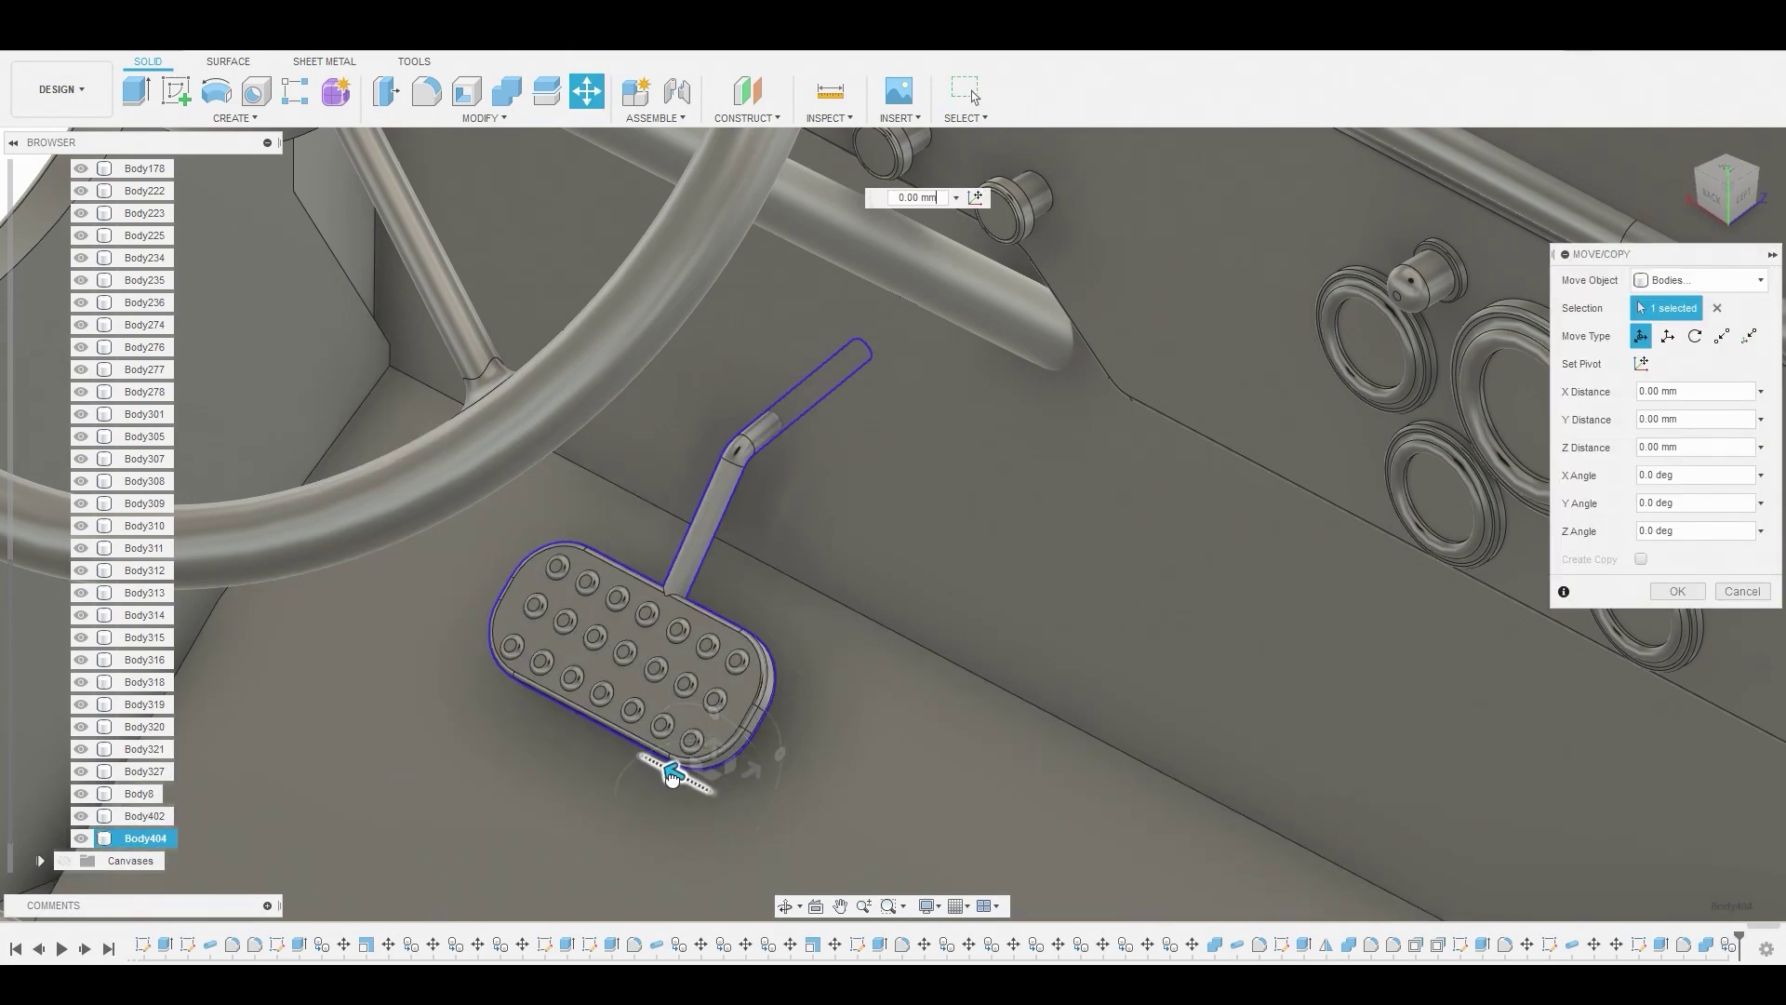
pyautogui.moveTo(671, 777); pyautogui.dragTo(1116, 866)
pyautogui.moveTo(1116, 865); pyautogui.dragTo(718, 426, button='middle')
pyautogui.moveTo(727, 693); pyautogui.dragTo(700, 758)
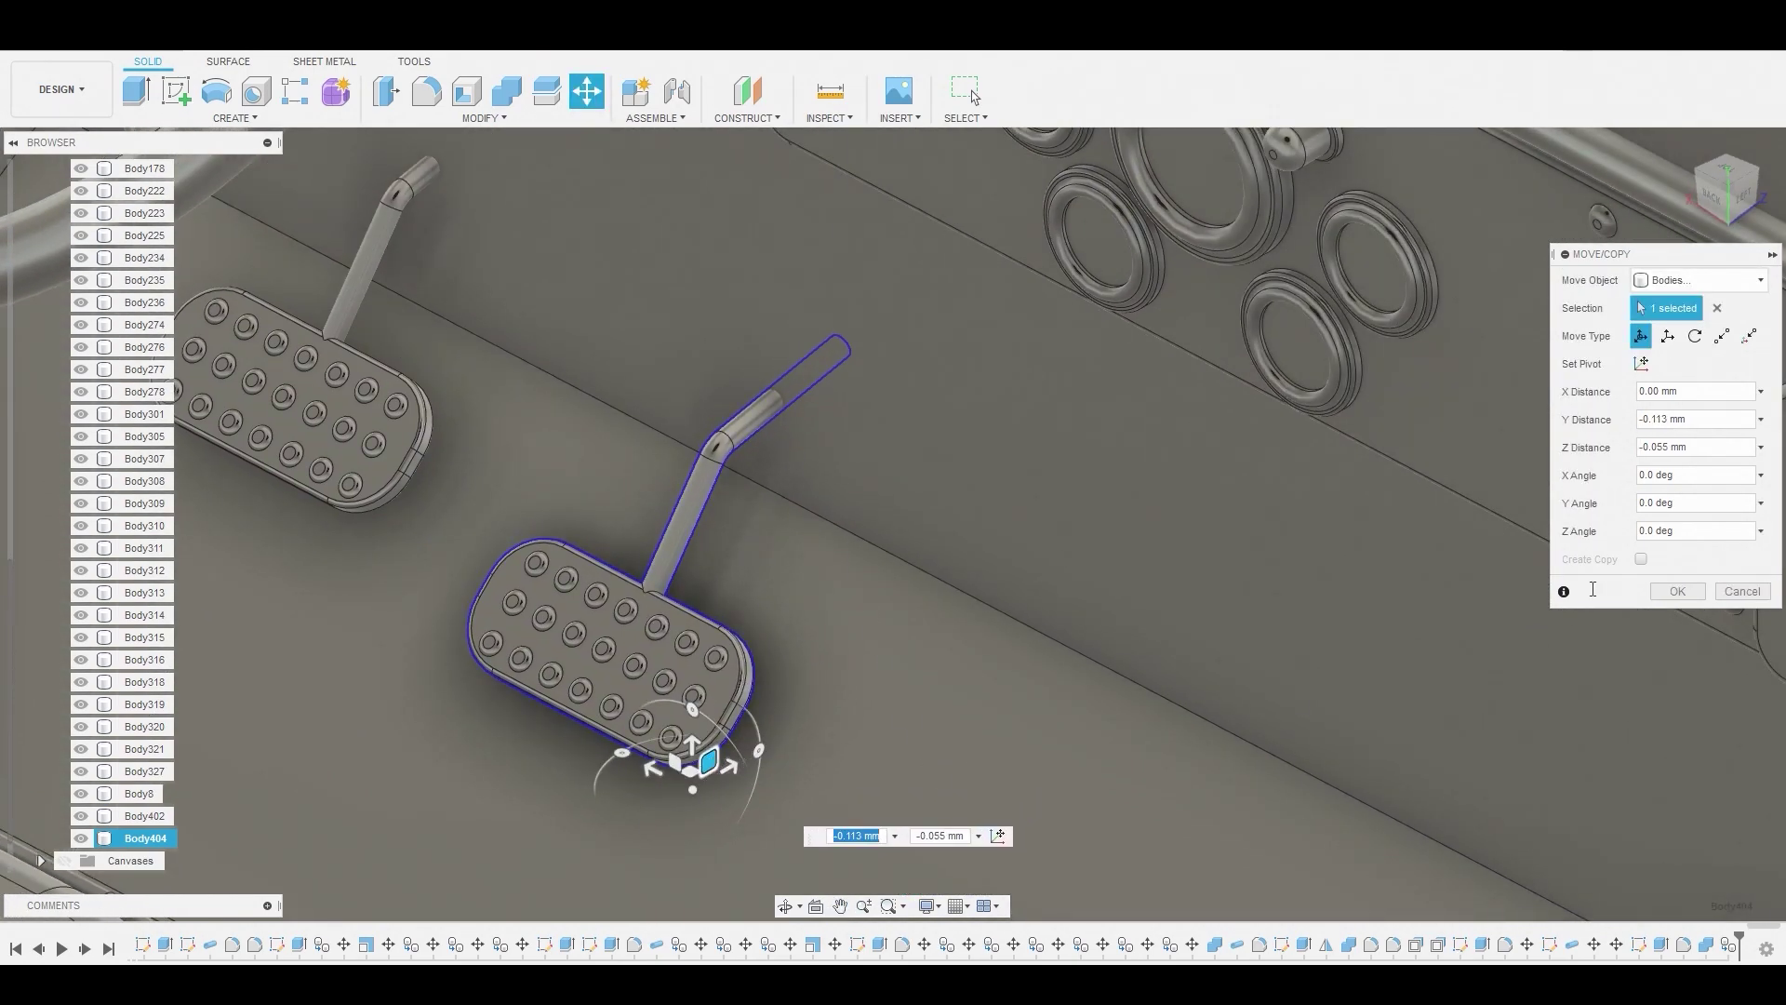
pyautogui.click(1675, 592)
# Join both pedals into floor body Body8 with Combine
pyautogui.click(612, 345)
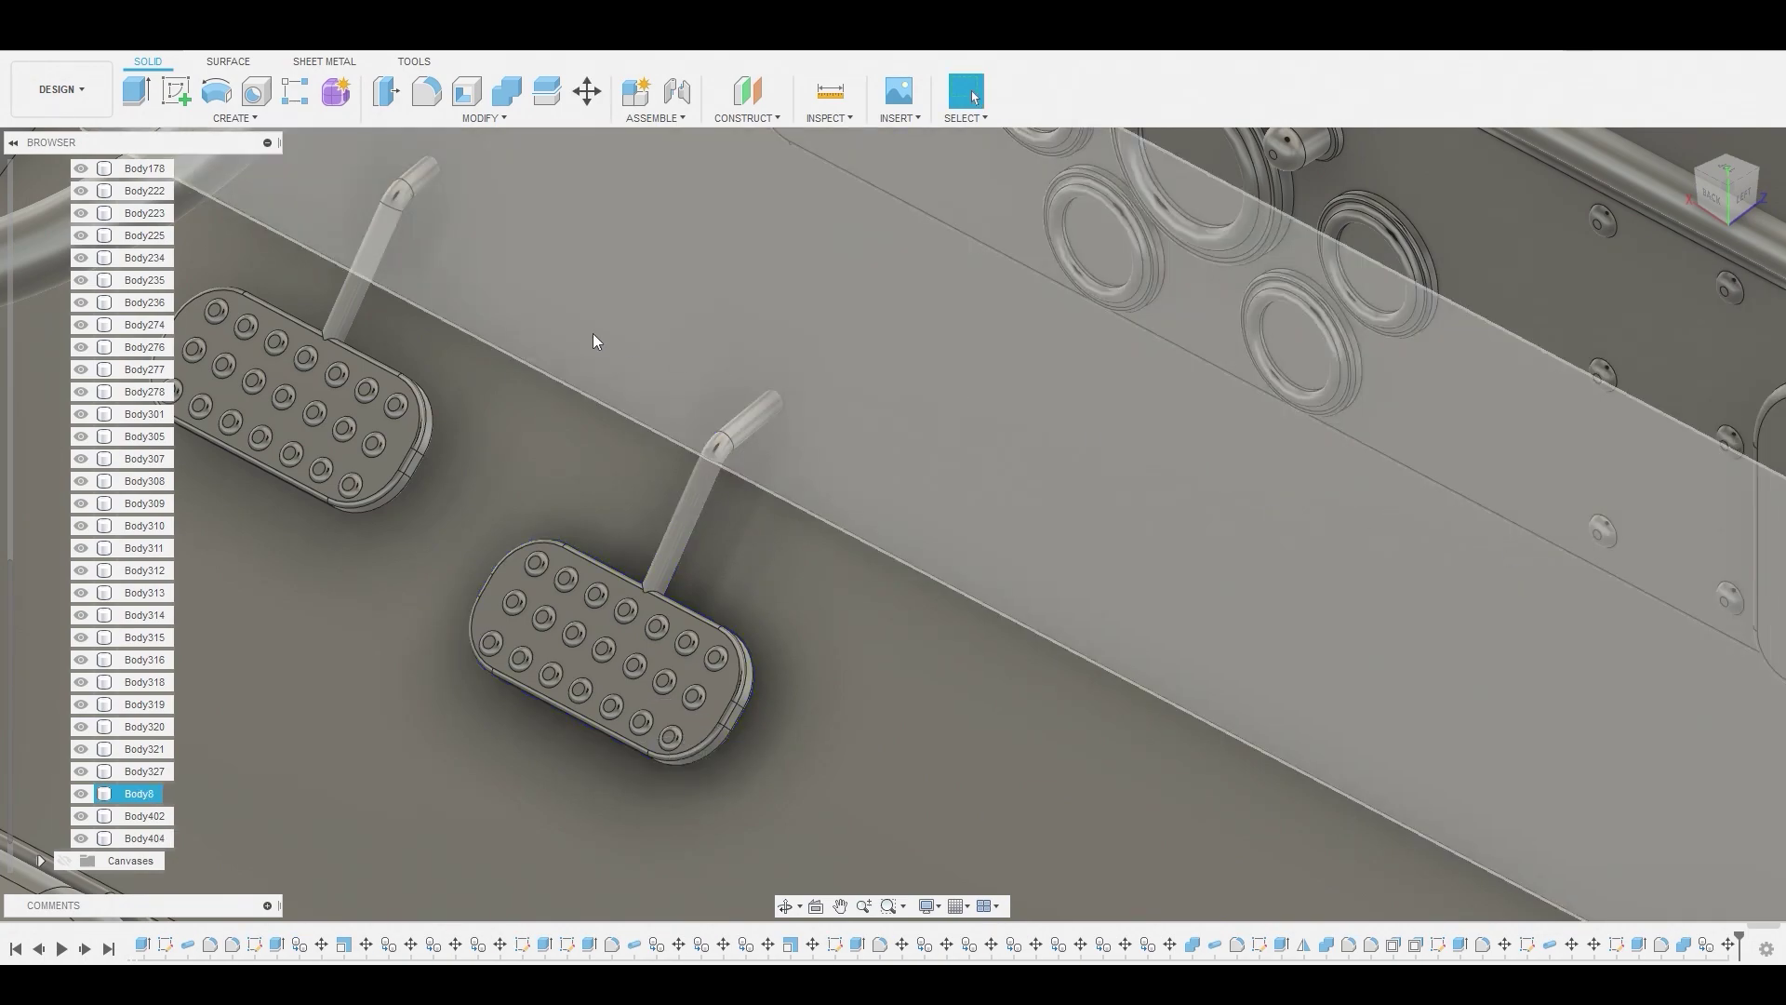
pyautogui.click(507, 90)
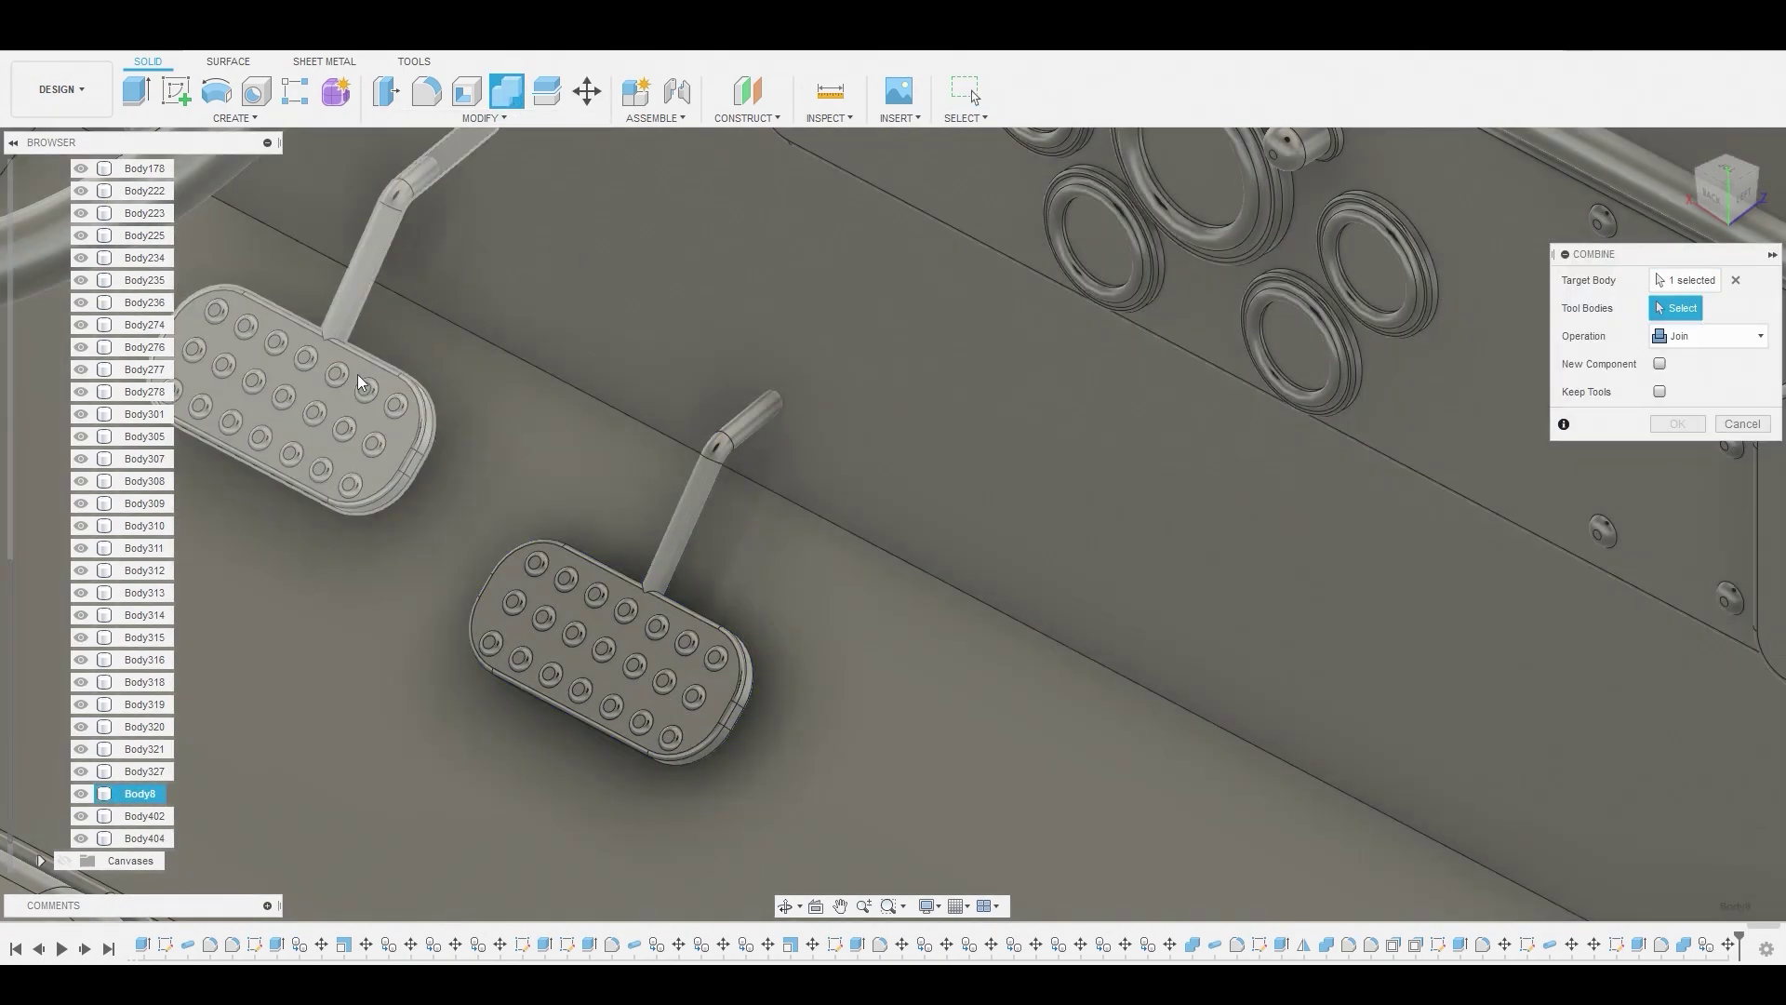
pyautogui.click(343, 410)
pyautogui.click(595, 601)
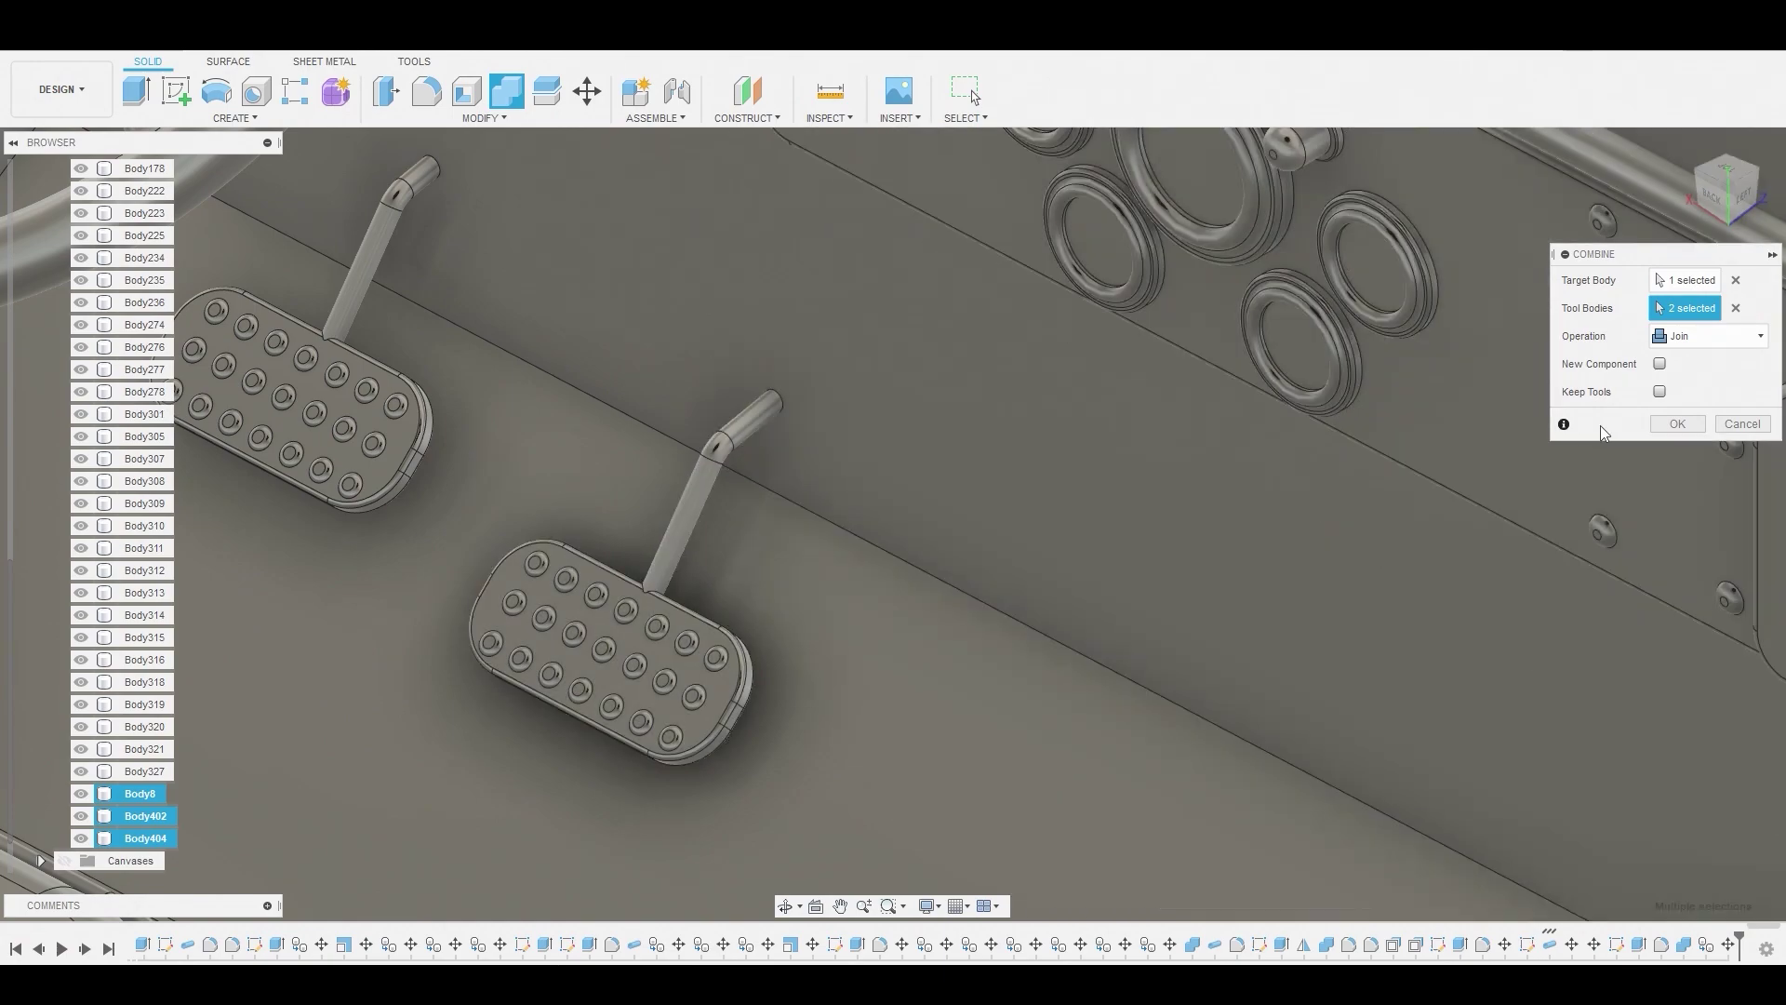
pyautogui.click(1675, 424)
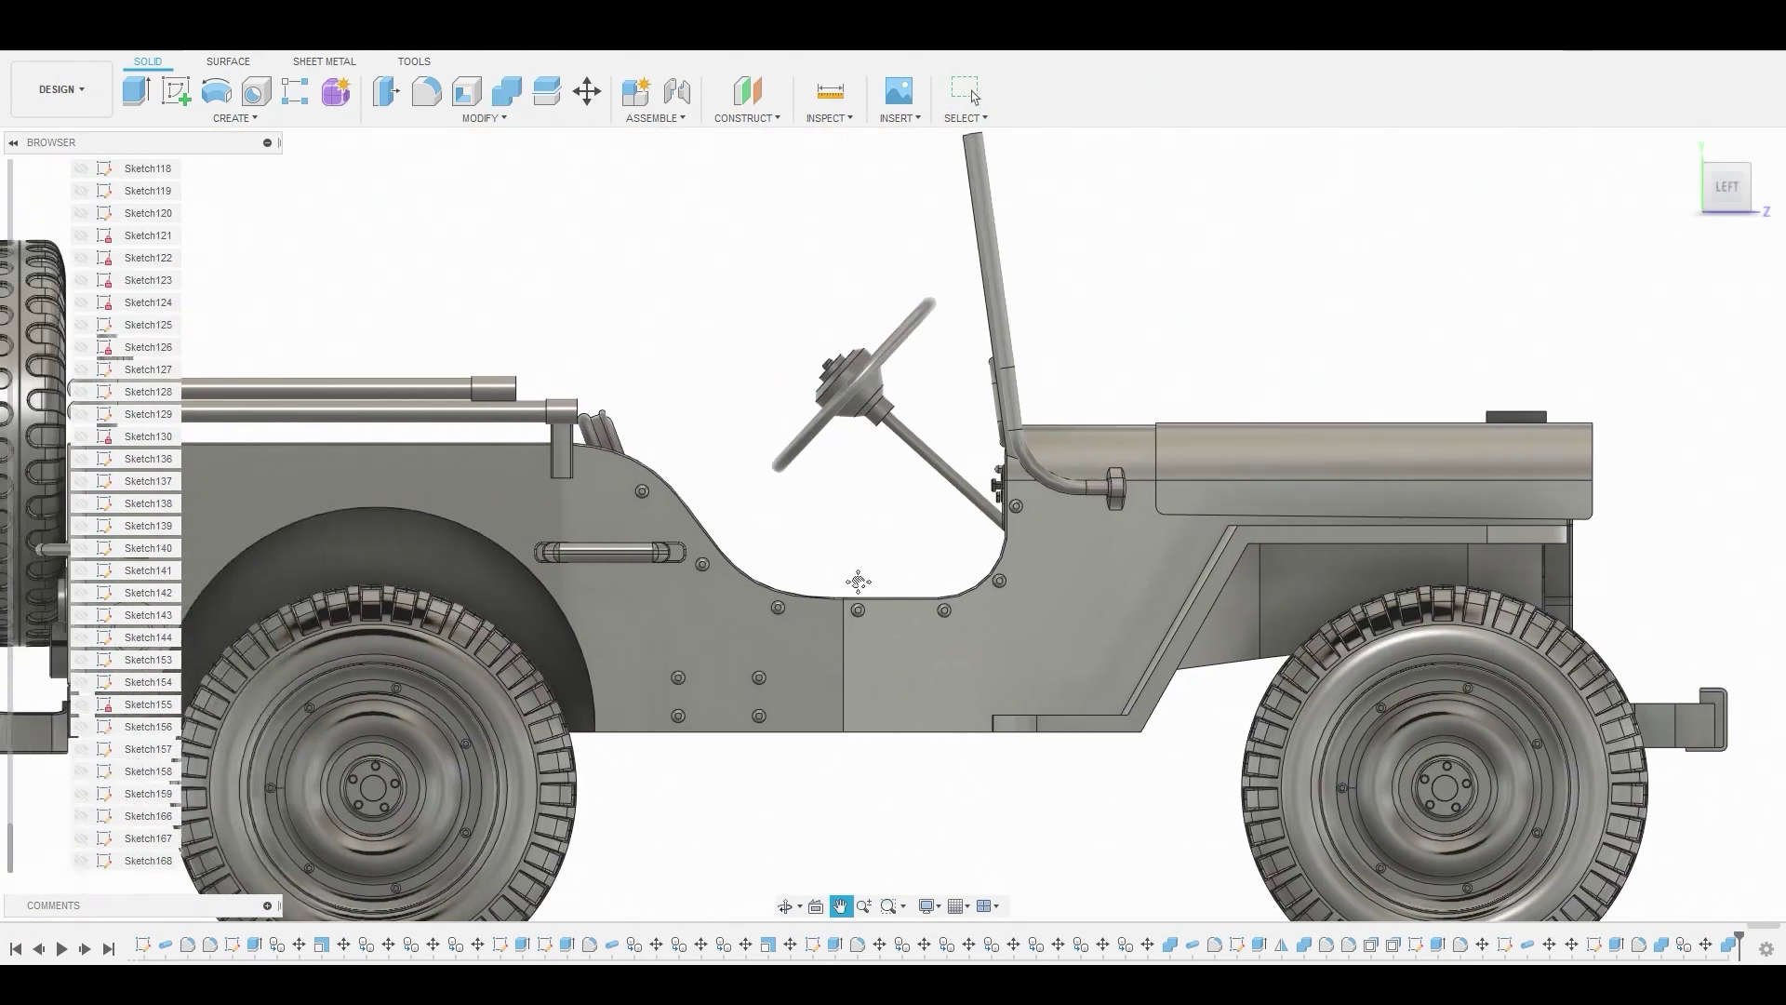
# Start a sketch on the side plane and draw a circle in the cockpit opening
pyautogui.moveTo(858, 582); pyautogui.dragTo(873, 584, button='middle')
pyautogui.scroll(2, 872, 586)
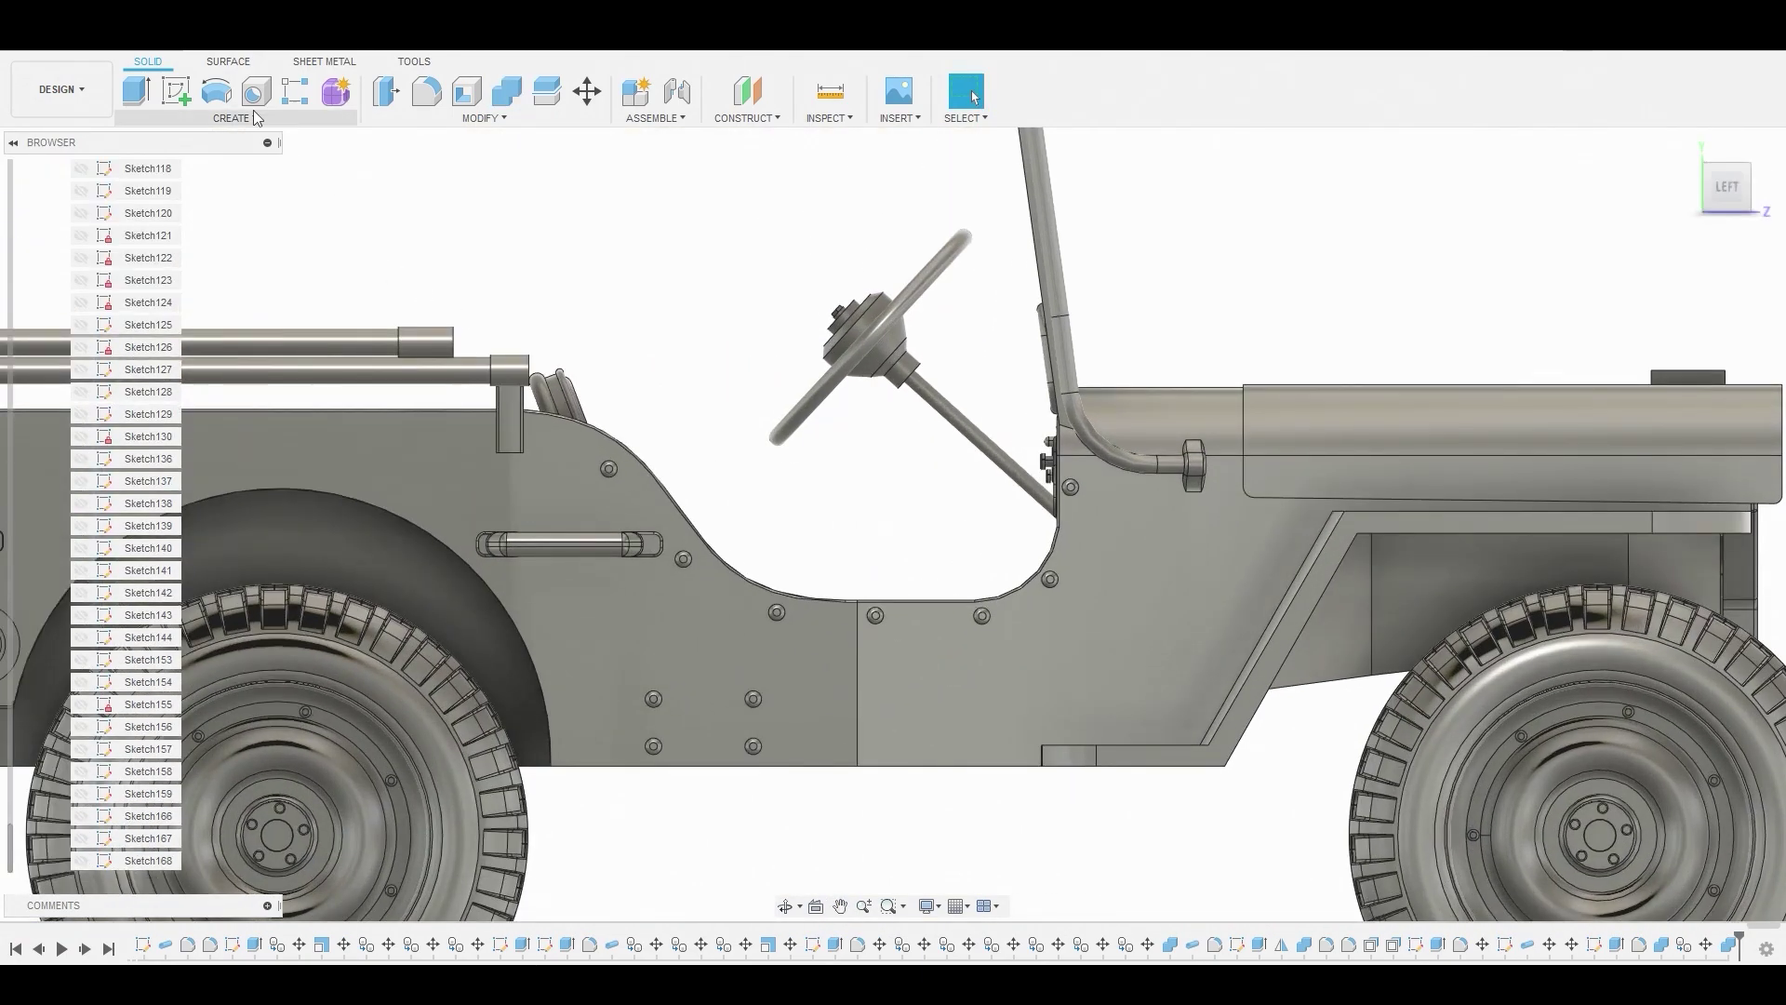
pyautogui.click(183, 95)
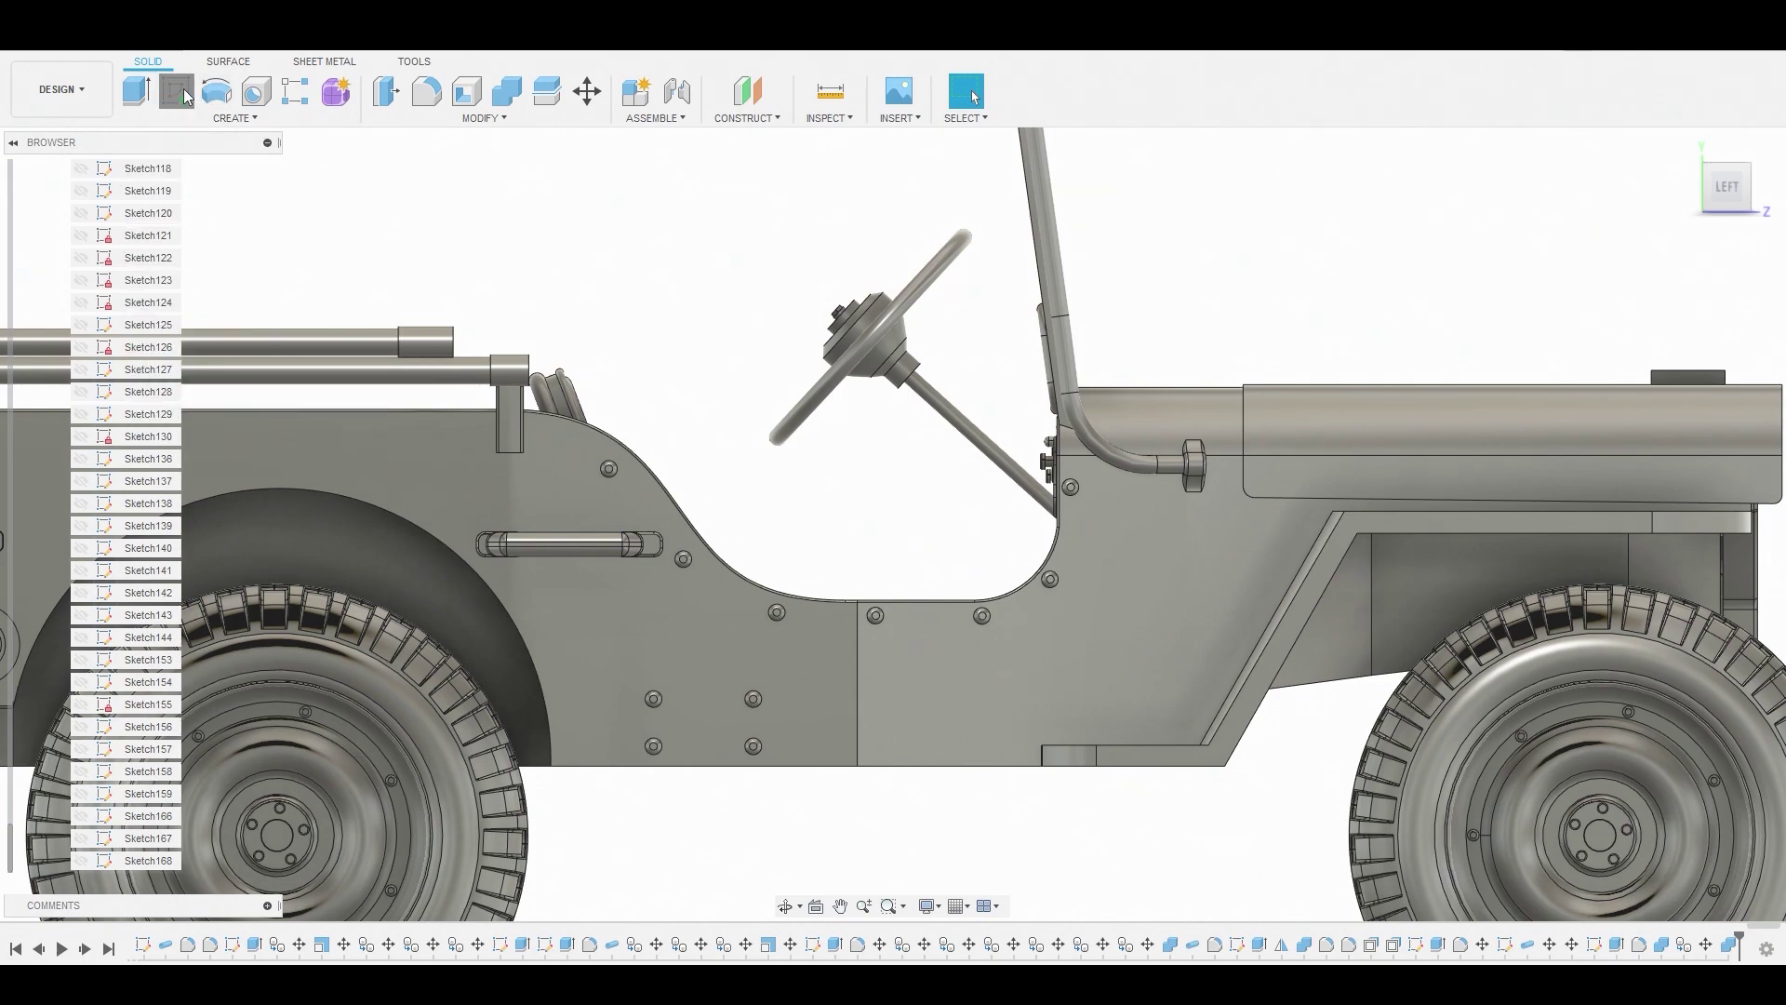
pyautogui.click(866, 470)
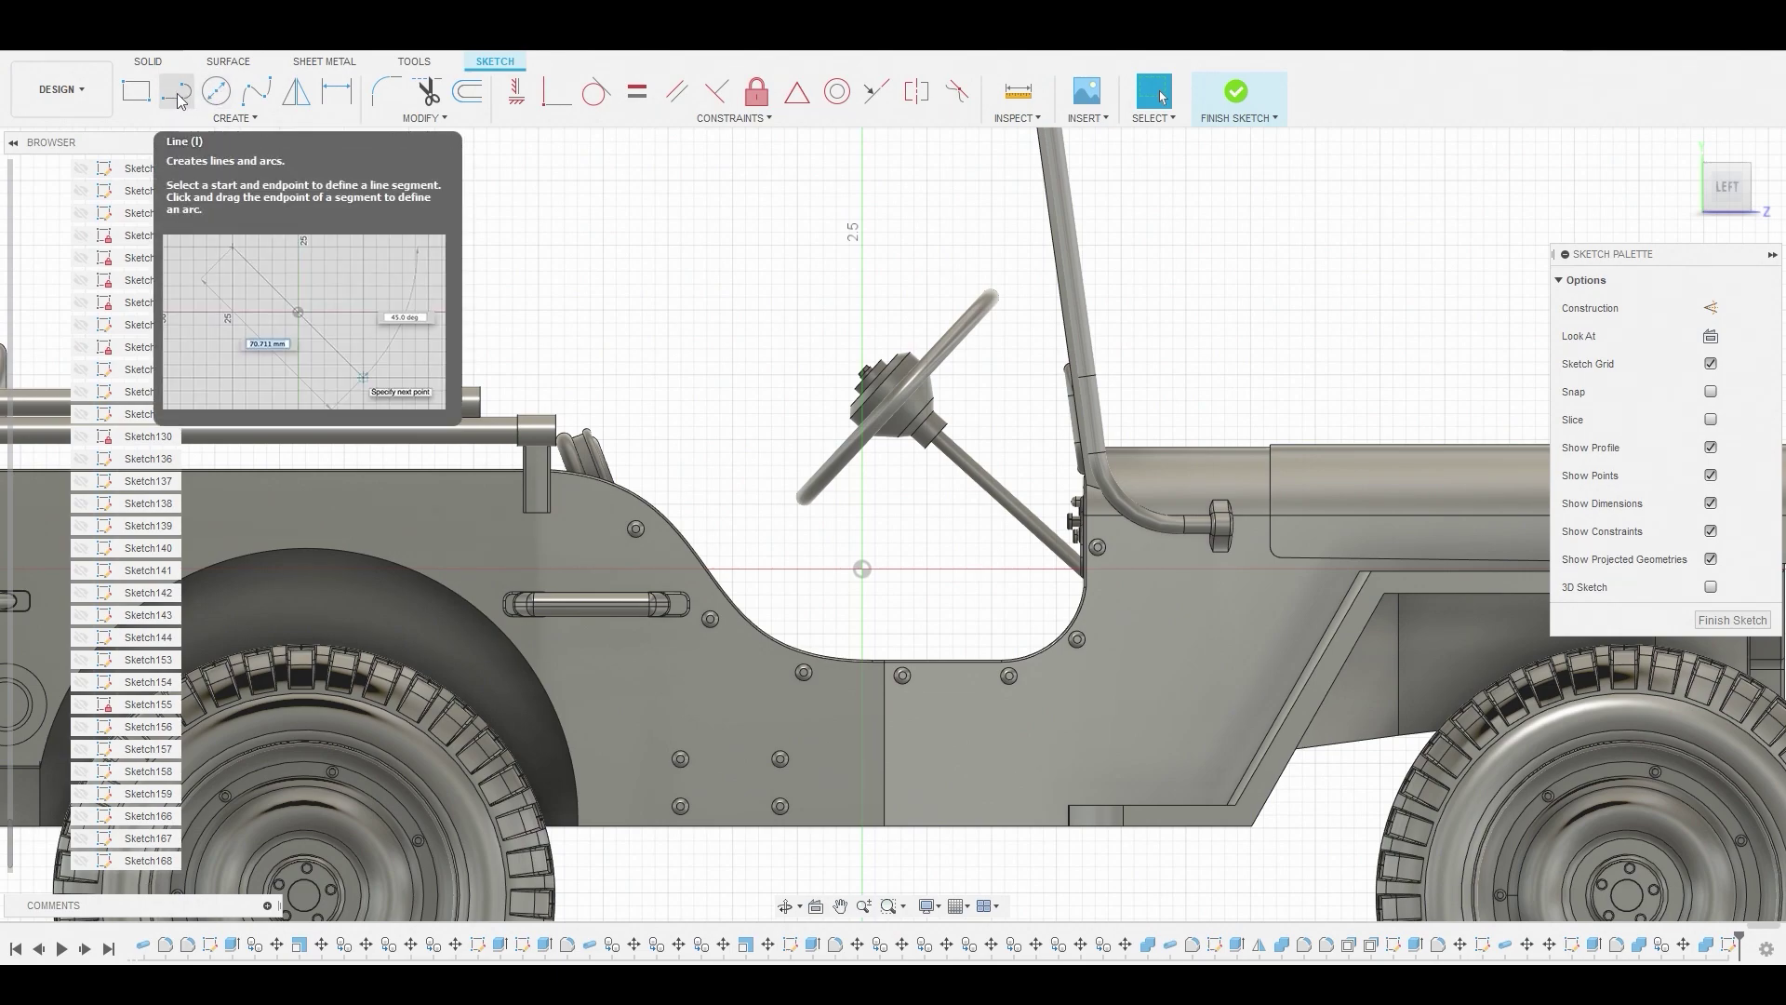
pyautogui.click(216, 91)
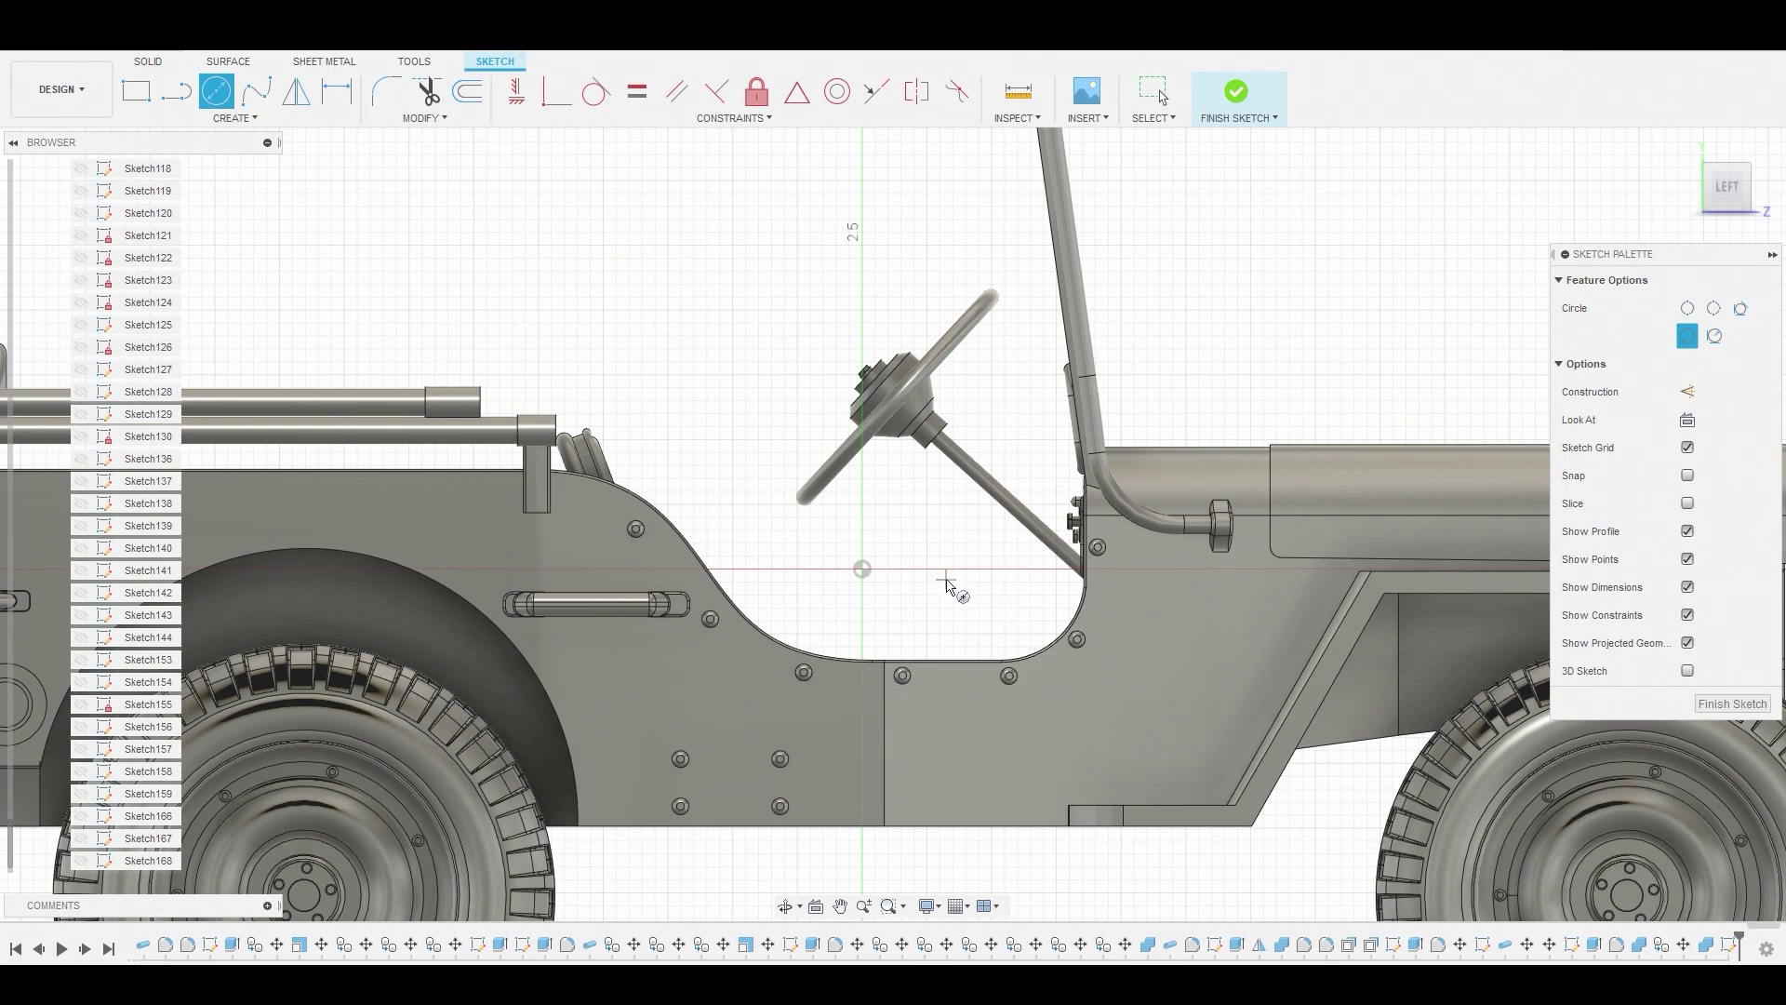
pyautogui.click(963, 577)
# Draw a vertical diameter line through the circle and finish the sketch
pyautogui.click(176, 91)
pyautogui.scroll(3, 995, 642)
pyautogui.scroll(3, 912, 595)
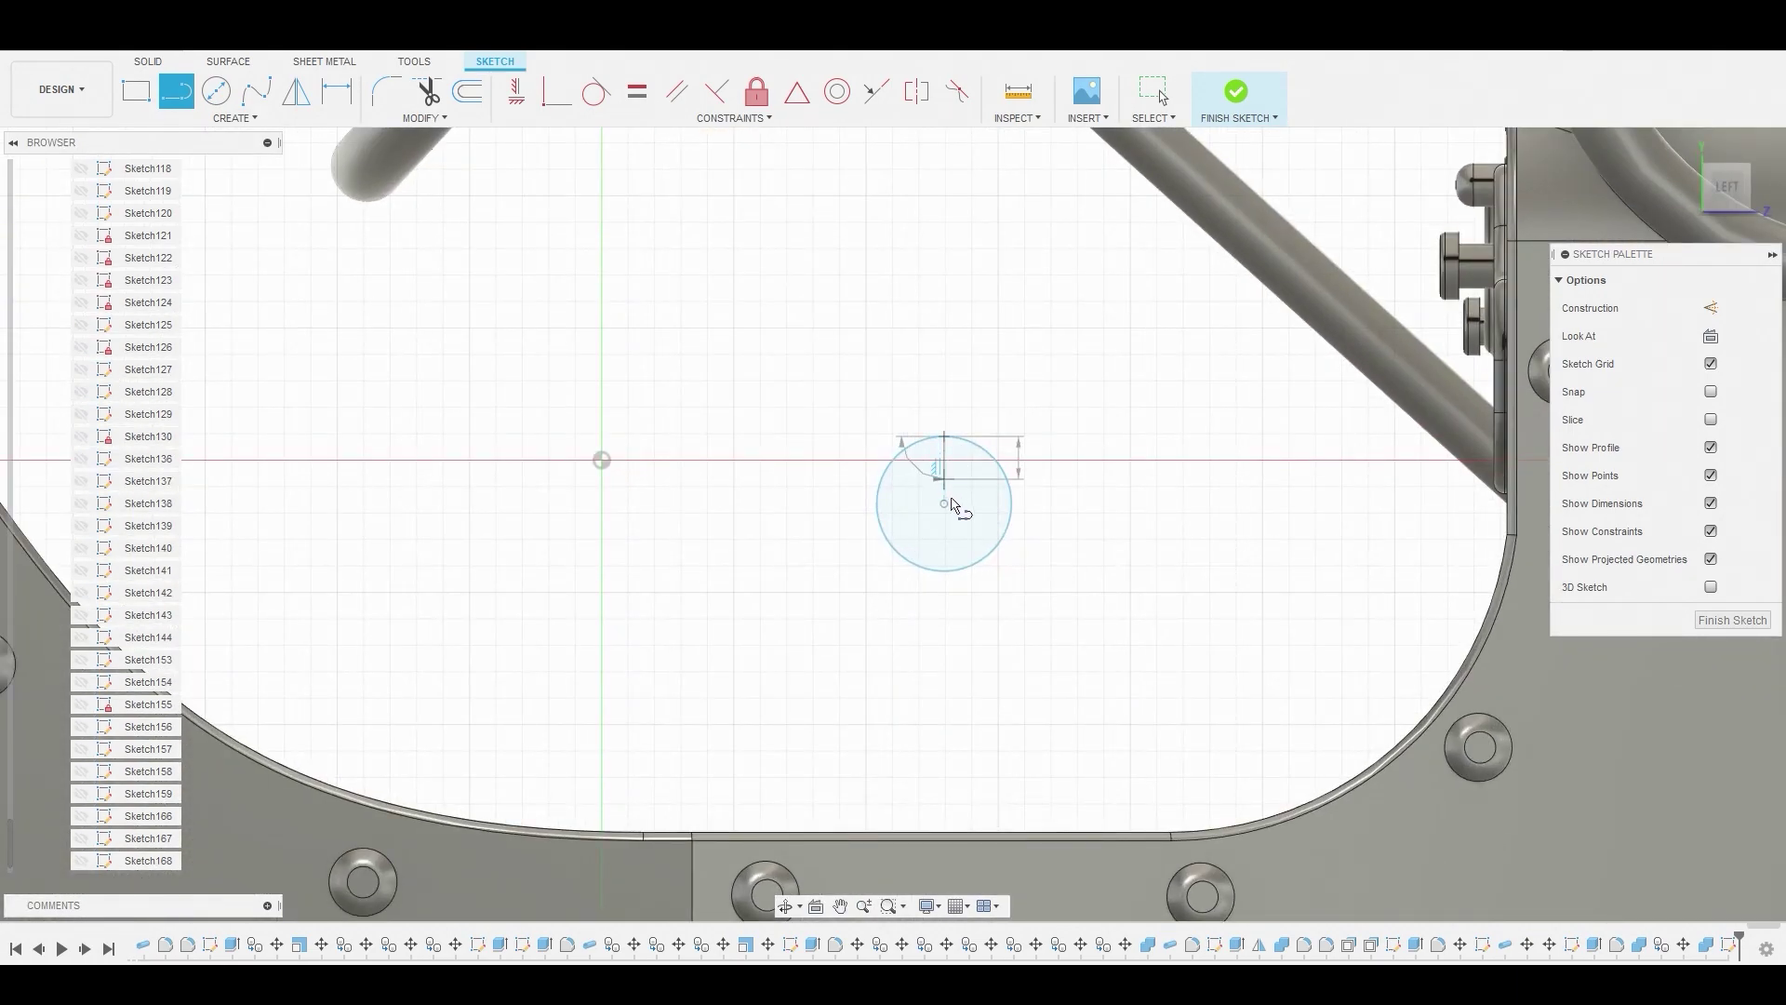
pyautogui.click(951, 570)
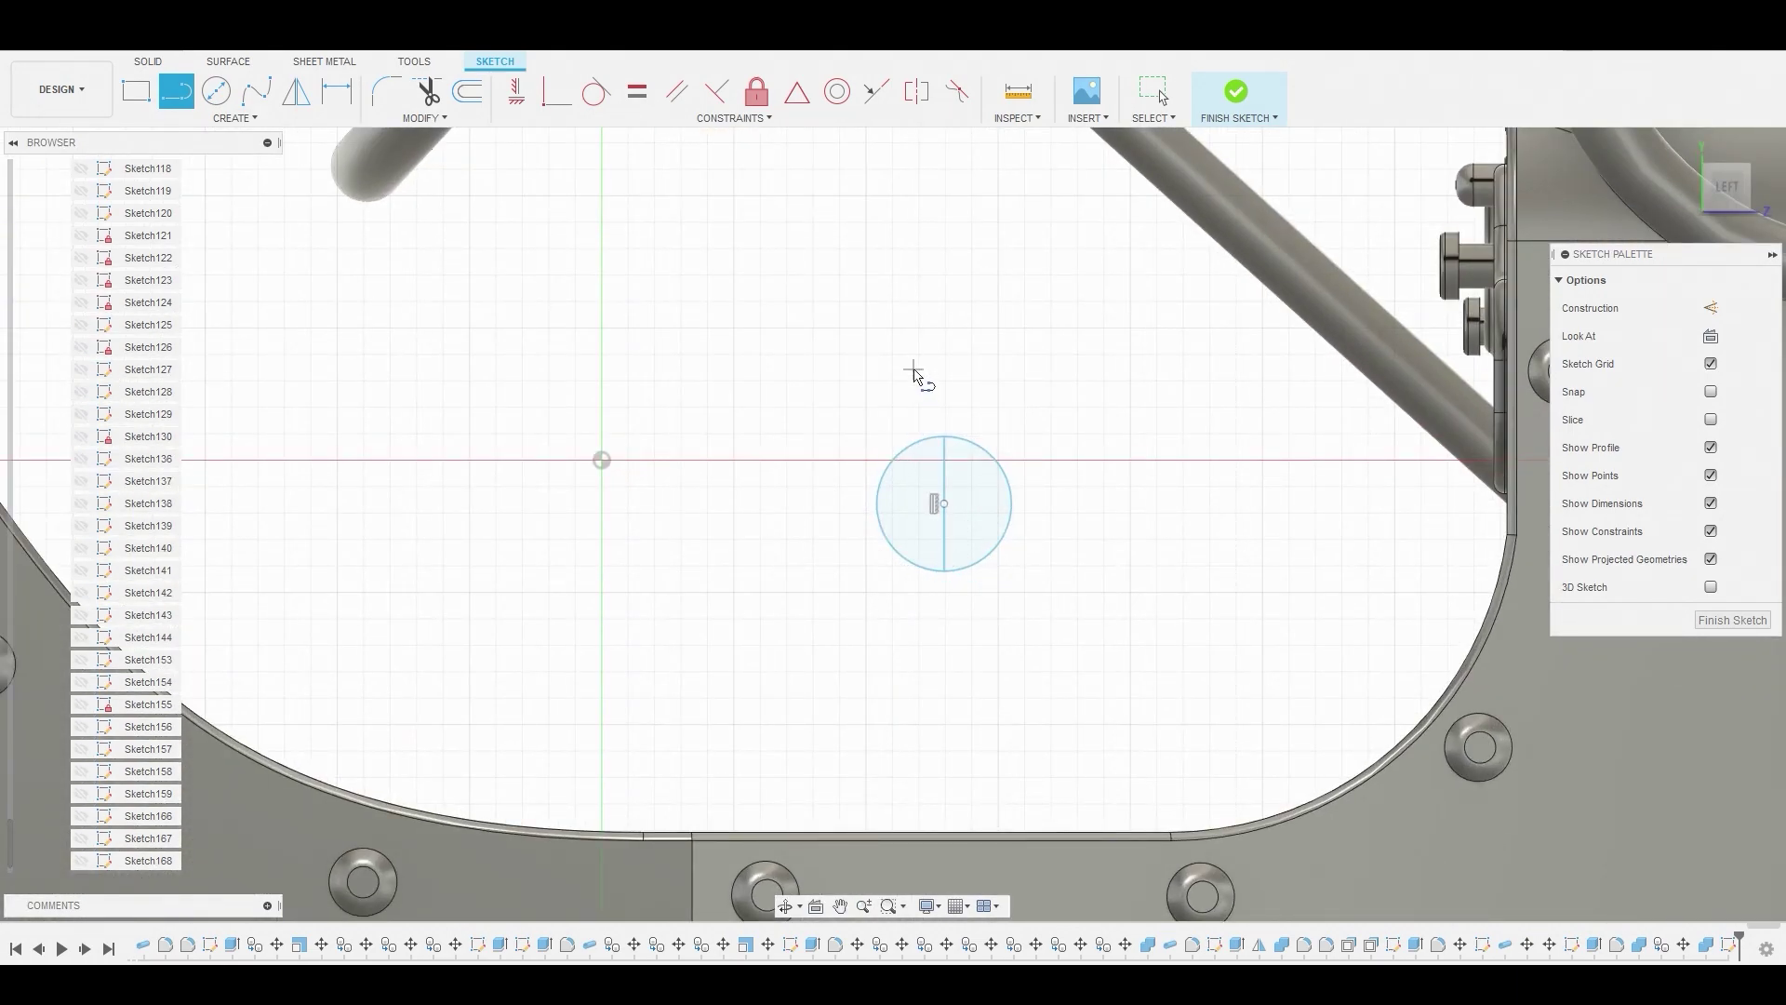
pyautogui.rightClick(914, 373)
pyautogui.click(968, 382)
pyautogui.click(1237, 92)
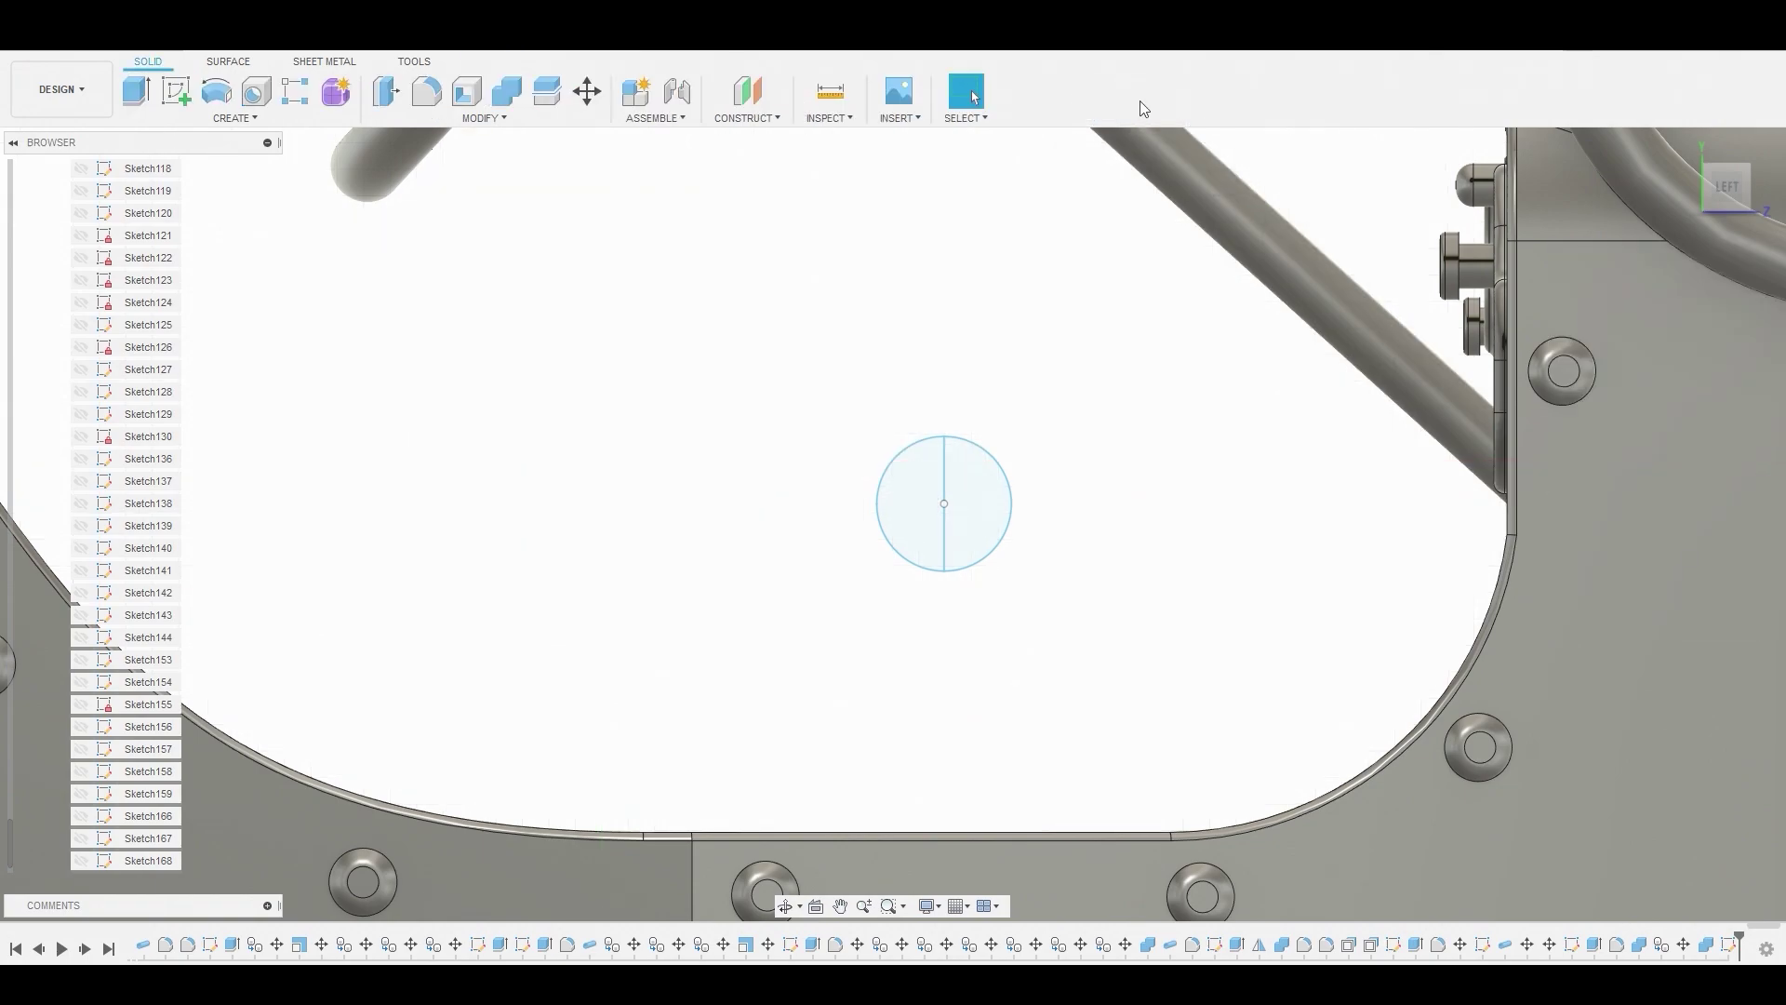
# Revolve the half-circle 360° about its diameter to create a sphere body
pyautogui.click(212, 94)
pyautogui.click(961, 470)
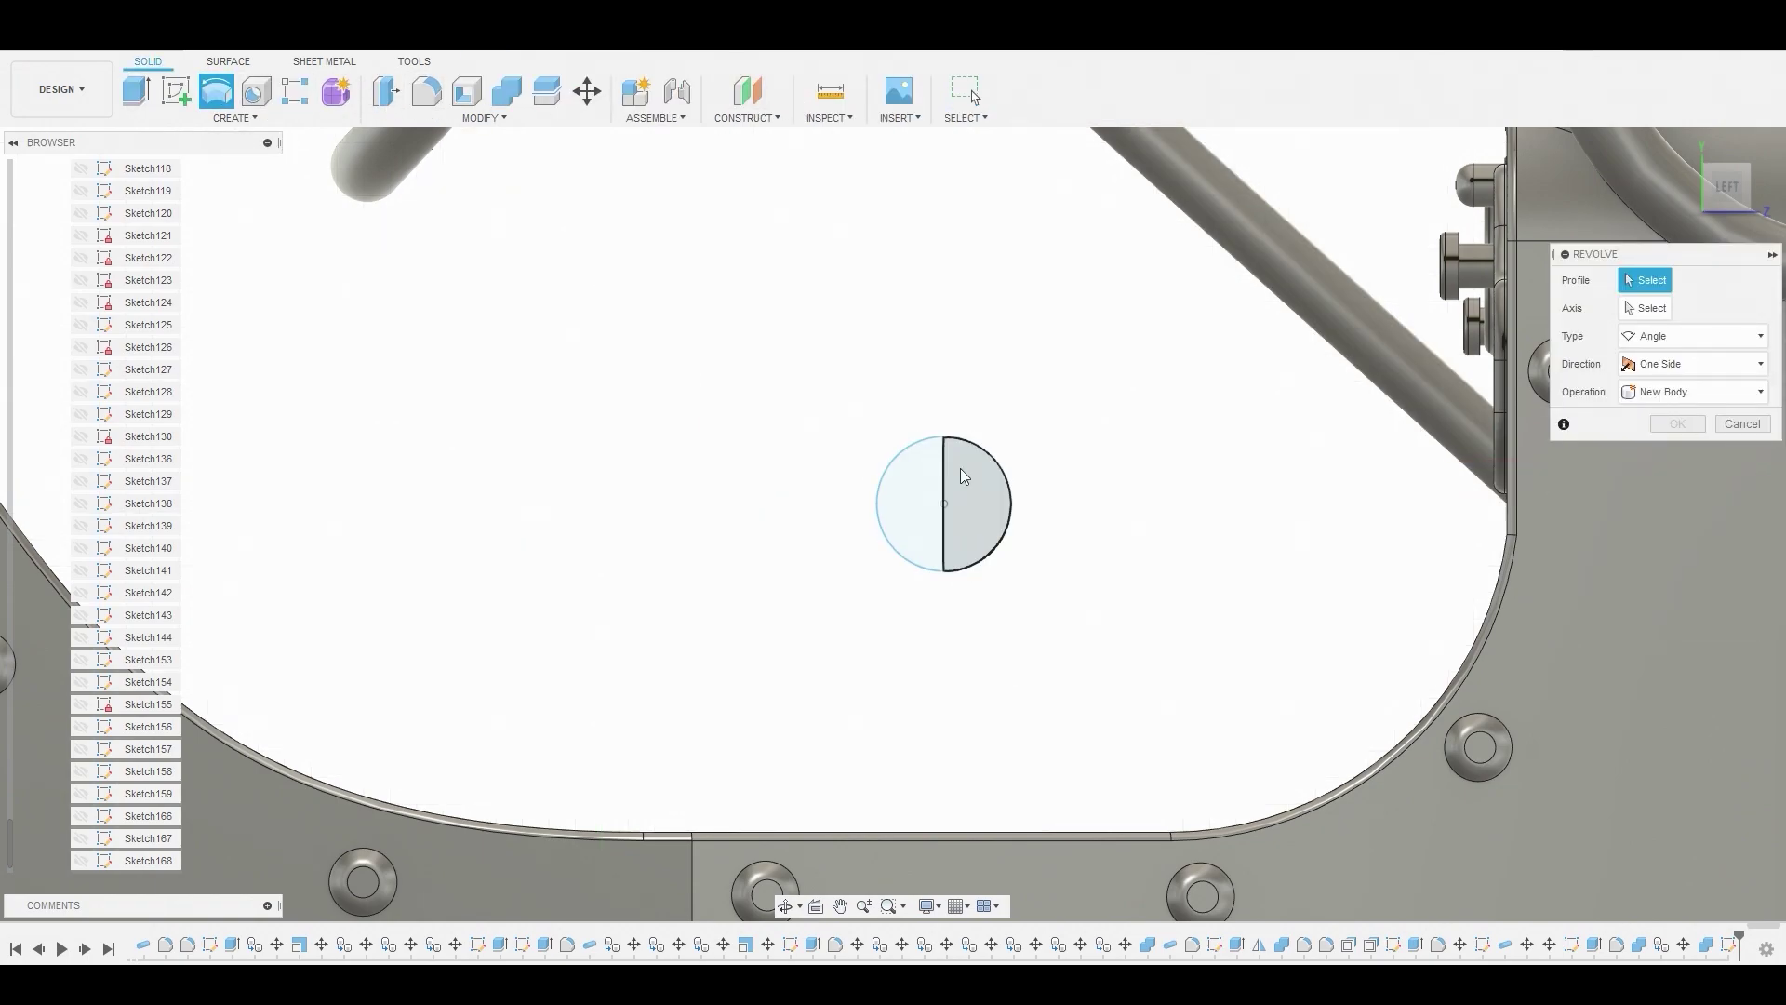
pyautogui.click(1646, 308)
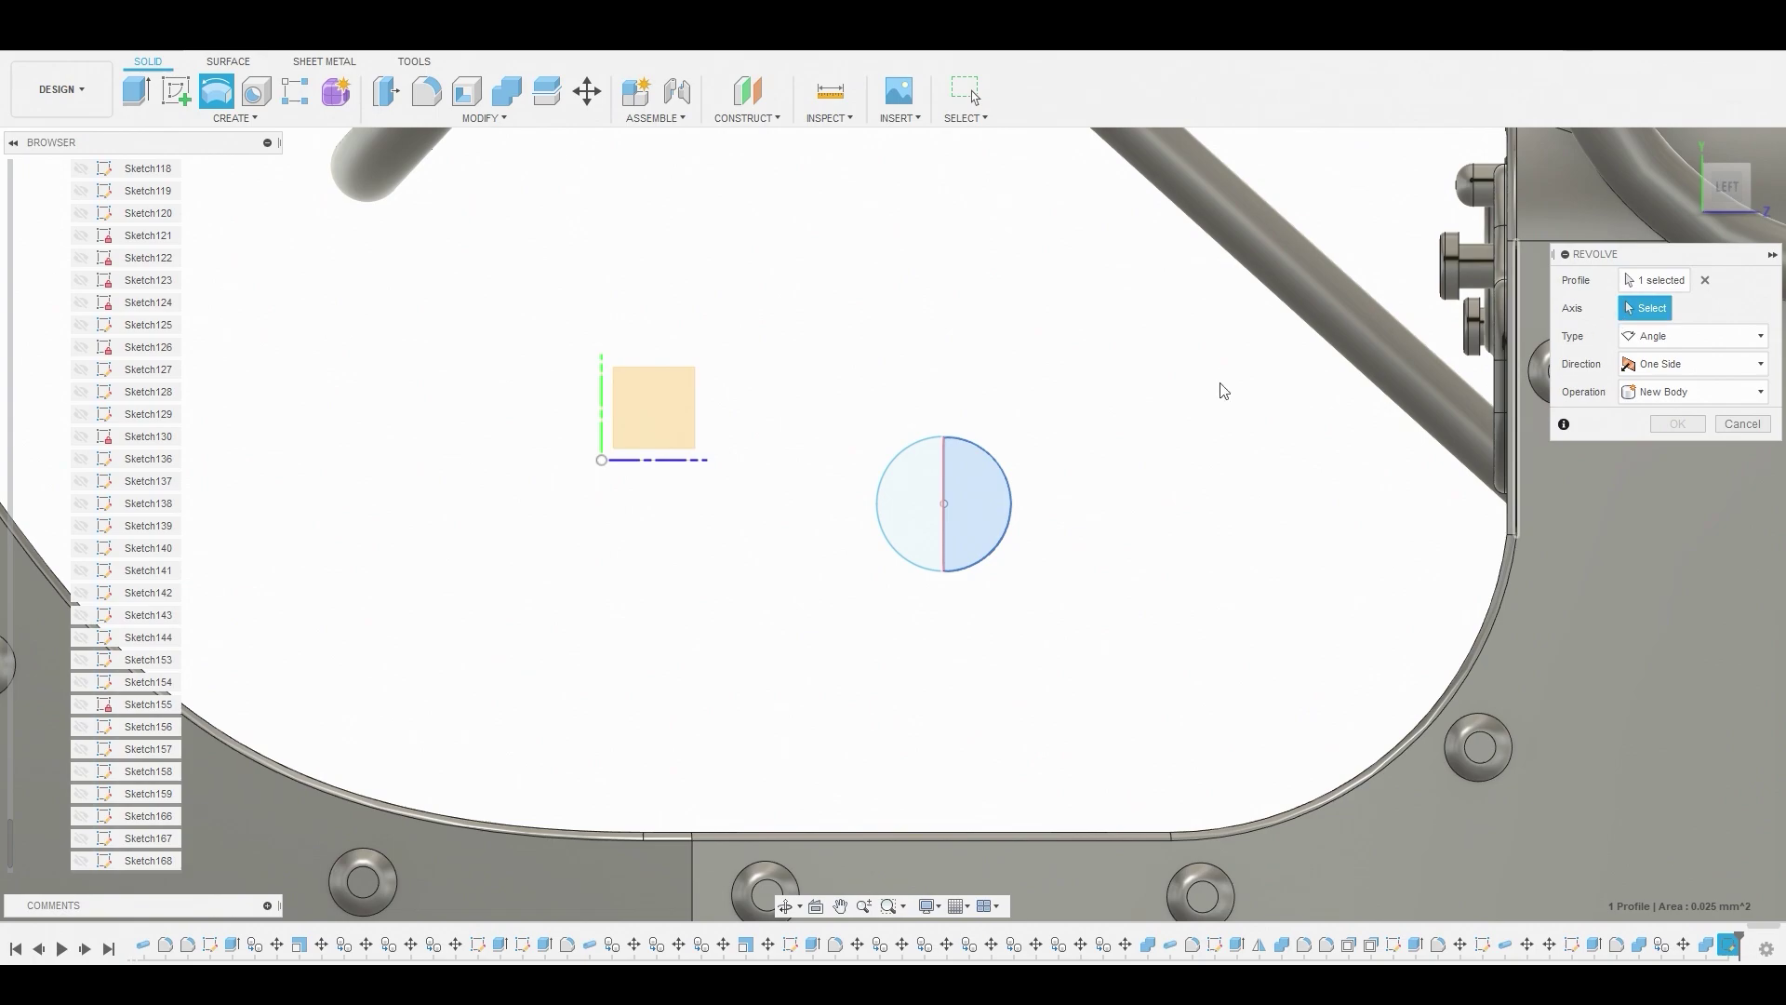
pyautogui.click(944, 472)
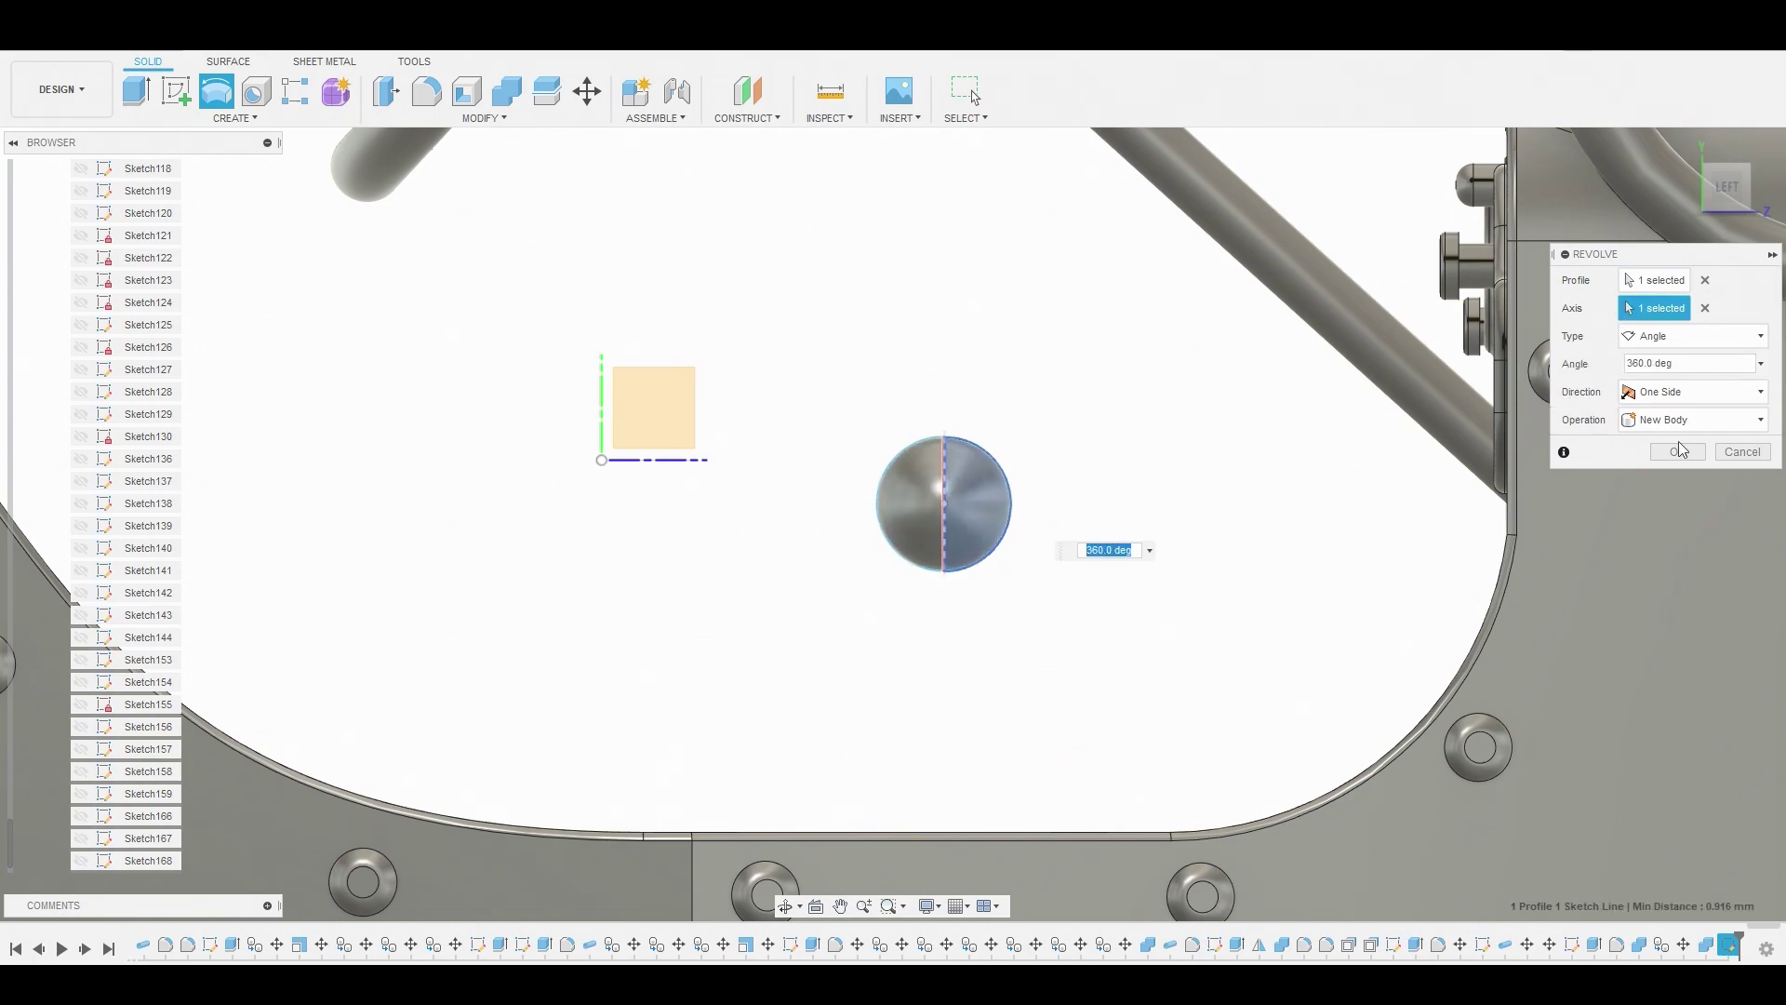
pyautogui.click(1680, 452)
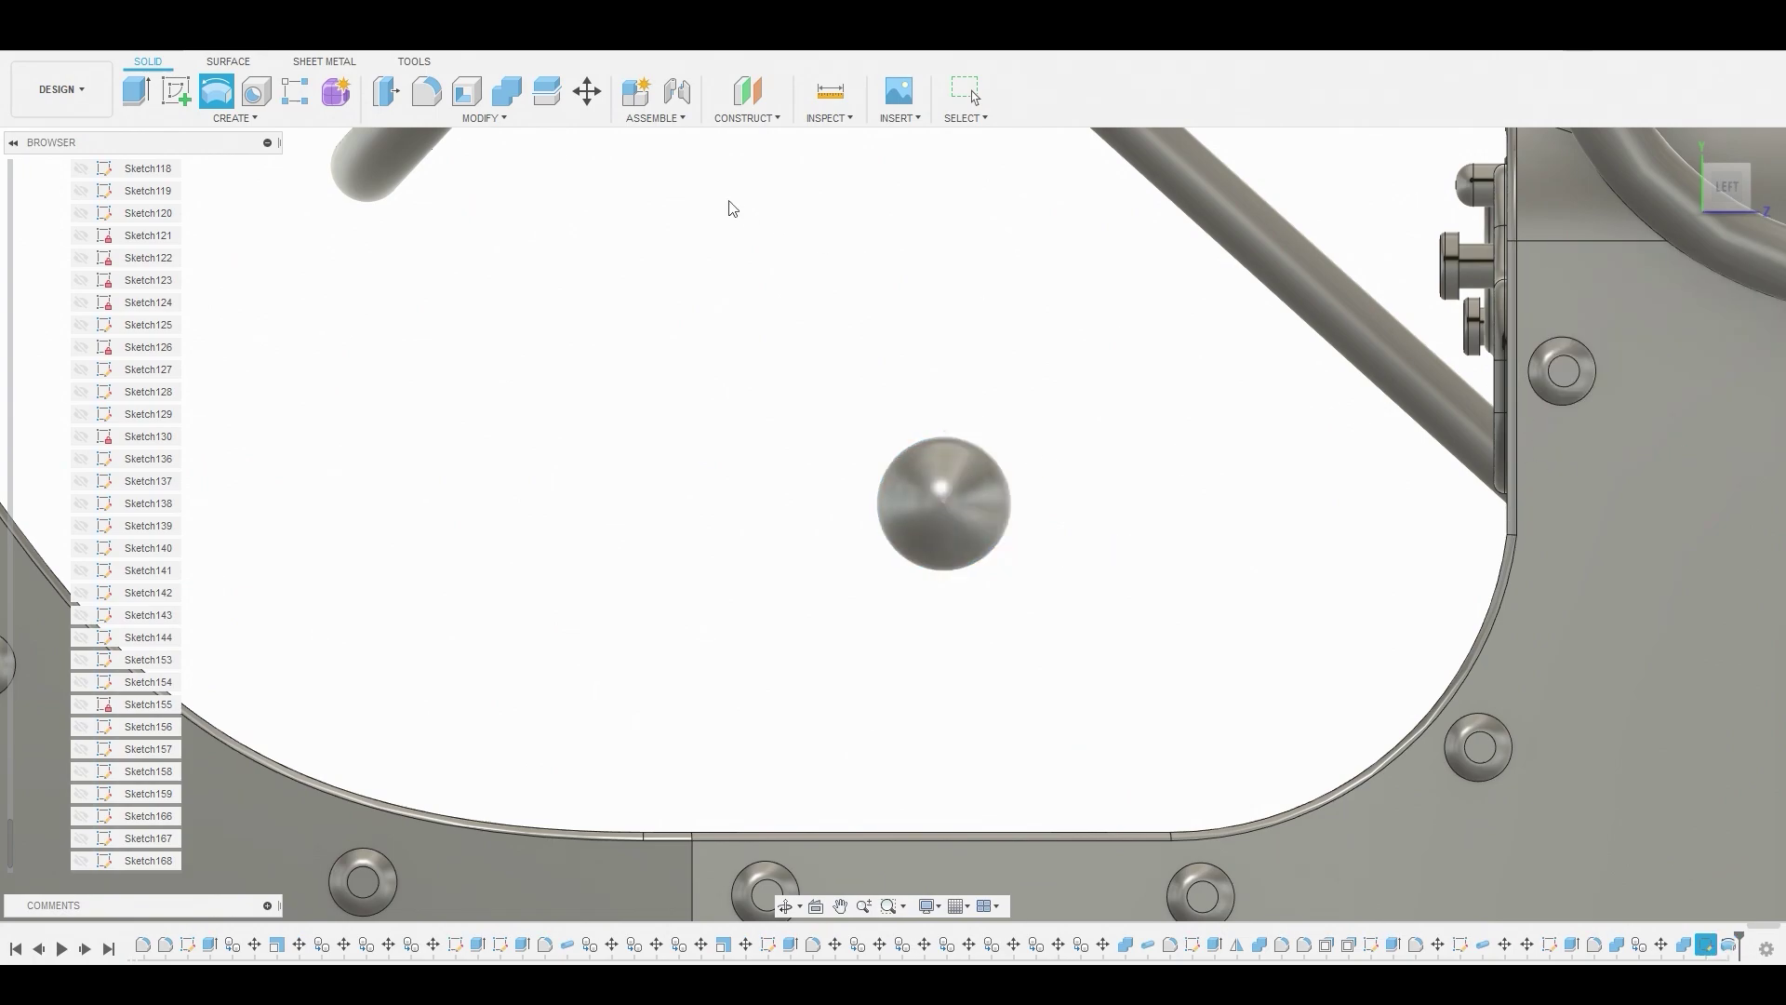
pyautogui.click(176, 91)
# Sketch on the side plane a bent two-segment lever line running down from the ball
pyautogui.moveTo(680, 389); pyautogui.dragTo(887, 470, button='middle')
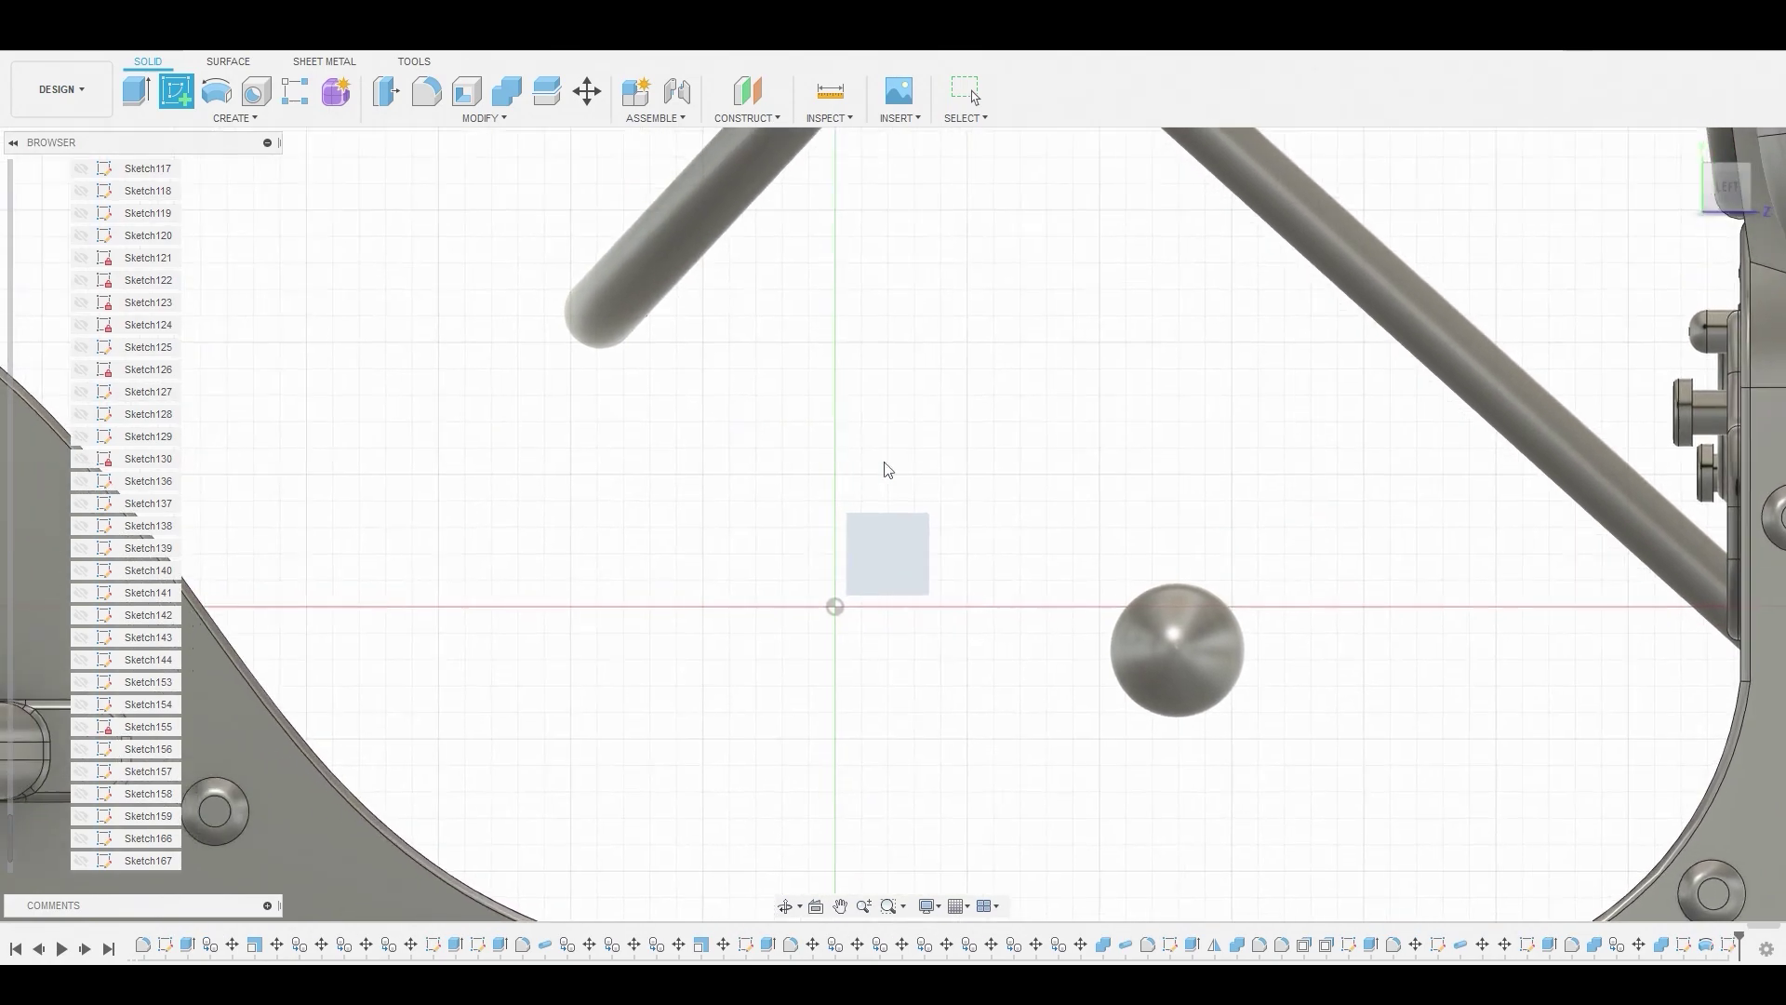
pyautogui.click(888, 549)
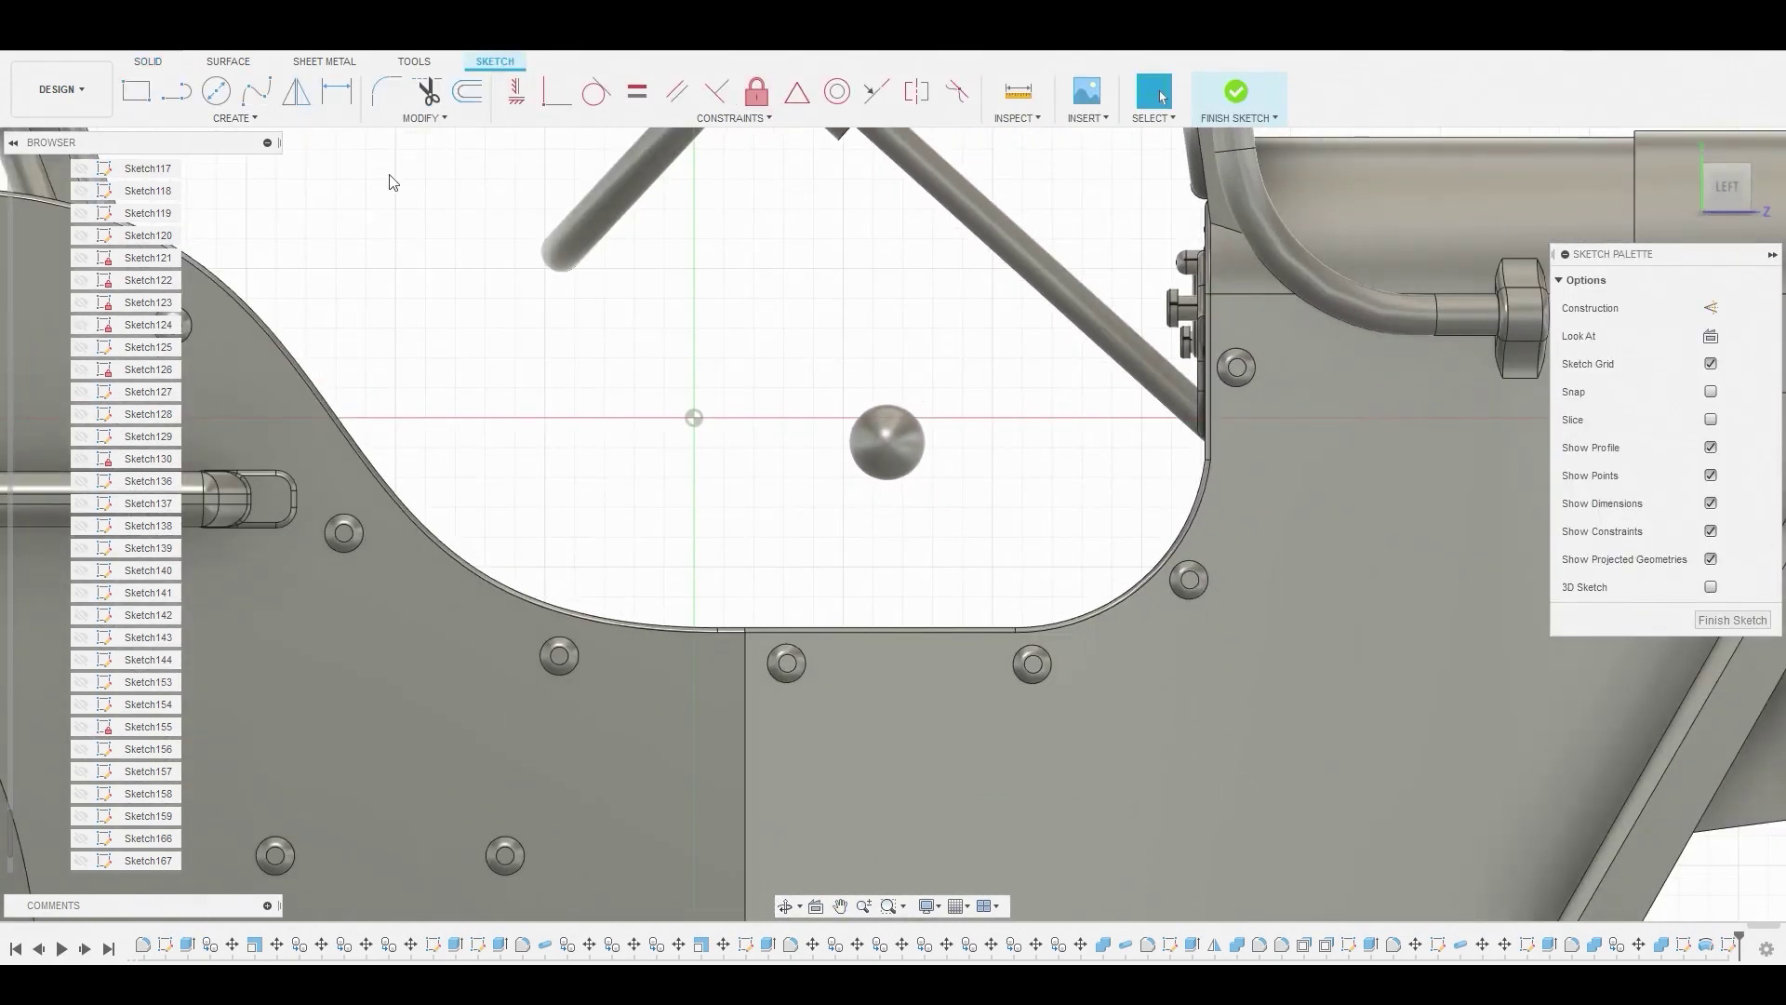
pyautogui.click(176, 91)
pyautogui.scroll(2, 899, 465)
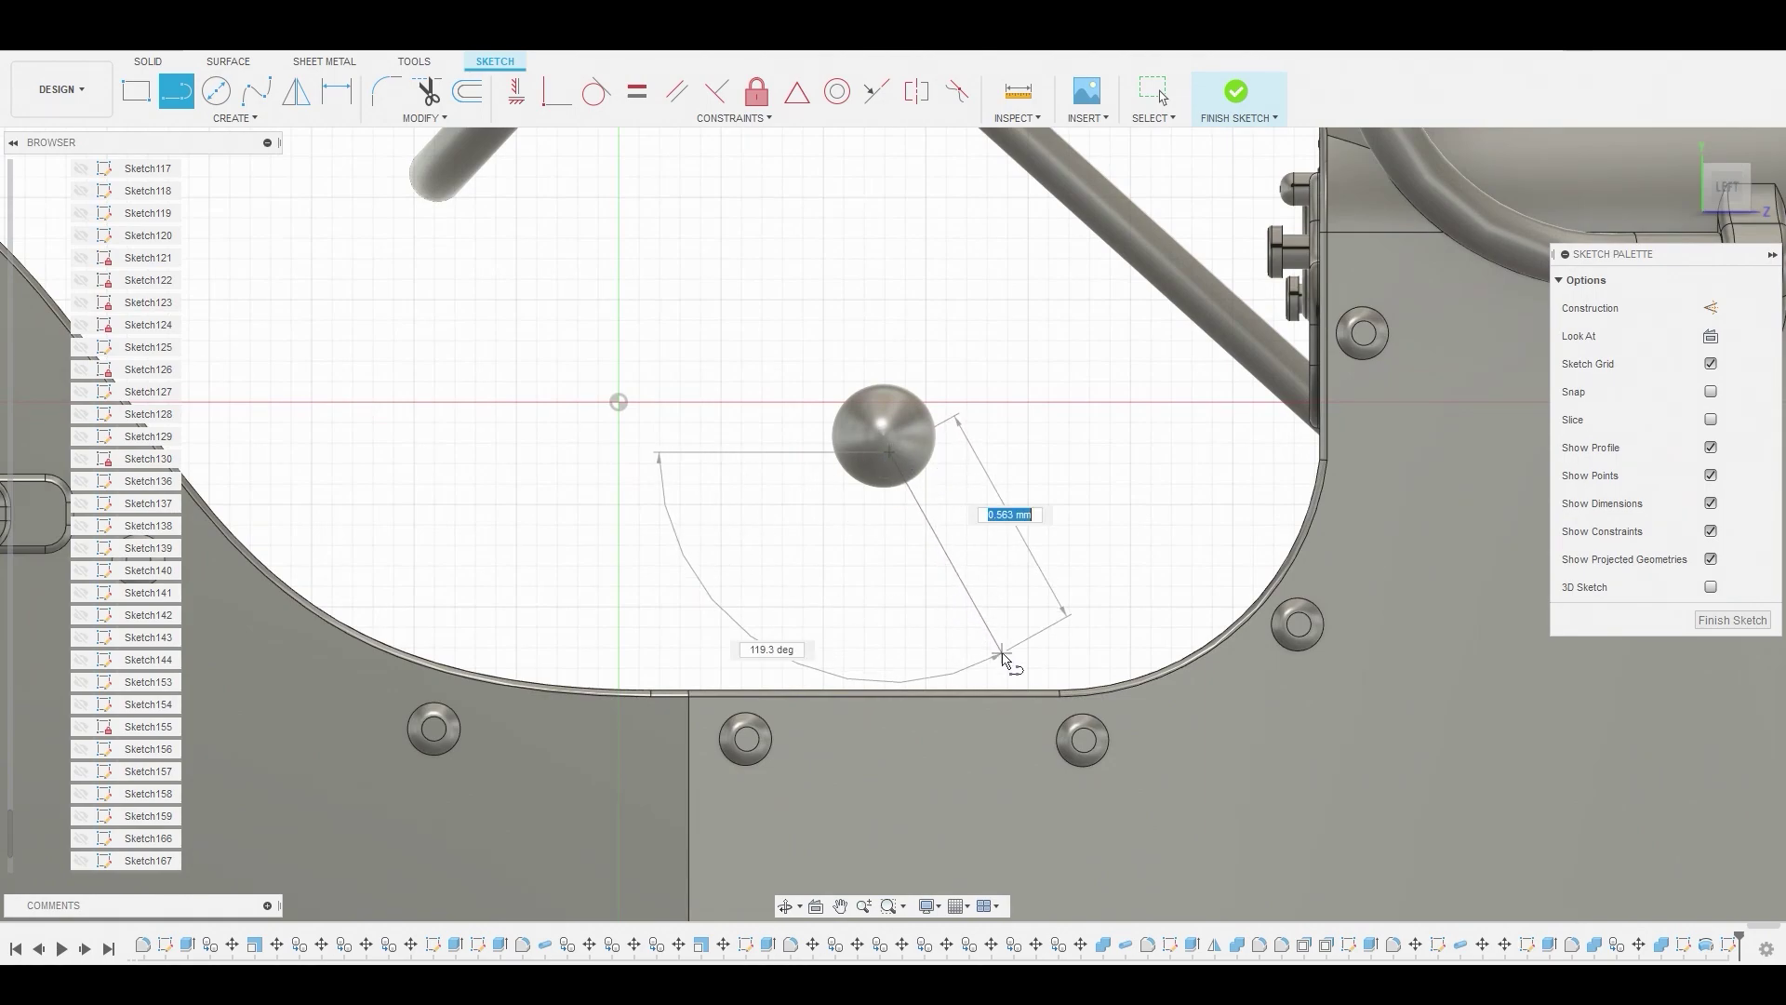
pyautogui.click(989, 611)
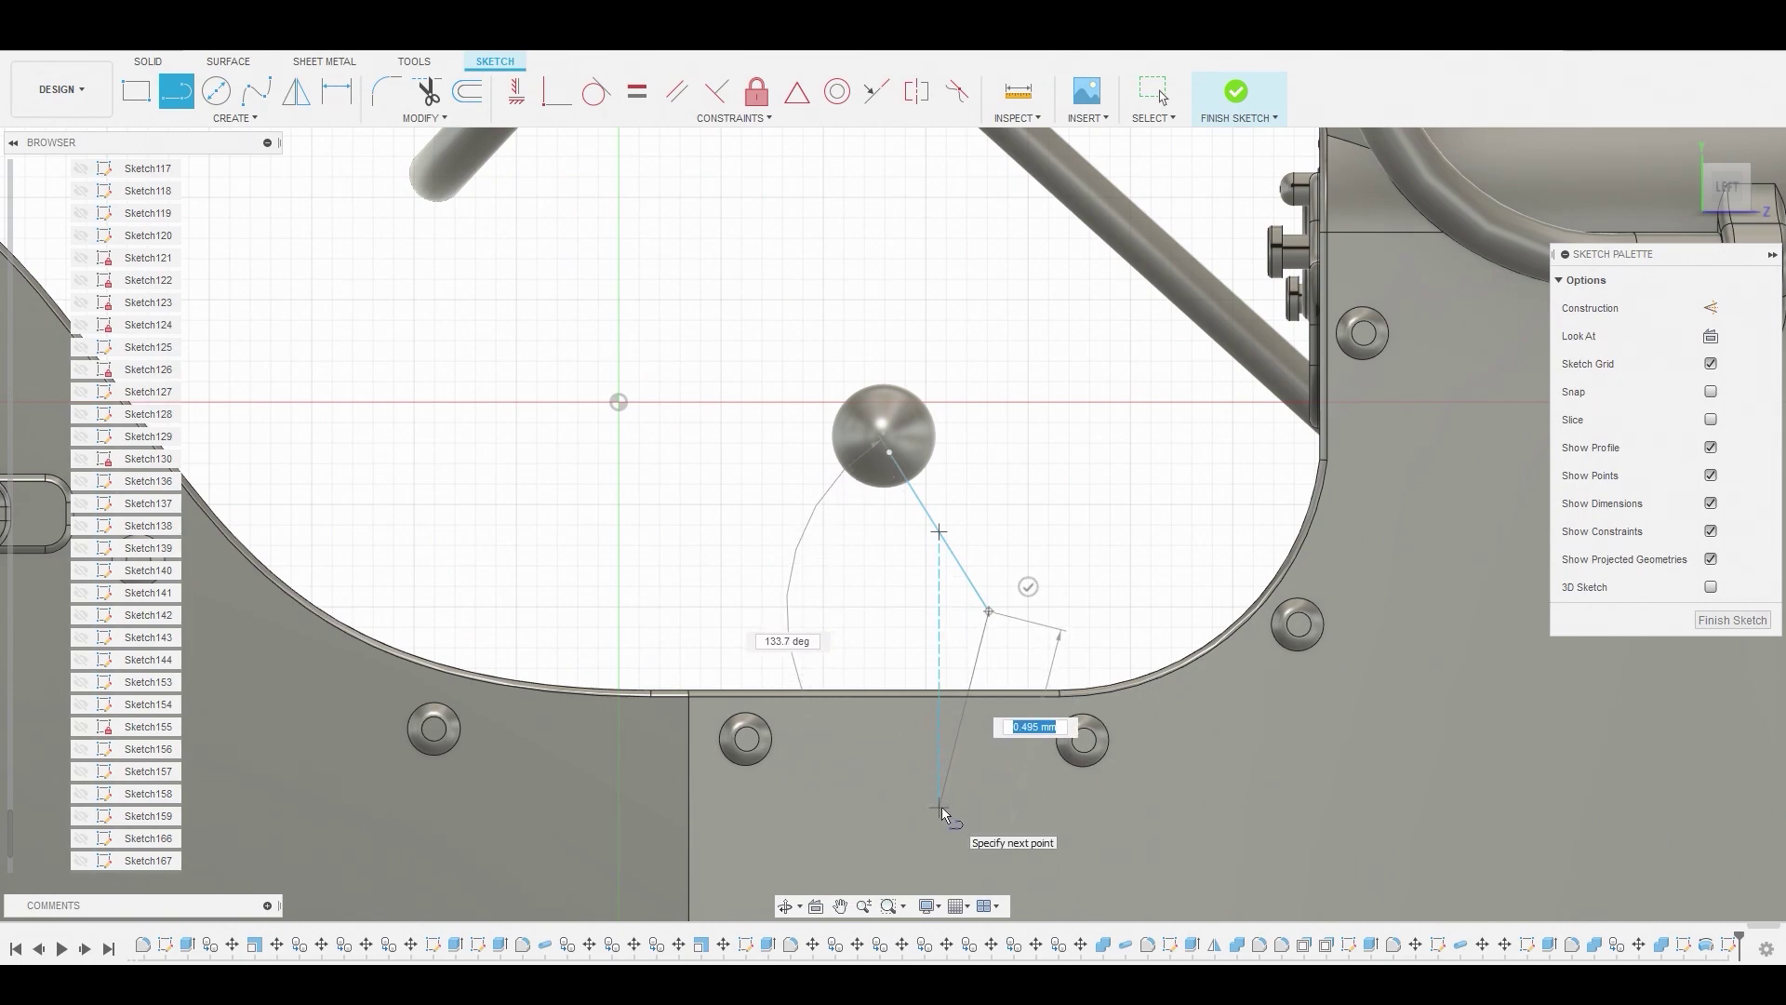
pyautogui.rightClick(904, 621)
pyautogui.click(959, 622)
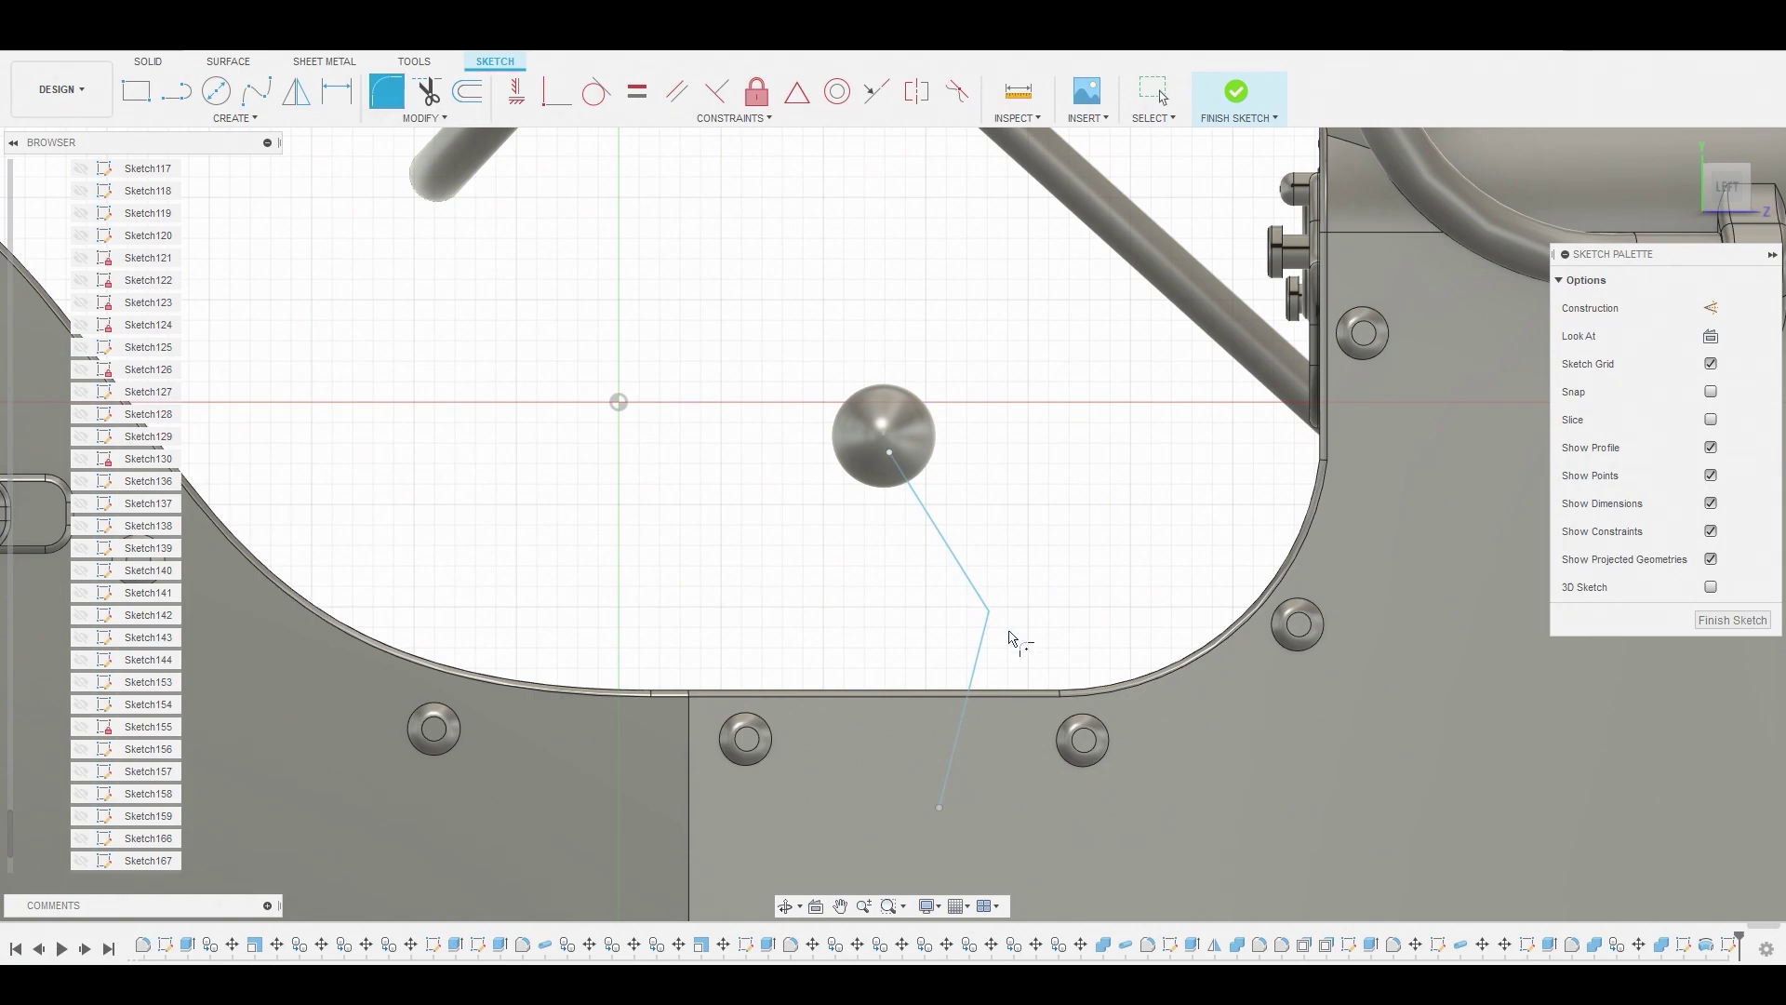
# Round the lever line's bend with a 0.10 arc and finish the sketch
pyautogui.click(989, 613)
pyautogui.rightClick(1018, 527)
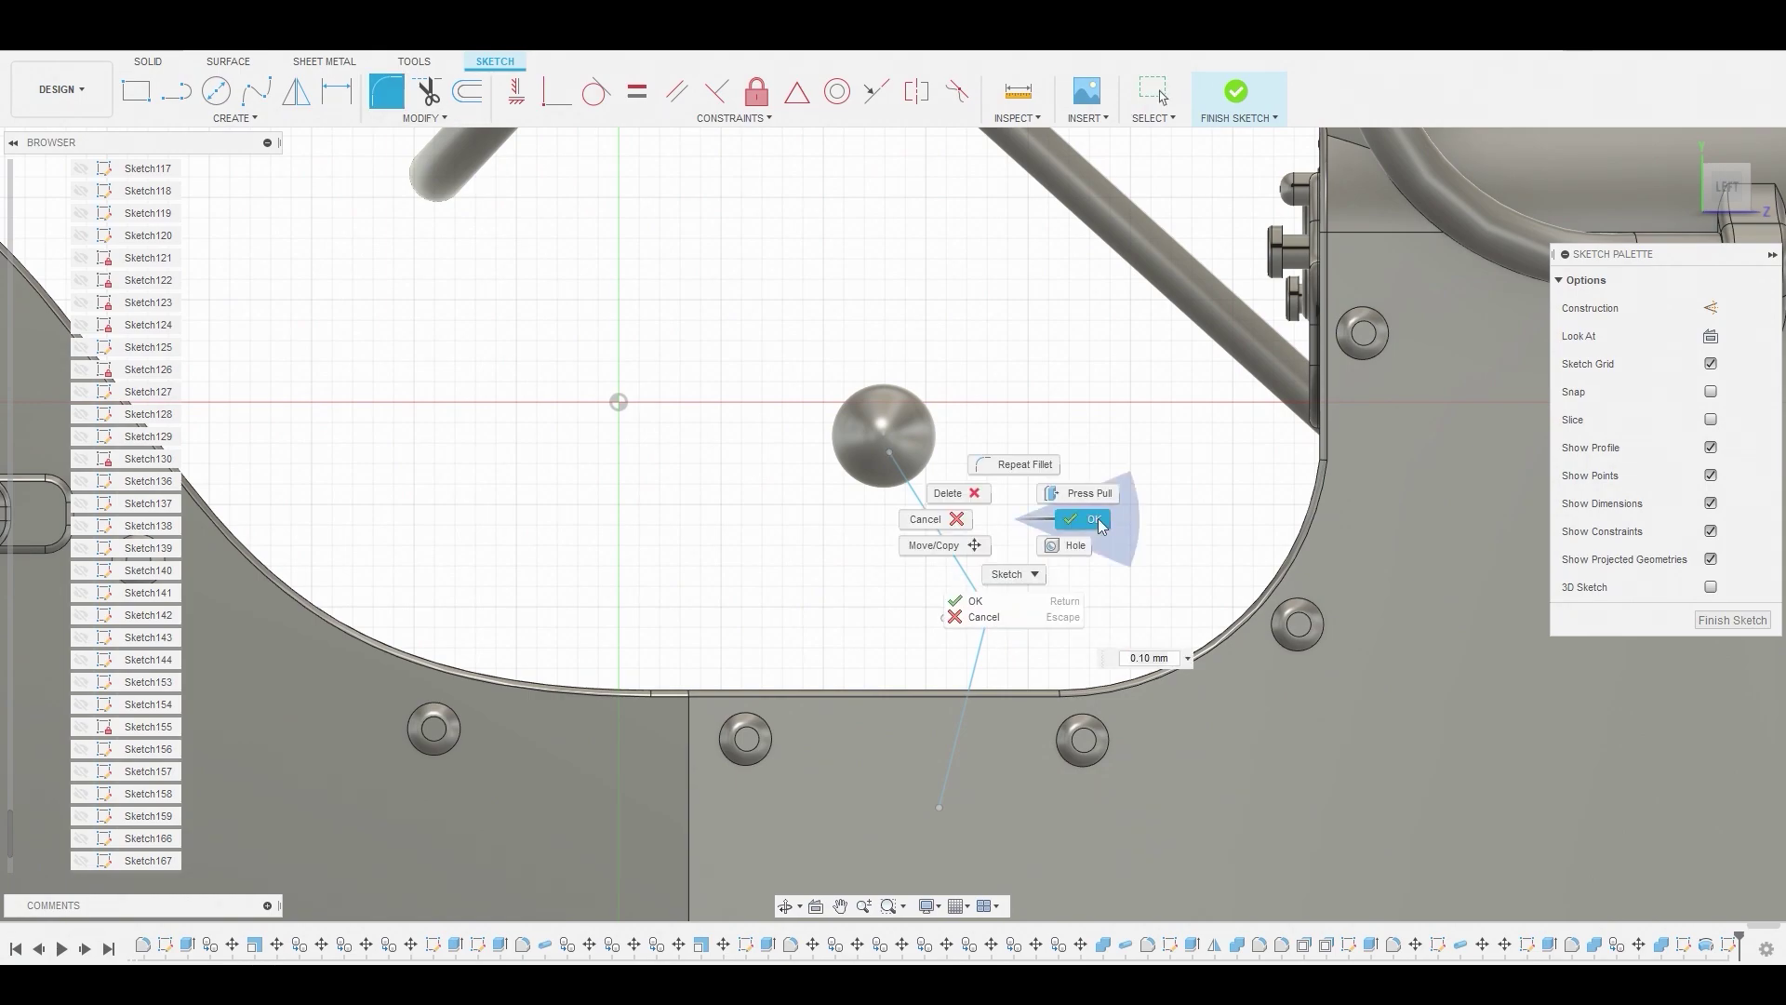
pyautogui.click(1009, 459)
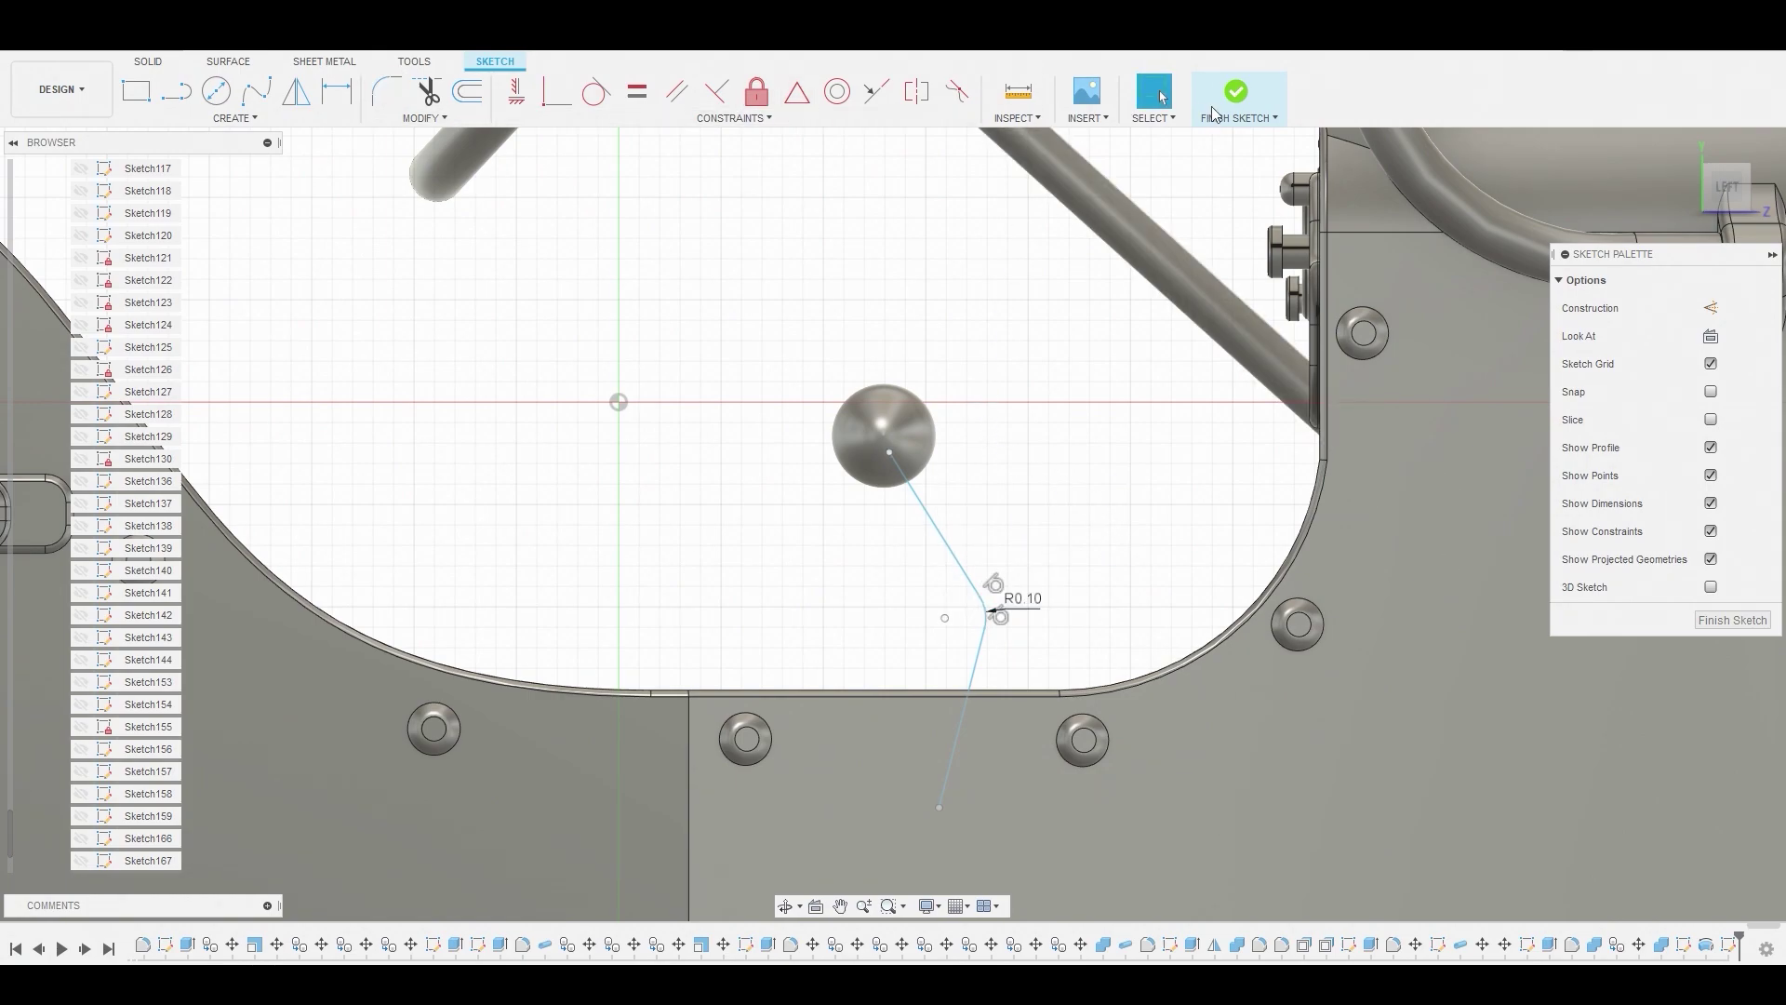
pyautogui.click(1266, 110)
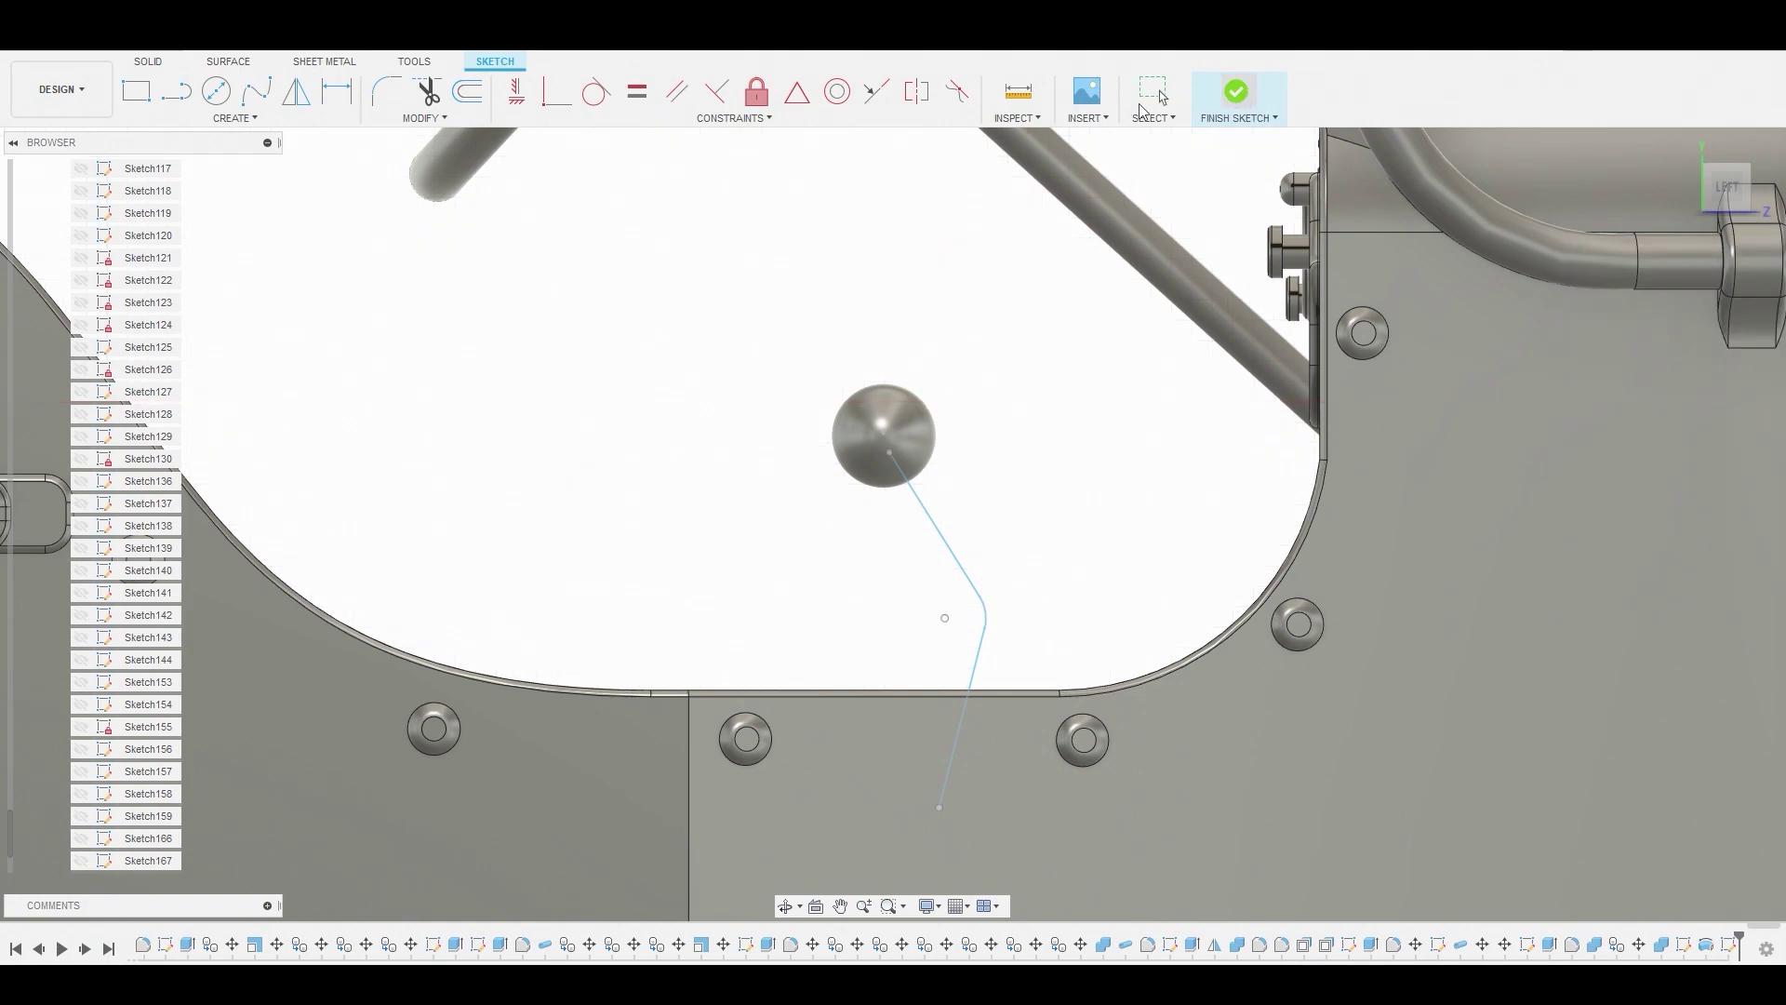
pyautogui.click(235, 118)
# Pipe the bent sketch line into a slim ~0.038 mm rod joined under the ball knob
pyautogui.click(182, 522)
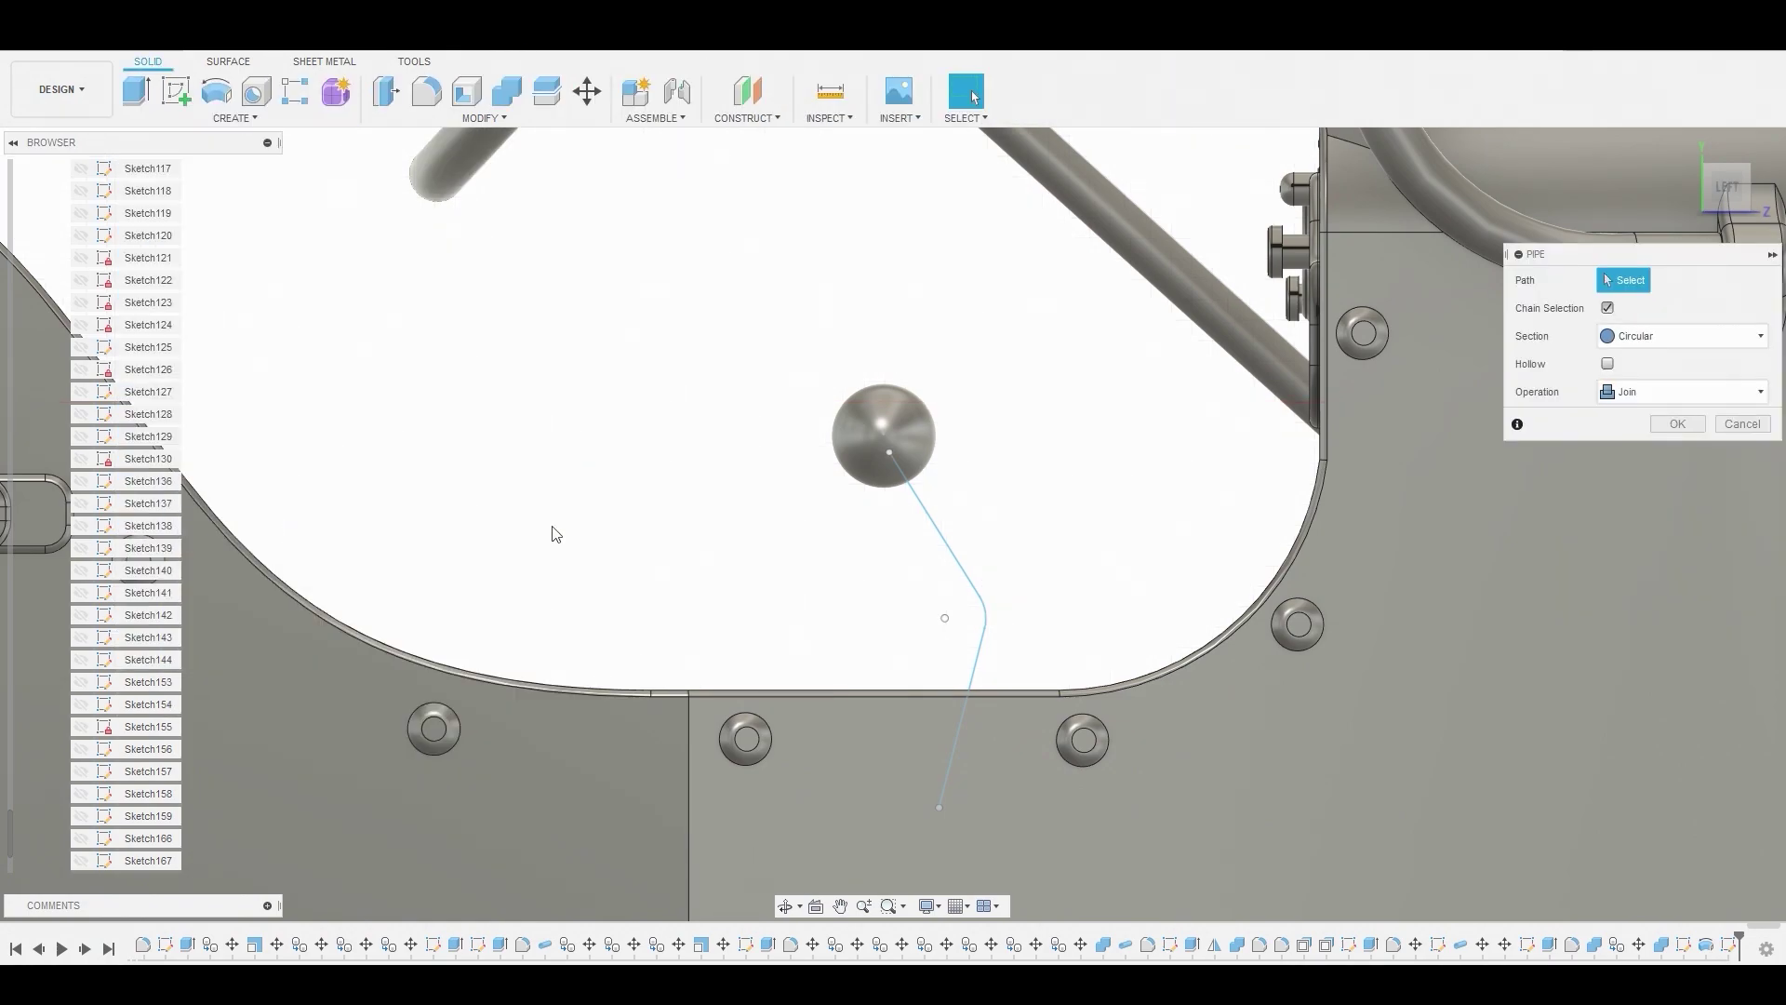
pyautogui.click(932, 524)
pyautogui.keyDown('shift'); pyautogui.moveTo(938, 523); pyautogui.dragTo(992, 557, button='middle'); pyautogui.keyUp('shift')
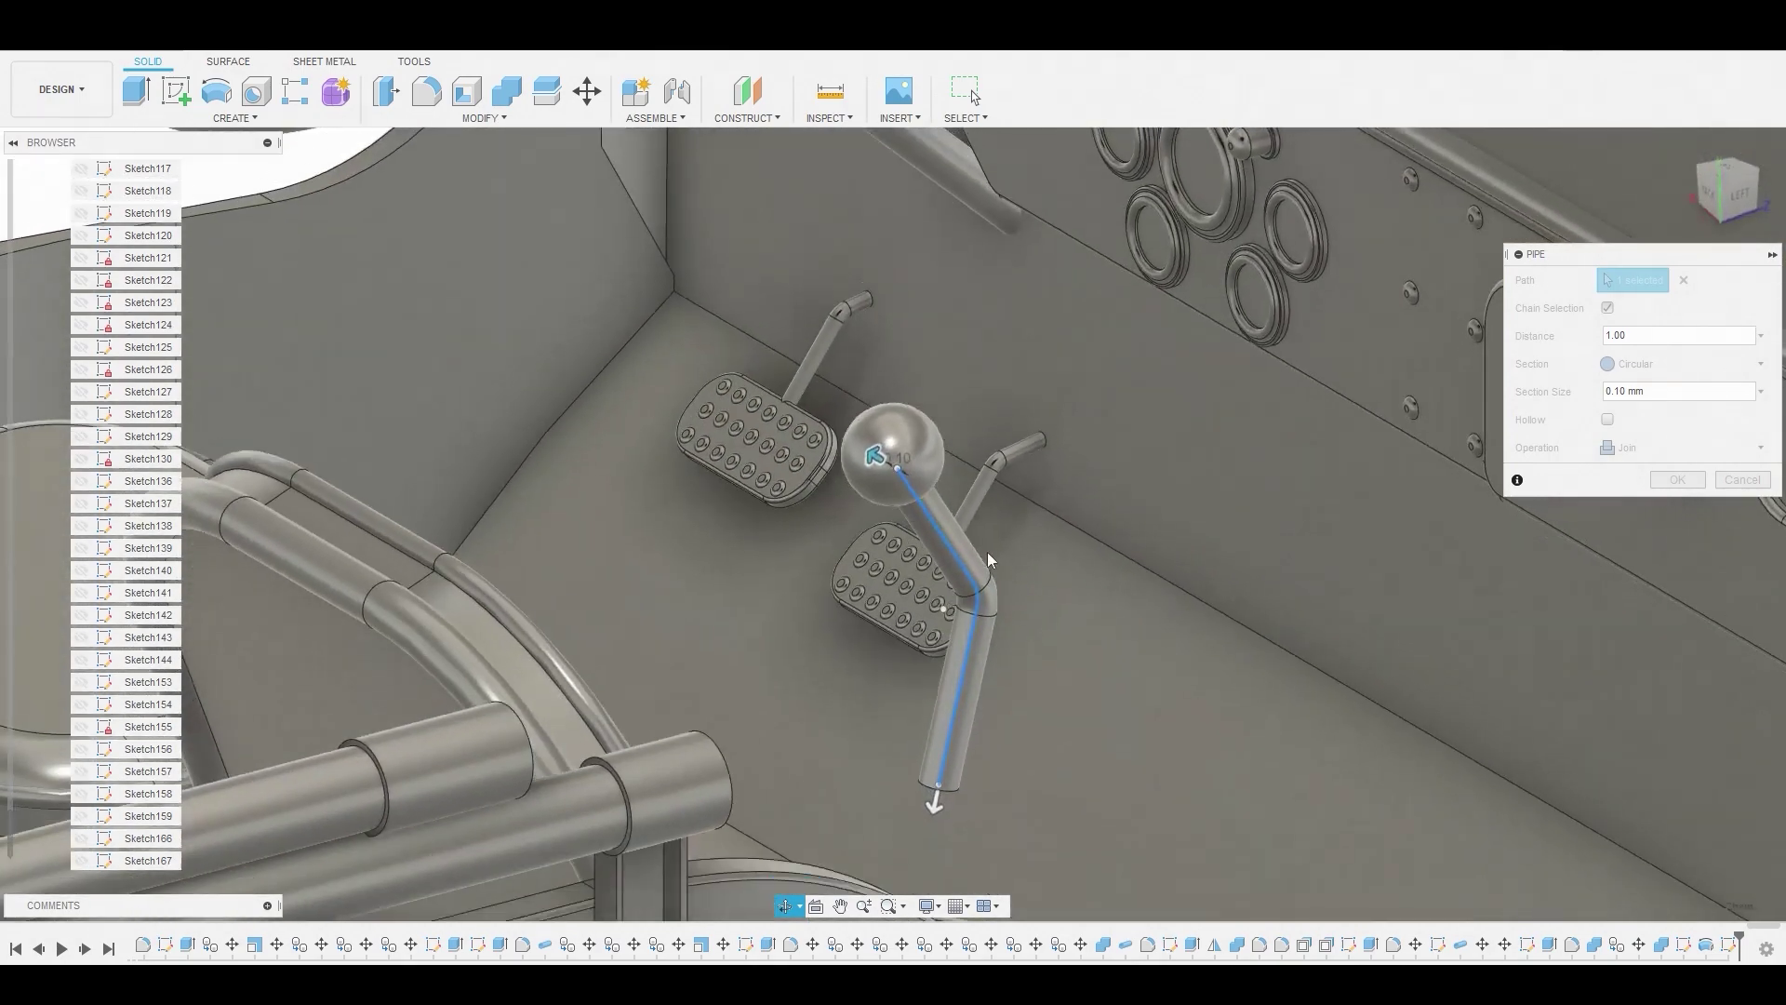
pyautogui.scroll(3, 891, 465)
pyautogui.moveTo(873, 448); pyautogui.dragTo(889, 456)
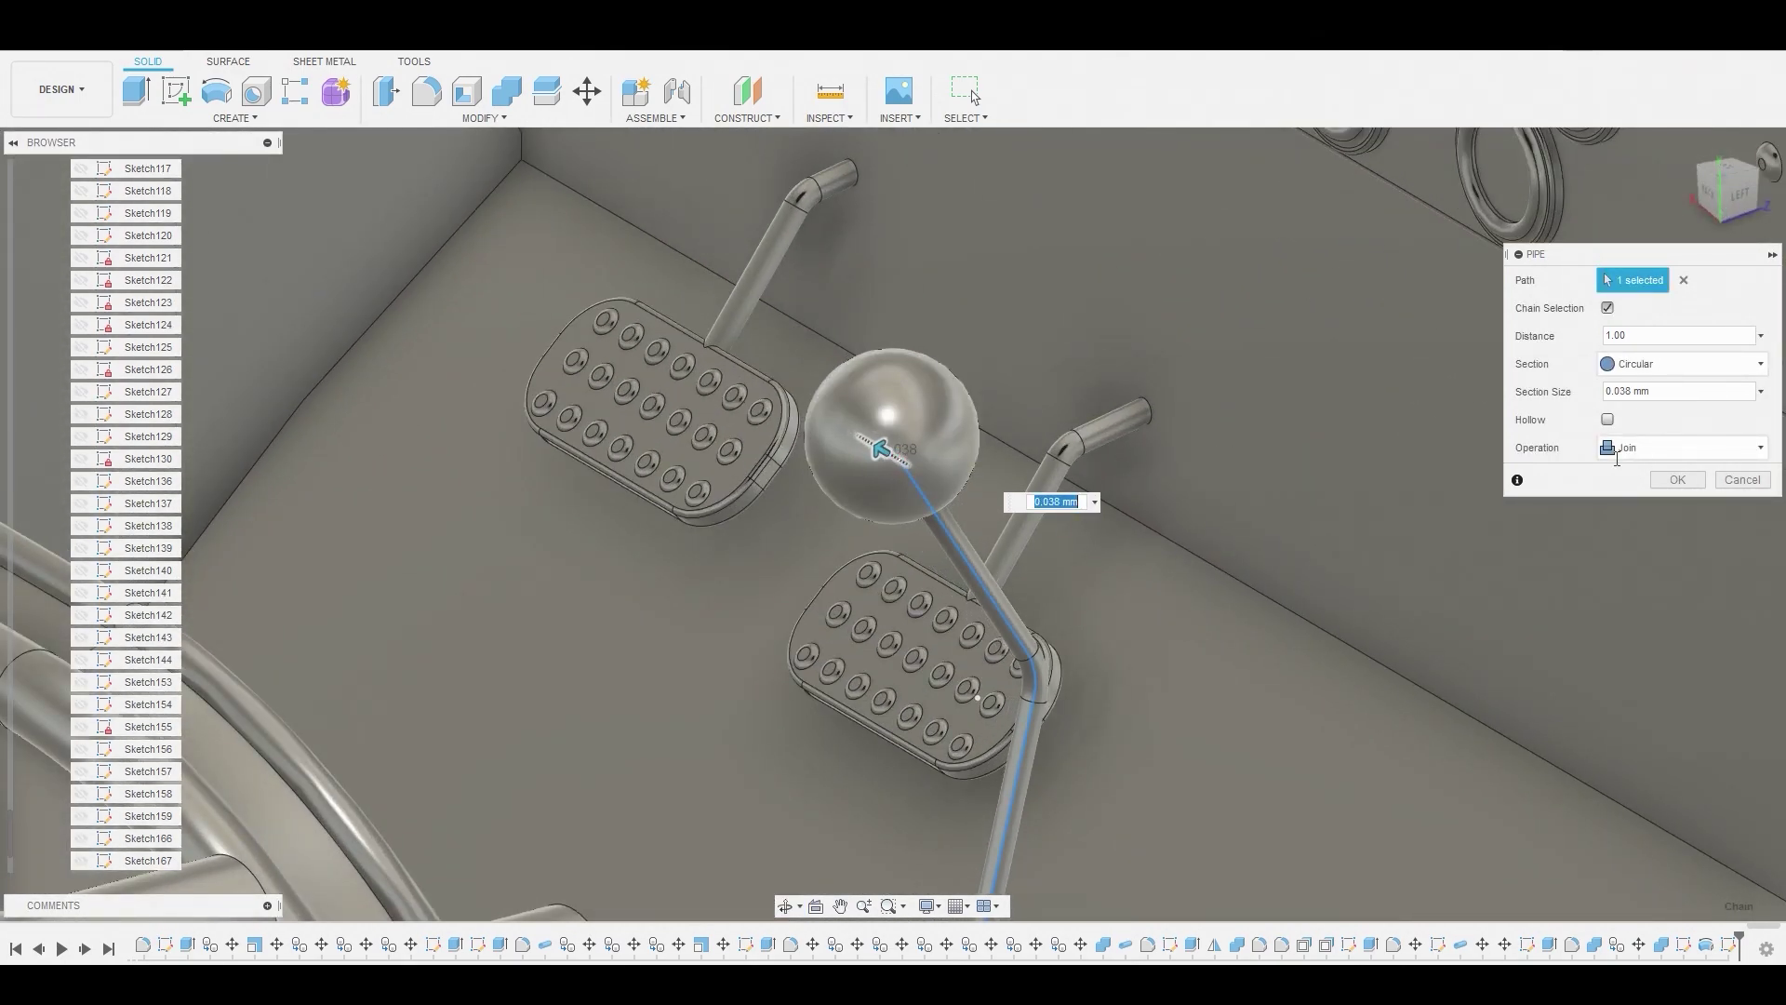
pyautogui.click(1678, 479)
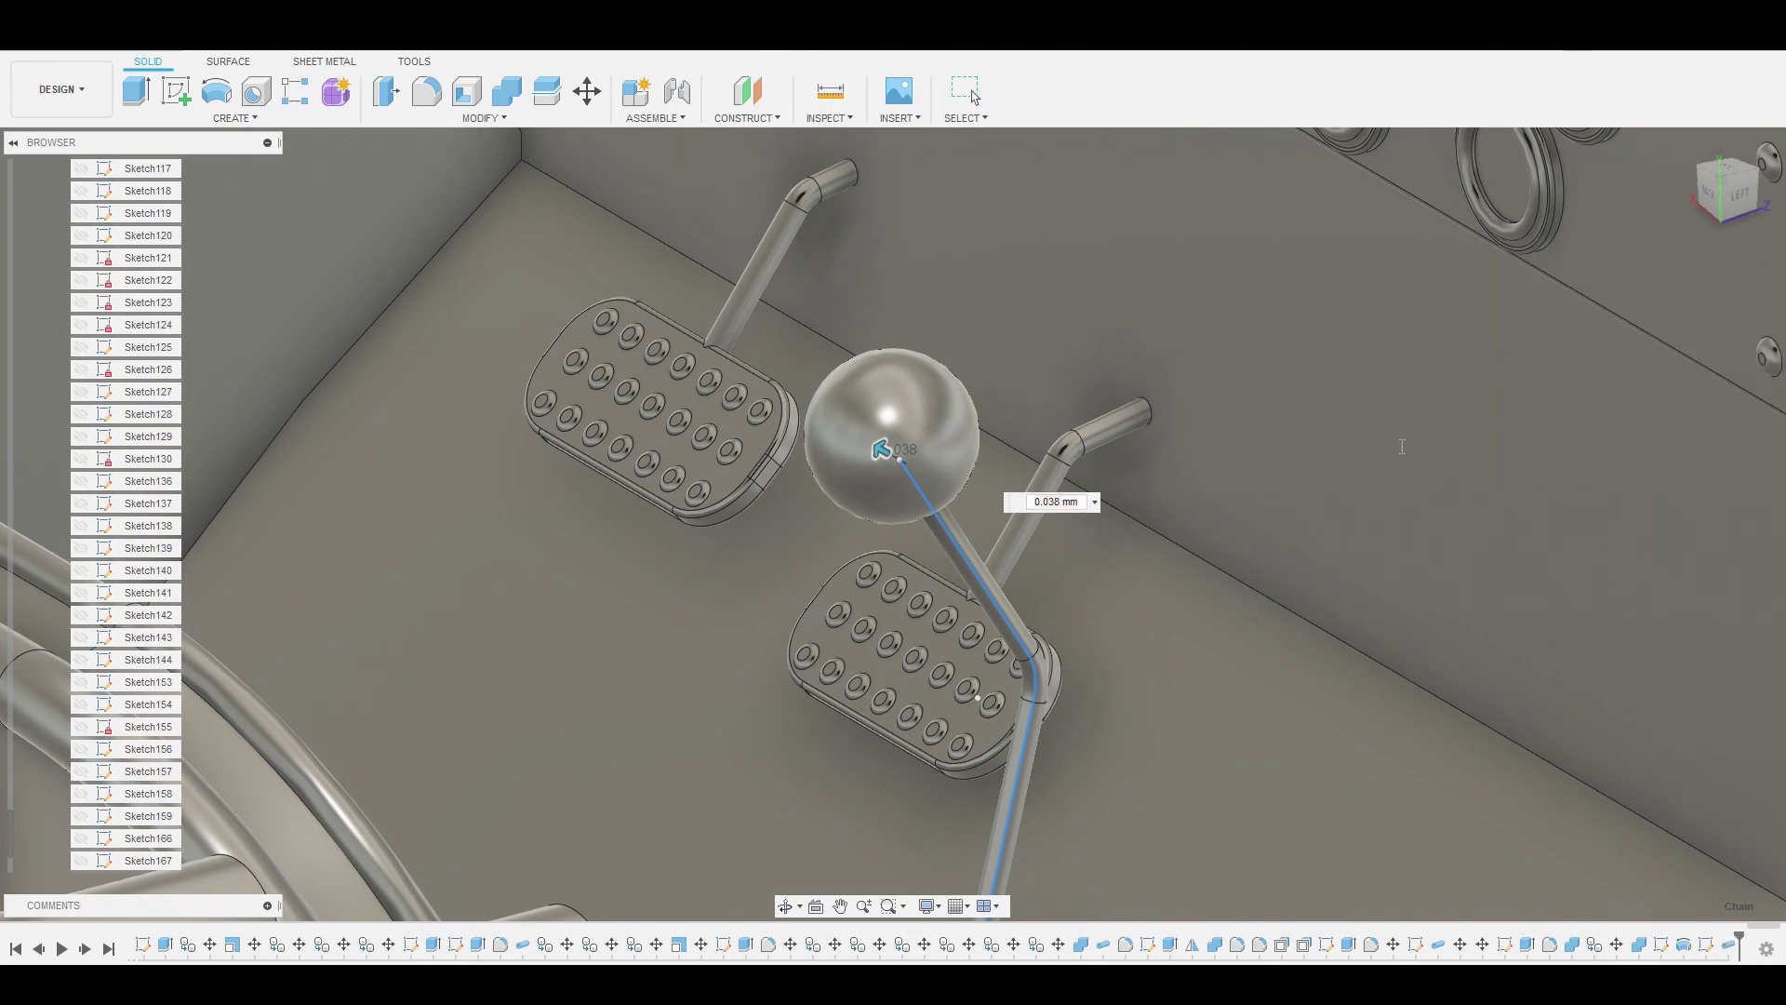
pyautogui.scroll(-8, 1053, 417)
# Press Pull the rod's lower end face 0.711 mm down to the floor
pyautogui.keyDown('shift'); pyautogui.moveTo(1049, 443); pyautogui.dragTo(1025, 474, button='middle'); pyautogui.keyUp('shift')
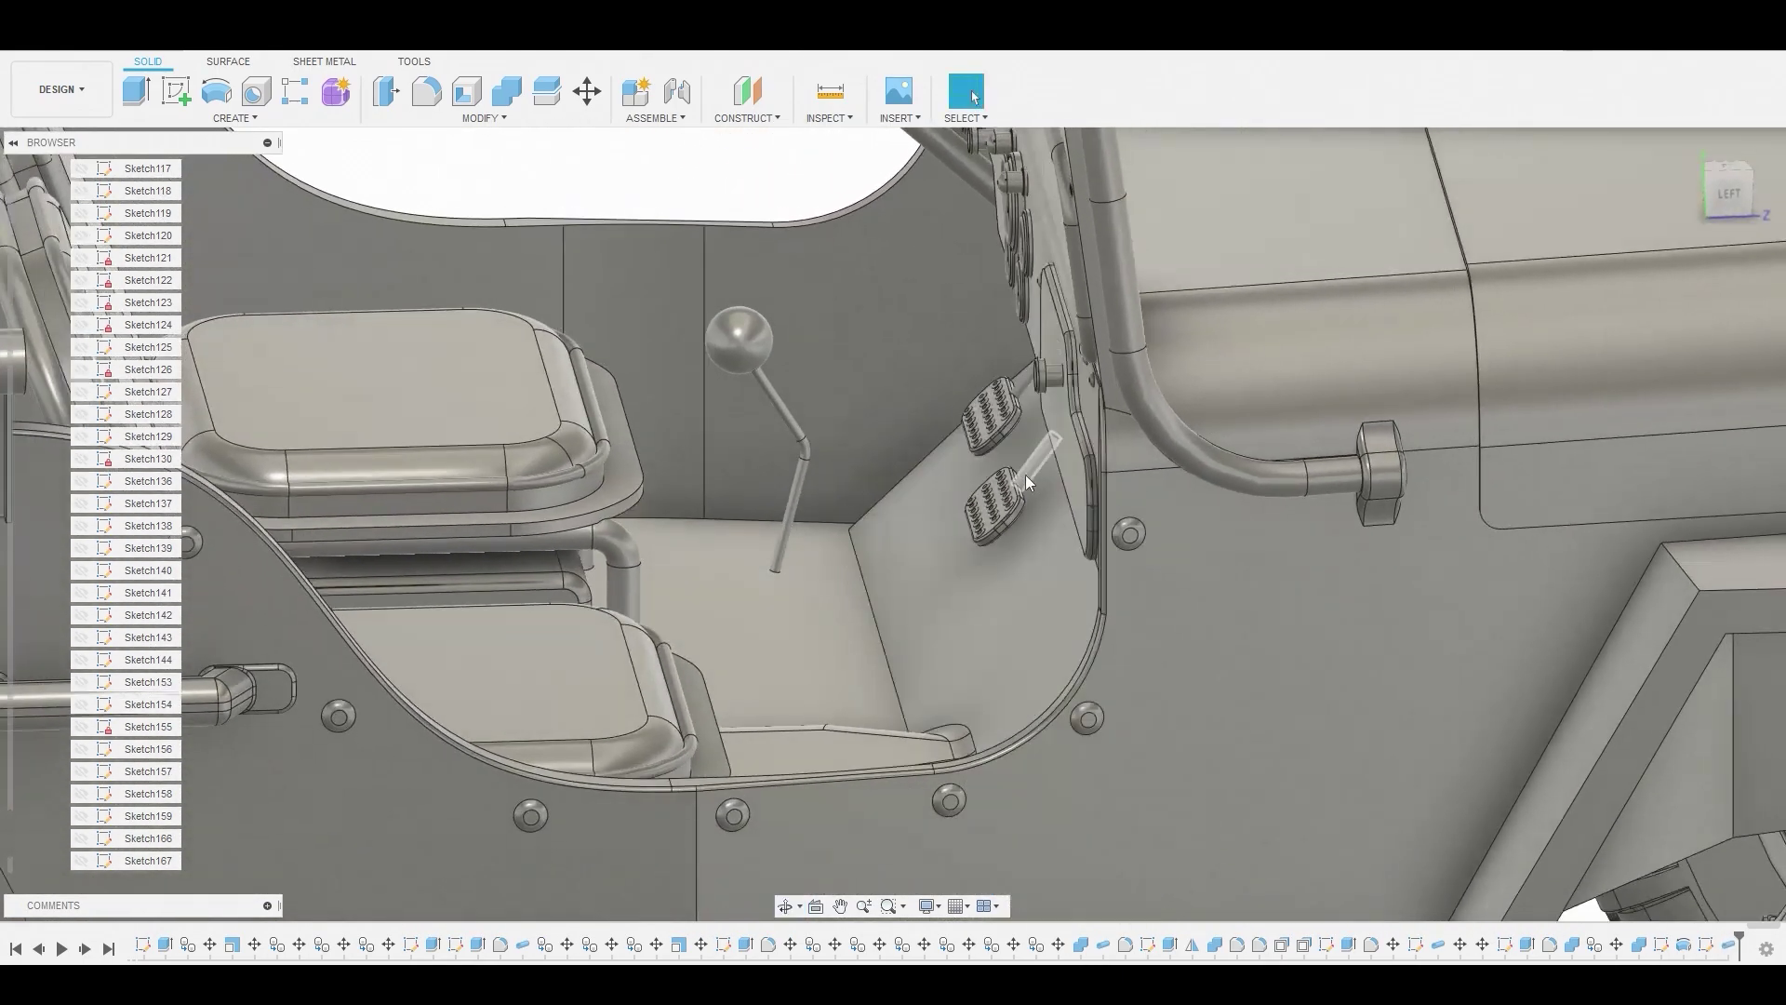
pyautogui.moveTo(776, 564); pyautogui.dragTo(1115, 510, button='middle')
pyautogui.click(1115, 510)
pyautogui.scroll(8, 1115, 510)
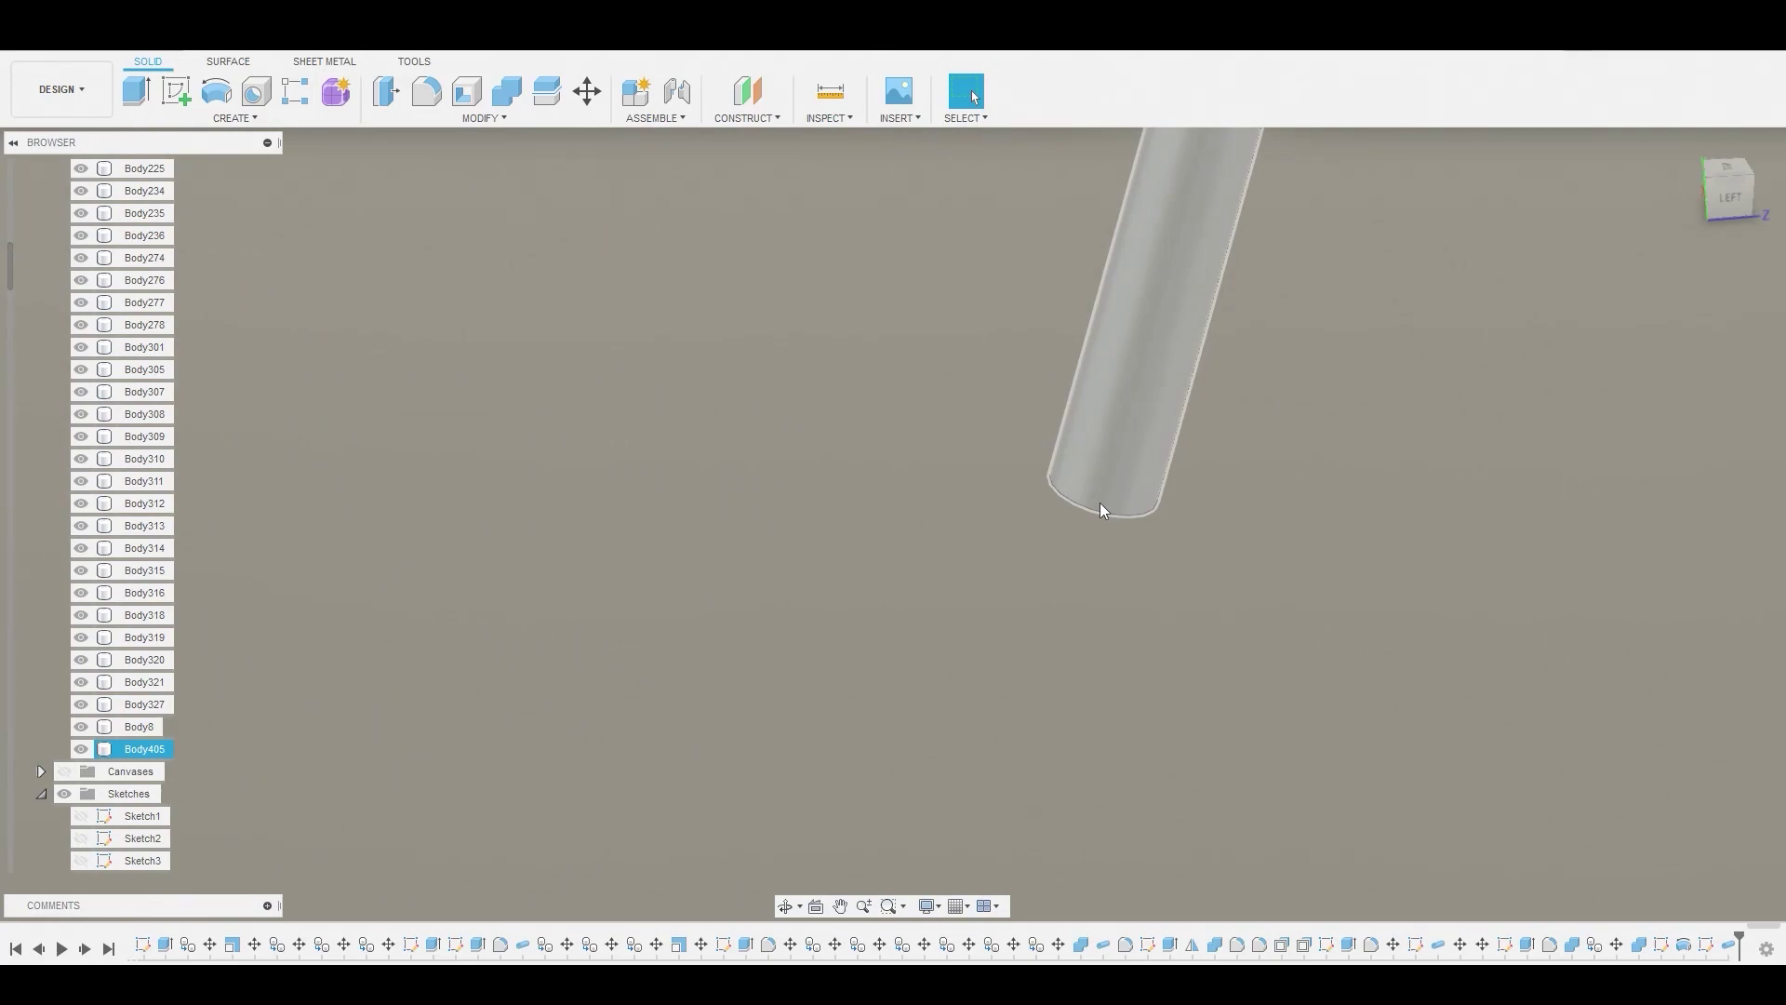
pyautogui.click(1100, 503)
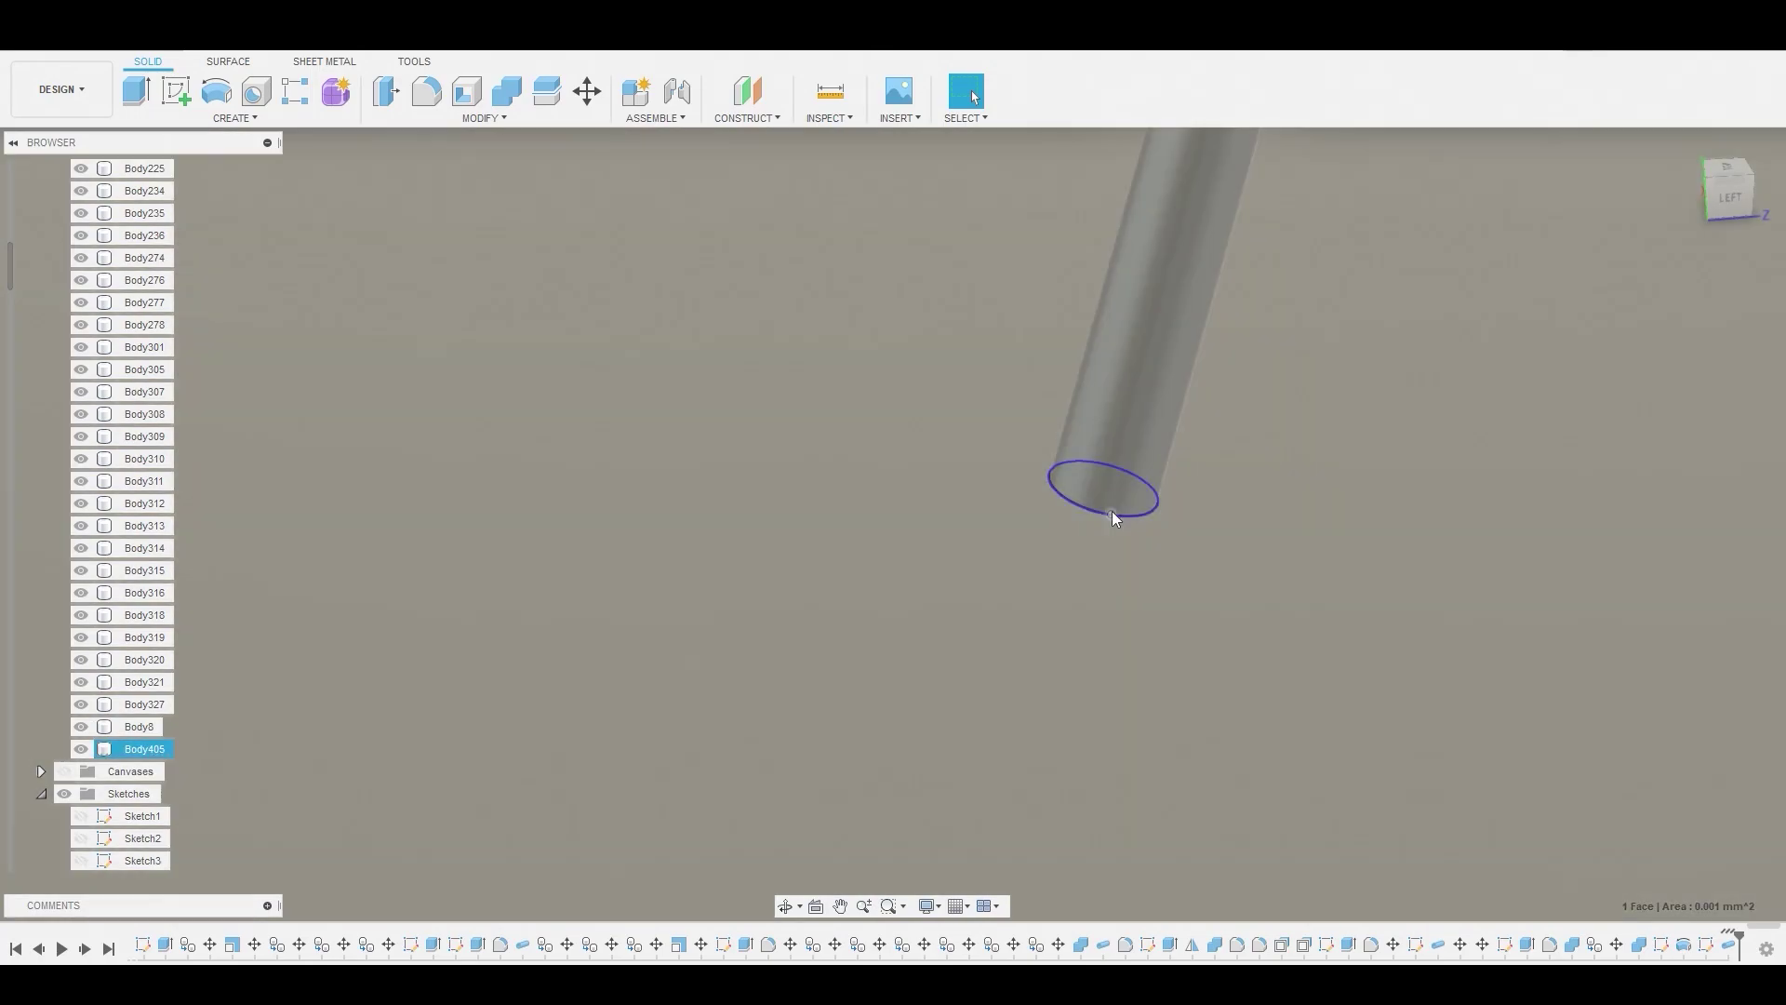
pyautogui.rightClick(1114, 517)
pyautogui.click(1174, 478)
pyautogui.scroll(-6, 1121, 507)
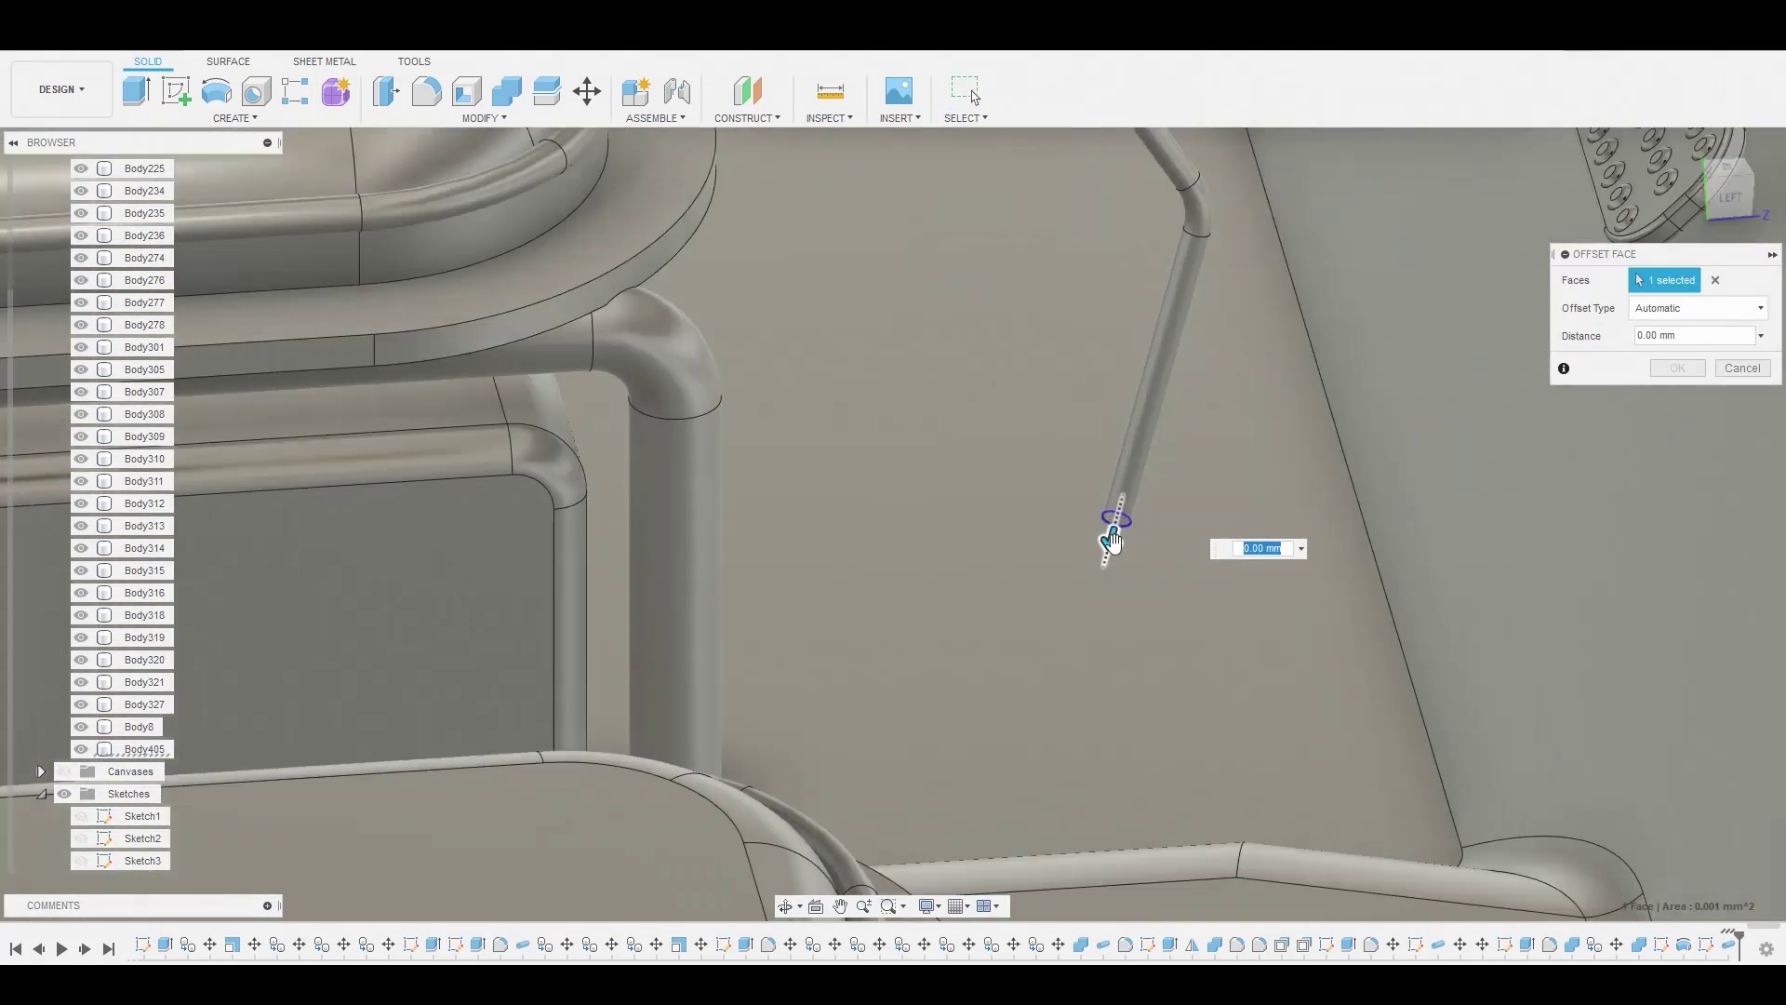
pyautogui.scroll(-4, 1114, 540)
pyautogui.moveTo(1113, 566); pyautogui.dragTo(1059, 717)
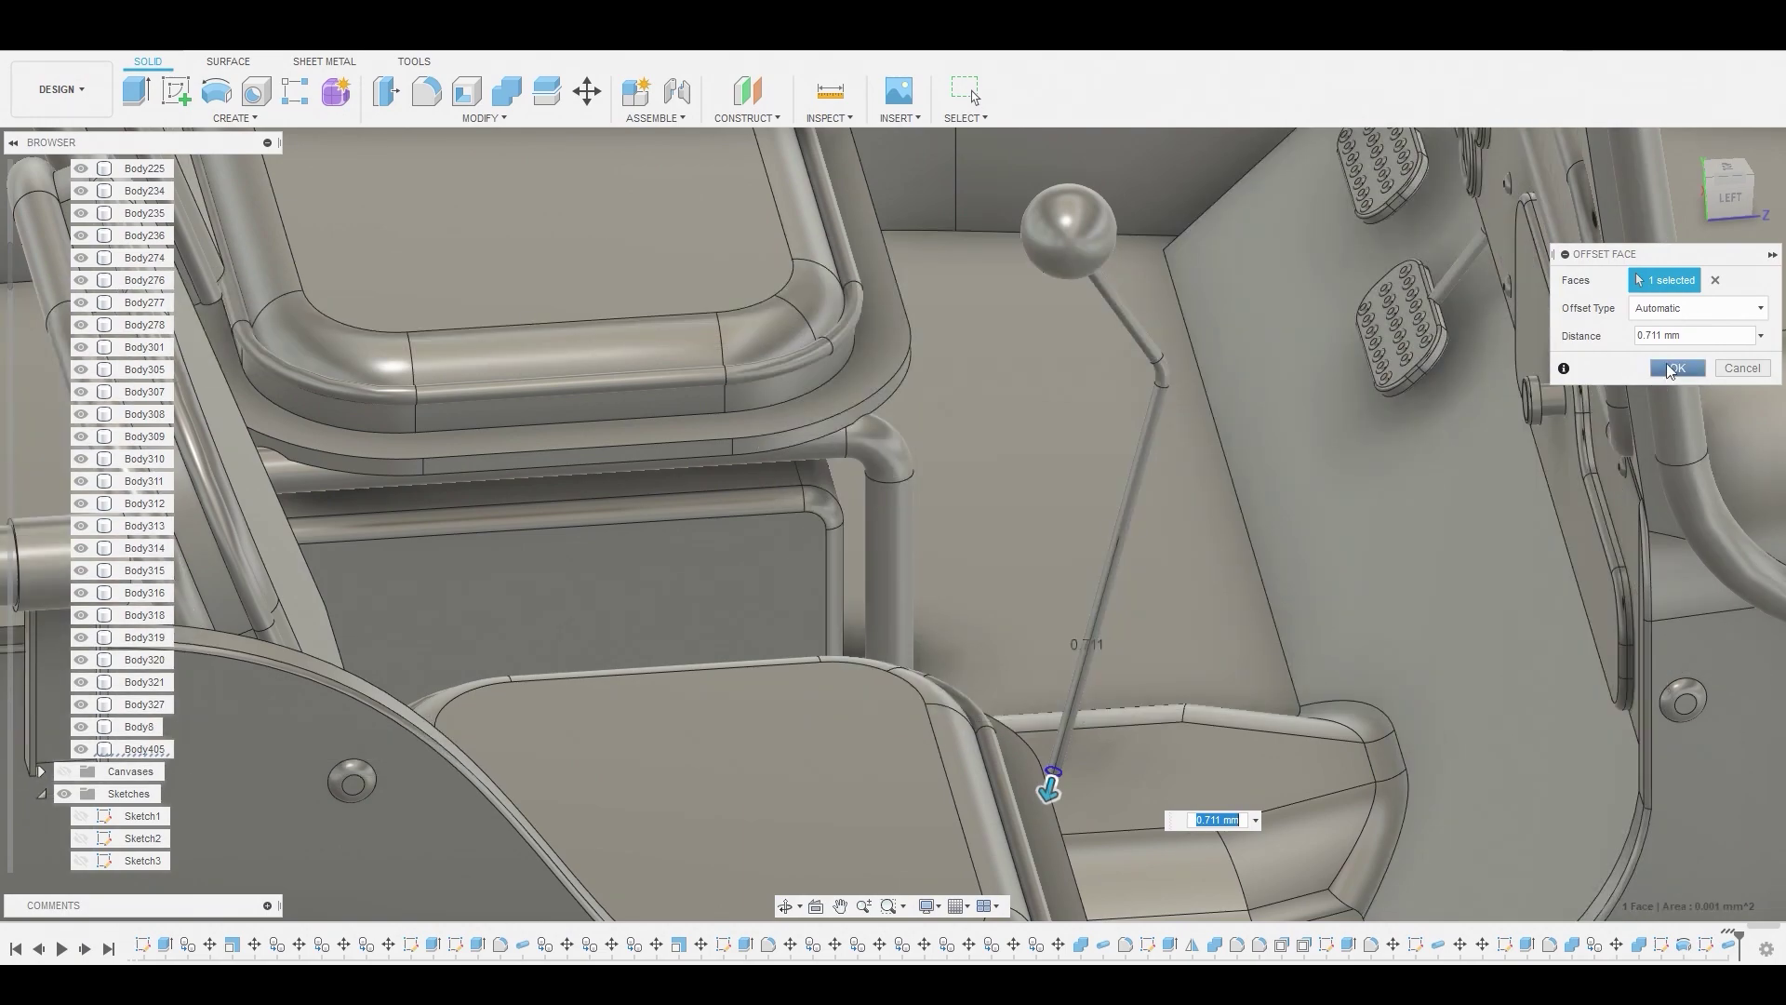
pyautogui.click(1662, 369)
pyautogui.scroll(-5, 976, 819)
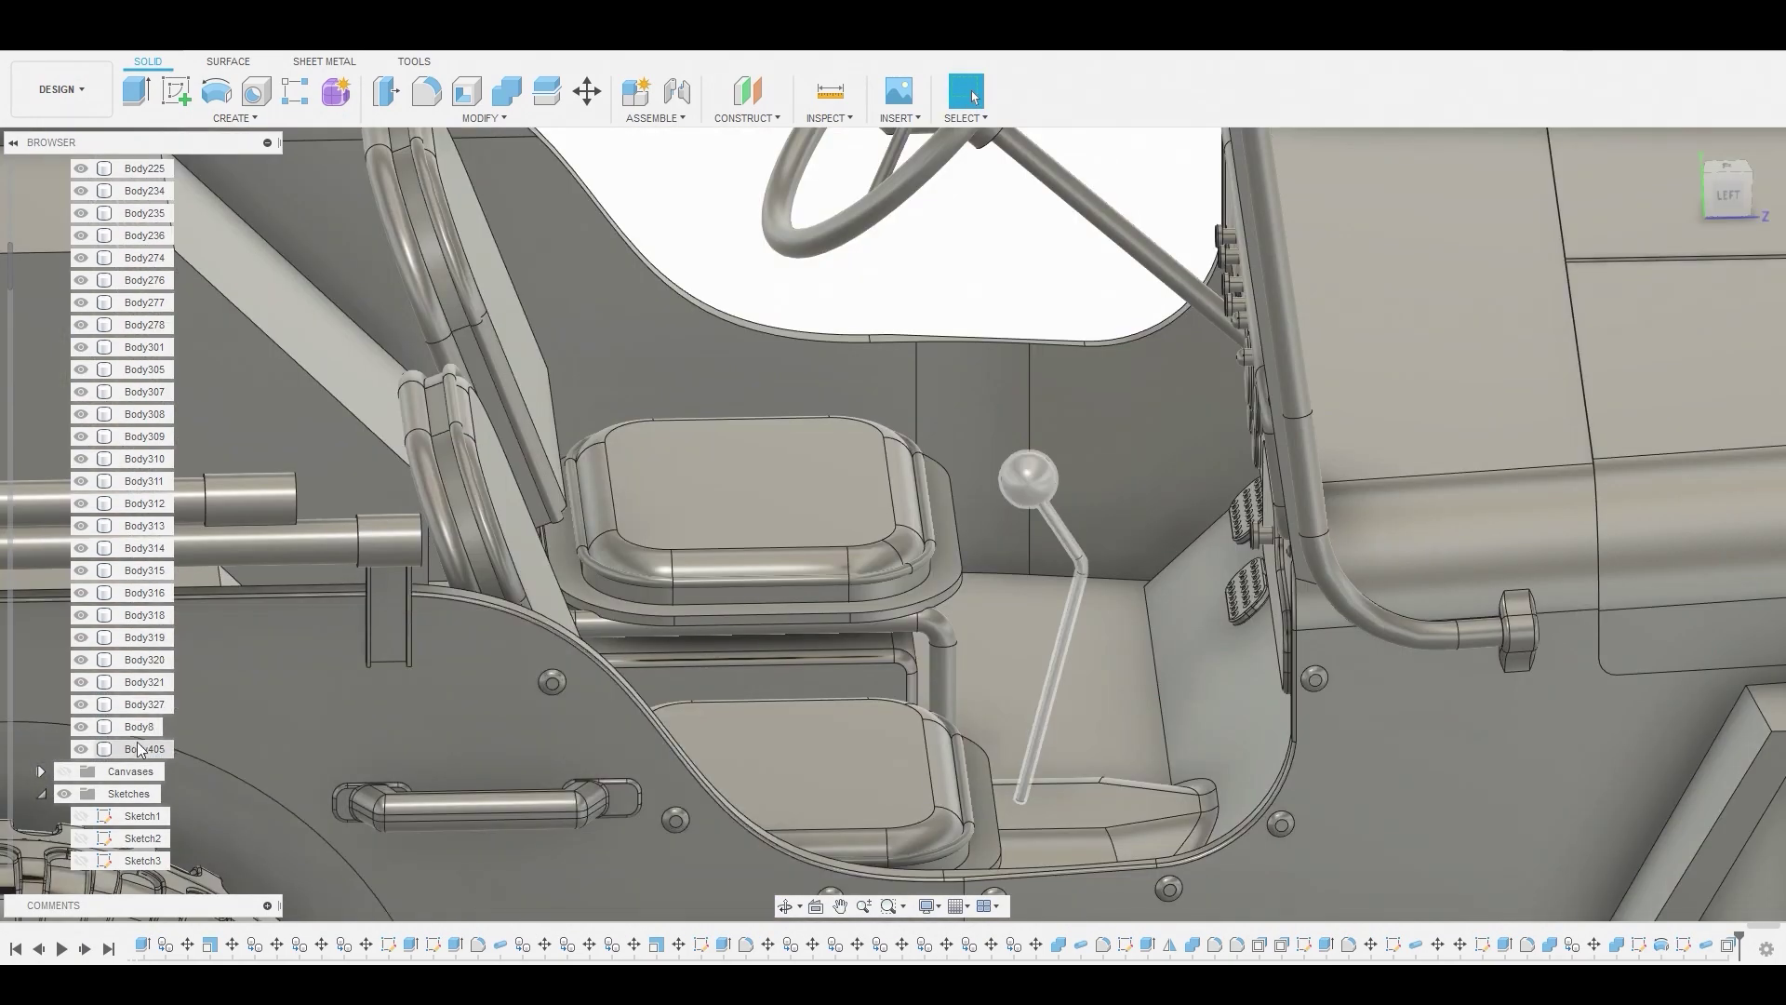
# Move lever Body405 by −0.477 mm in Y and 0.402 mm in Z, tilting it toward the seat
pyautogui.rightClick(141, 748)
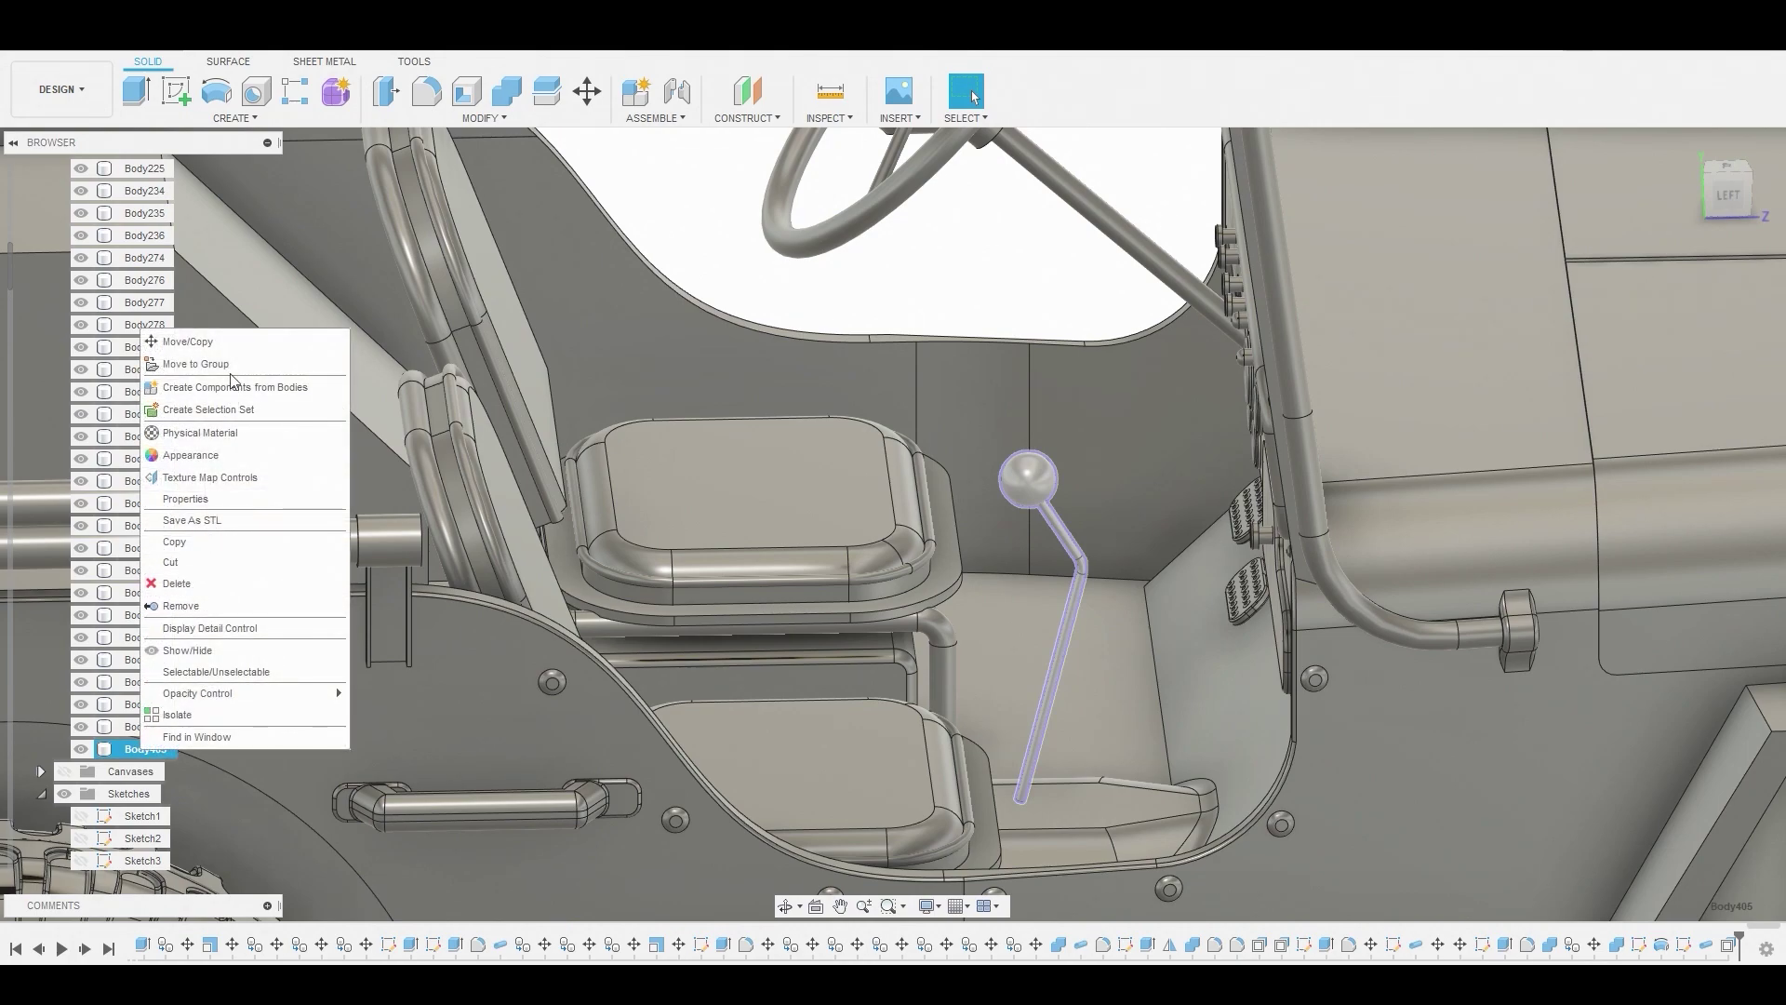
pyautogui.click(187, 342)
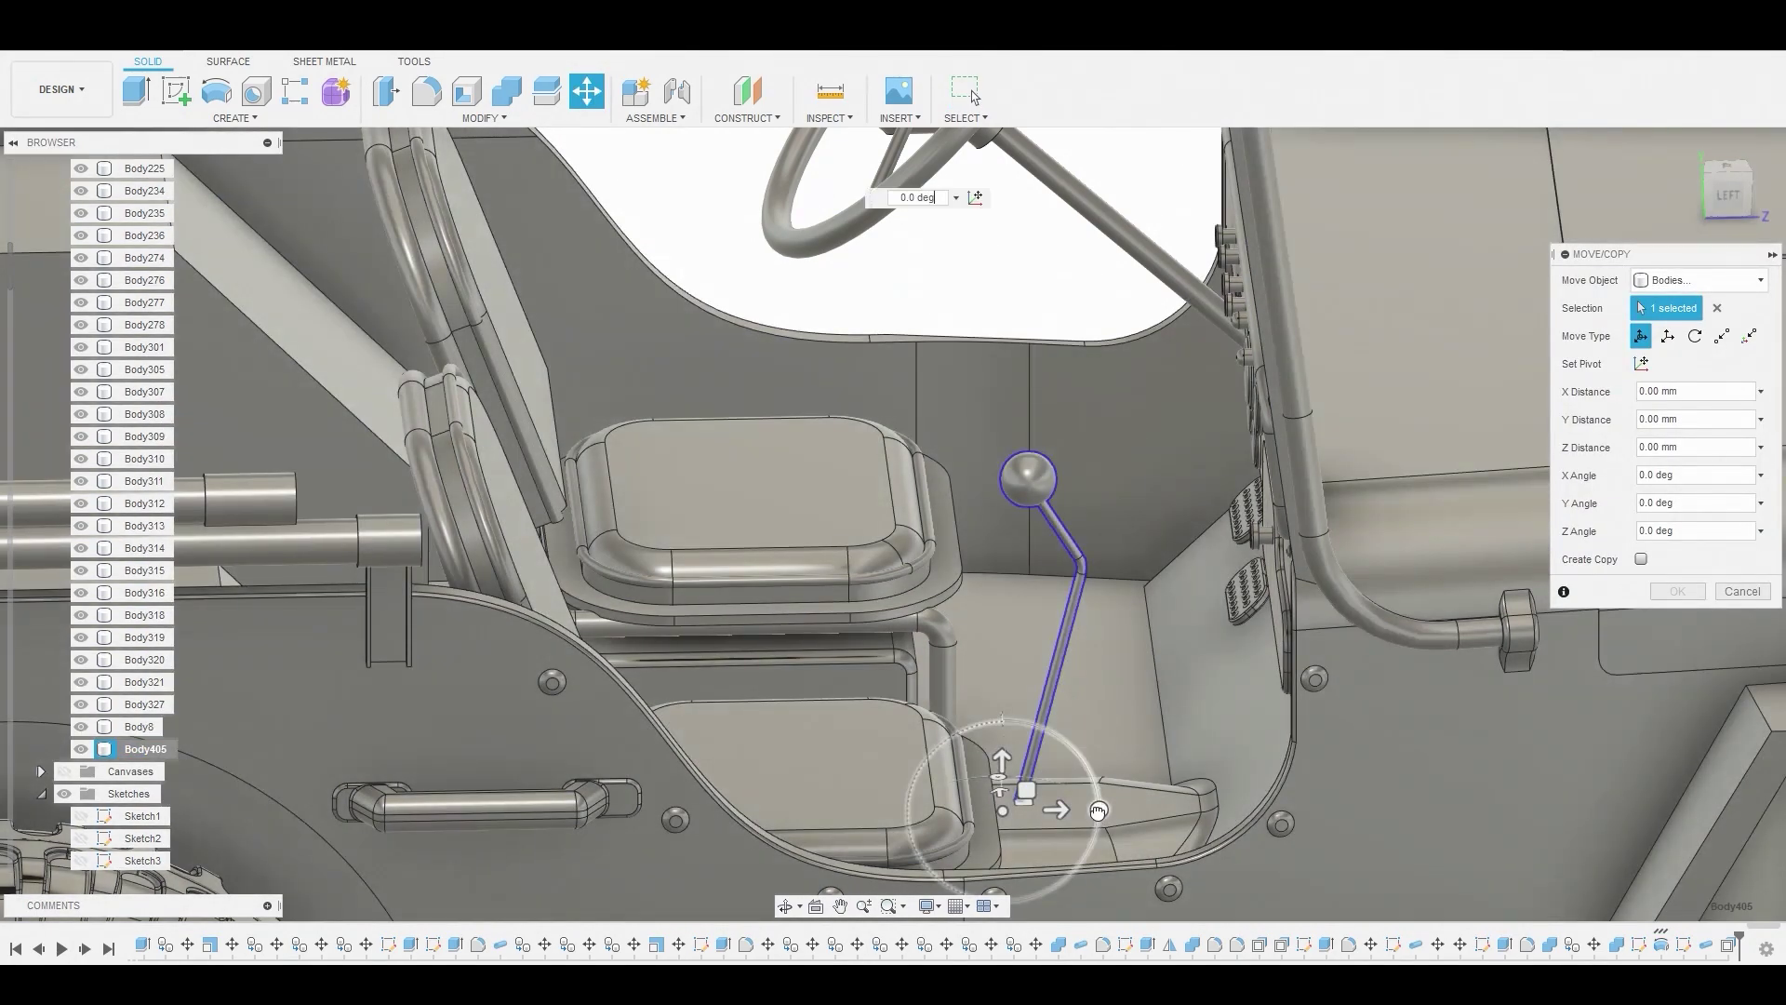
pyautogui.moveTo(1102, 814); pyautogui.dragTo(1138, 804)
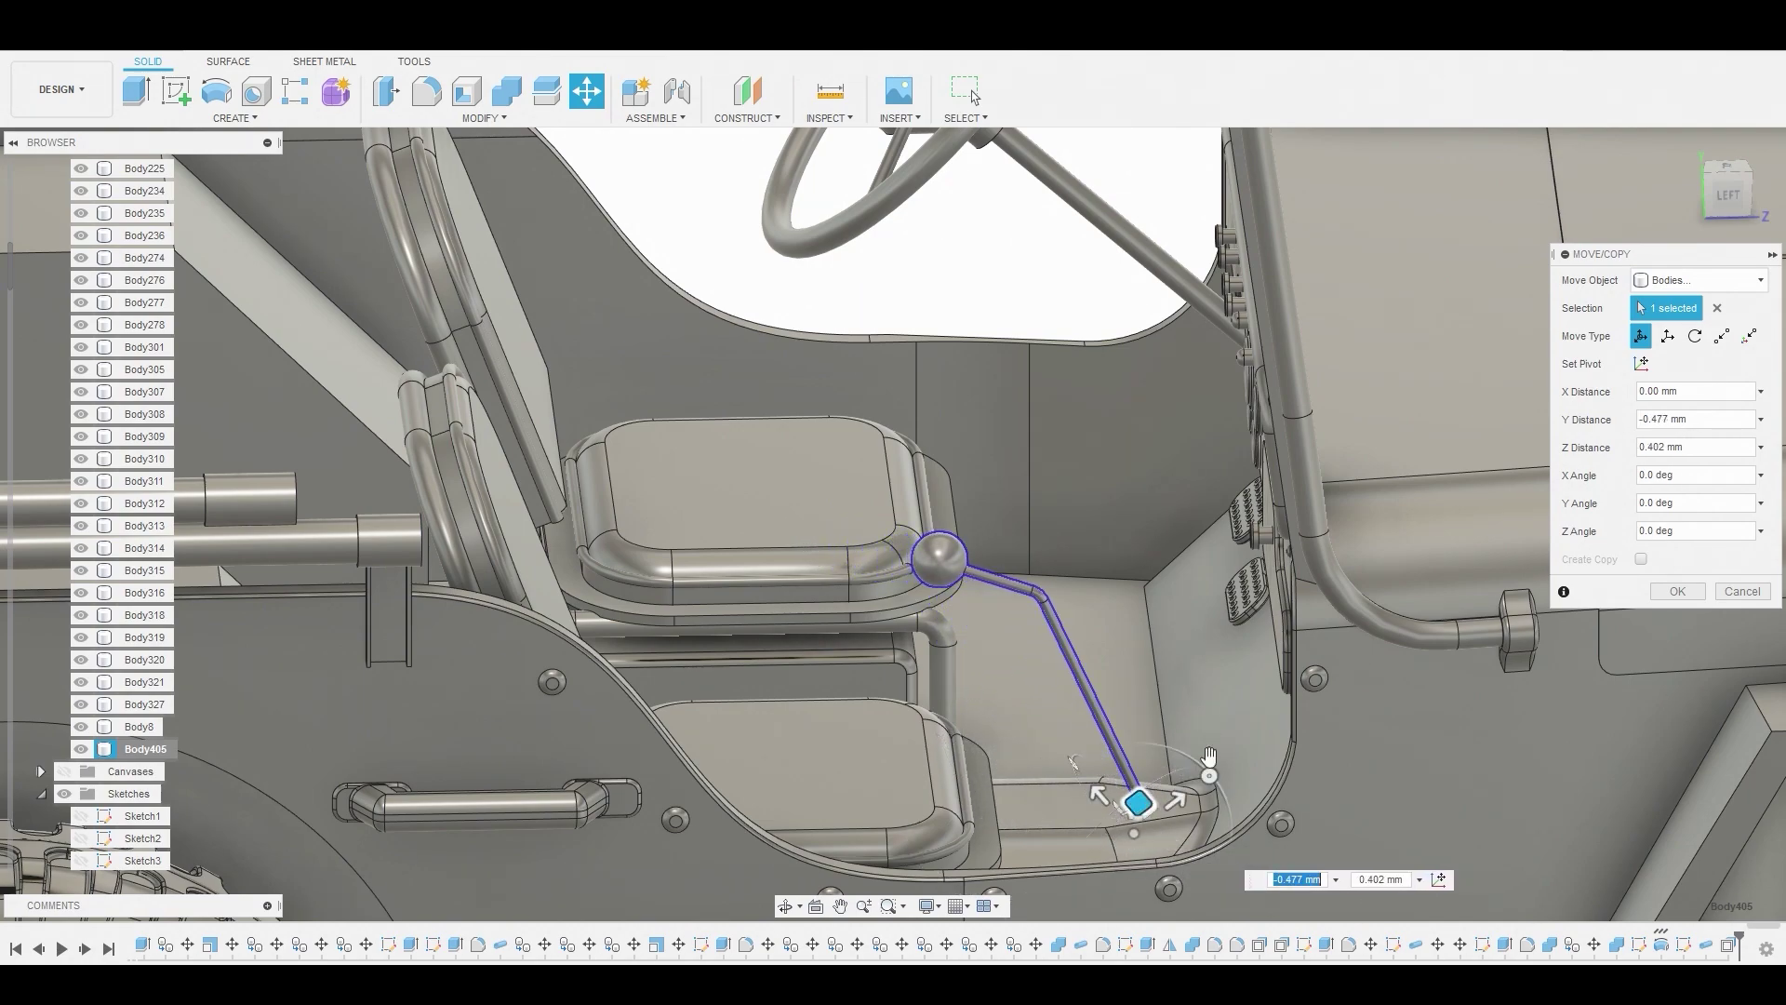
pyautogui.click(1675, 589)
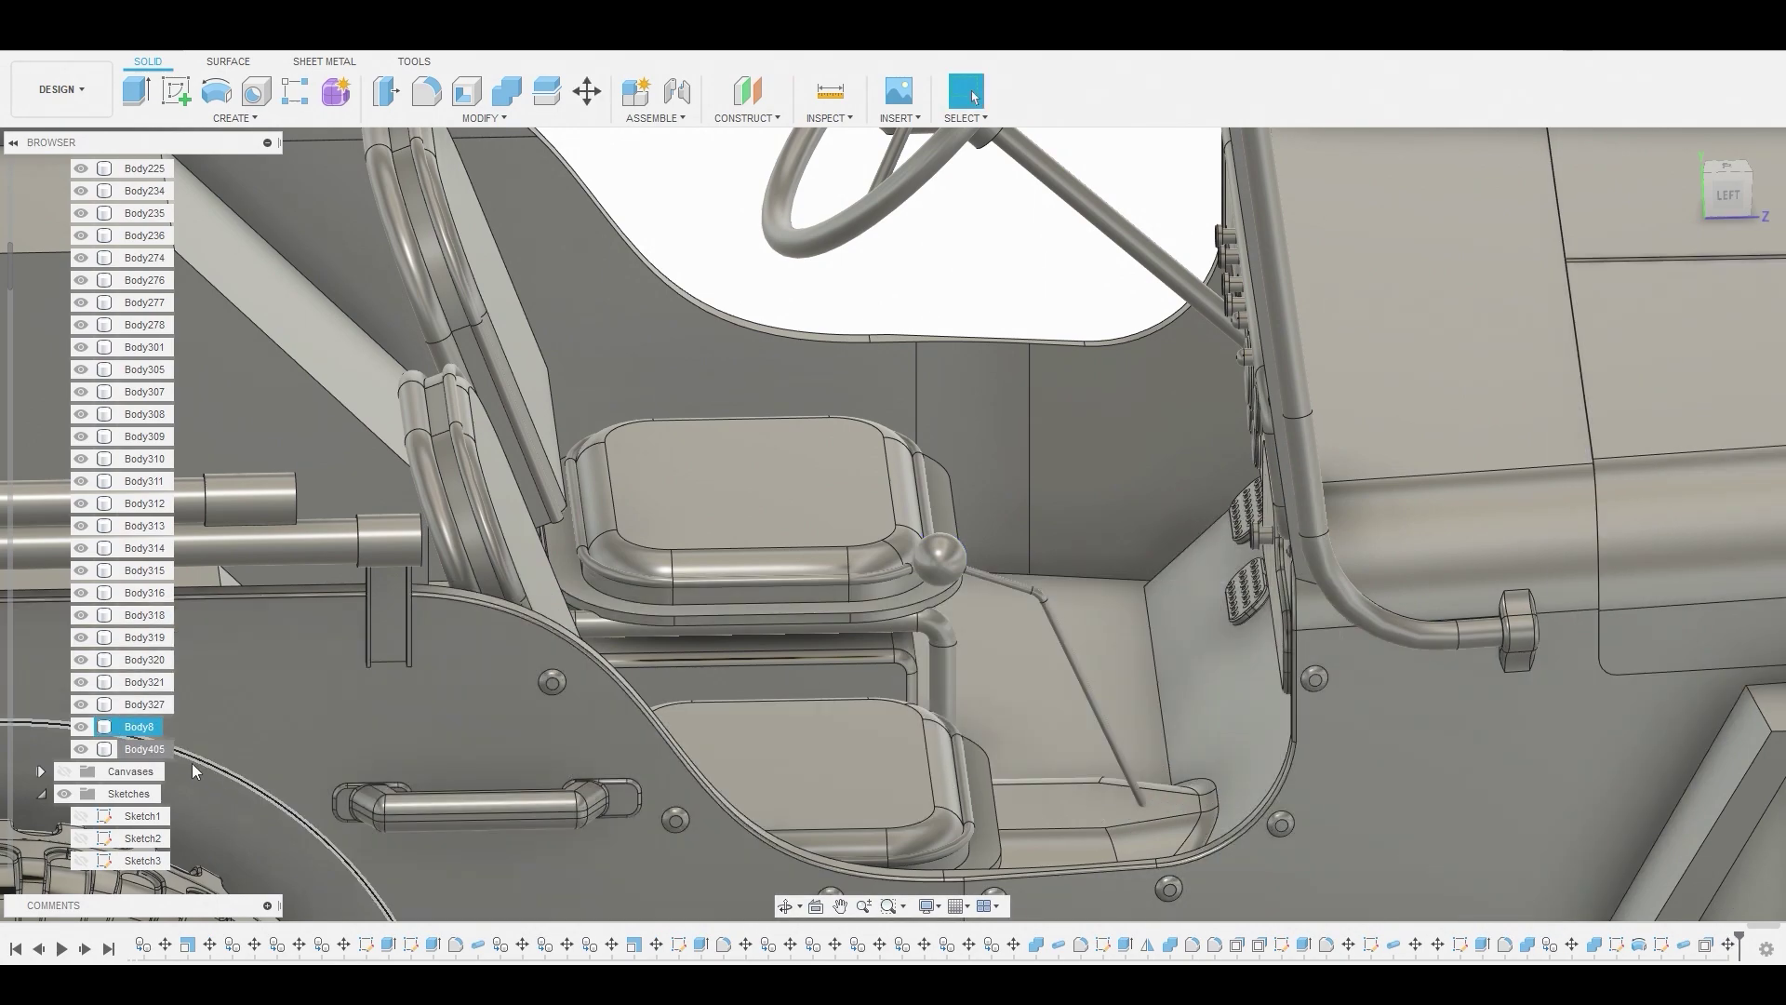
pyautogui.click(144, 750)
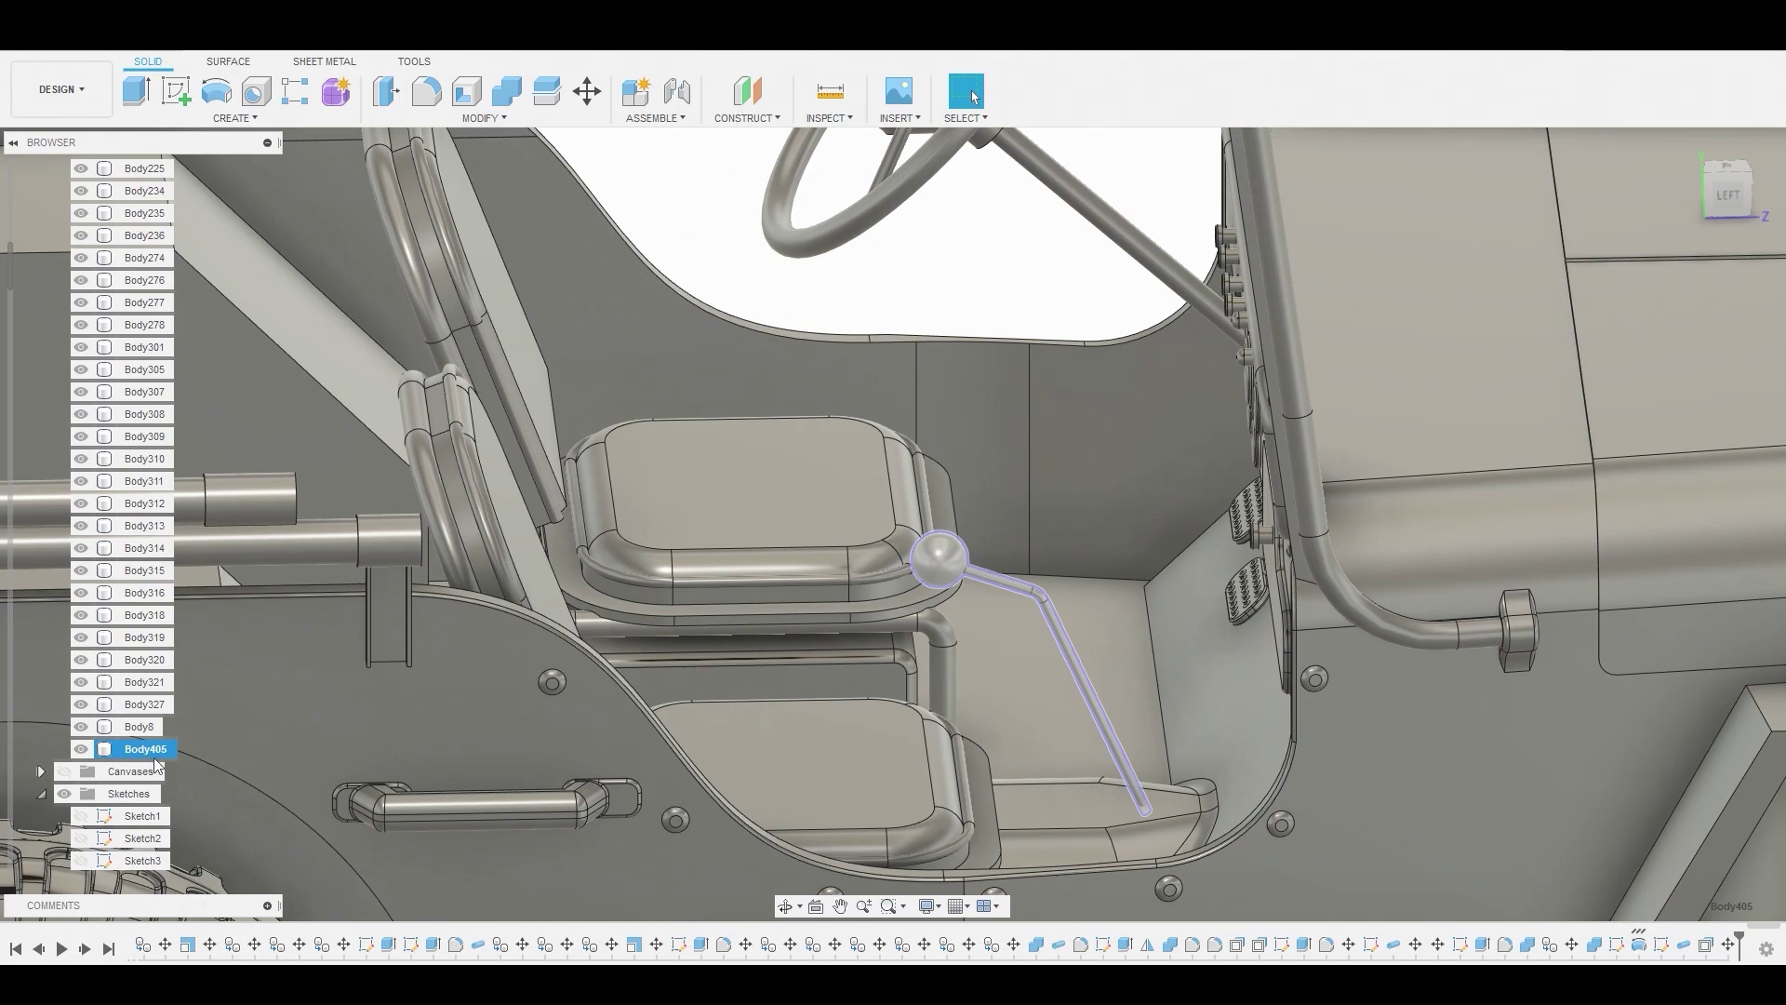
# Paste a copy of Body405, shift it −0.269 mm along X and rotate it 22° about X
pyautogui.hotkey('ctrl', 'v')
pyautogui.keyDown('shift'); pyautogui.moveTo(984, 722); pyautogui.dragTo(920, 575, button='middle'); pyautogui.keyUp('shift')
pyautogui.moveTo(827, 750); pyautogui.dragTo(858, 781)
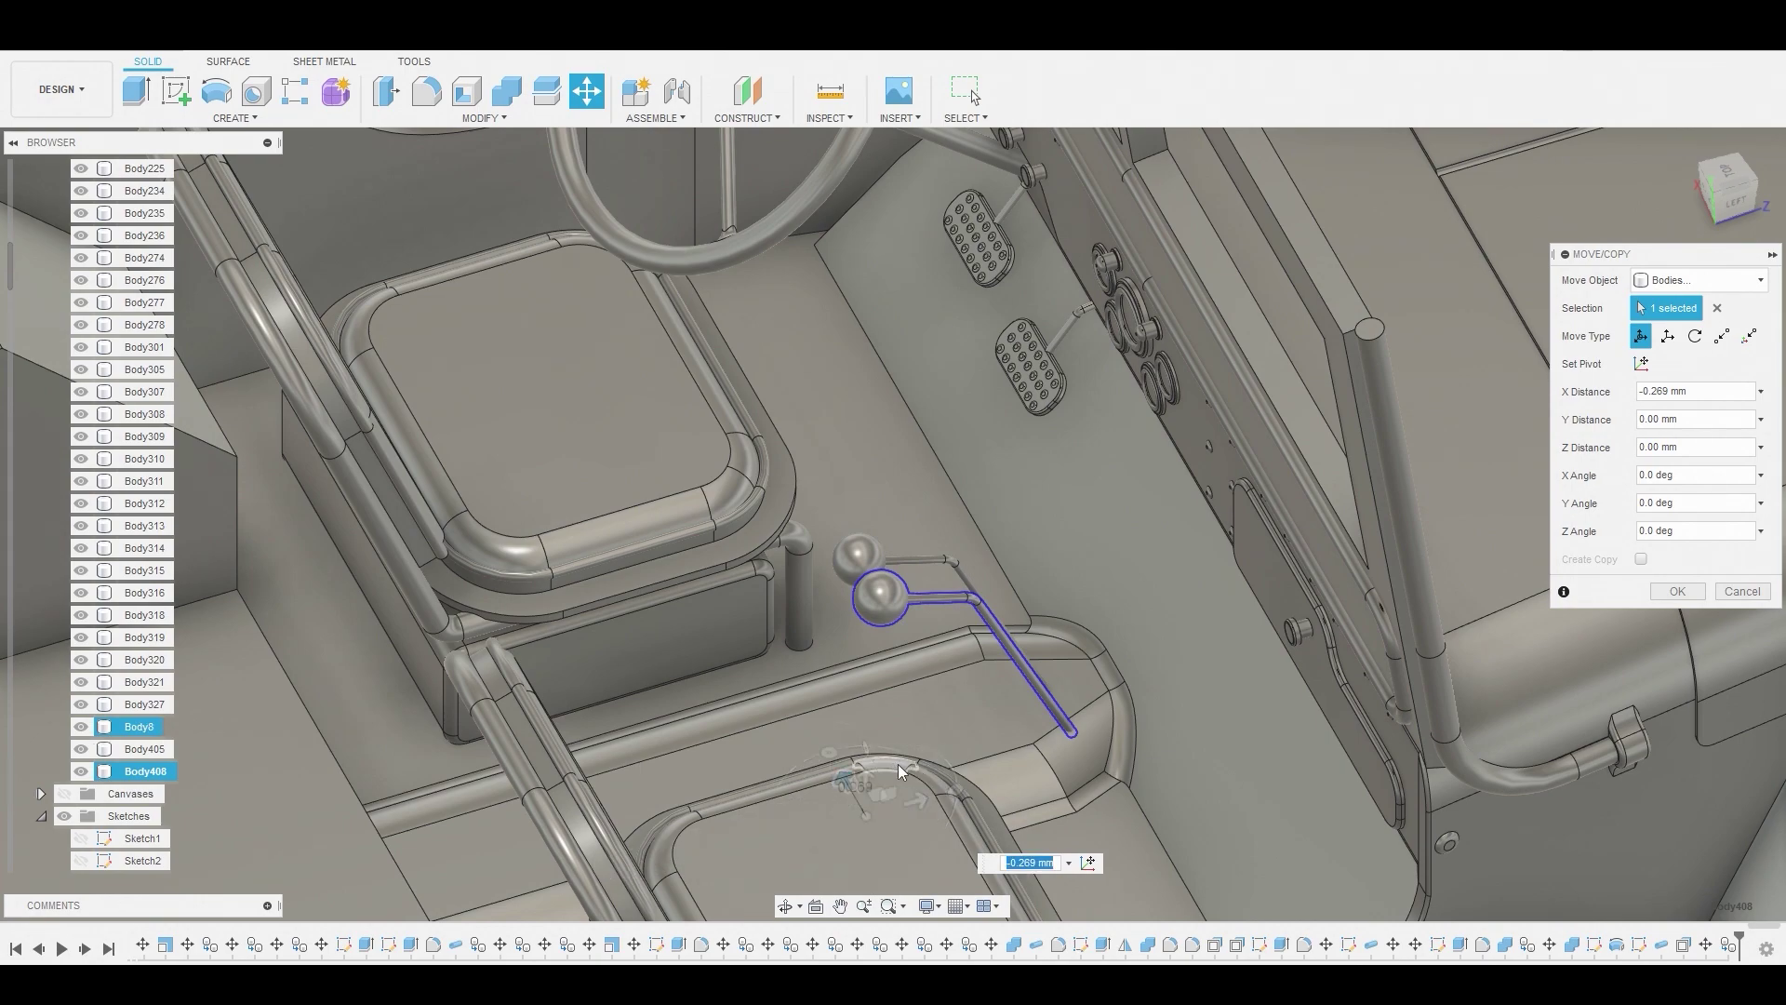
pyautogui.keyDown('shift'); pyautogui.moveTo(897, 763); pyautogui.dragTo(878, 744, button='middle'); pyautogui.keyUp('shift')
pyautogui.moveTo(937, 802); pyautogui.dragTo(933, 819)
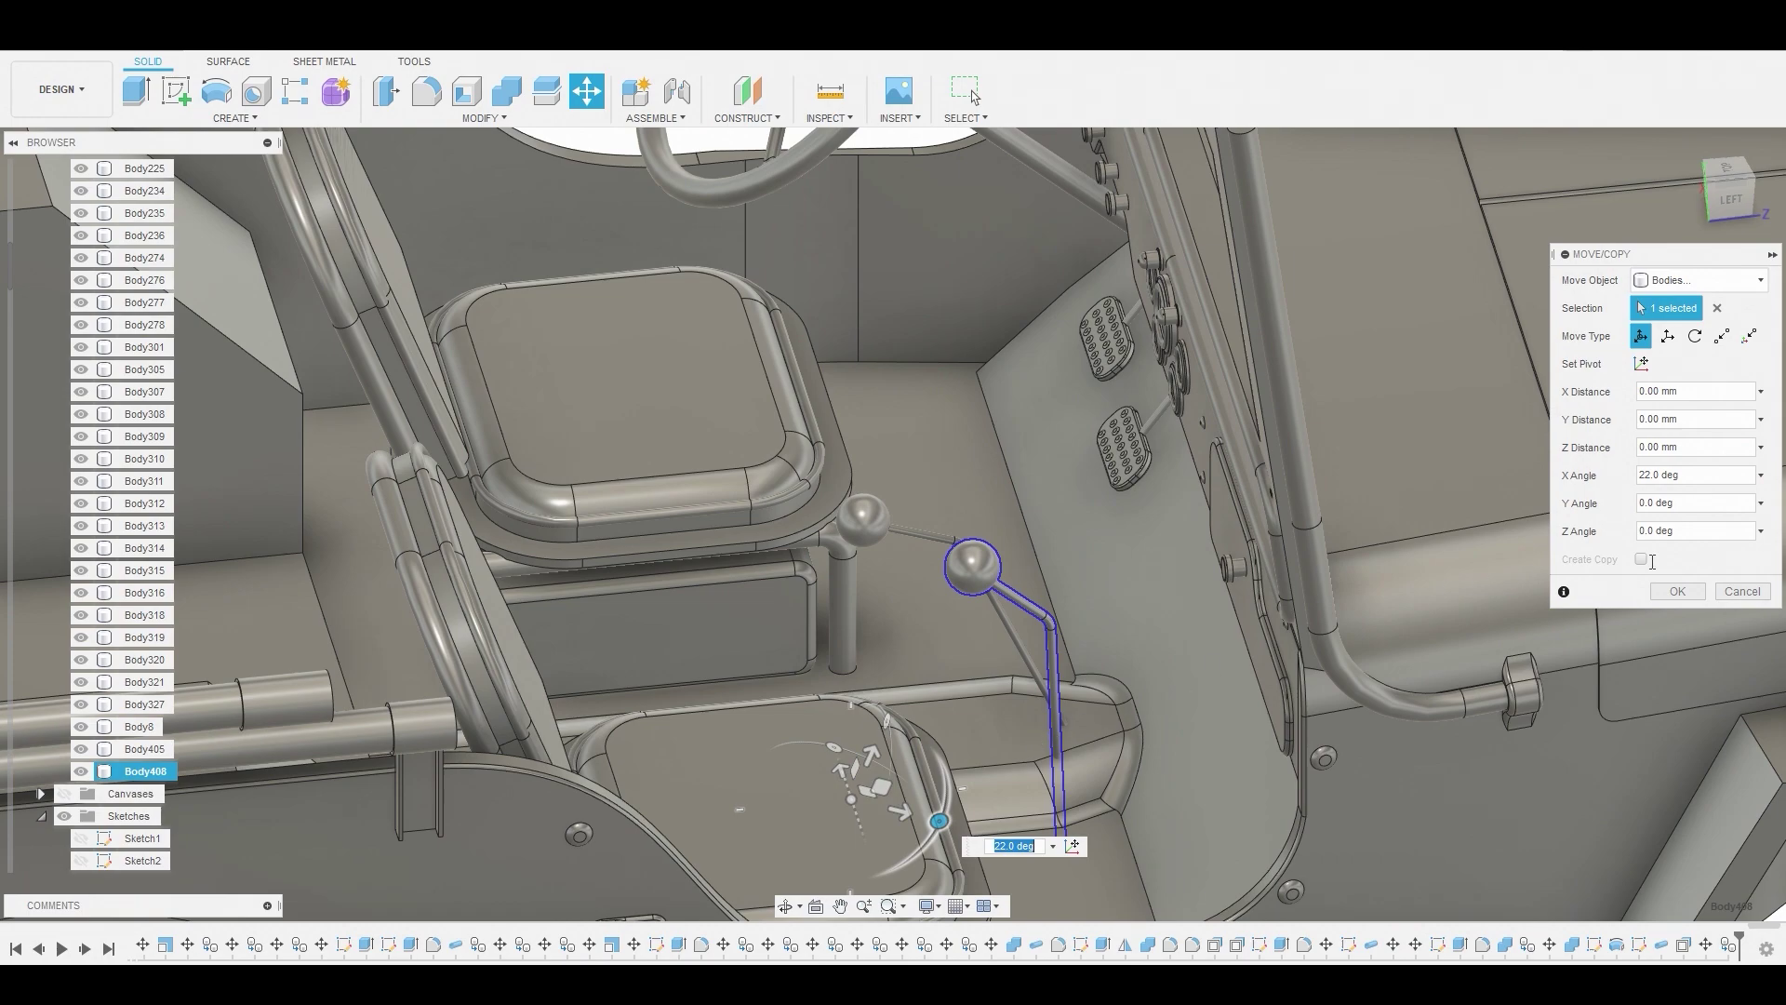
pyautogui.press('Return')
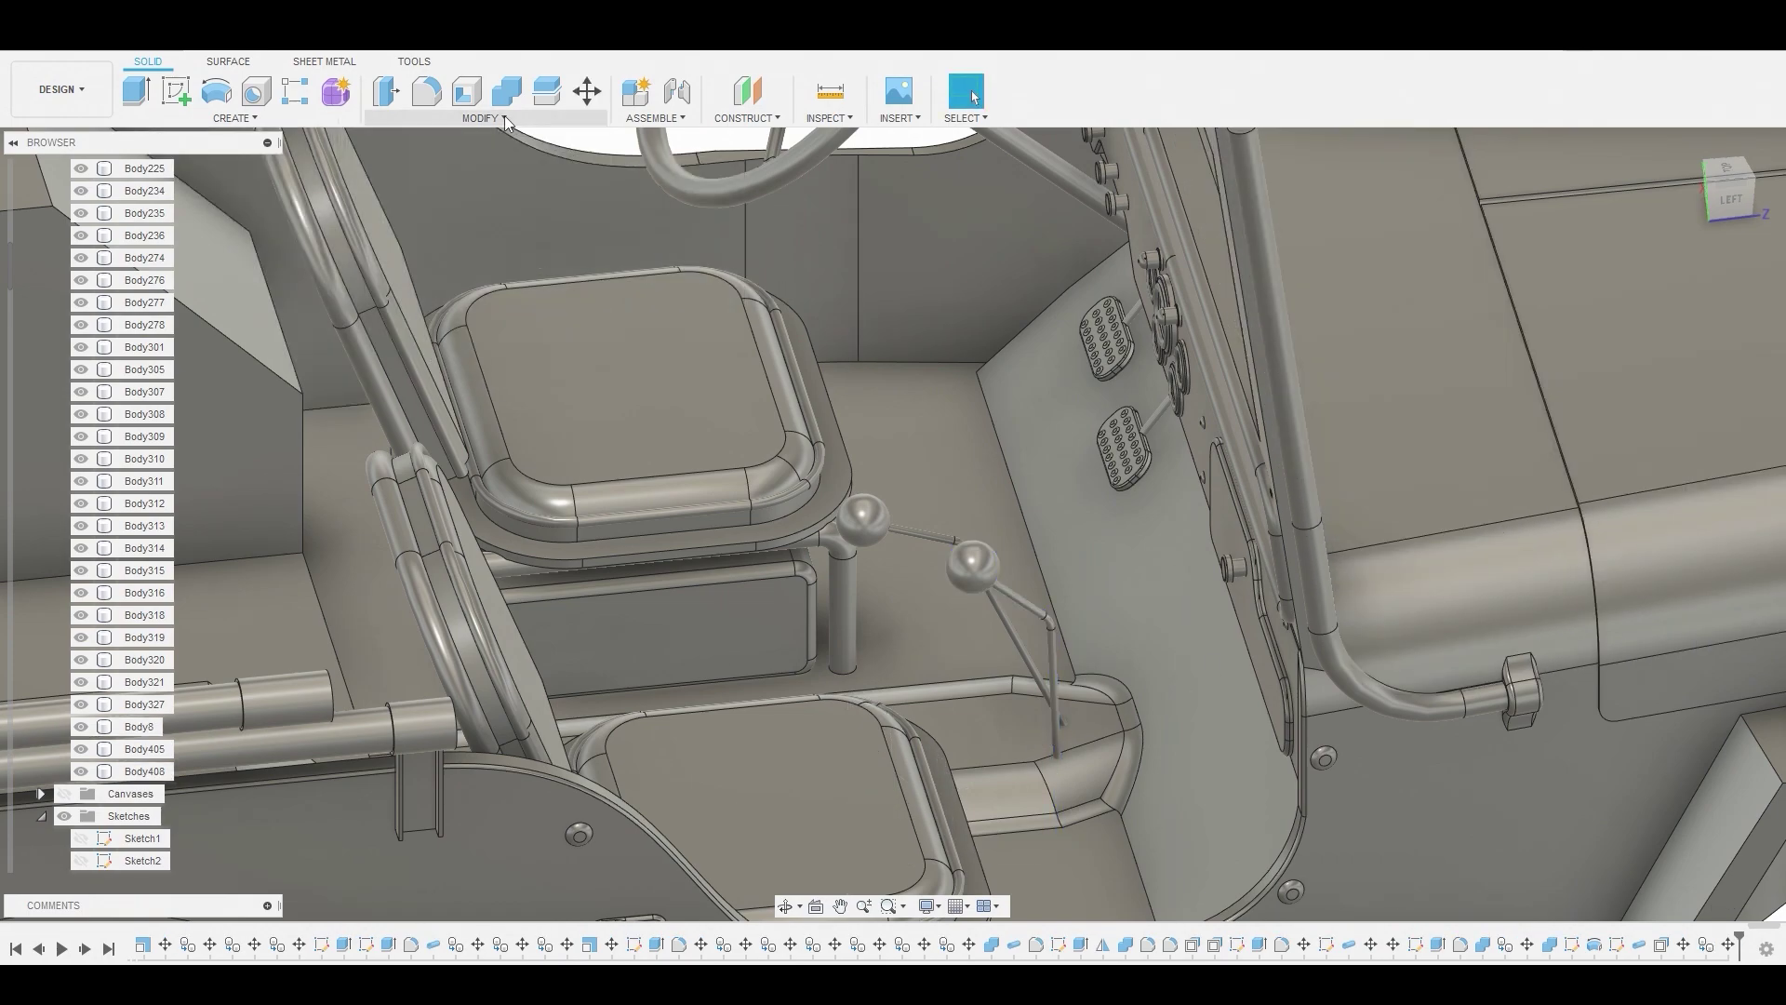
pyautogui.click(494, 120)
# Scale the copied lever Body408 uniformly by a factor of 0.752
pyautogui.click(446, 253)
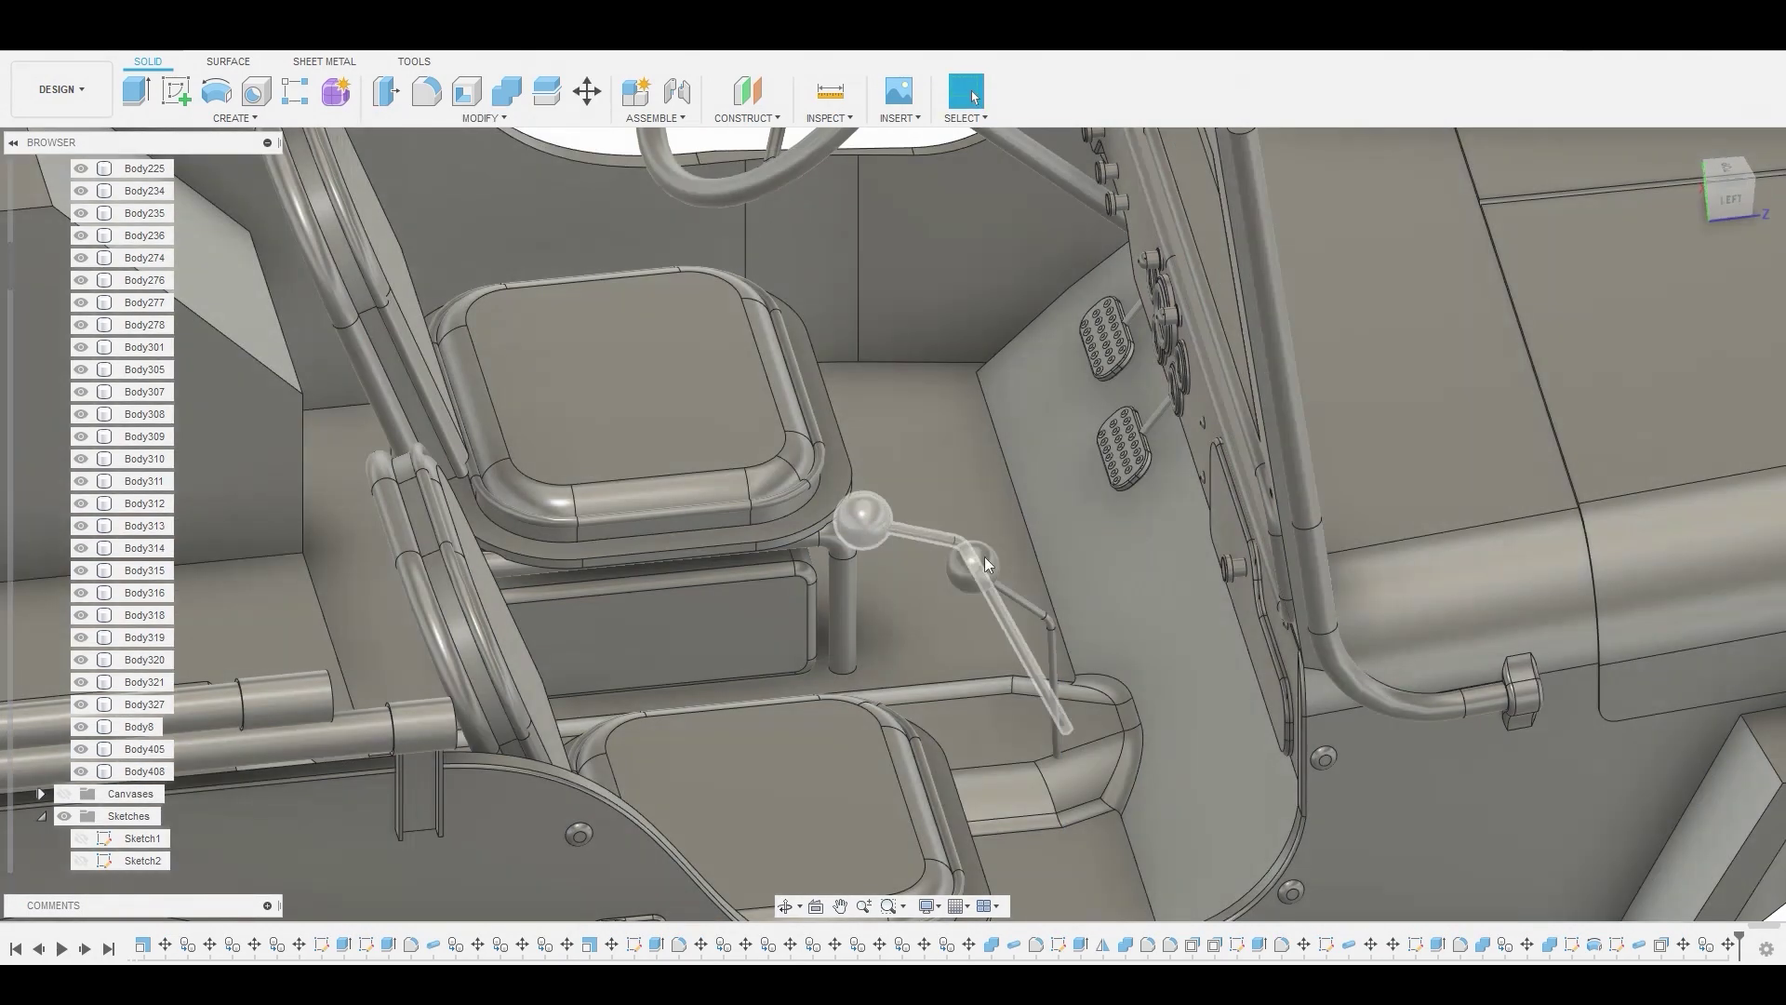
pyautogui.click(983, 571)
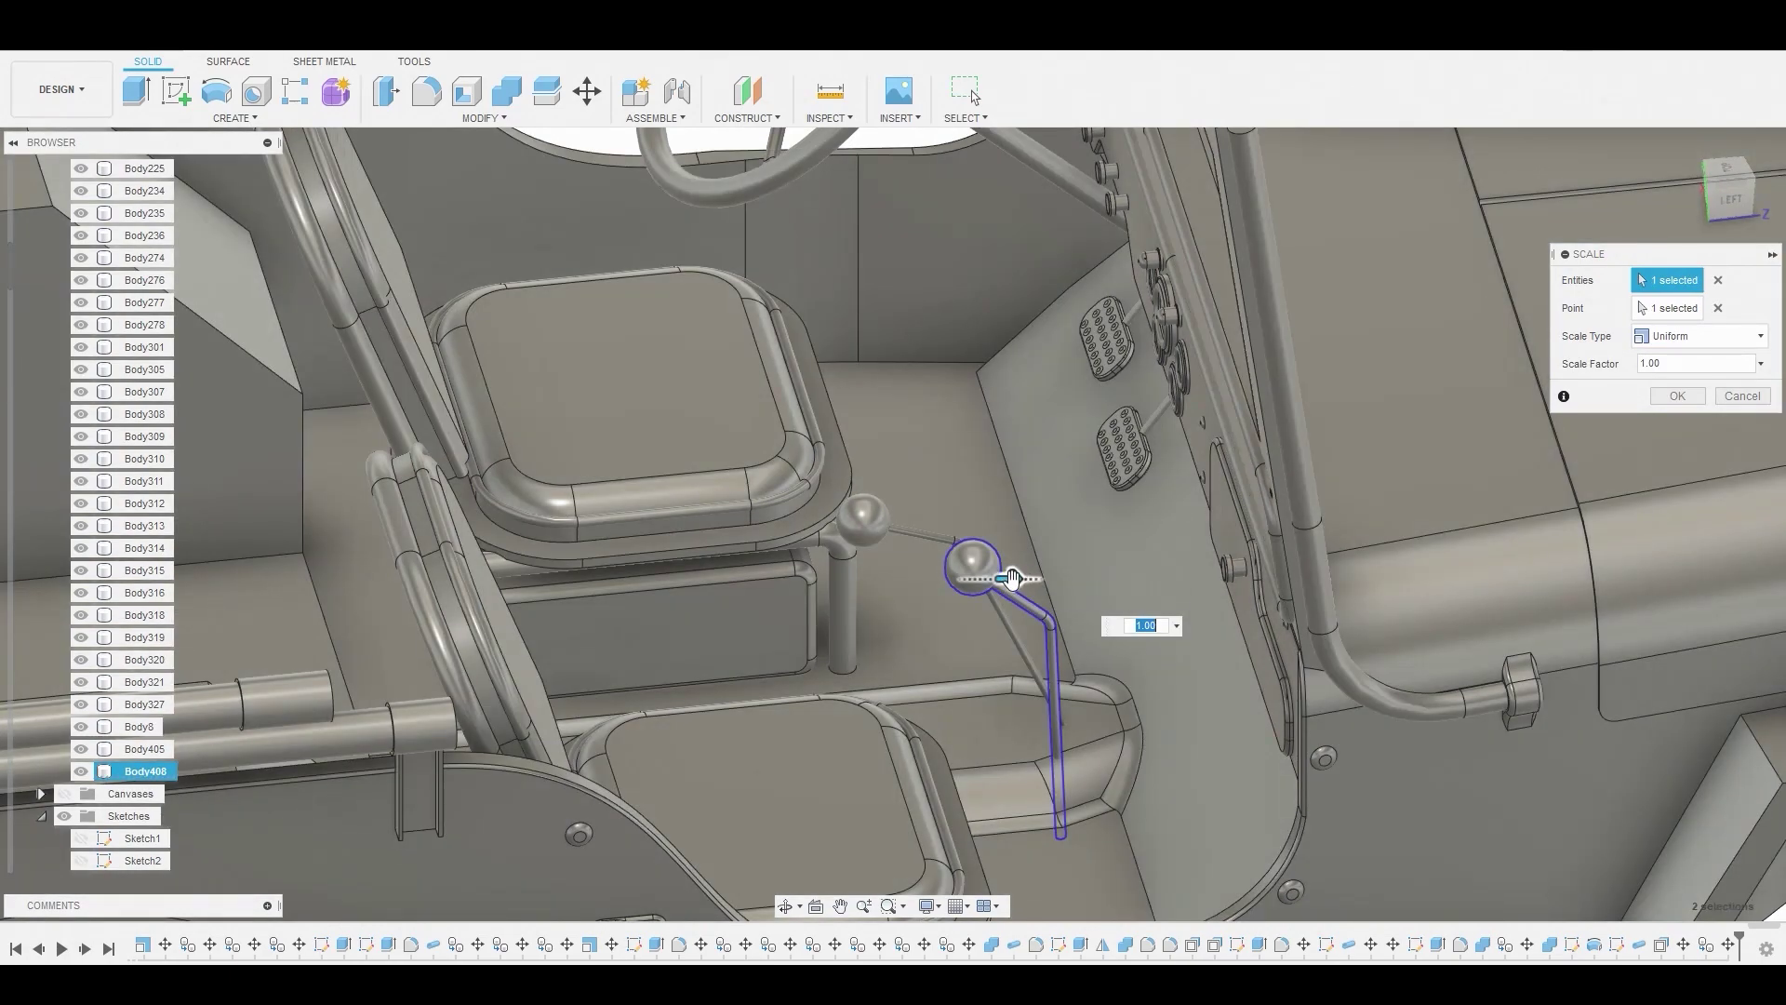
pyautogui.moveTo(1007, 581); pyautogui.dragTo(476, 609)
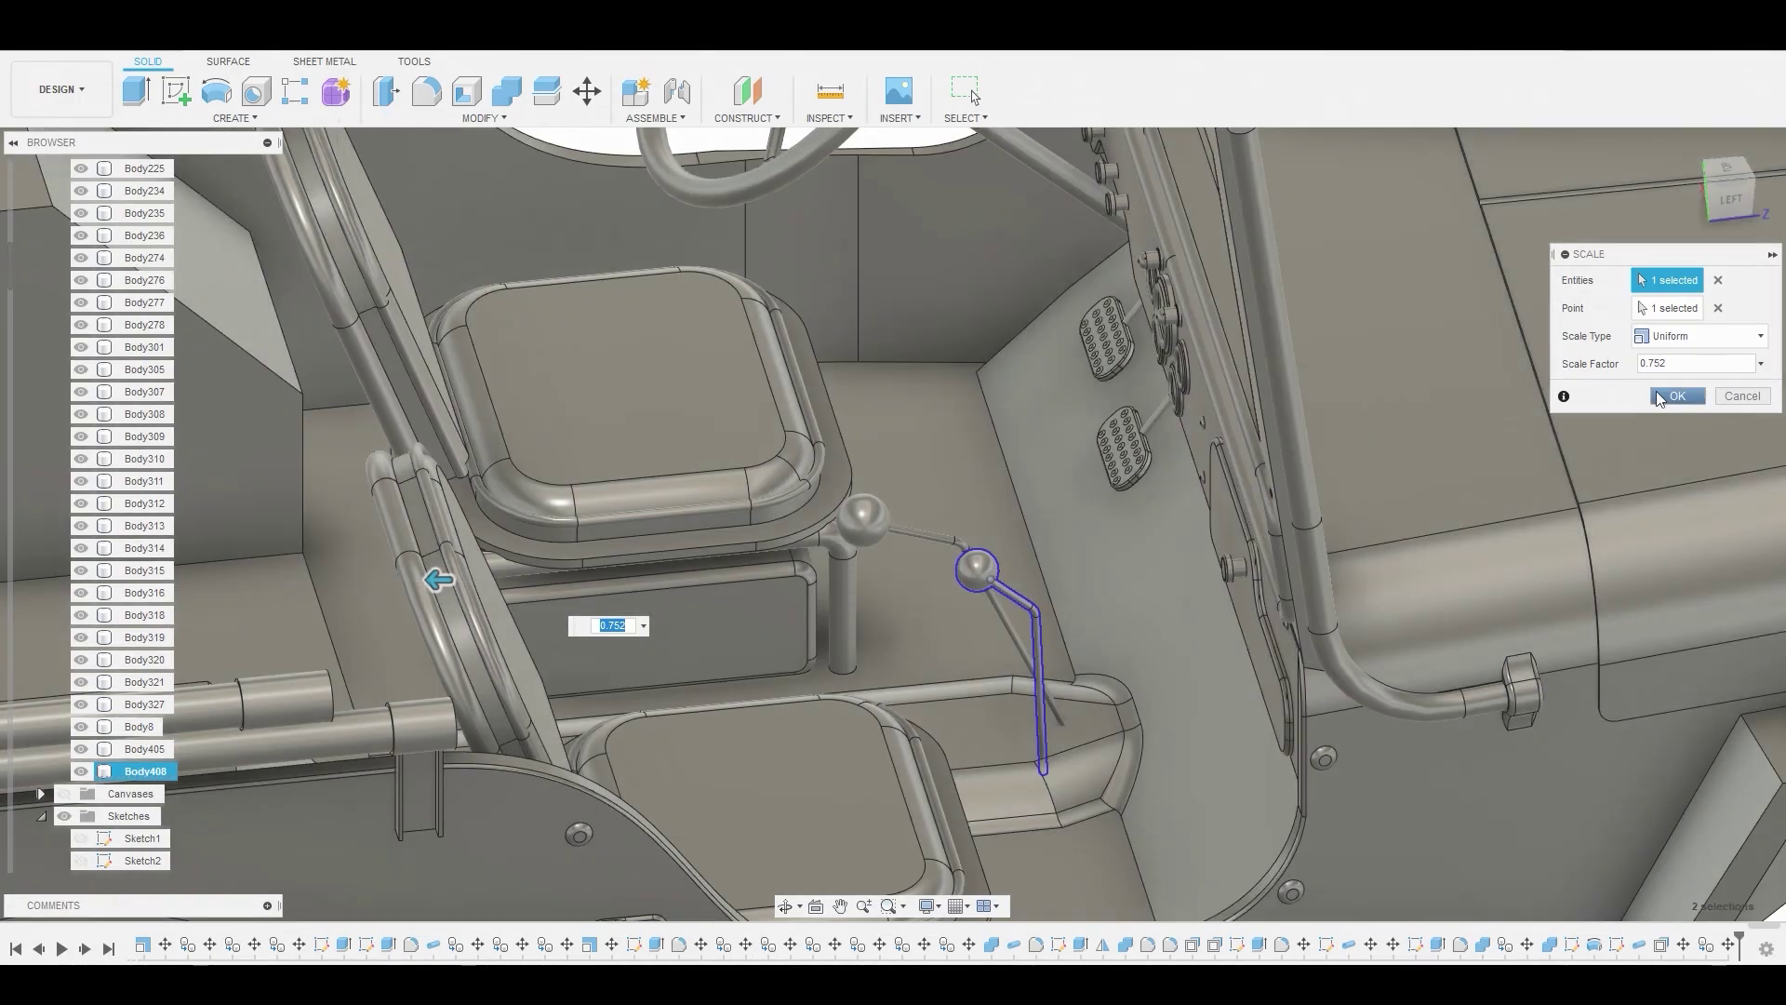
pyautogui.click(1659, 398)
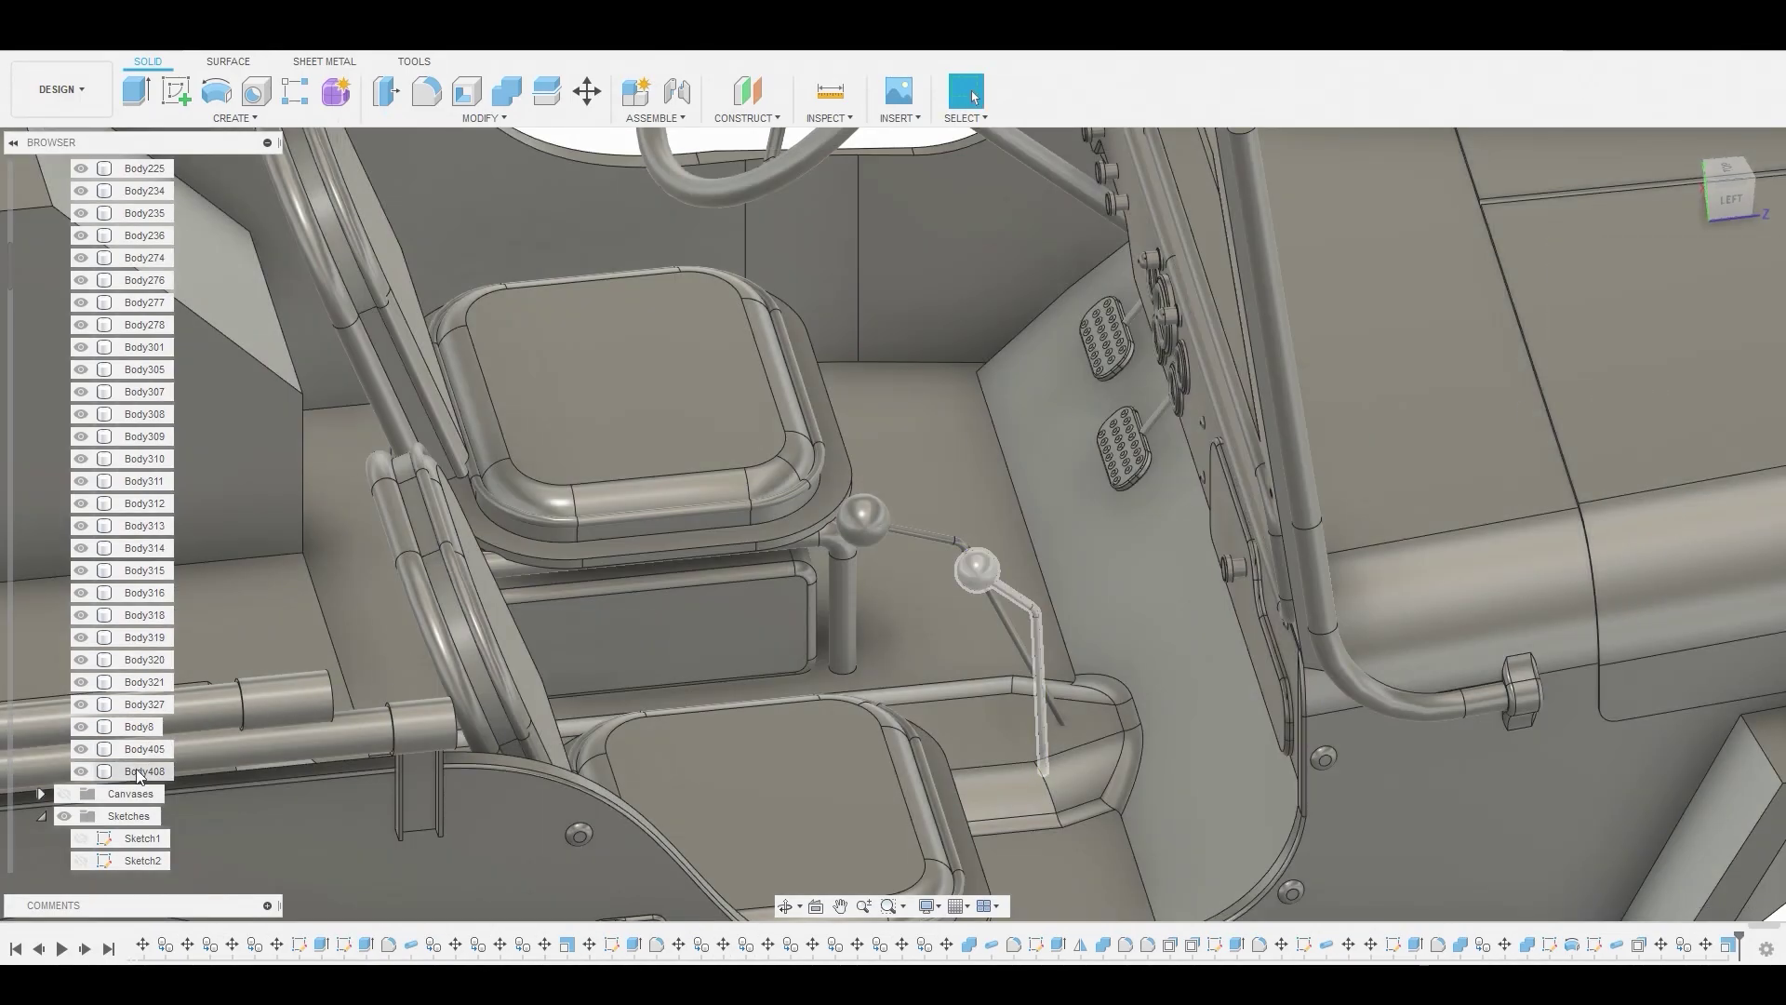
pyautogui.keyDown('shift'); pyautogui.moveTo(880, 583); pyautogui.dragTo(904, 555, button='middle'); pyautogui.keyUp('shift')
# Join levers Body405 and Body408 into the floor body Body8
pyautogui.click(507, 93)
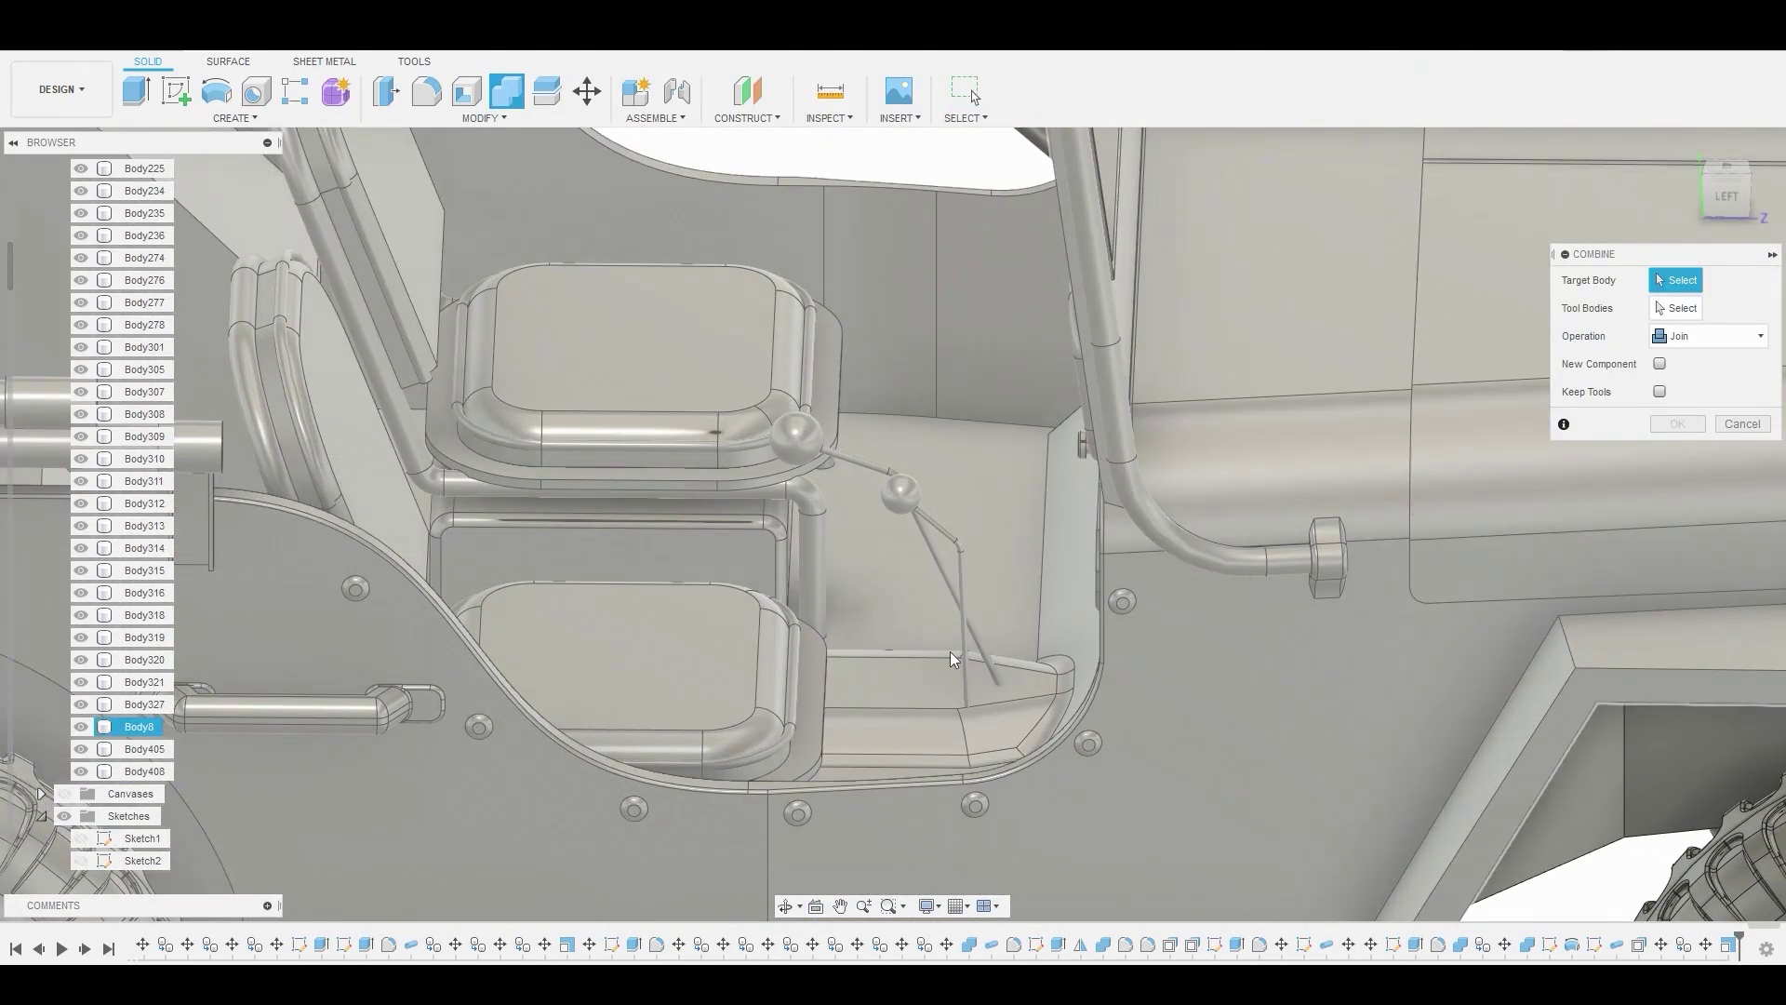
pyautogui.click(934, 673)
pyautogui.click(901, 493)
pyautogui.click(835, 460)
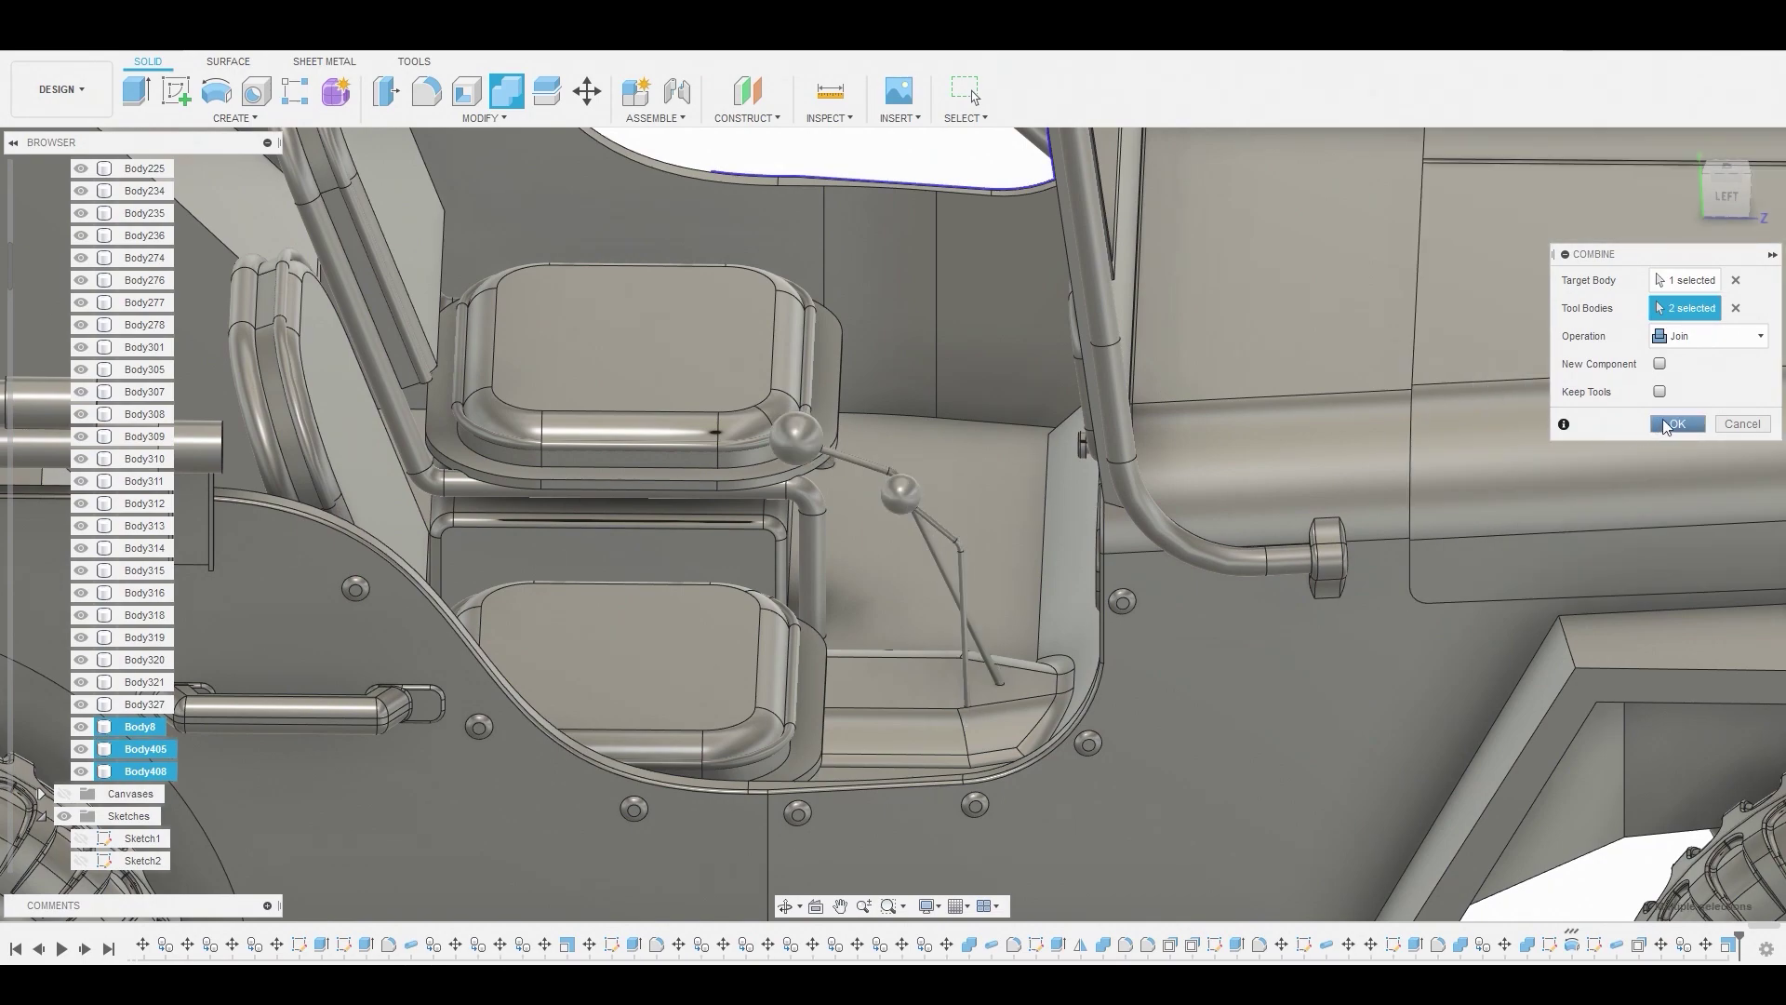
pyautogui.click(1674, 424)
pyautogui.scroll(6, 991, 718)
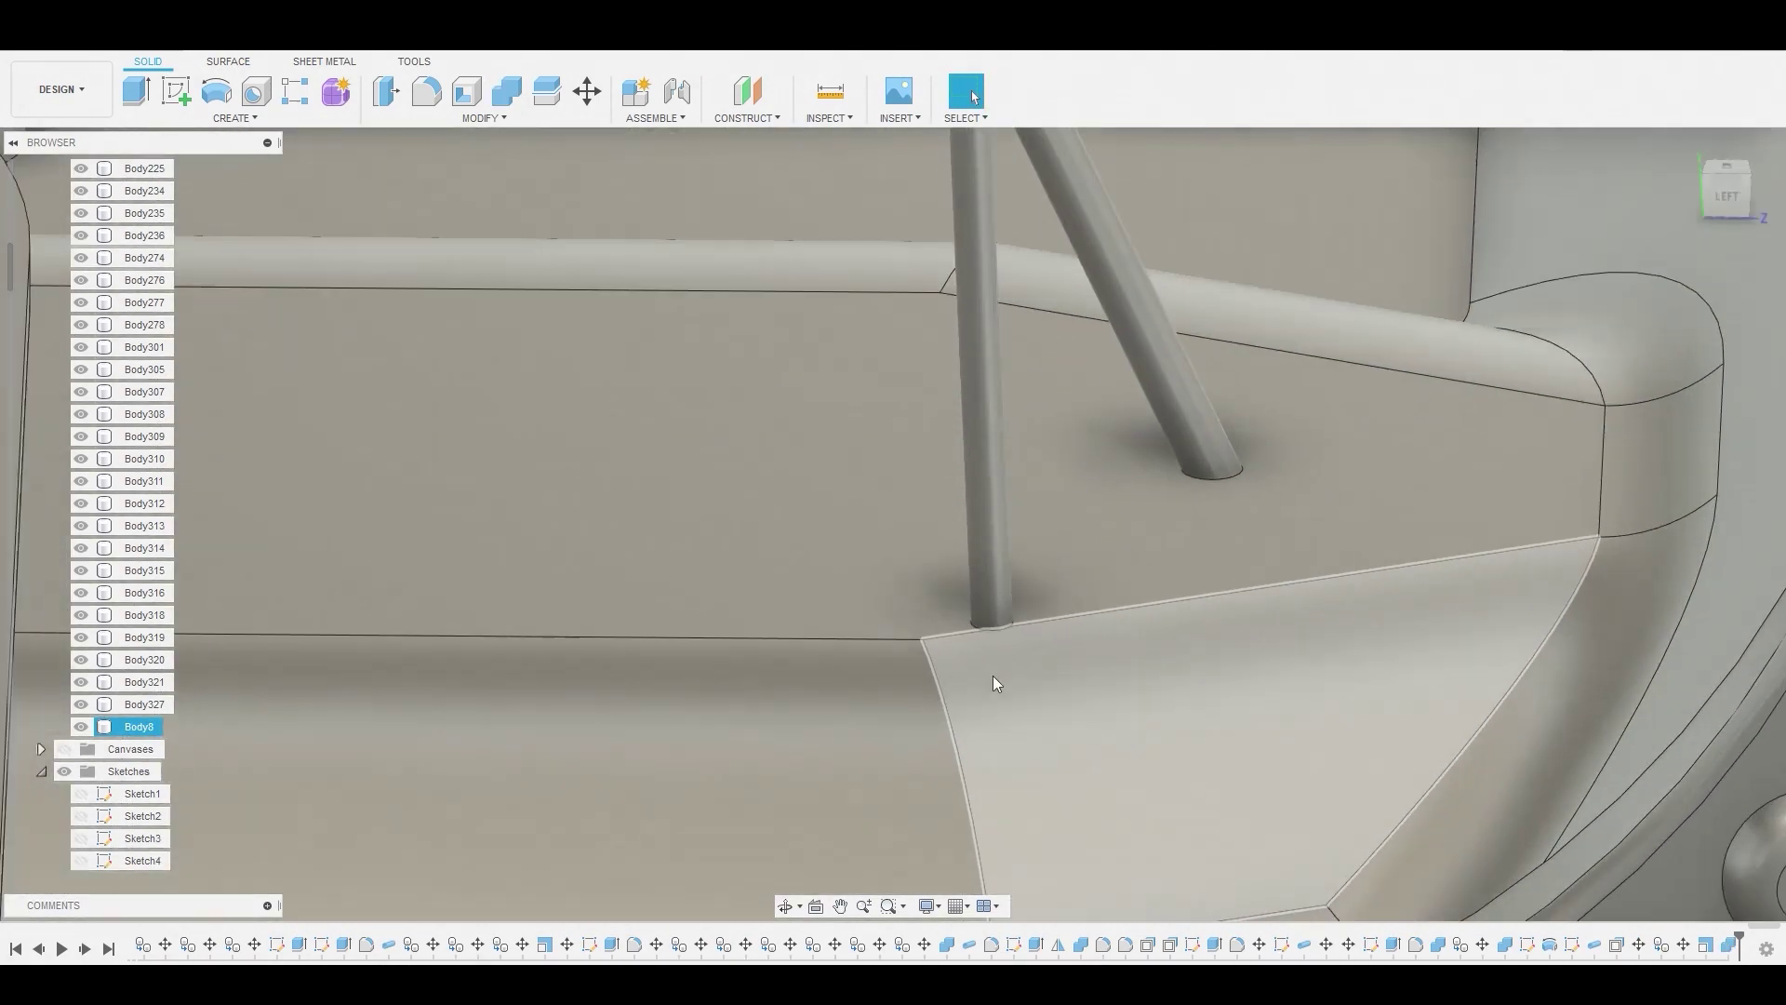
pyautogui.press('f')
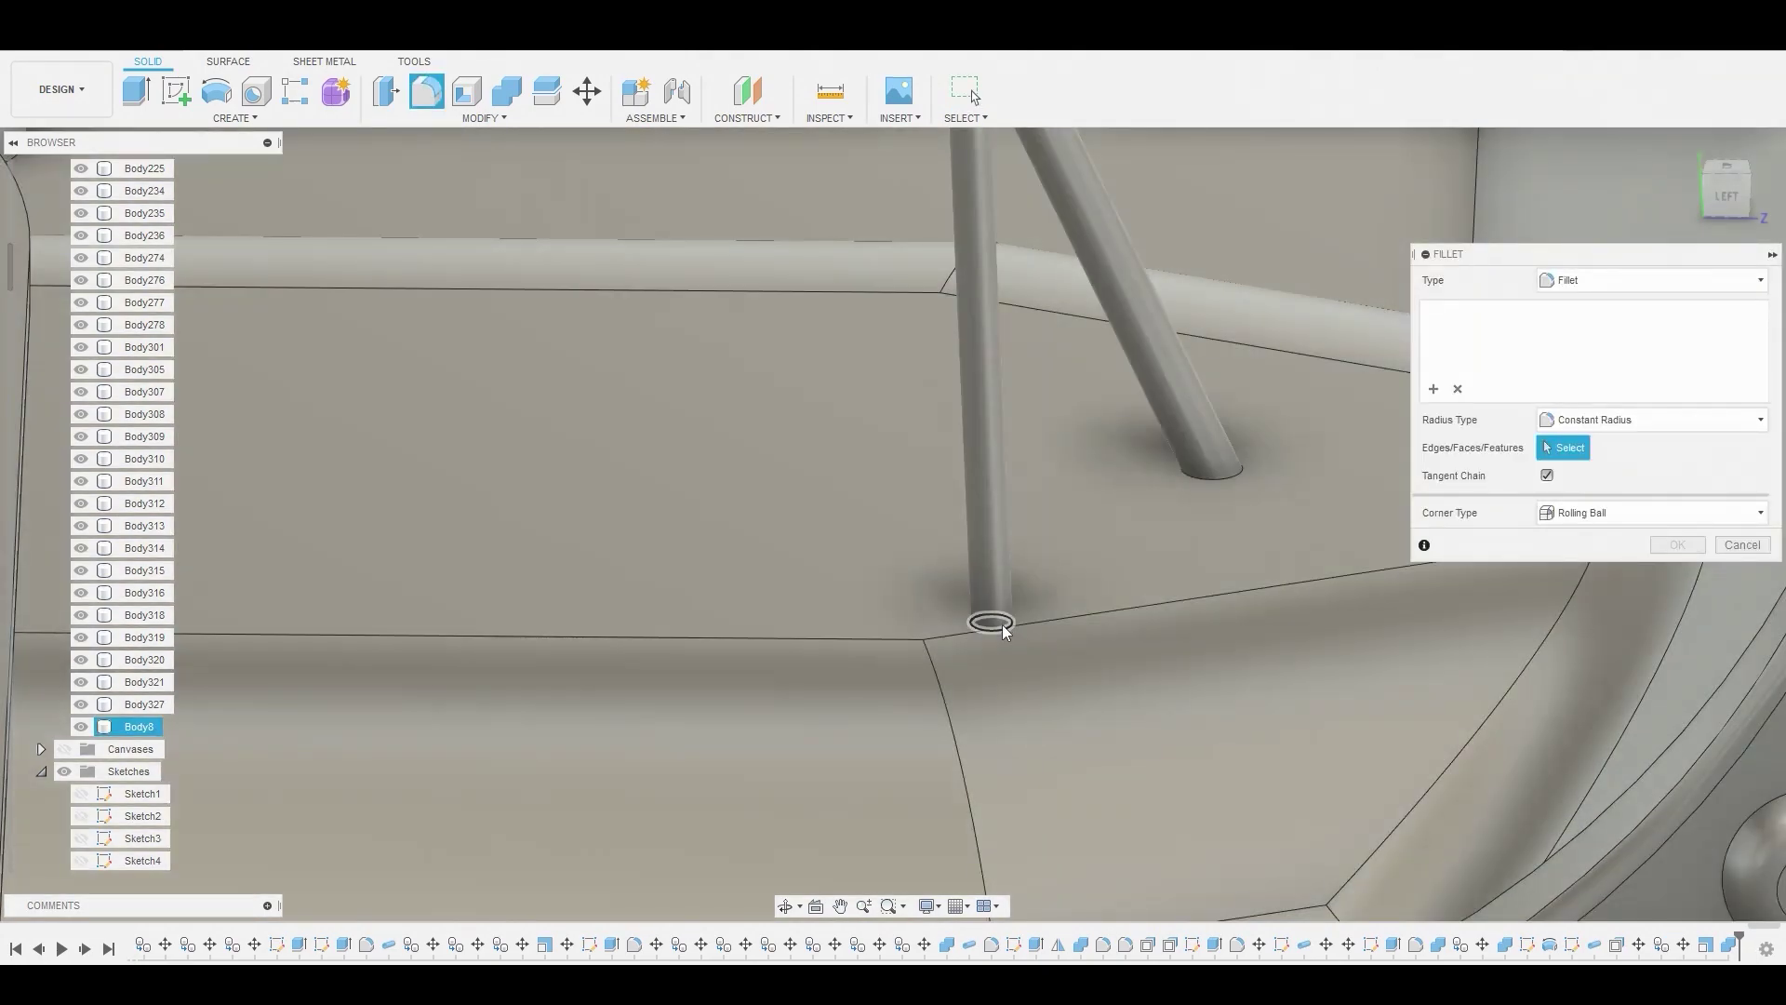